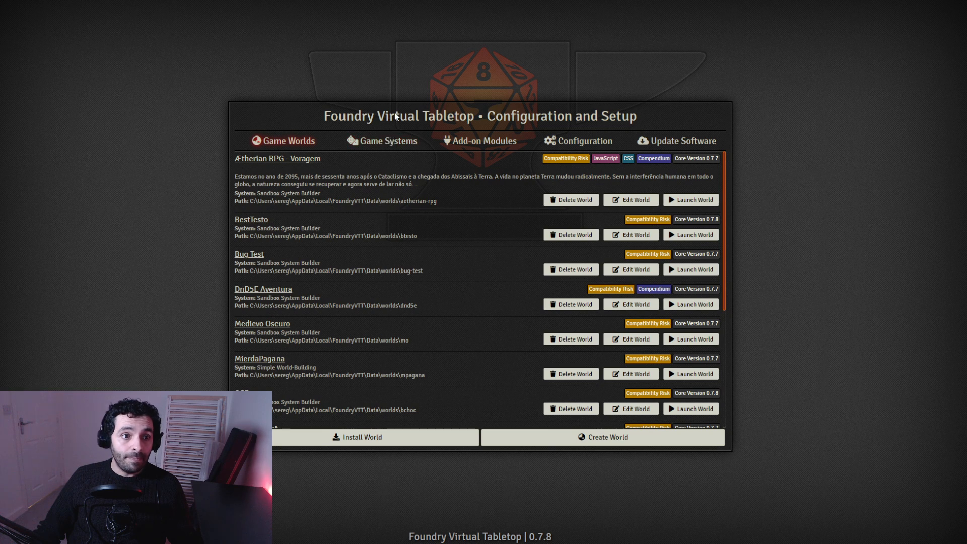
# Step: Search the installable game system packages for "Sandbox" and close the package browser
pyautogui.click(393, 145)
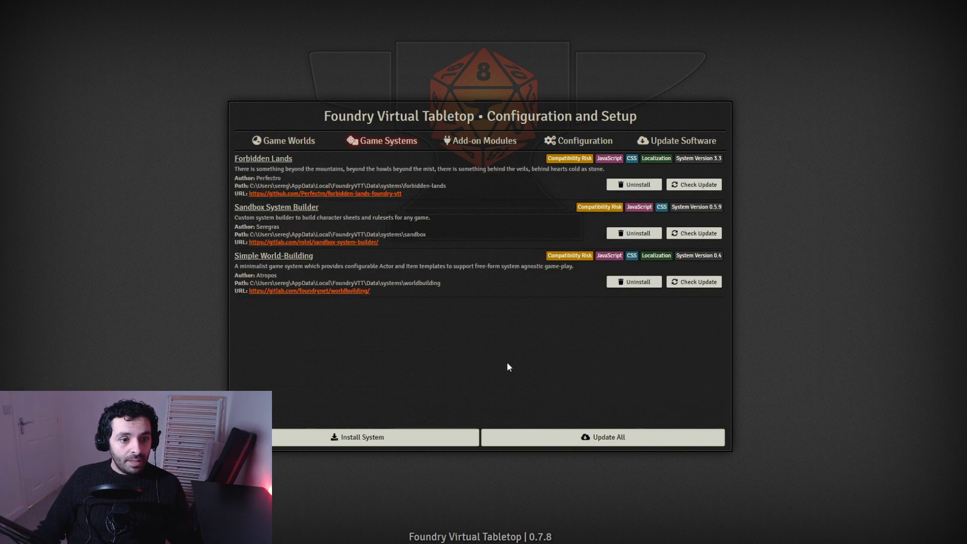
pyautogui.click(404, 437)
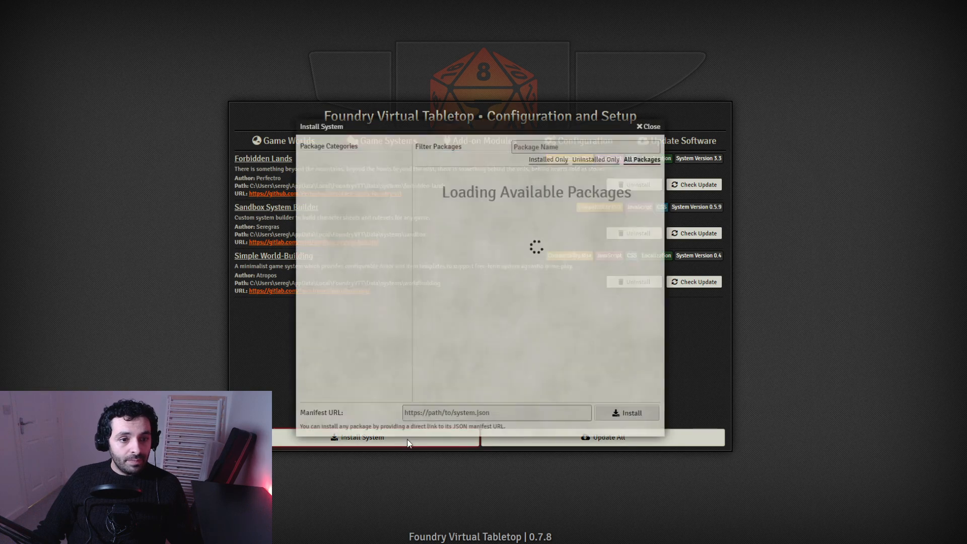
pyautogui.click(542, 145)
pyautogui.write('Sandbox')
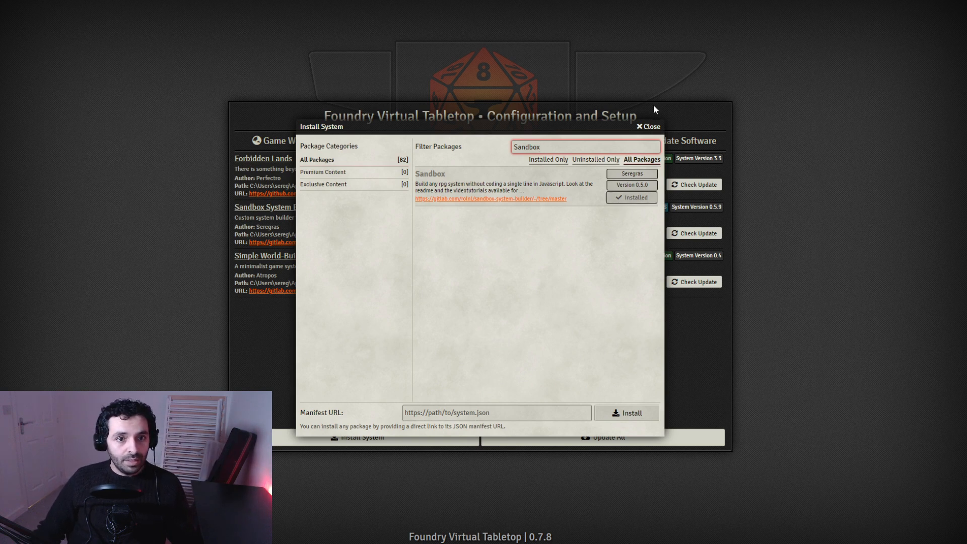
pyautogui.click(649, 127)
# Step: Create a game world titled OSRTest with data path osrtest and the Sandbox System Builder game system
pyautogui.click(280, 145)
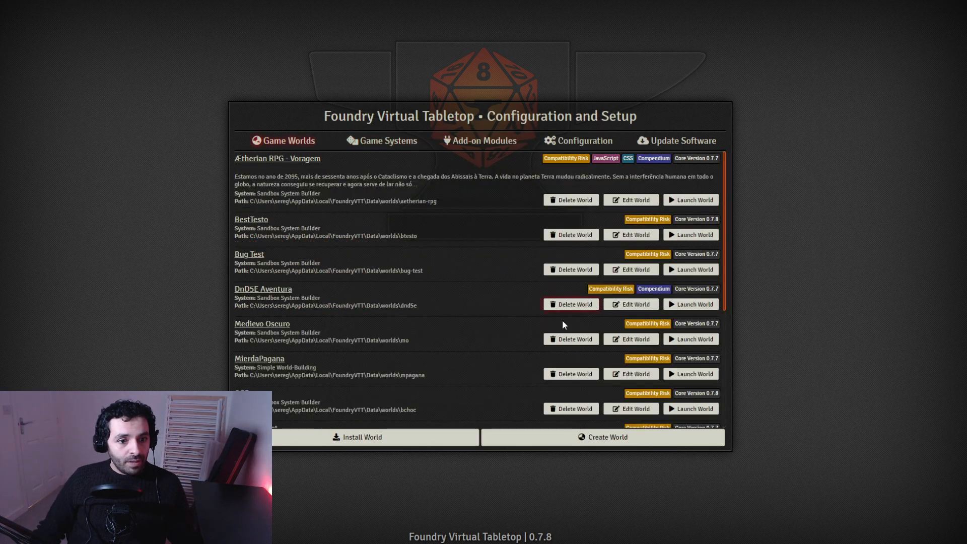
pyautogui.click(535, 439)
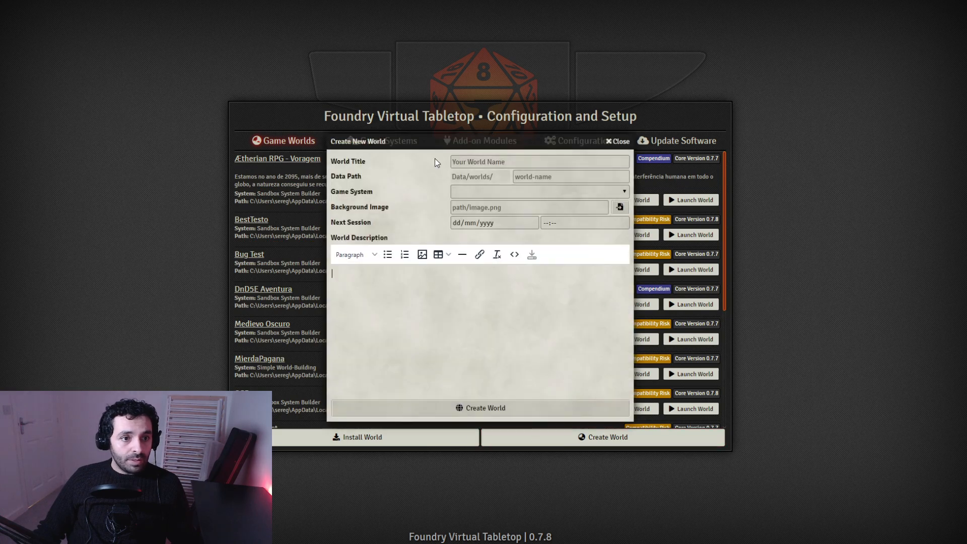
pyautogui.click(482, 161)
pyautogui.write('OSRTest')
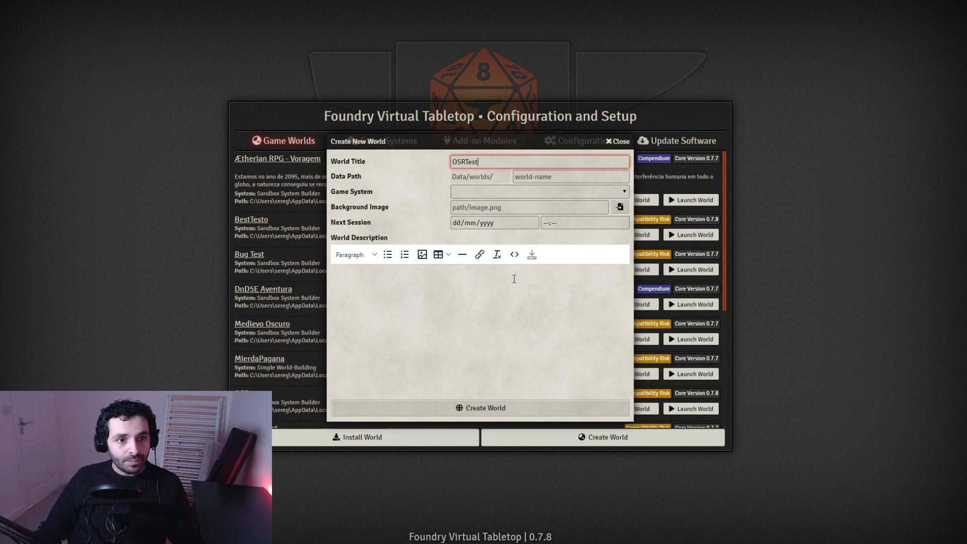
pyautogui.click(559, 177)
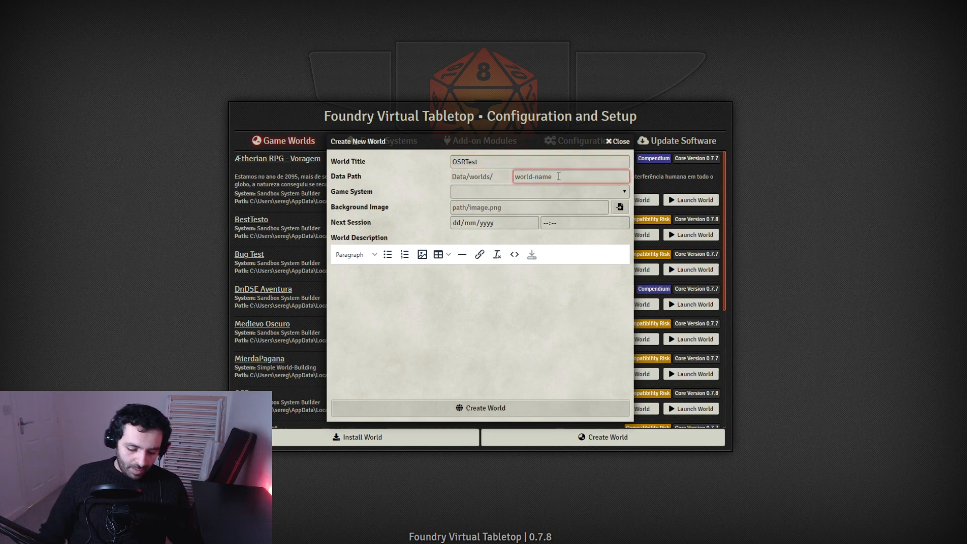
pyautogui.write('osrtest')
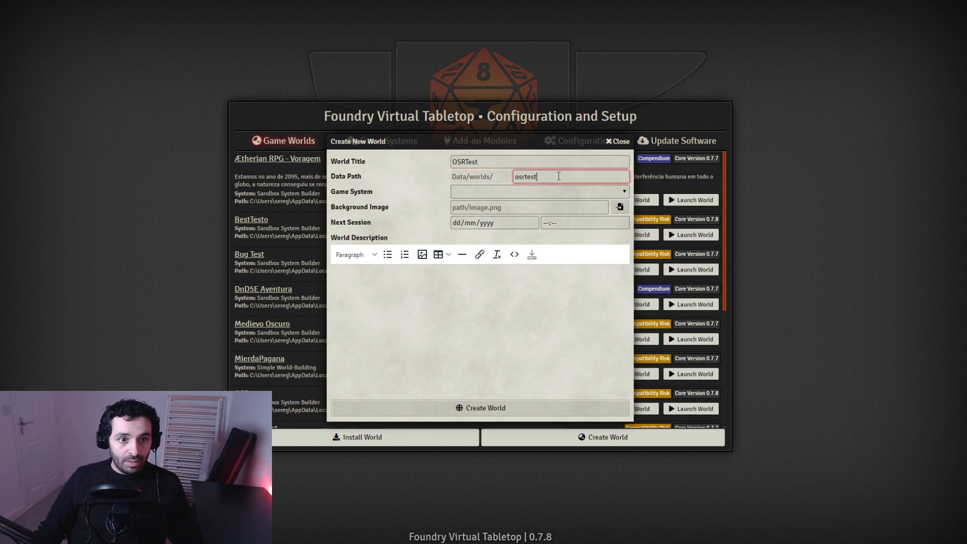
pyautogui.click(567, 328)
pyautogui.click(552, 190)
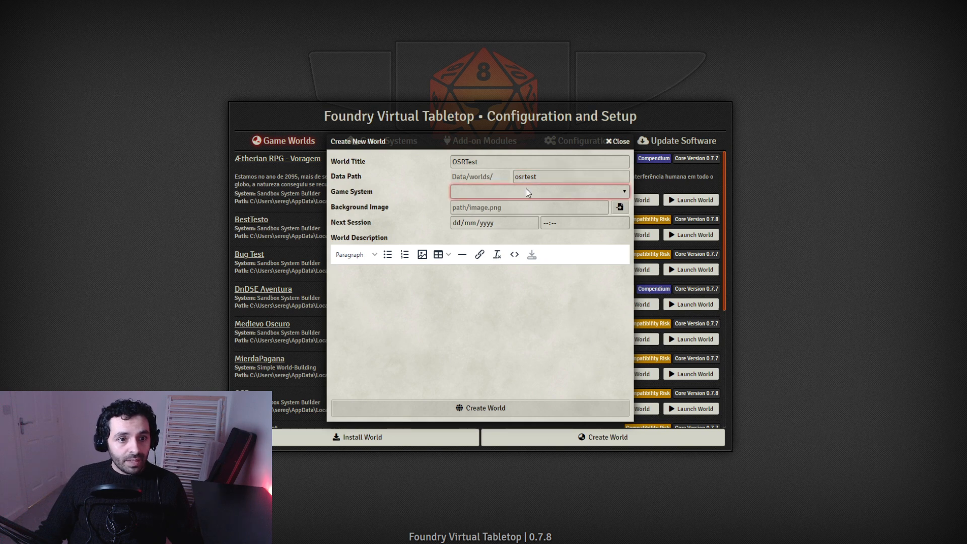
pyautogui.click(487, 220)
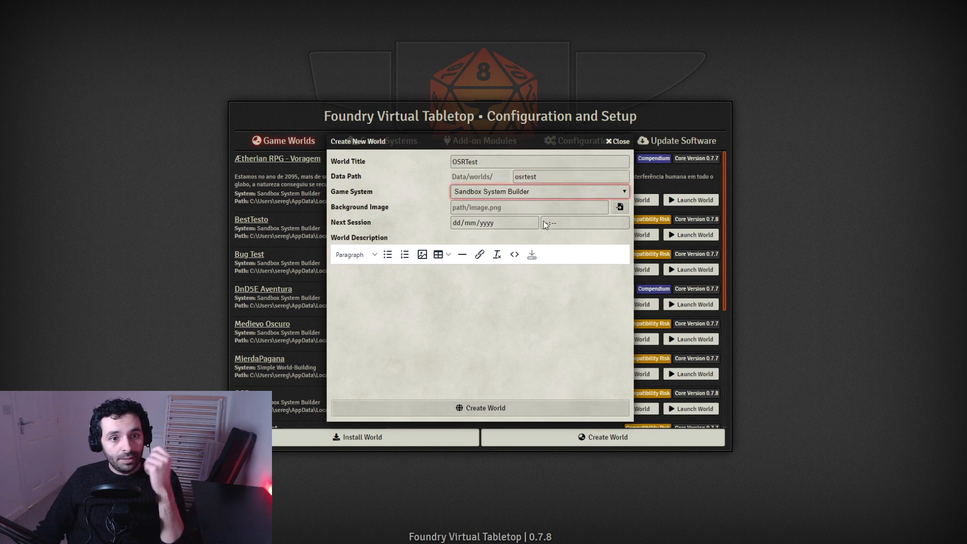
pyautogui.click(562, 409)
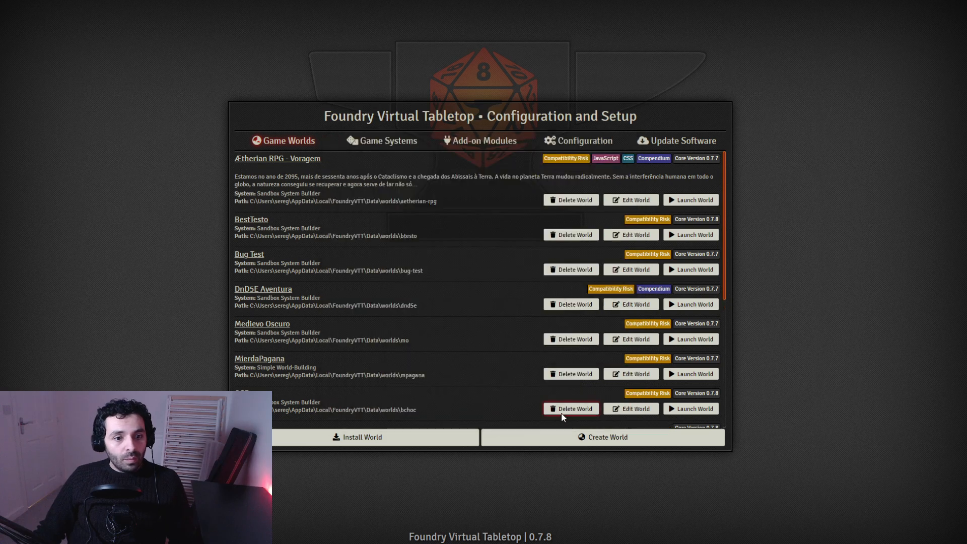
# Step: Launch the OSRTest world and join its game session
pyautogui.scroll(-5, 442, 308)
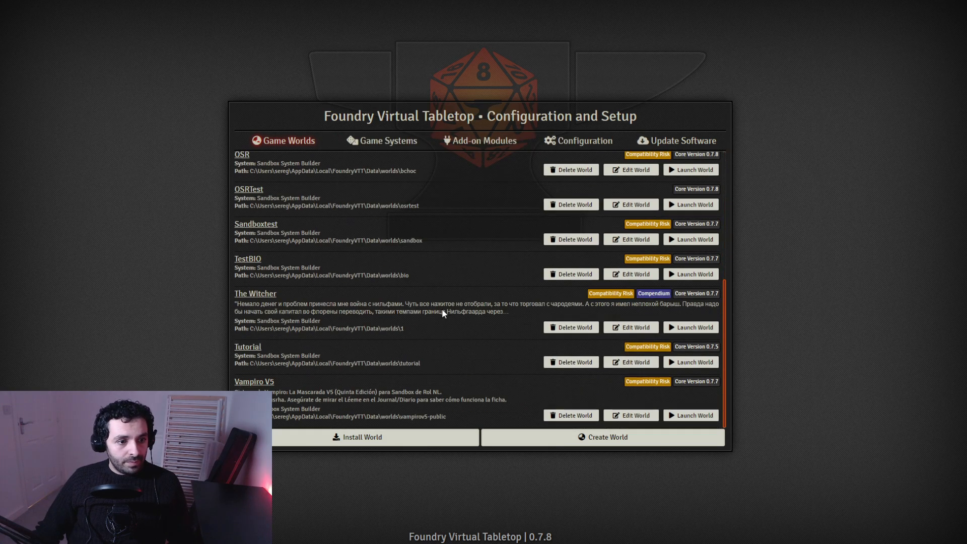
pyautogui.scroll(1, 302, 247)
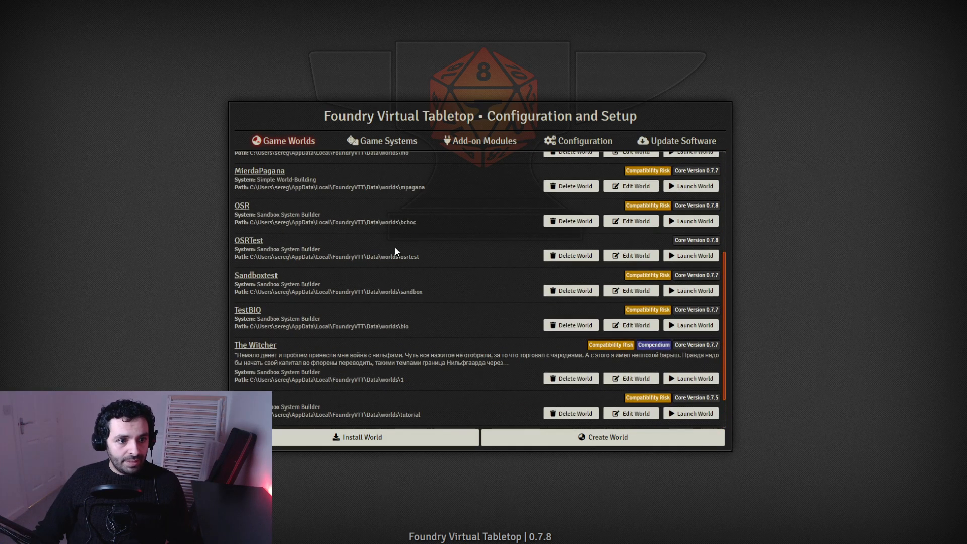
pyautogui.click(695, 256)
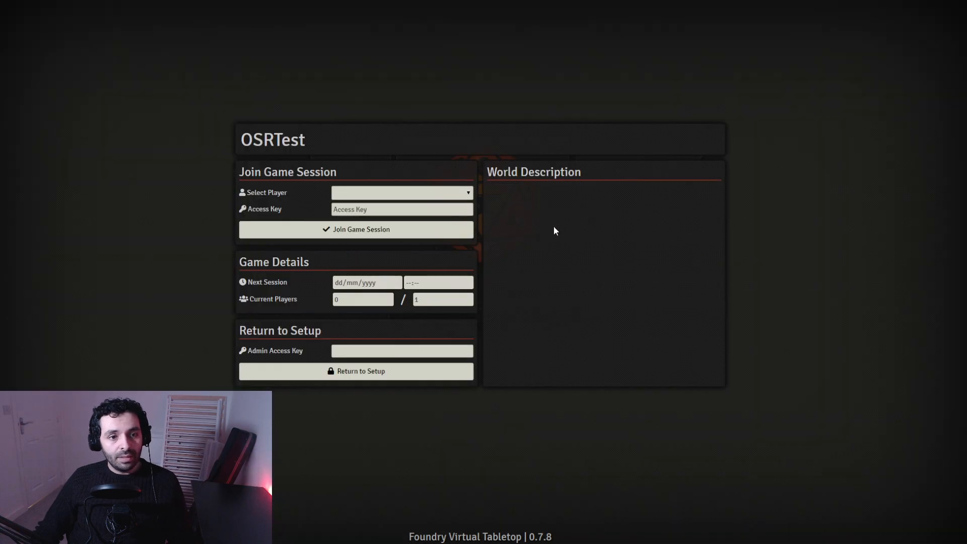
pyautogui.click(415, 193)
pyautogui.click(371, 210)
pyautogui.click(389, 234)
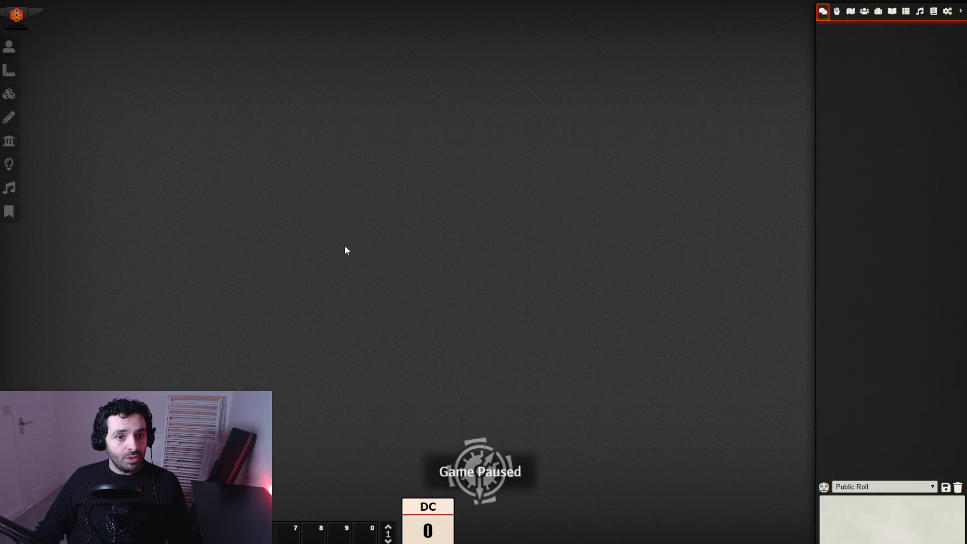
# Step: Create a scene named Scene1 and save it with its default configuration
pyautogui.click(851, 12)
pyautogui.click(869, 34)
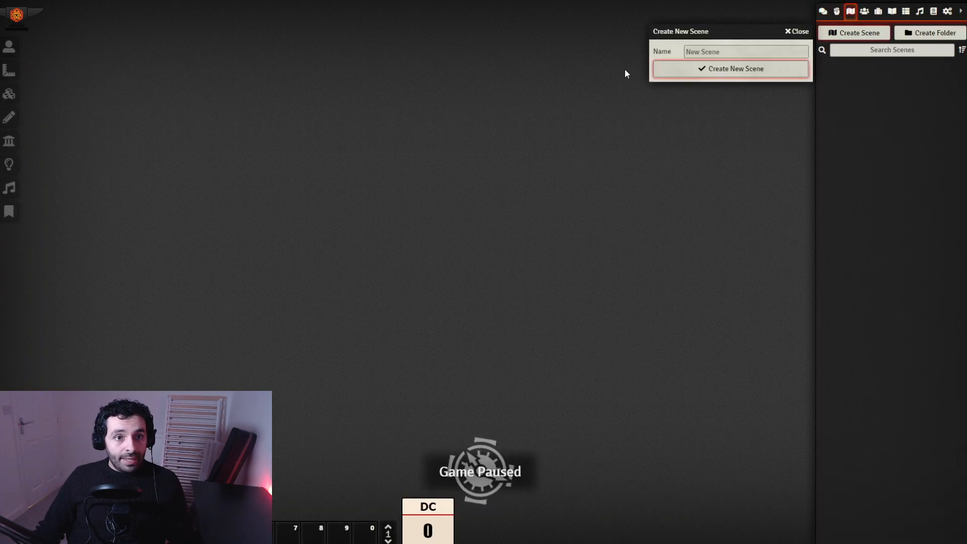
pyautogui.write('Scene1')
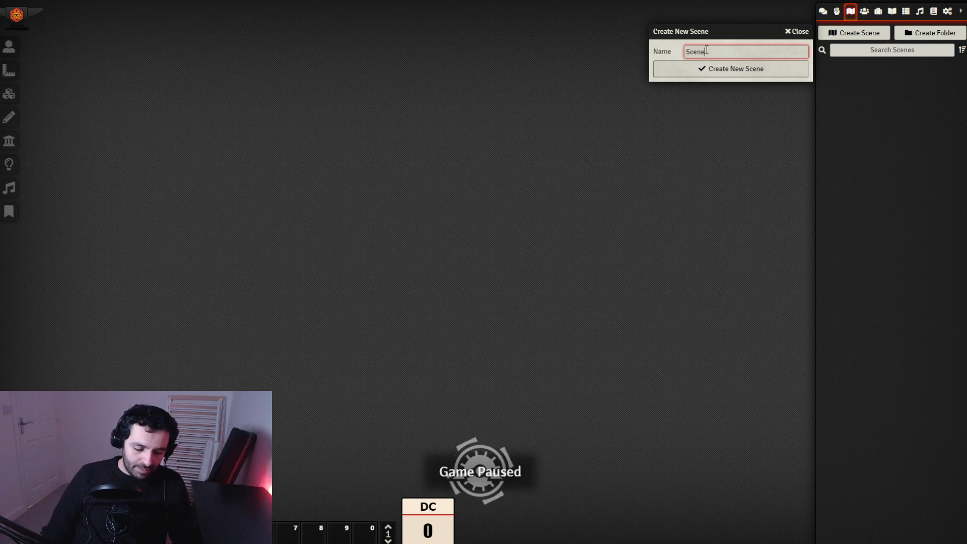
pyautogui.click(729, 69)
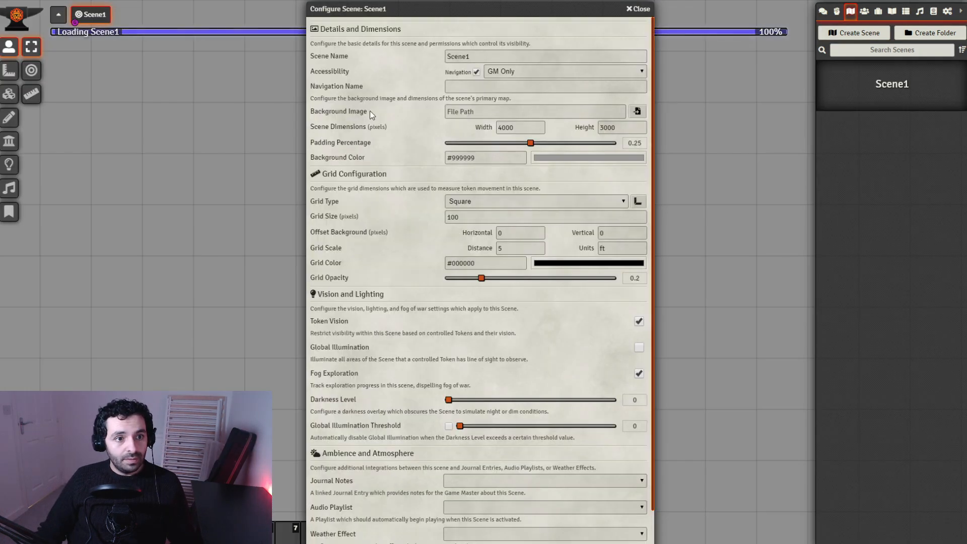
pyautogui.scroll(-2, 612, 328)
pyautogui.click(554, 539)
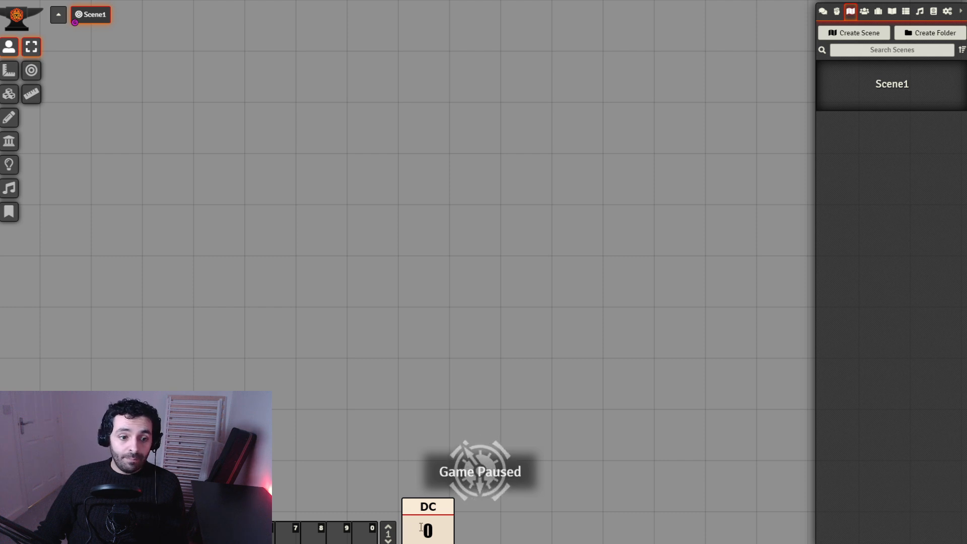
# Step: Set the DC value on the game screen to 12
pyautogui.click(436, 531)
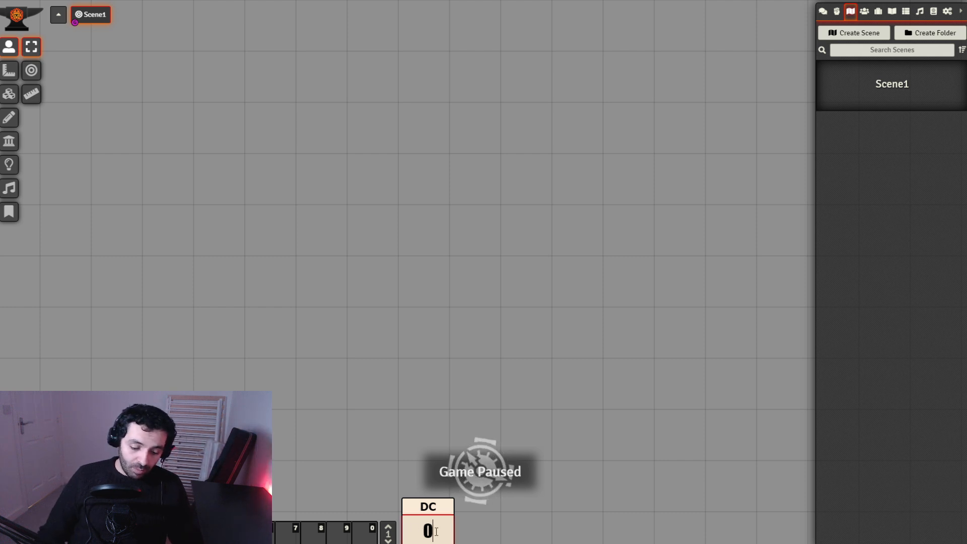
pyautogui.press('BackSpace')
pyautogui.write('12')
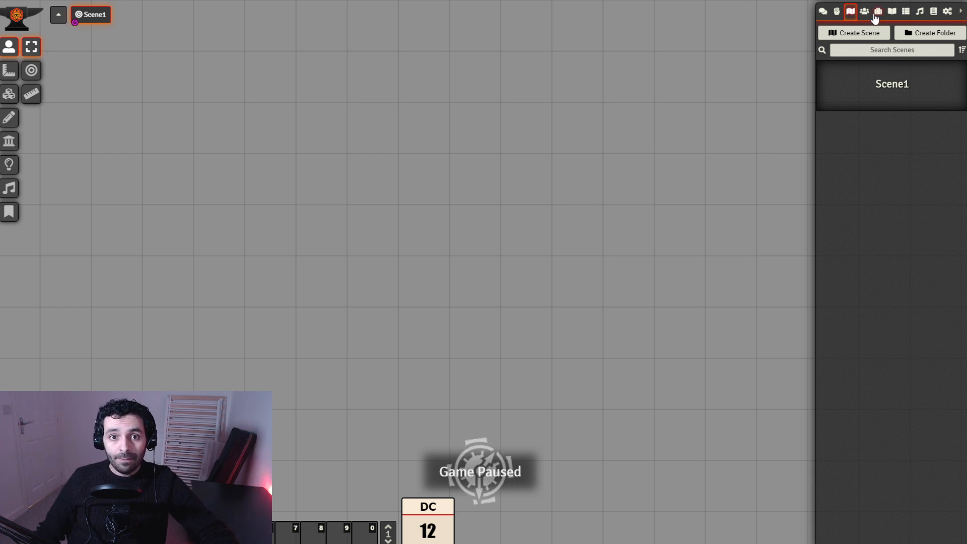
# Step: Create a new actor named _pctemplate
pyautogui.click(864, 15)
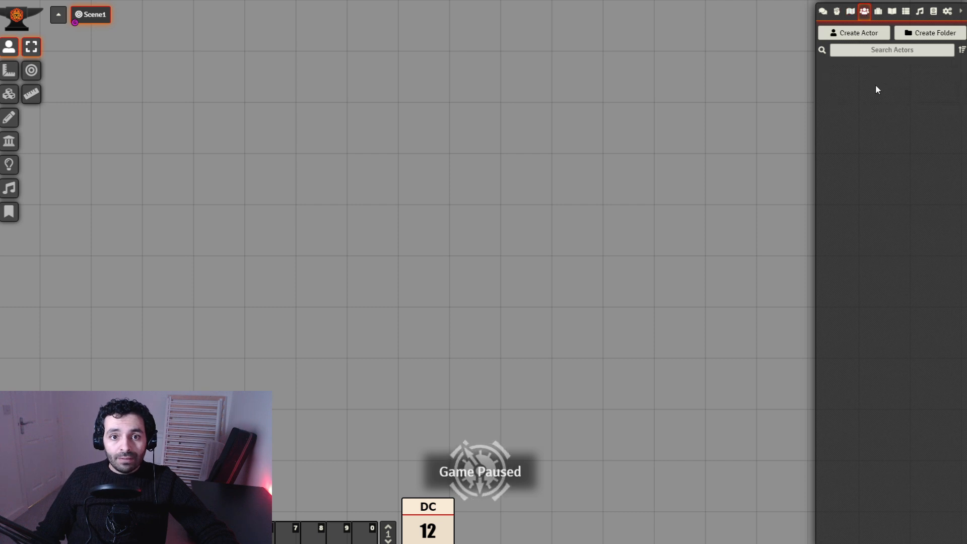
pyautogui.click(861, 34)
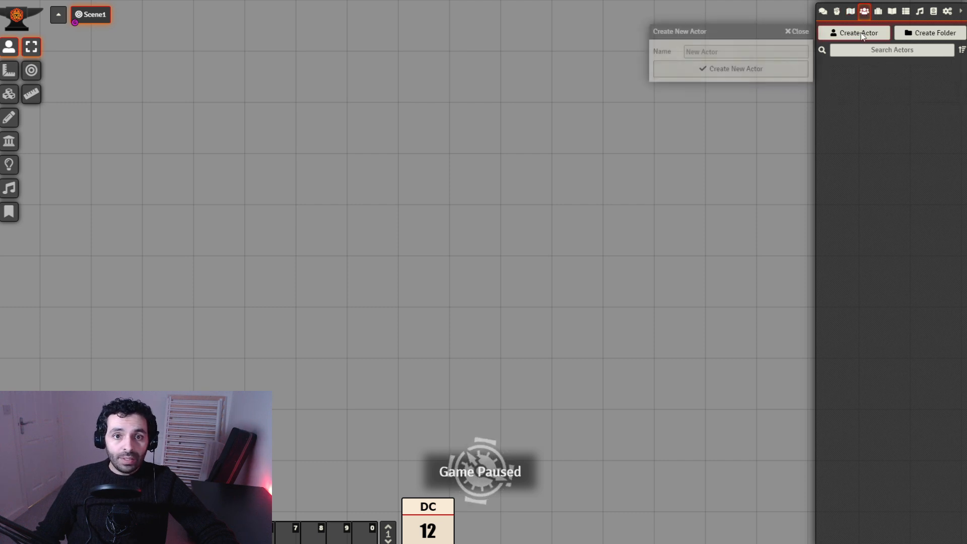
pyautogui.moveTo(739, 29); pyautogui.dragTo(627, 55)
pyautogui.click(630, 76)
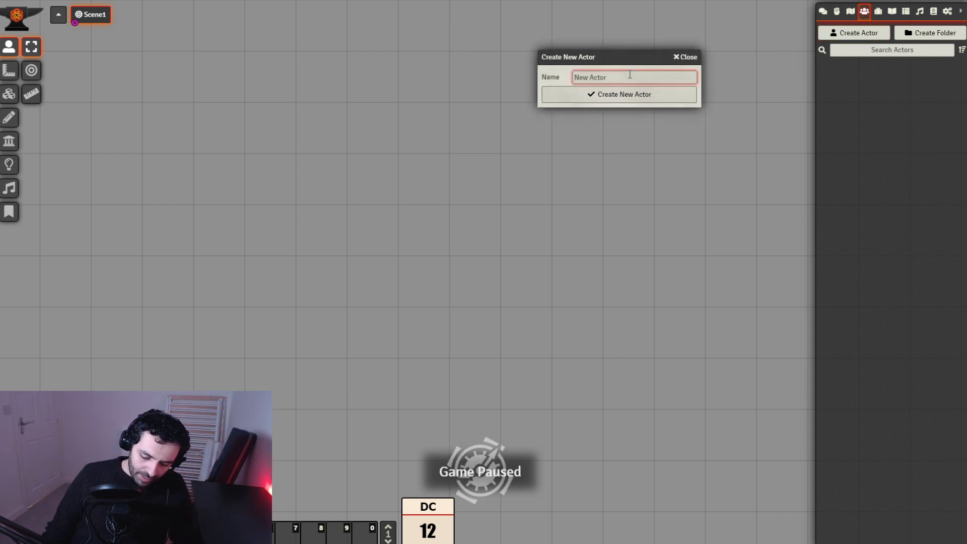
pyautogui.write('_pcte')
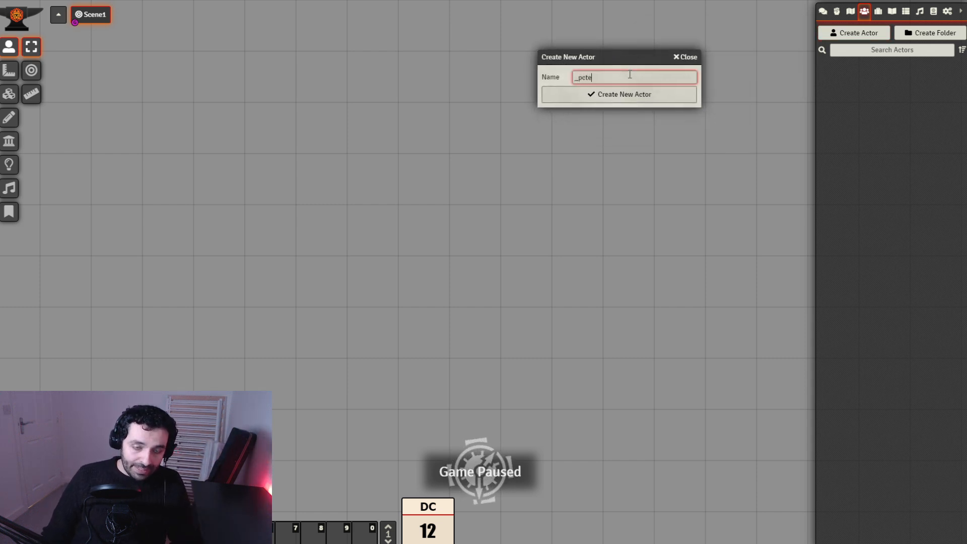
pyautogui.write('m`l')
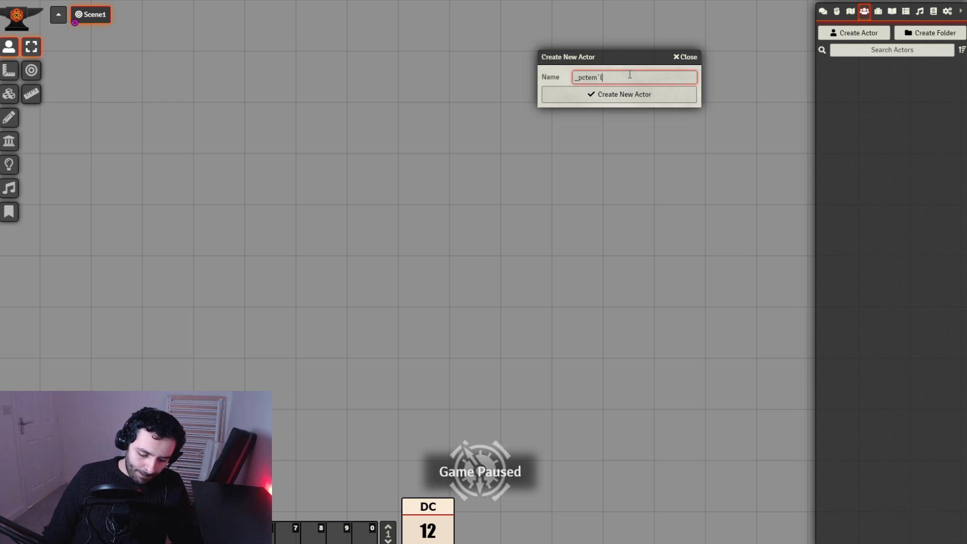
pyautogui.write('ate')
pyautogui.press('BackSpace')
pyautogui.press('BackSpace')
pyautogui.press('BackSpace')
pyautogui.press('BackSpace')
pyautogui.press('BackSpace')
pyautogui.write('pla')
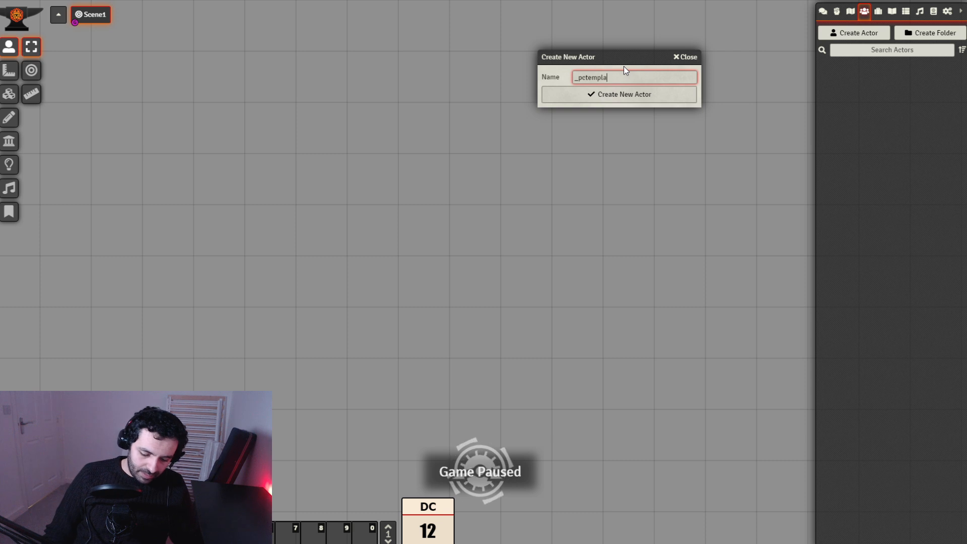
pyautogui.write('te')
pyautogui.press('Return')
# Step: Turn the _pctemplate actor into a template and move its sheet clear of the scene's centre
pyautogui.moveTo(471, 127); pyautogui.dragTo(233, 55)
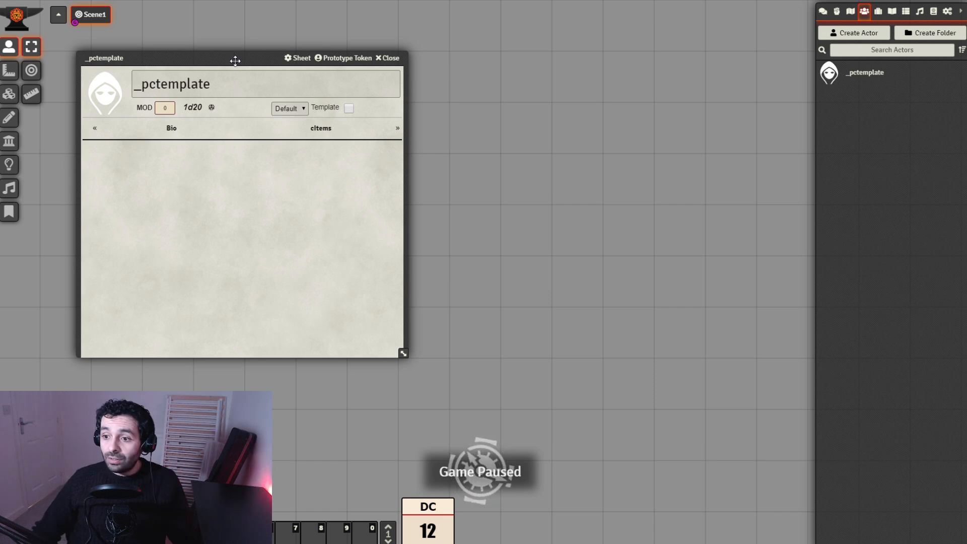
pyautogui.click(349, 109)
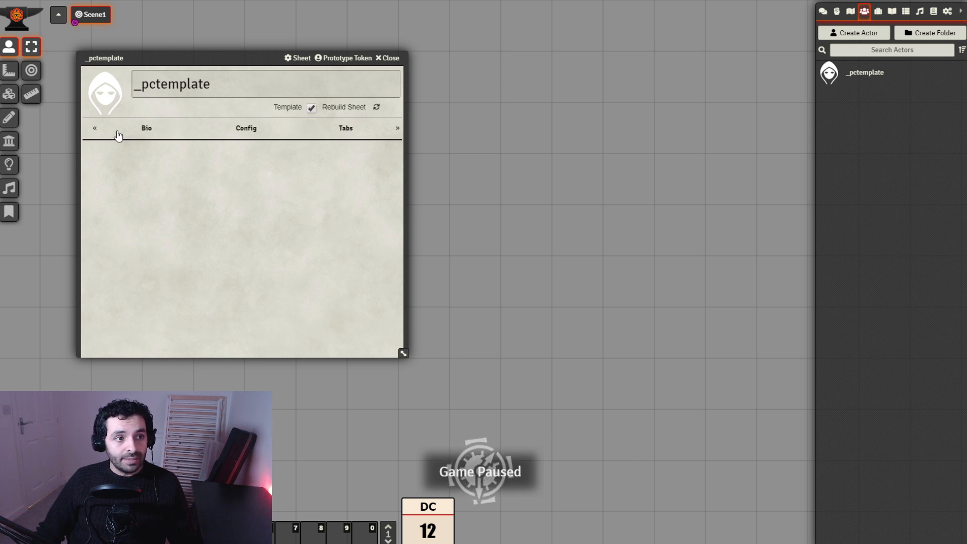
pyautogui.moveTo(171, 54); pyautogui.dragTo(182, 47)
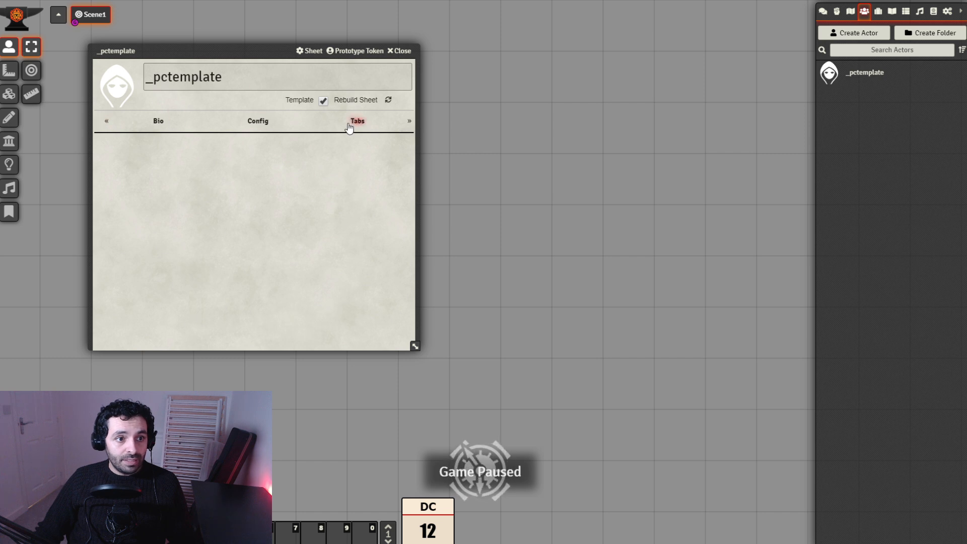
# Step: Review the Bio, Config and Tabs sections of the _pctemplate sheet, ending on its token and tab options
pyautogui.click(159, 122)
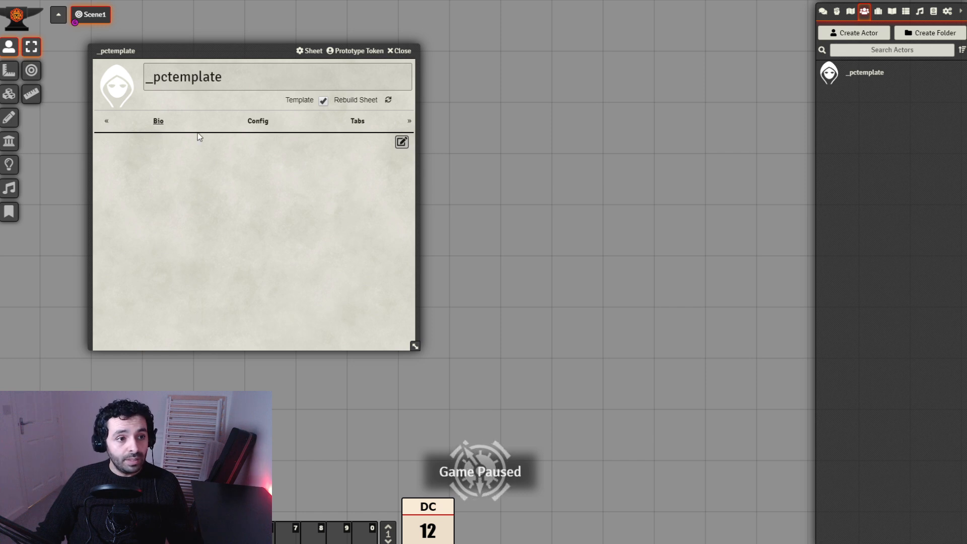
pyautogui.moveTo(192, 49); pyautogui.dragTo(201, 54)
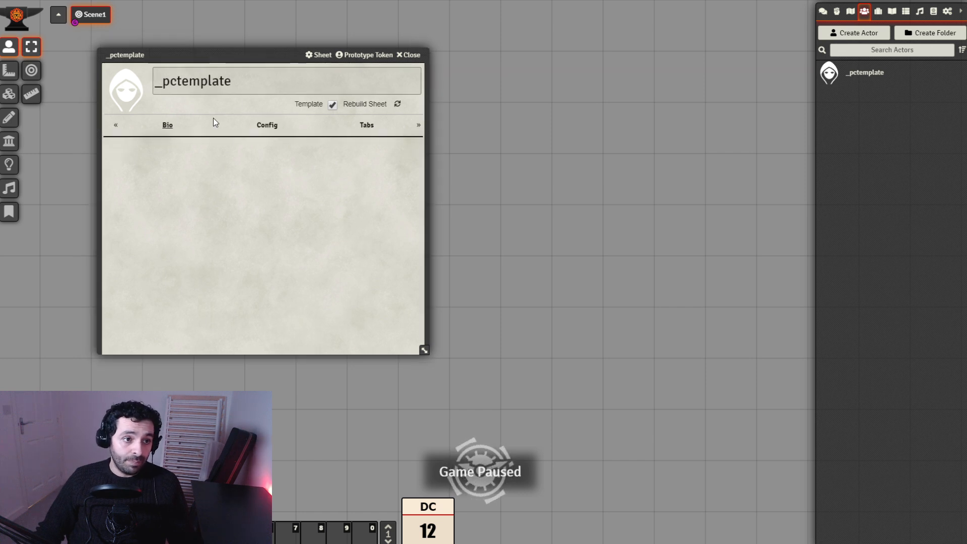
pyautogui.click(267, 126)
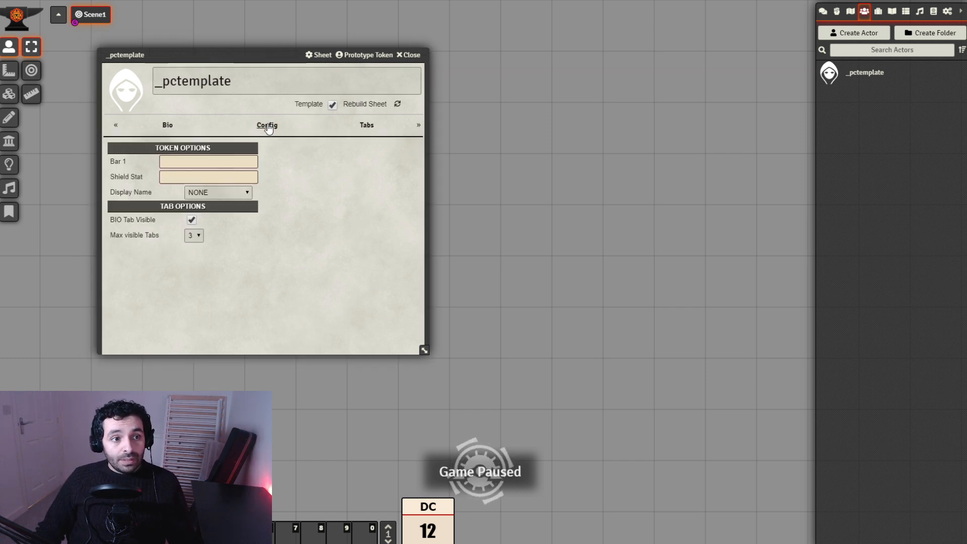
pyautogui.click(367, 127)
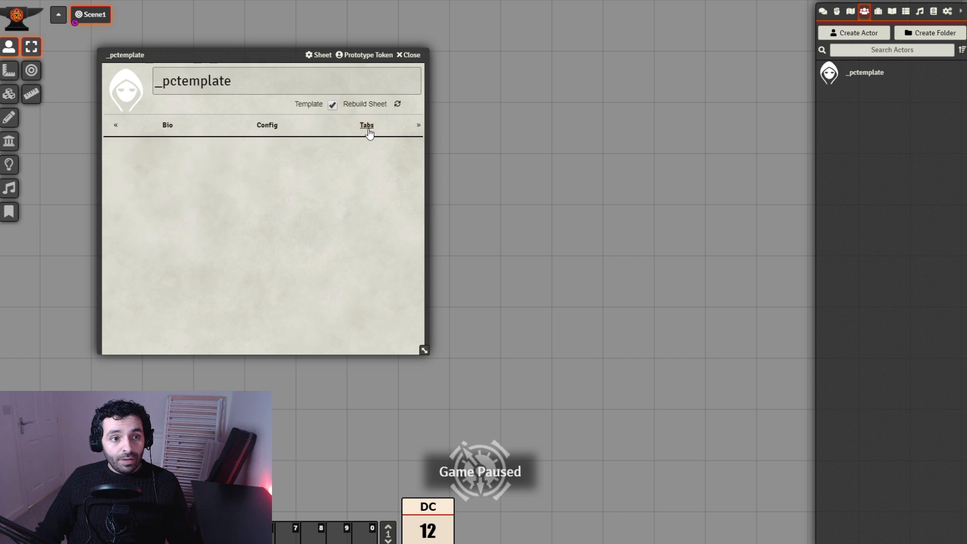
pyautogui.click(268, 127)
pyautogui.moveTo(241, 57)
pyautogui.mouseDown()
pyautogui.moveTo(233, 80)
pyautogui.moveTo(225, 63)
pyautogui.mouseUp()
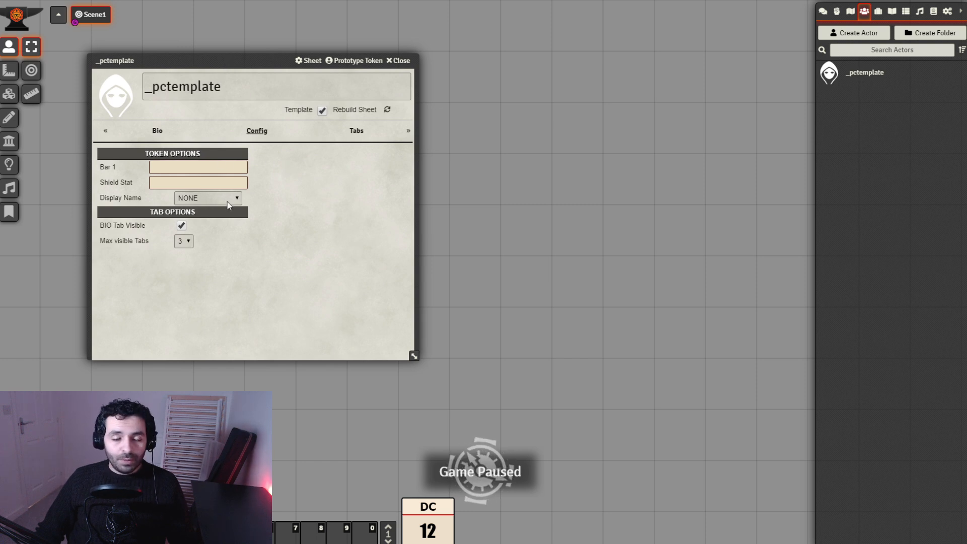
# Step: Hide the Bio tab on the _pctemplate sheet and show its Tabs section, shifting the sheet towards the scene's upper-left corner
pyautogui.click(181, 226)
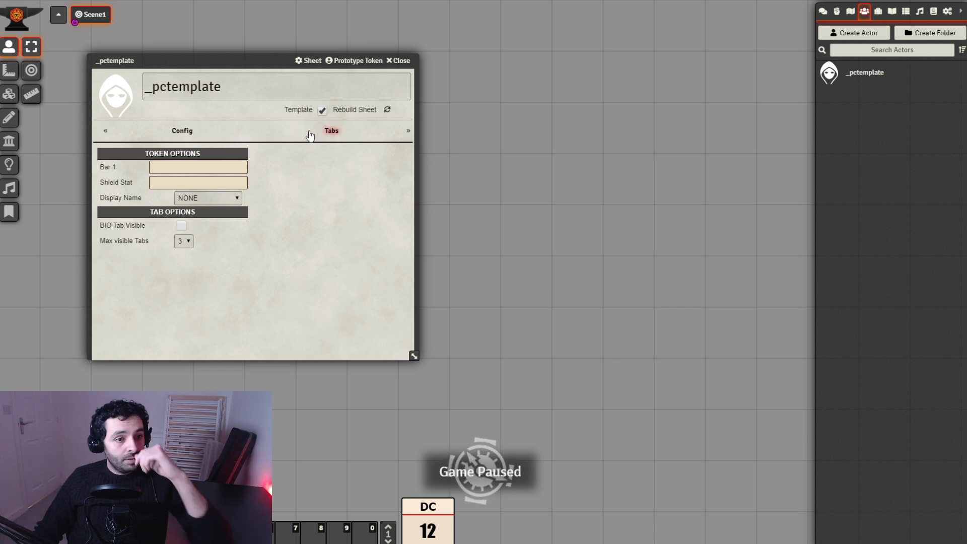
pyautogui.click(336, 133)
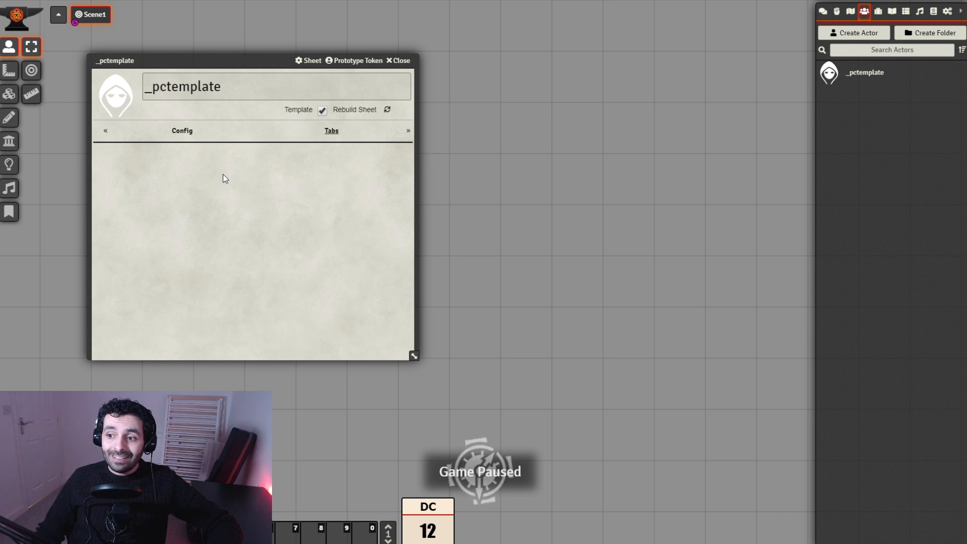
pyautogui.moveTo(246, 61); pyautogui.dragTo(227, 44)
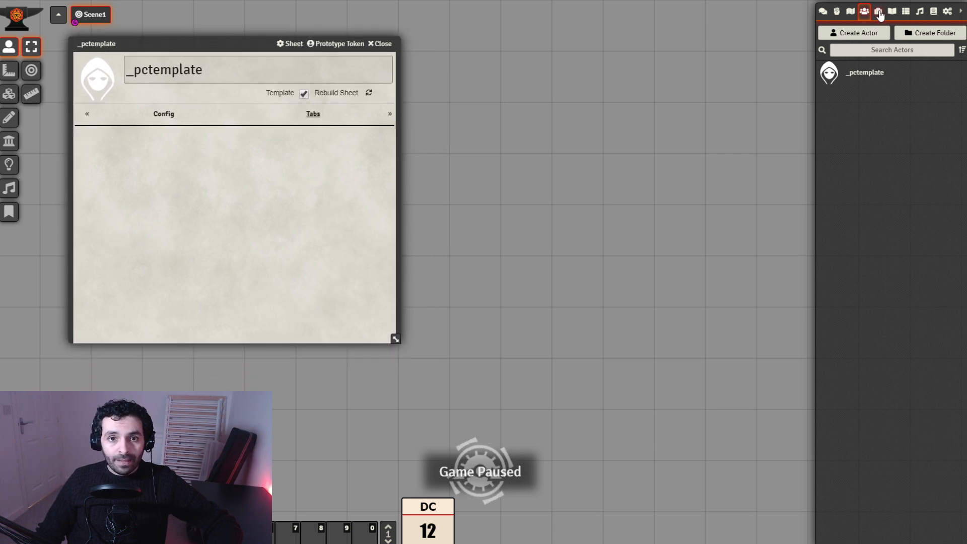
# Step: Create an item folder named _TEMPLATE
pyautogui.click(879, 12)
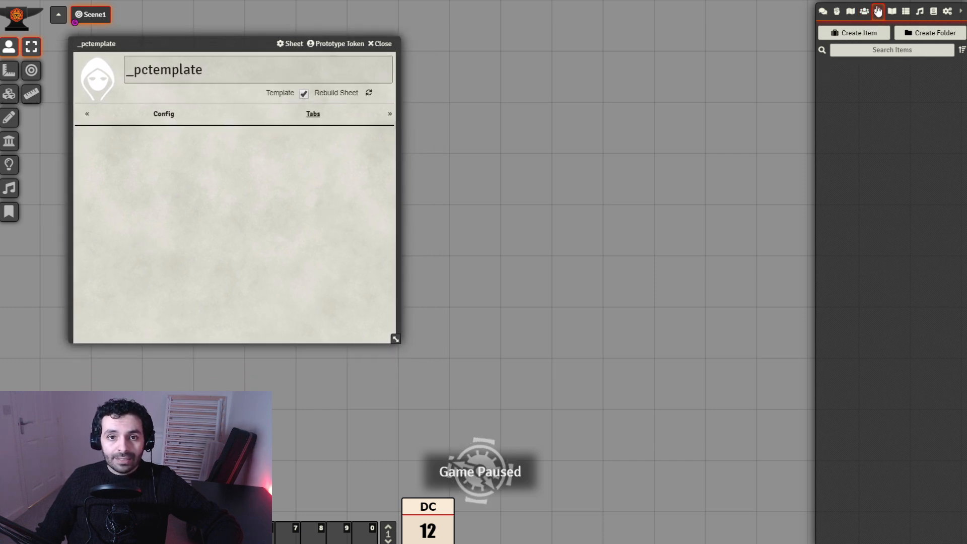
pyautogui.click(922, 36)
pyautogui.click(738, 52)
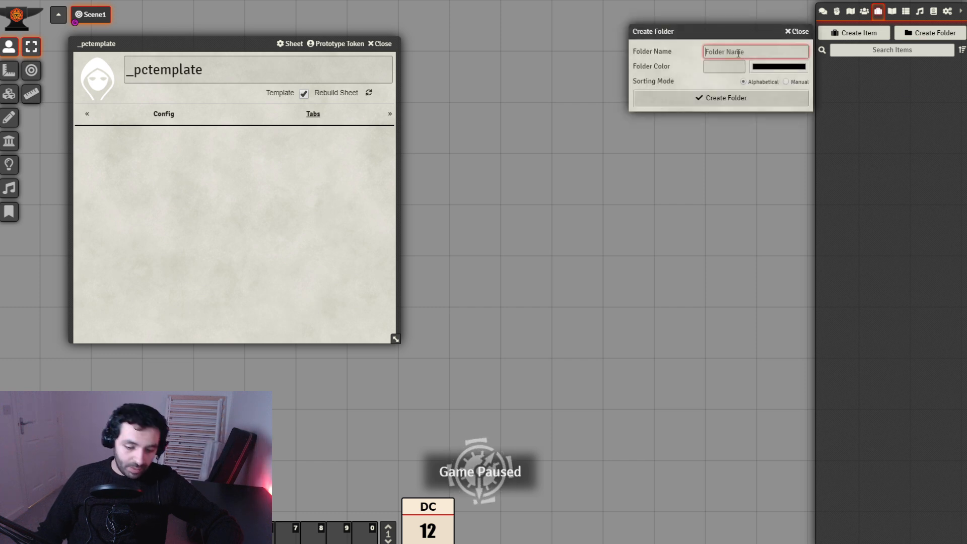
pyautogui.write('_')
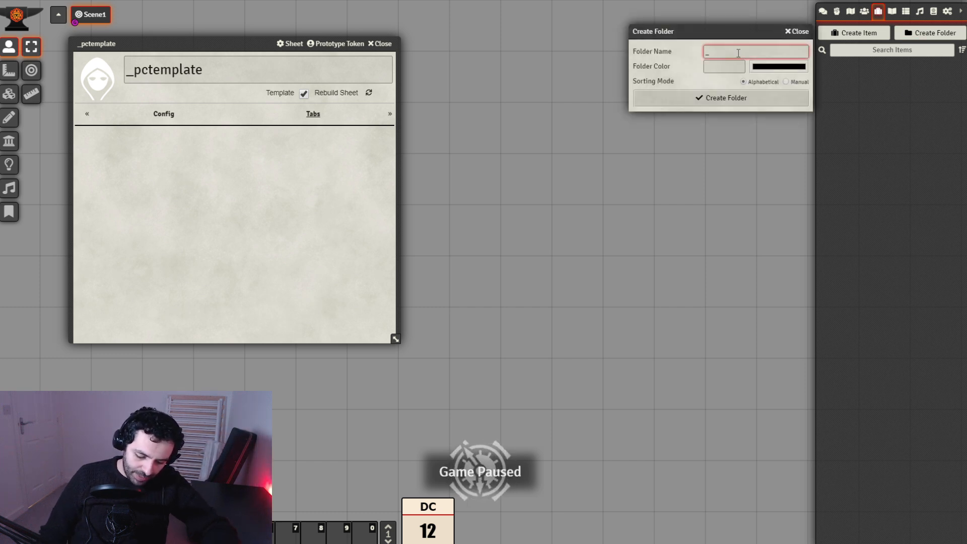
pyautogui.write('TEMPLATE')
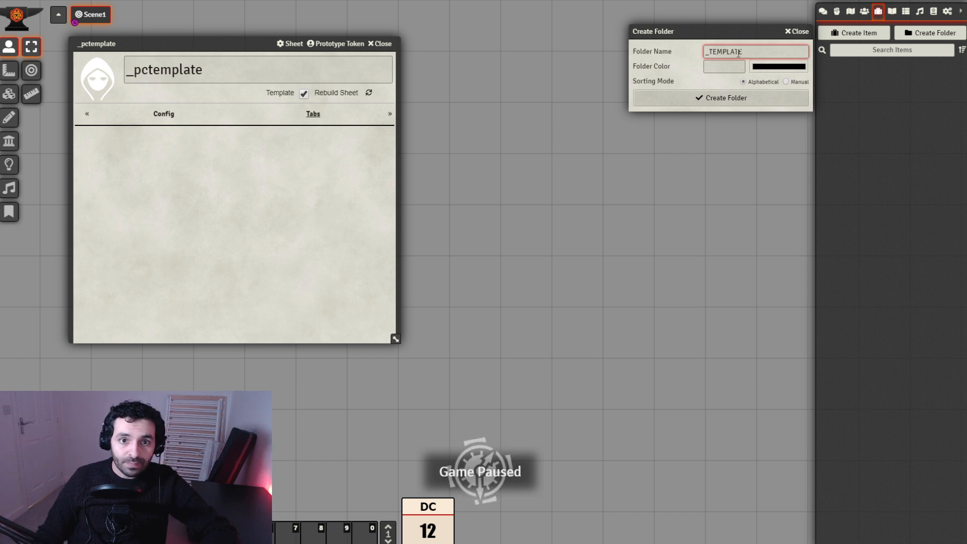
pyautogui.press('Return')
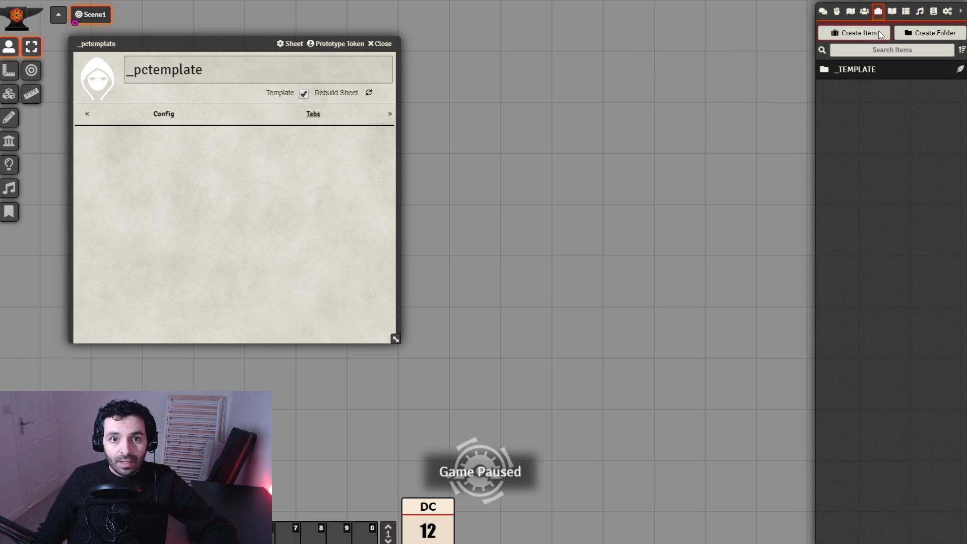
# Step: Create a second top-level item folder named _COMPENDIUM
pyautogui.click(917, 33)
pyautogui.click(747, 51)
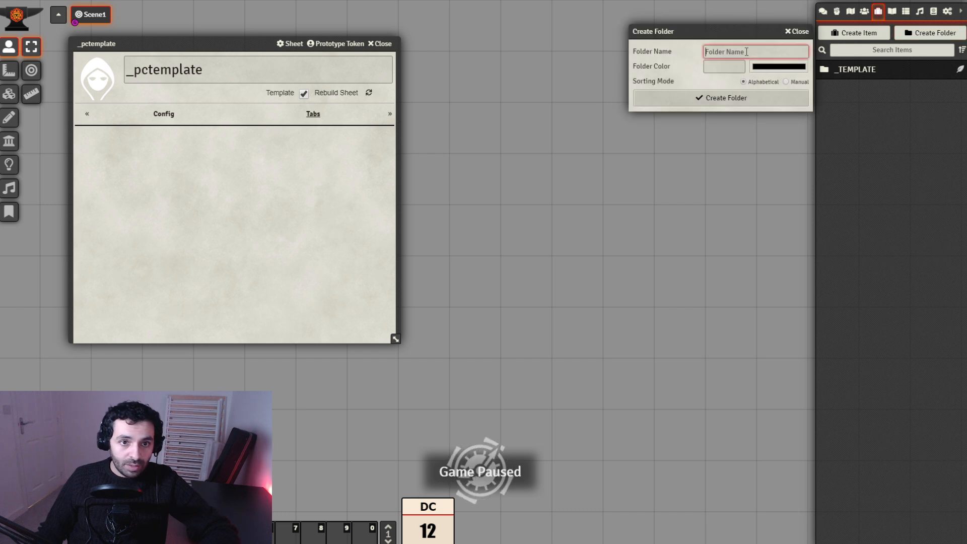
pyautogui.write('_COMPENDIU')
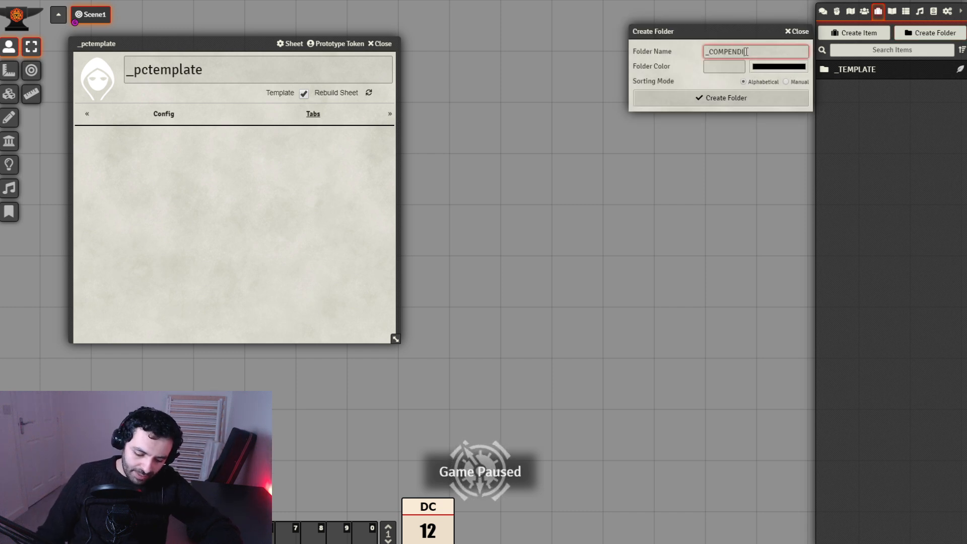
pyautogui.write('U')
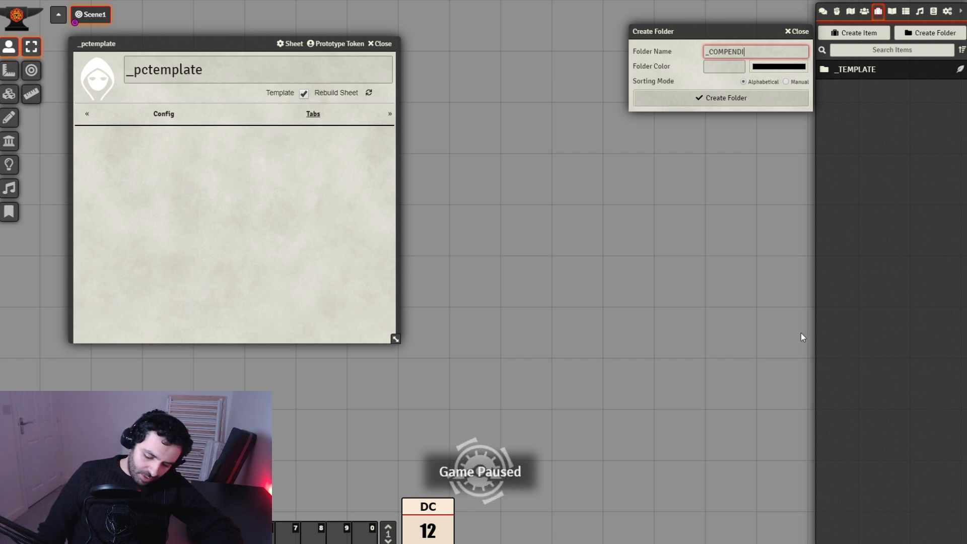
pyautogui.write('UM')
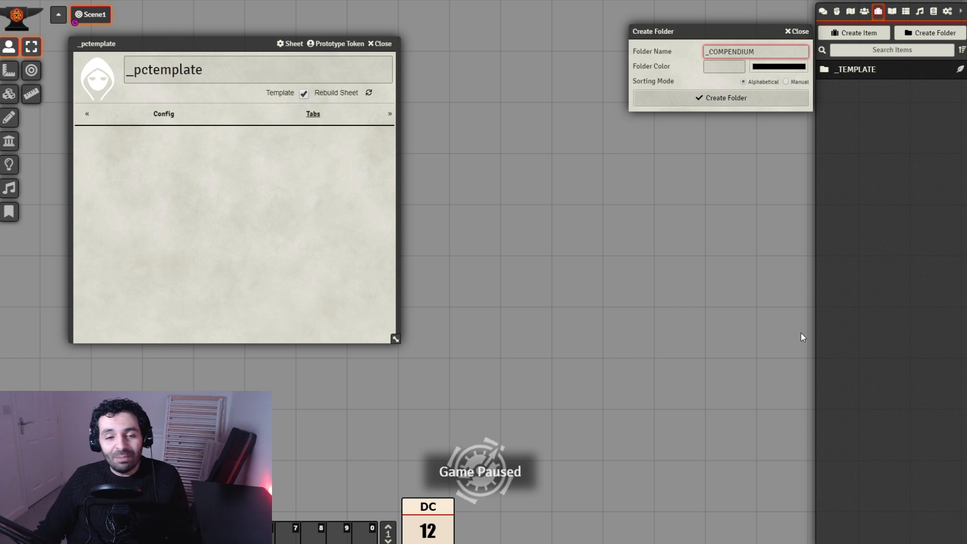
pyautogui.click(736, 95)
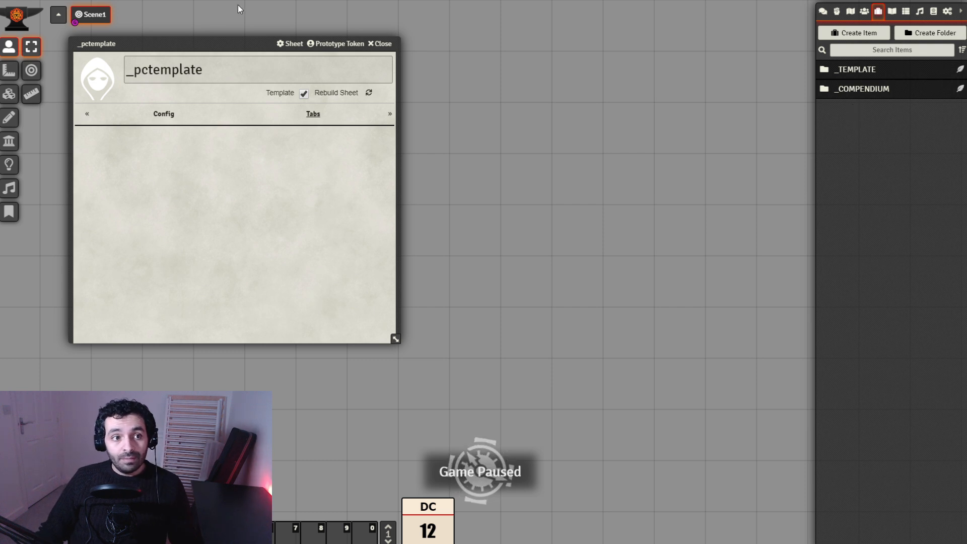
# Step: Nudge the _pctemplate sheet and create a subfolder named _Tabs inside the _TEMPLATE item folder
pyautogui.moveTo(192, 42)
pyautogui.mouseDown()
pyautogui.moveTo(201, 48)
pyautogui.moveTo(194, 40)
pyautogui.mouseUp()
pyautogui.moveTo(262, 44); pyautogui.dragTo(255, 43)
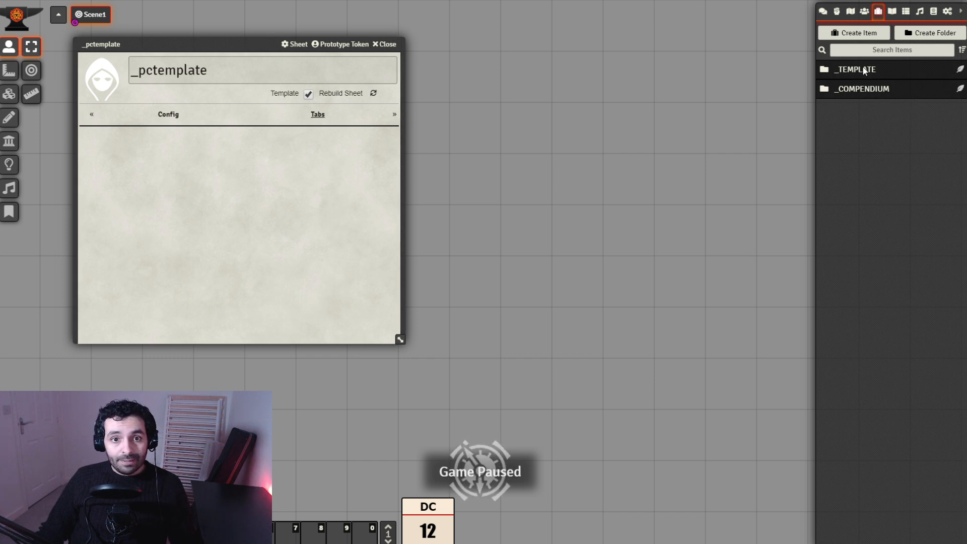
pyautogui.click(934, 72)
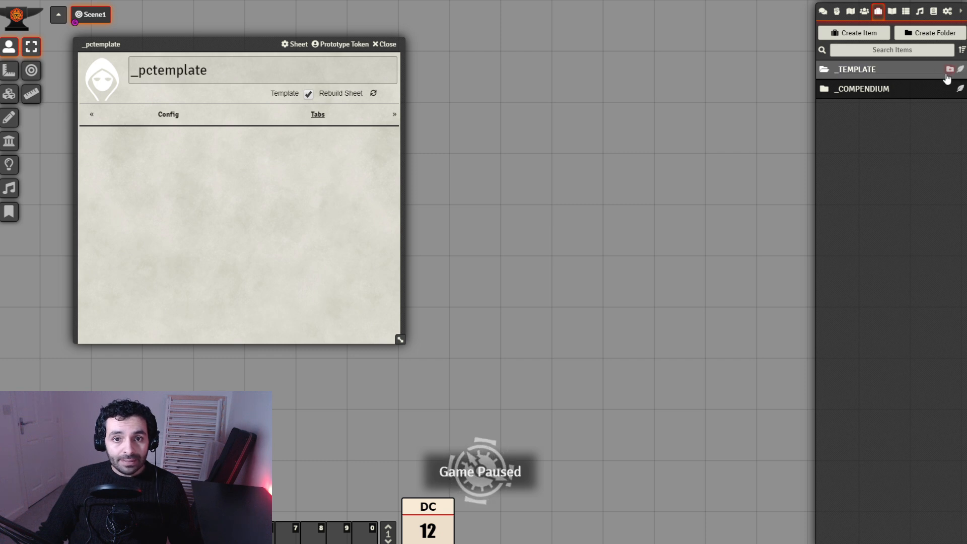
pyautogui.click(949, 71)
pyautogui.click(728, 90)
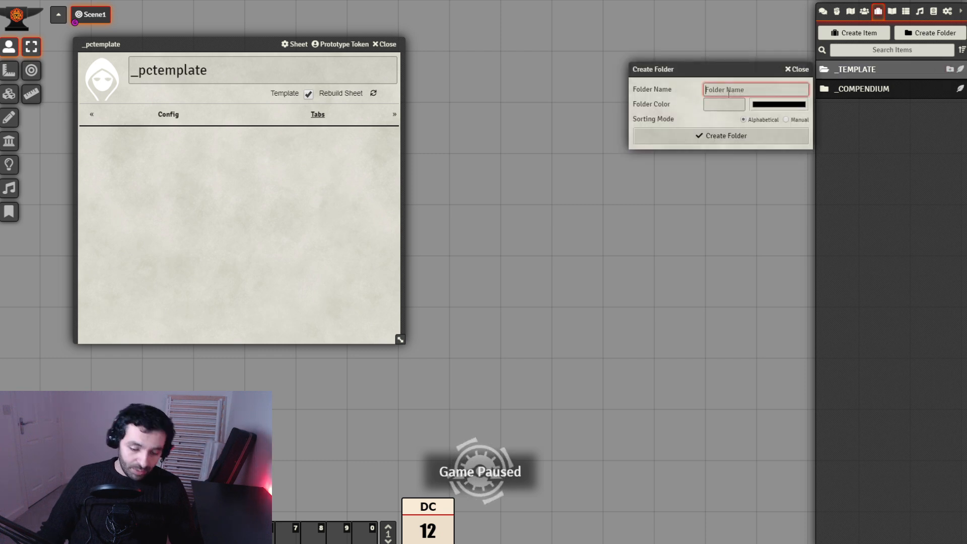
pyautogui.write('_Tabs')
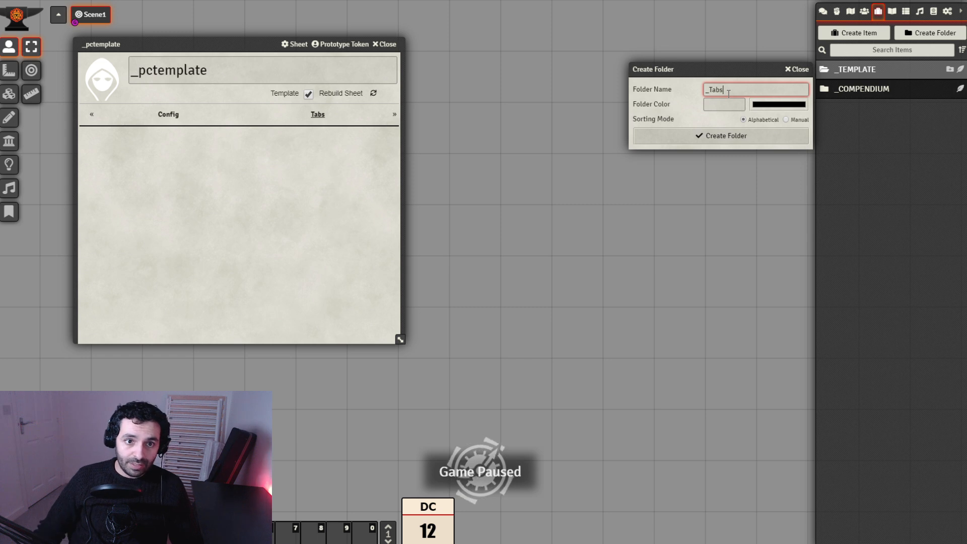
pyautogui.click(732, 140)
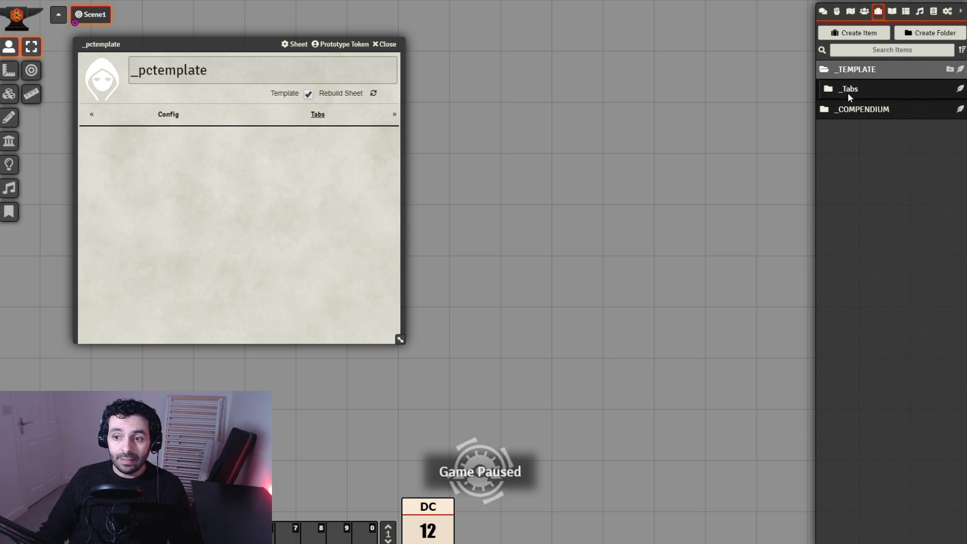
# Step: Create a new item named DATA of type tab in the _Tabs folder
pyautogui.click(864, 87)
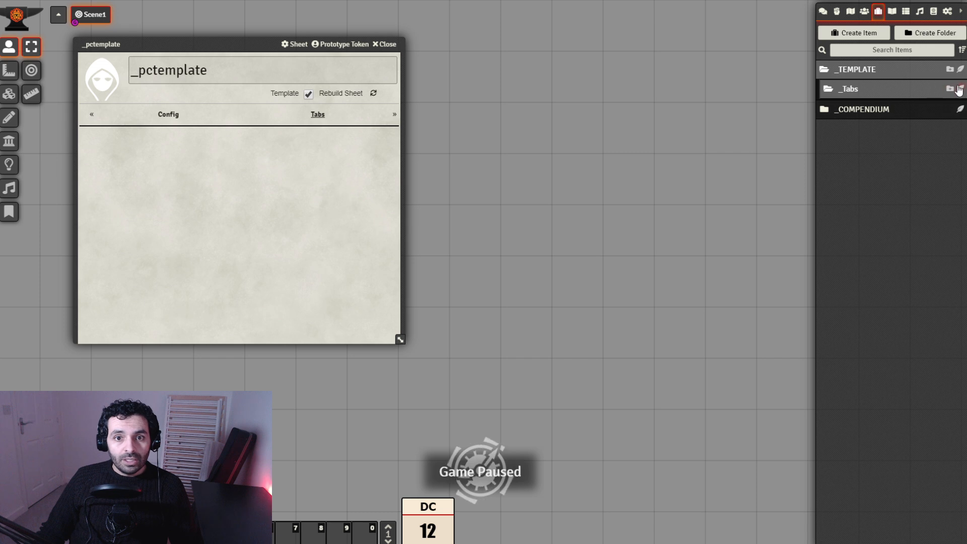
pyautogui.moveTo(732, 93); pyautogui.dragTo(667, 109)
pyautogui.click(673, 126)
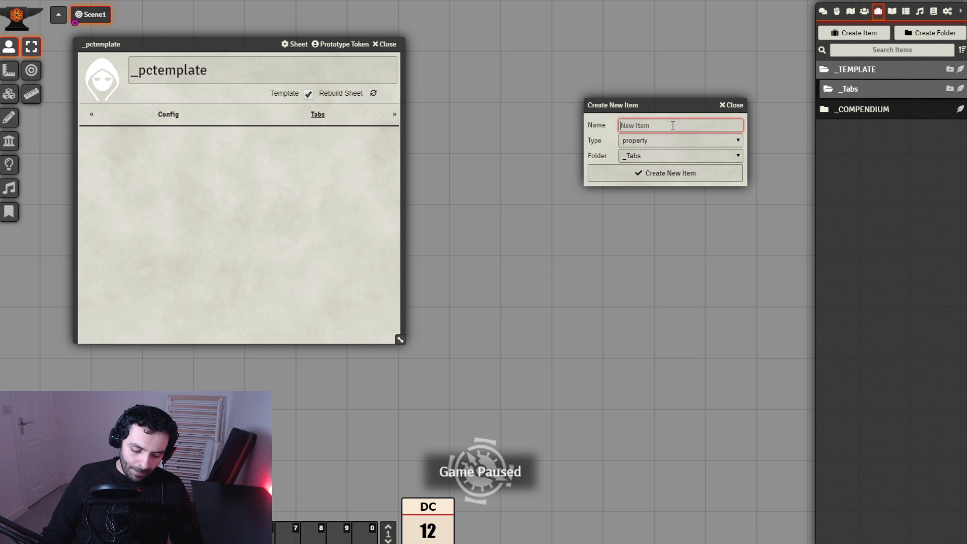
pyautogui.write('DATA')
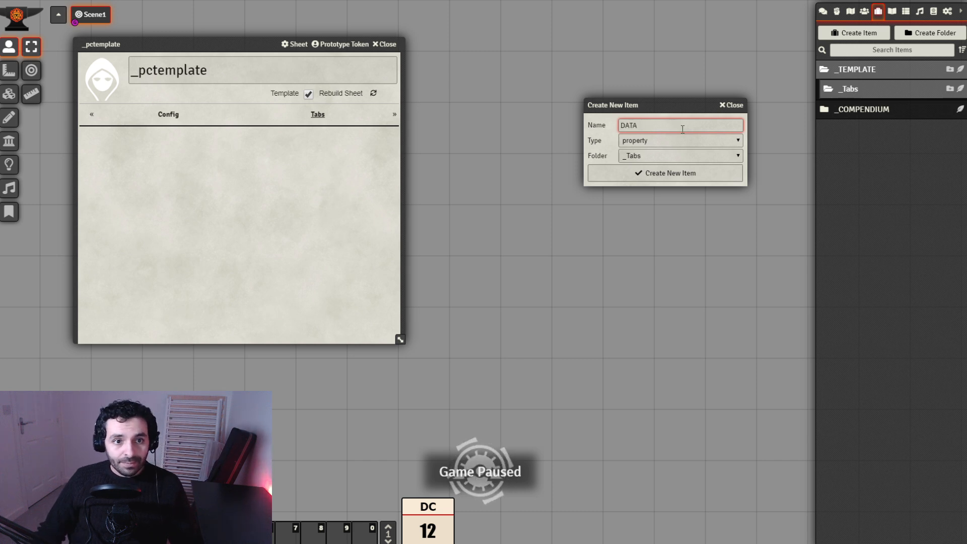
pyautogui.click(696, 145)
pyautogui.press('t')
pyautogui.click(666, 171)
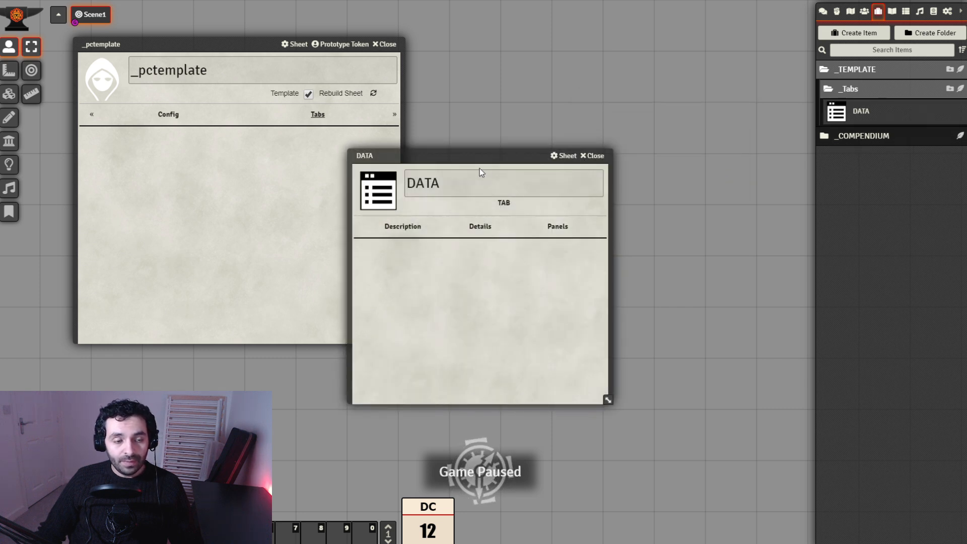
# Step: Place the DATA item sheet beside the _pctemplate sheet and show its Details section
pyautogui.moveTo(433, 161); pyautogui.dragTo(558, 85)
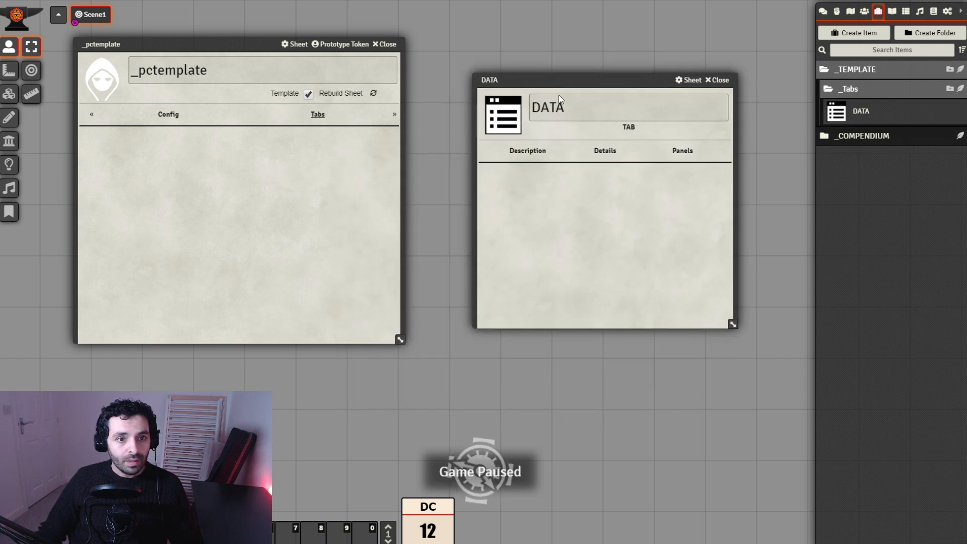
pyautogui.click(612, 157)
pyautogui.moveTo(609, 80); pyautogui.dragTo(621, 104)
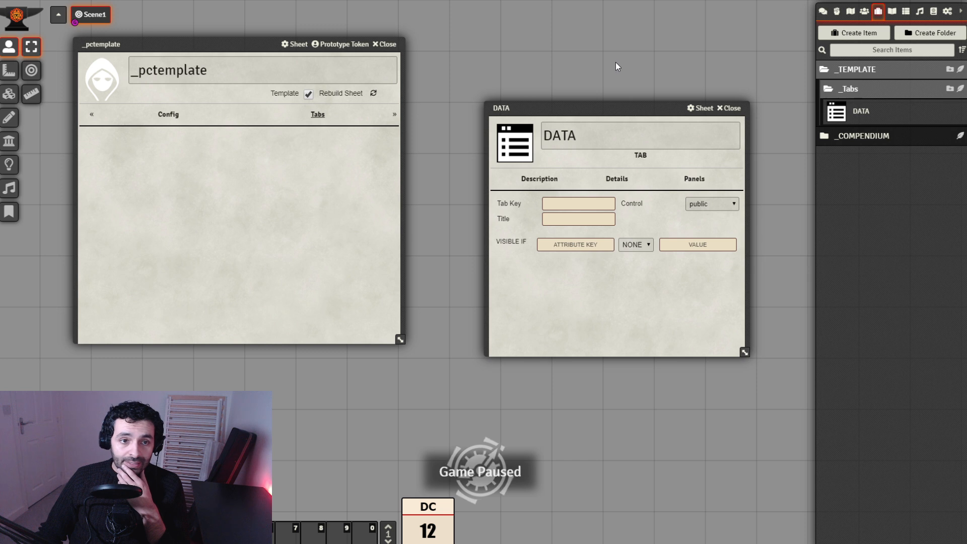
pyautogui.moveTo(615, 108)
pyautogui.mouseDown()
pyautogui.moveTo(636, 101)
pyautogui.moveTo(632, 112)
pyautogui.mouseUp()
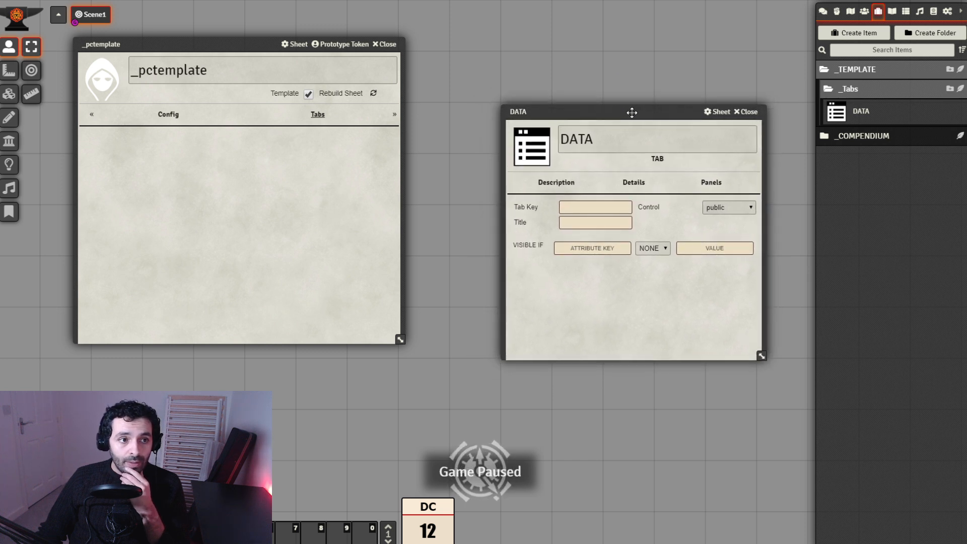
pyautogui.click(197, 124)
pyautogui.click(318, 120)
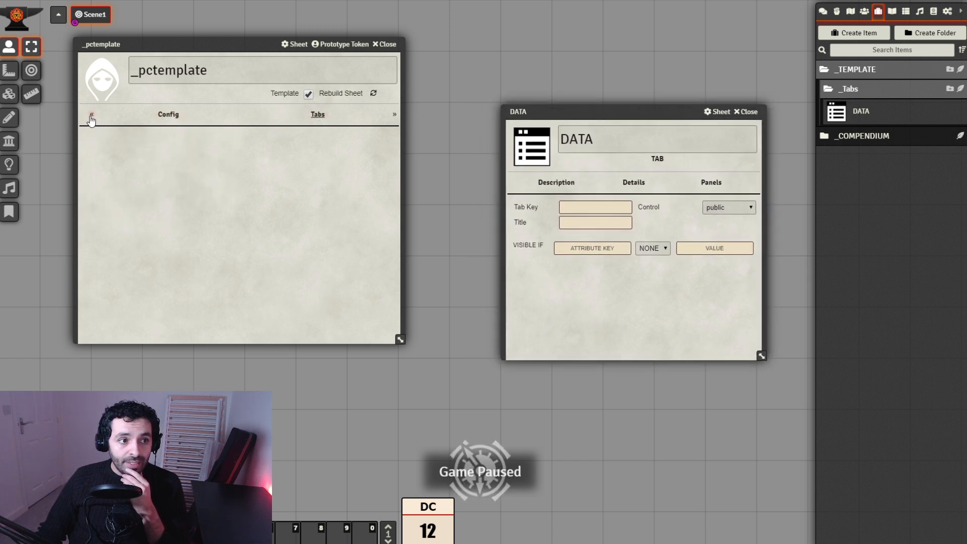
pyautogui.click(169, 114)
pyautogui.click(168, 115)
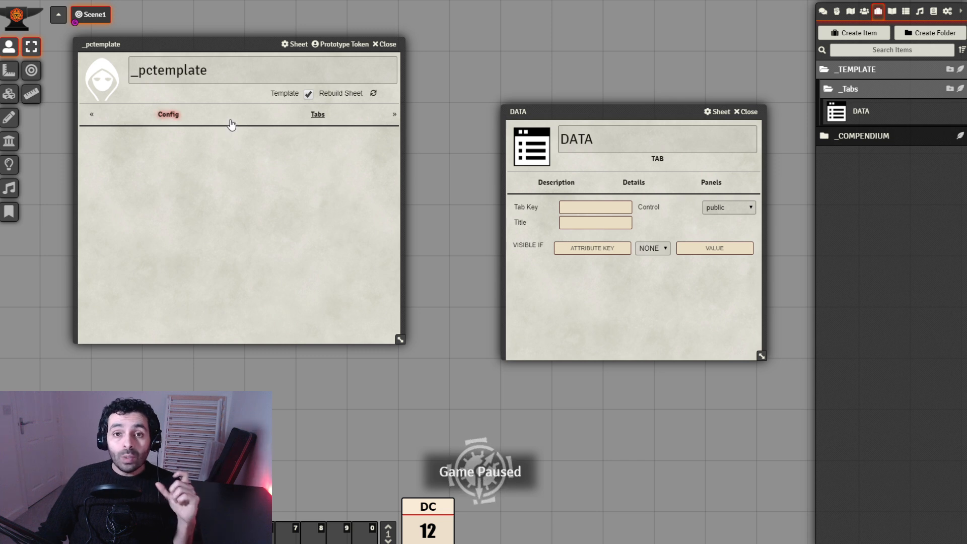
# Step: Set the DATA item's tab key to data_tab and its title to DATA
pyautogui.moveTo(591, 110); pyautogui.dragTo(567, 150)
pyautogui.click(592, 249)
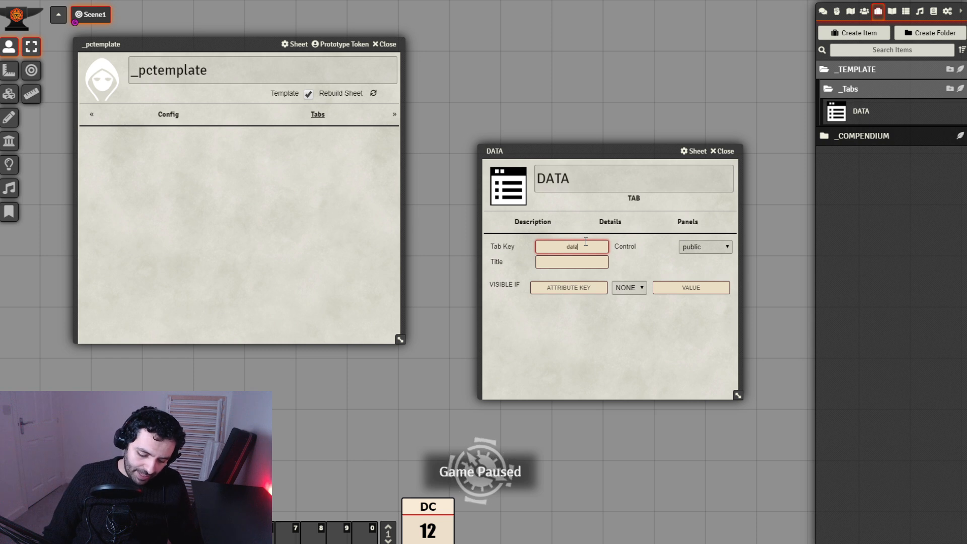
pyautogui.write('hee')
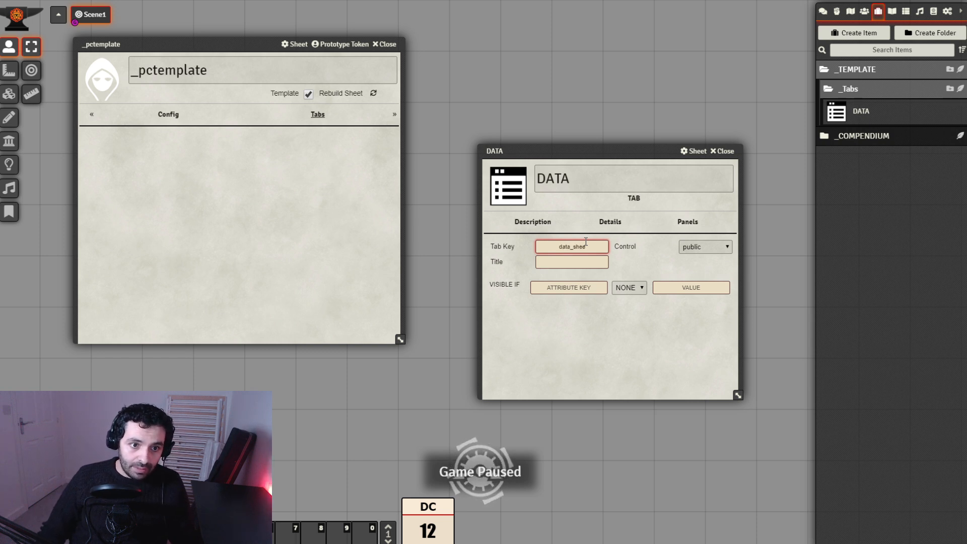
pyautogui.press('BackSpace')
pyautogui.press('BackSpace')
pyautogui.press('BackSpace')
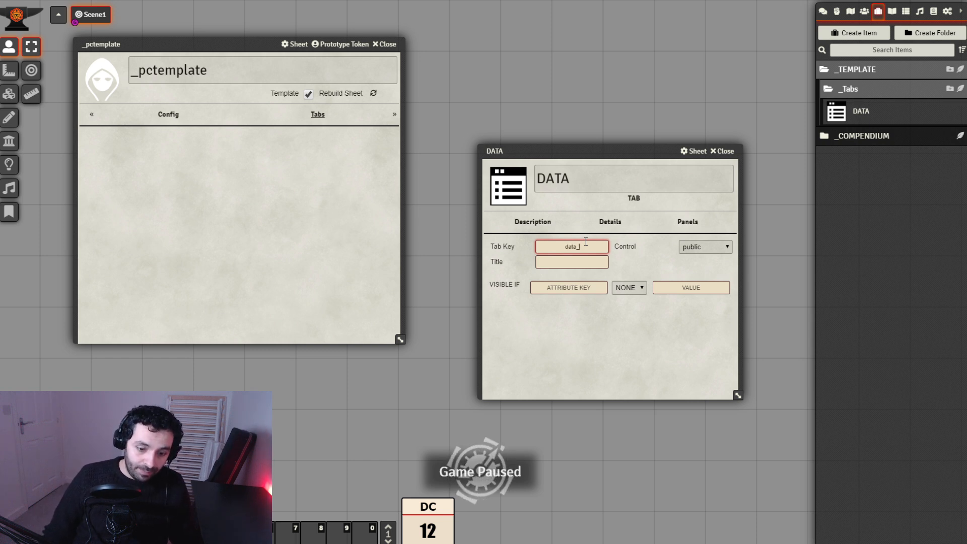
pyautogui.click(586, 261)
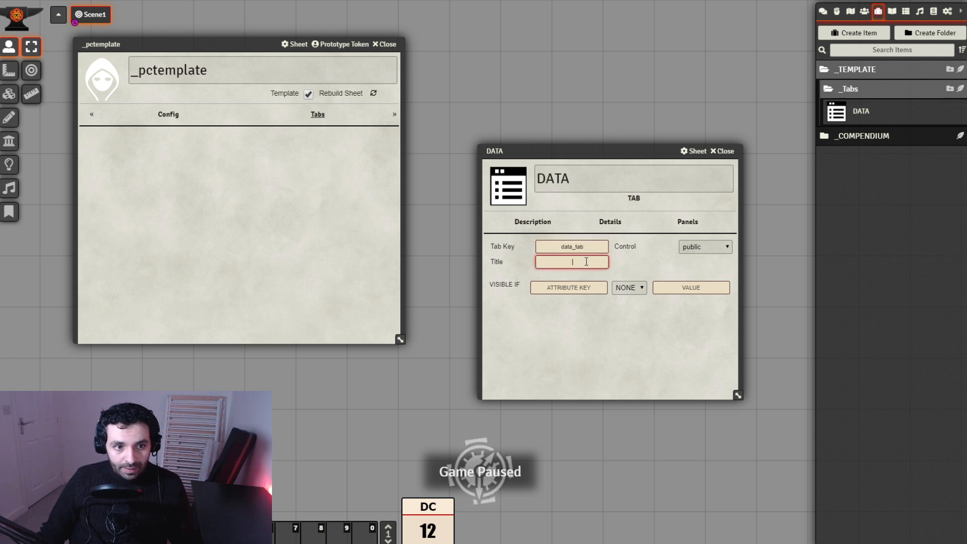
pyautogui.write('DATA')
pyautogui.click(634, 341)
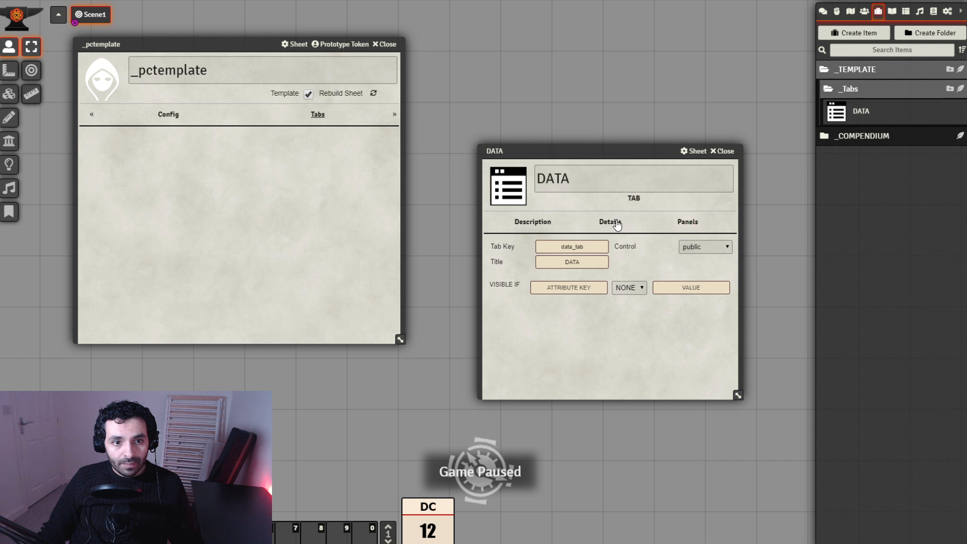
# Step: Check the DATA item's Panels section, close its sheet, and add the DATA tab item to the _pctemplate actor's tabs
pyautogui.click(687, 221)
pyautogui.moveTo(647, 150); pyautogui.dragTo(602, 94)
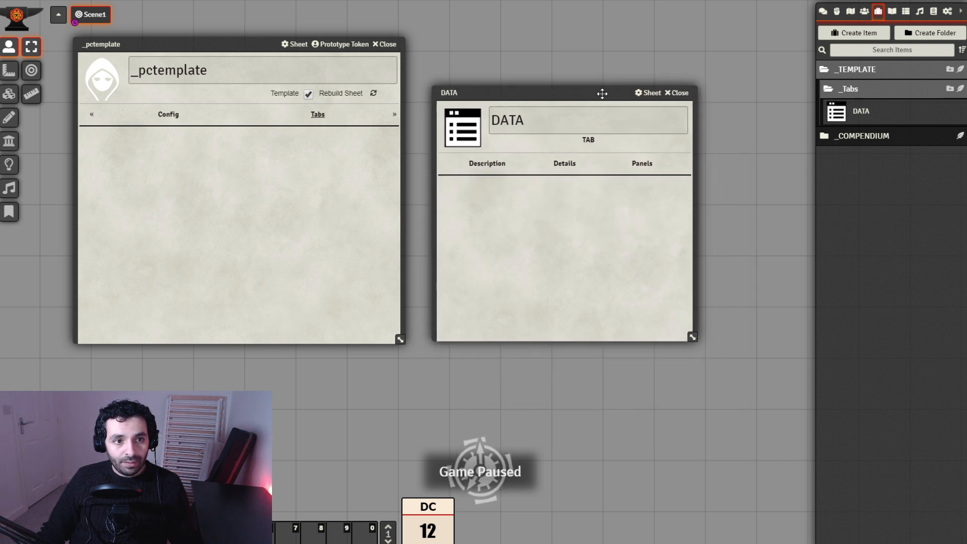
pyautogui.click(685, 95)
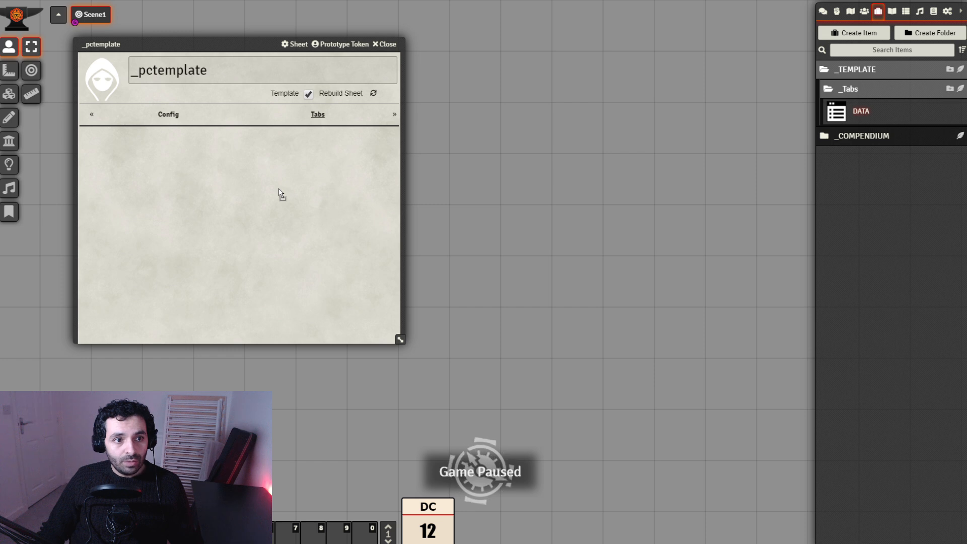
pyautogui.moveTo(280, 194); pyautogui.dragTo(334, 160)
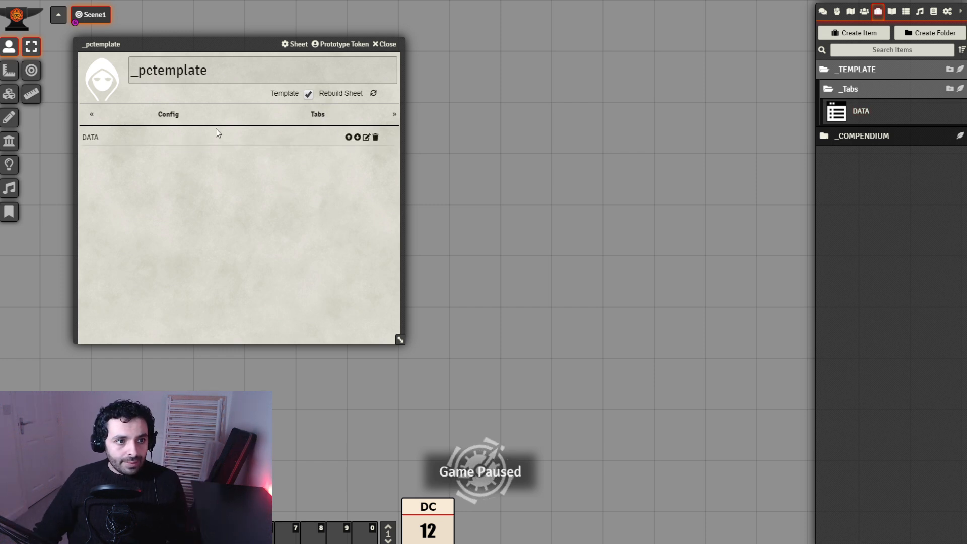
# Step: Review the _pctemplate actor's Config and Tabs sections and rebuild its sheet
pyautogui.moveTo(201, 43); pyautogui.dragTo(219, 55)
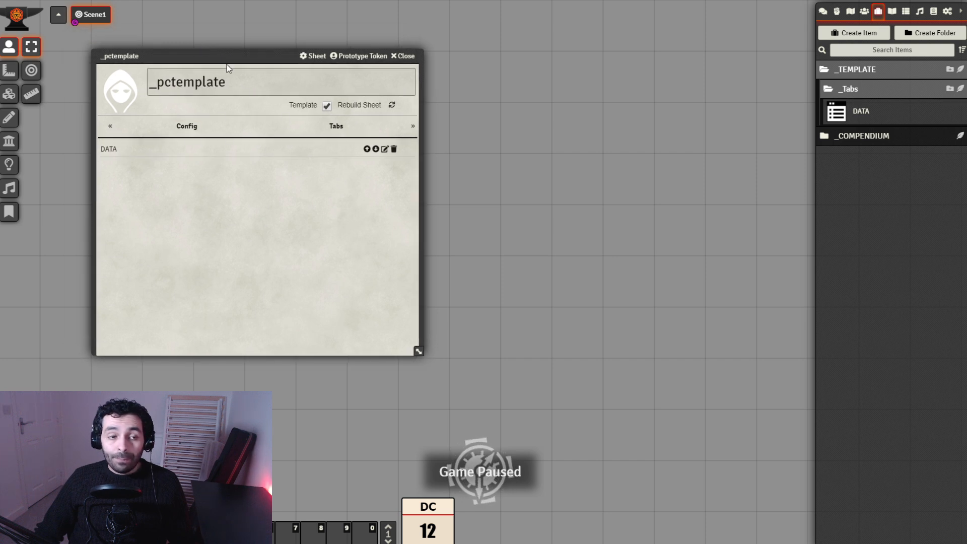
pyautogui.moveTo(224, 52)
pyautogui.mouseDown()
pyautogui.moveTo(237, 60)
pyautogui.moveTo(219, 65)
pyautogui.mouseUp()
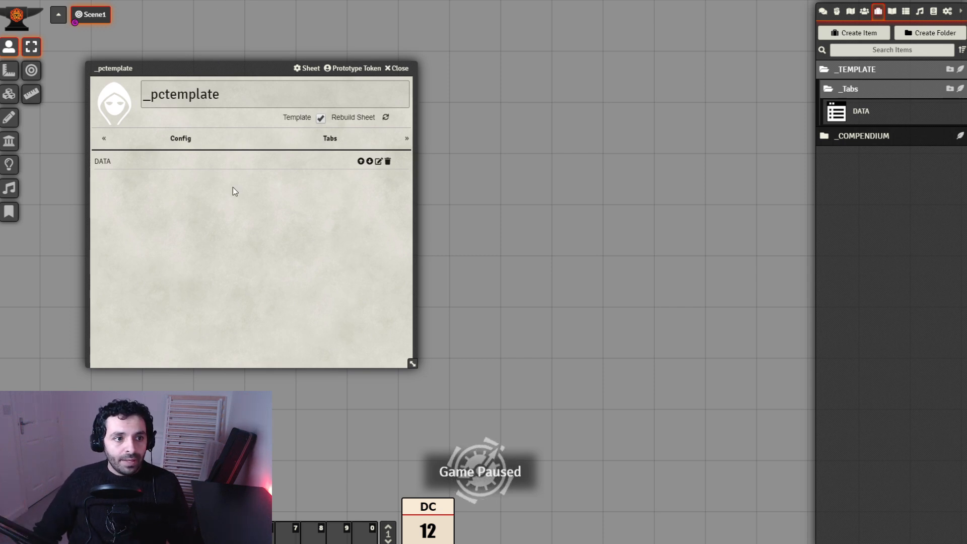
pyautogui.click(174, 142)
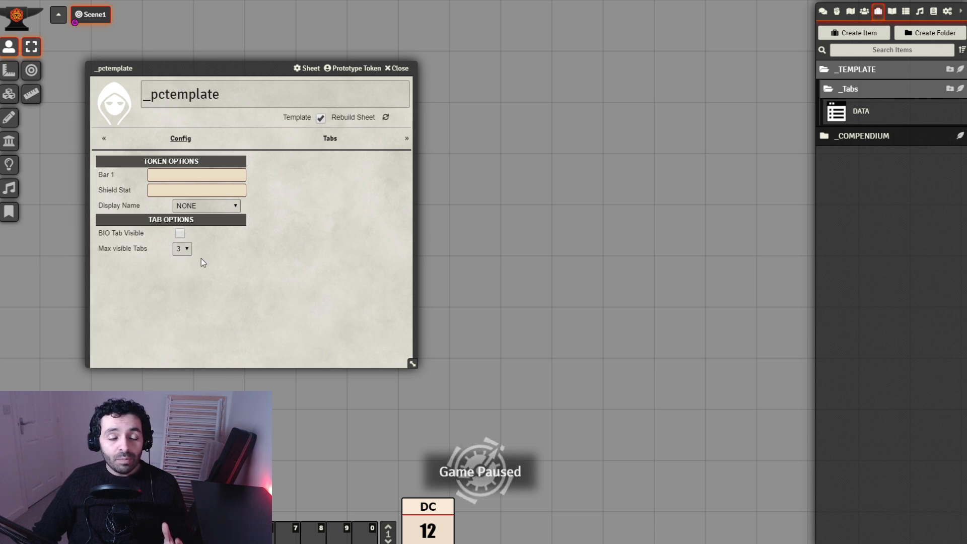
pyautogui.click(329, 139)
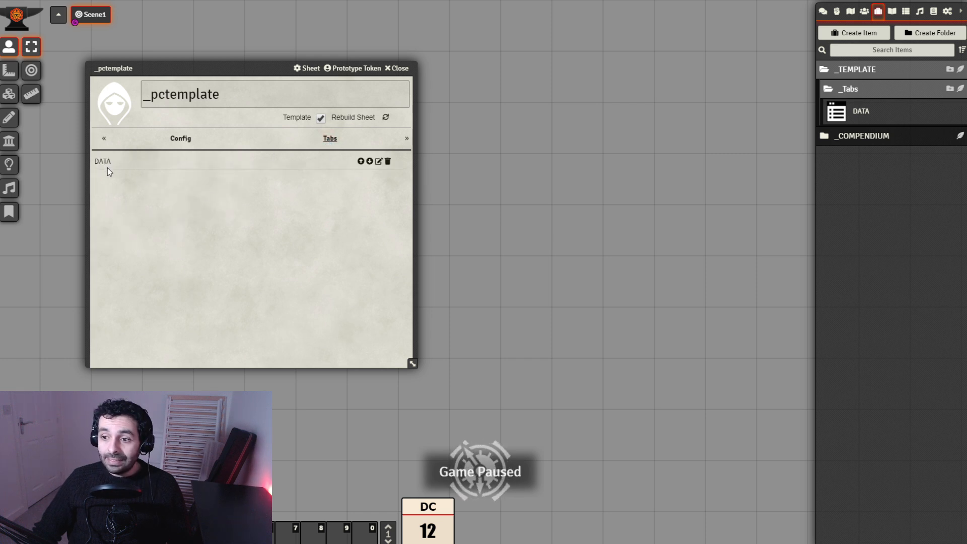
pyautogui.moveTo(249, 74)
pyautogui.mouseDown()
pyautogui.moveTo(259, 91)
pyautogui.moveTo(246, 70)
pyautogui.mouseUp()
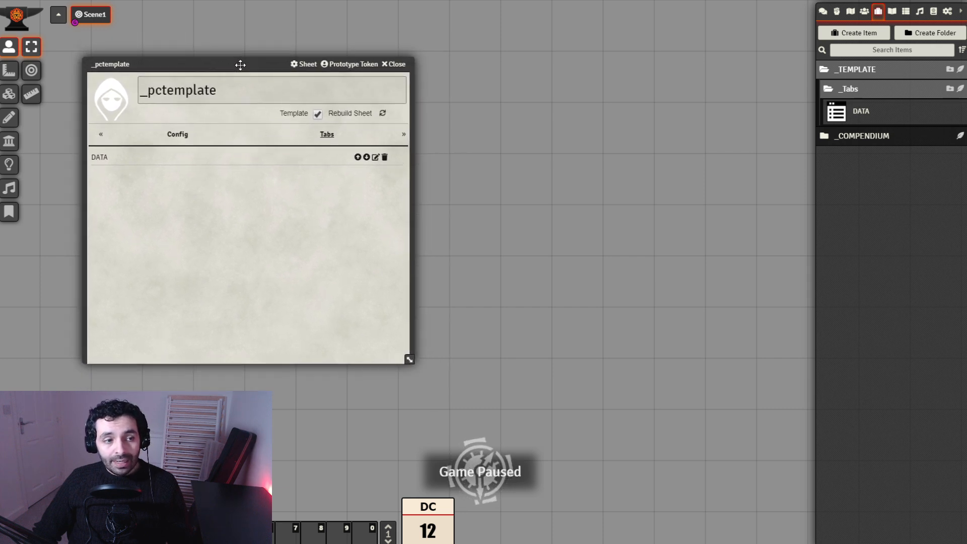
pyautogui.click(382, 114)
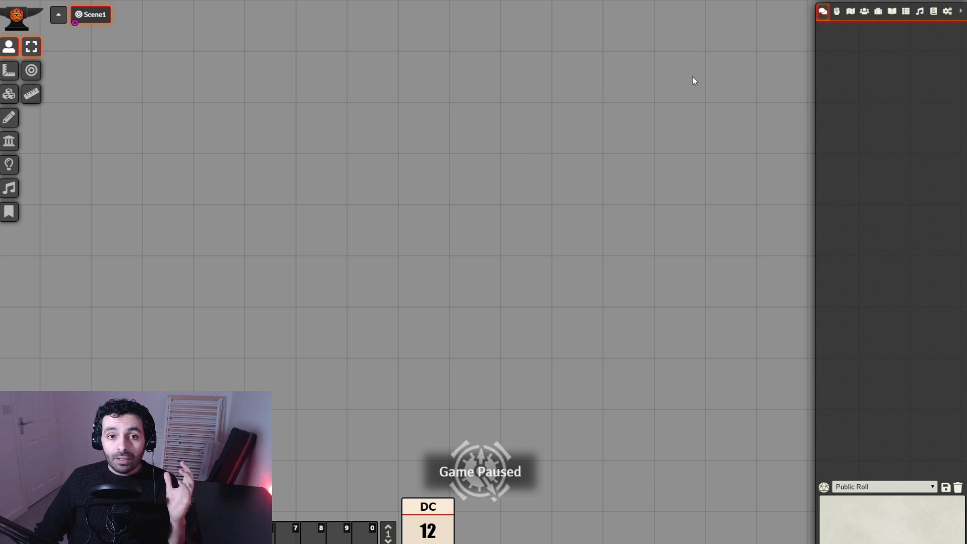
# Step: Create a new actor named Test in the actors directory
pyautogui.click(866, 12)
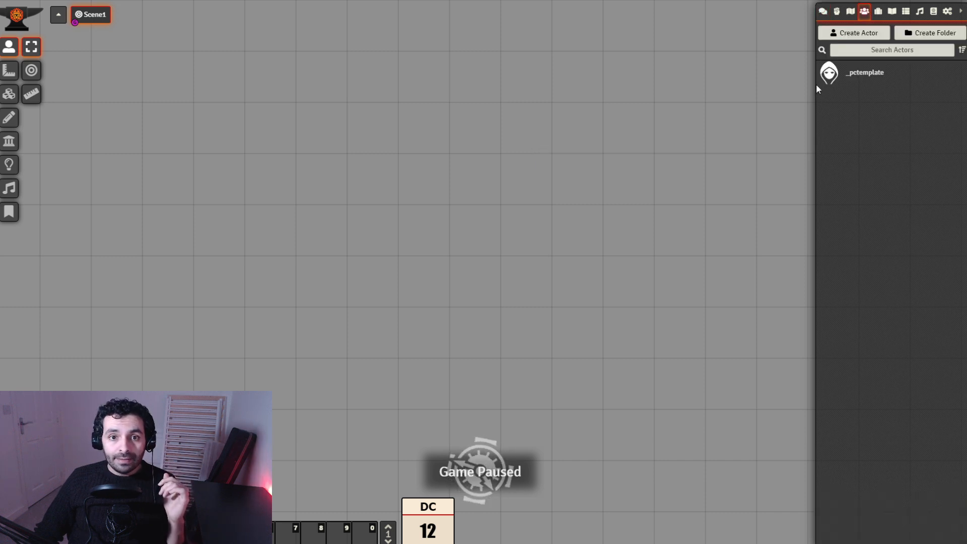
pyautogui.click(864, 35)
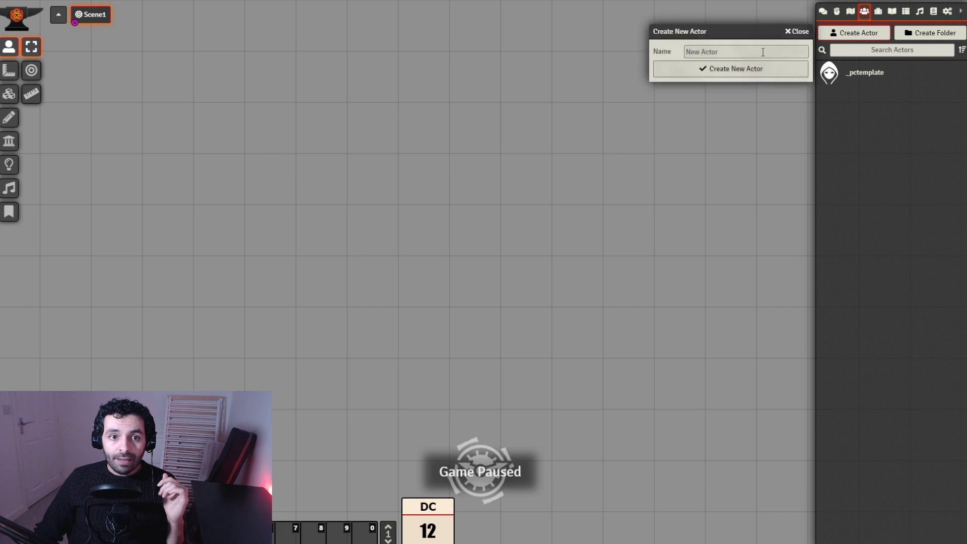
pyautogui.click(742, 47)
pyautogui.write('Test')
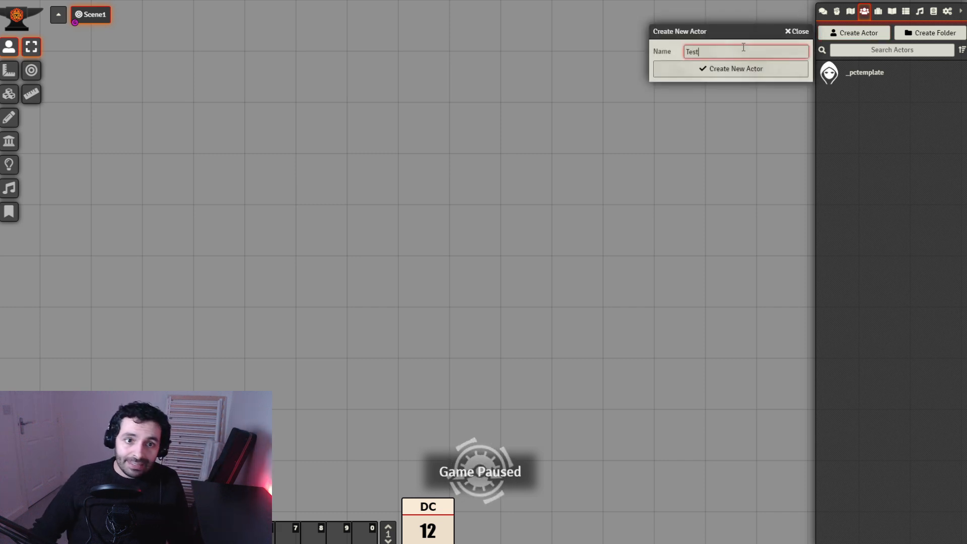
pyautogui.click(762, 68)
# Step: Assign the _pctemplate template to the Test actor
pyautogui.moveTo(477, 129); pyautogui.dragTo(322, 68)
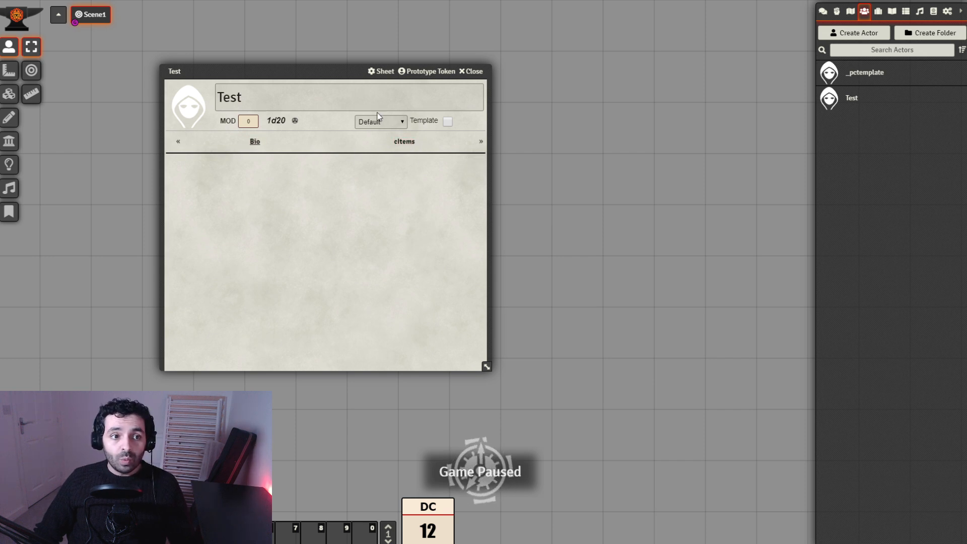
pyautogui.click(401, 124)
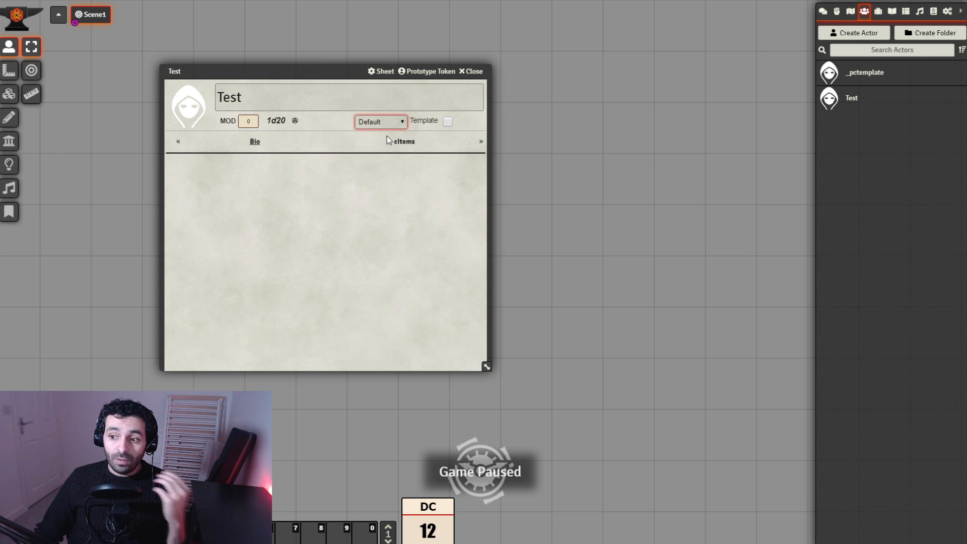
pyautogui.press('Down')
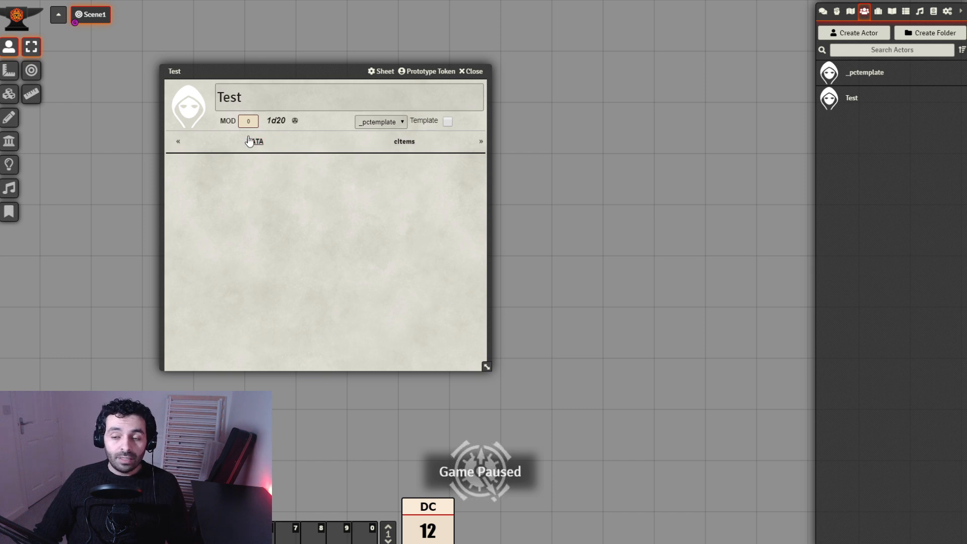
# Step: Set the Test actor's portrait to 121895-AncientEvilsPortrait-03.png from img/05_Tokens/arcknight and close its sheet
pyautogui.click(191, 104)
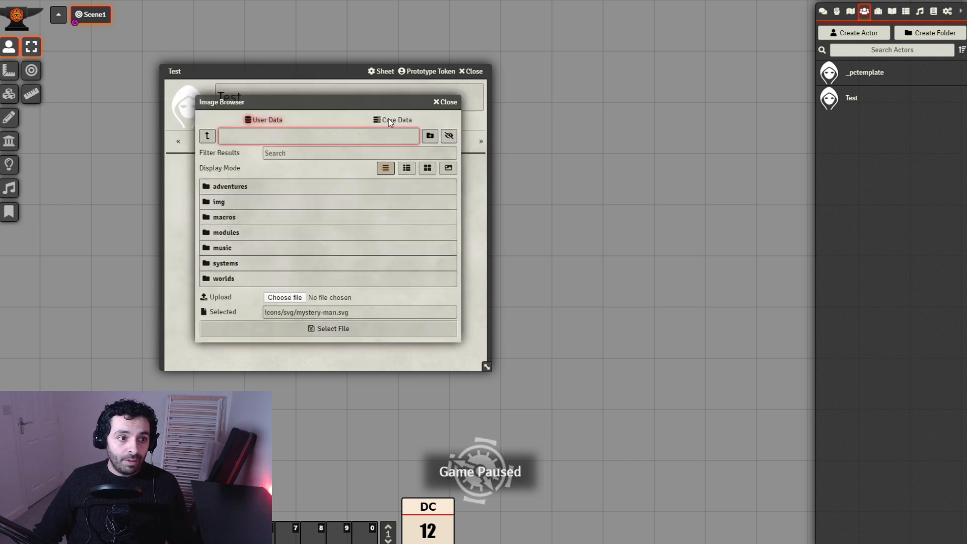
pyautogui.click(359, 227)
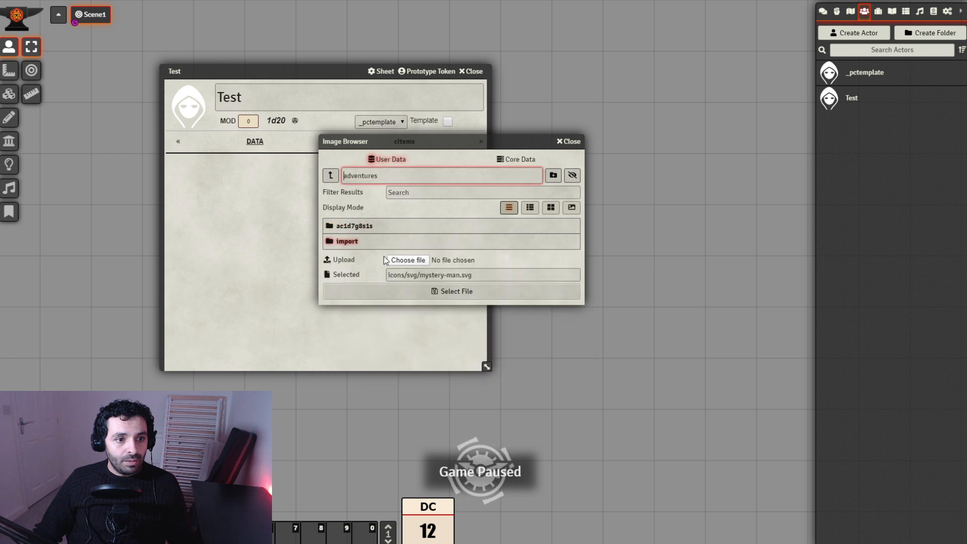
pyautogui.click(330, 178)
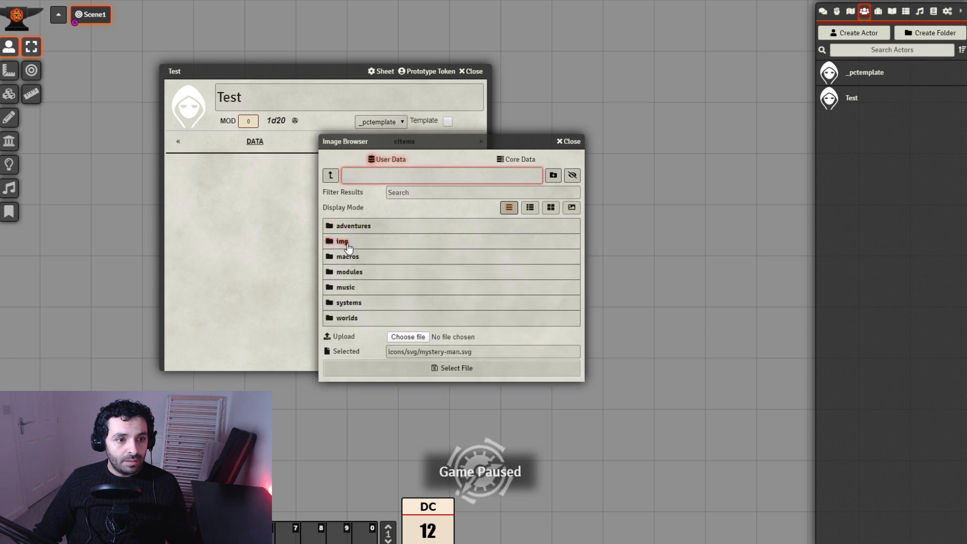
pyautogui.click(347, 241)
pyautogui.click(361, 287)
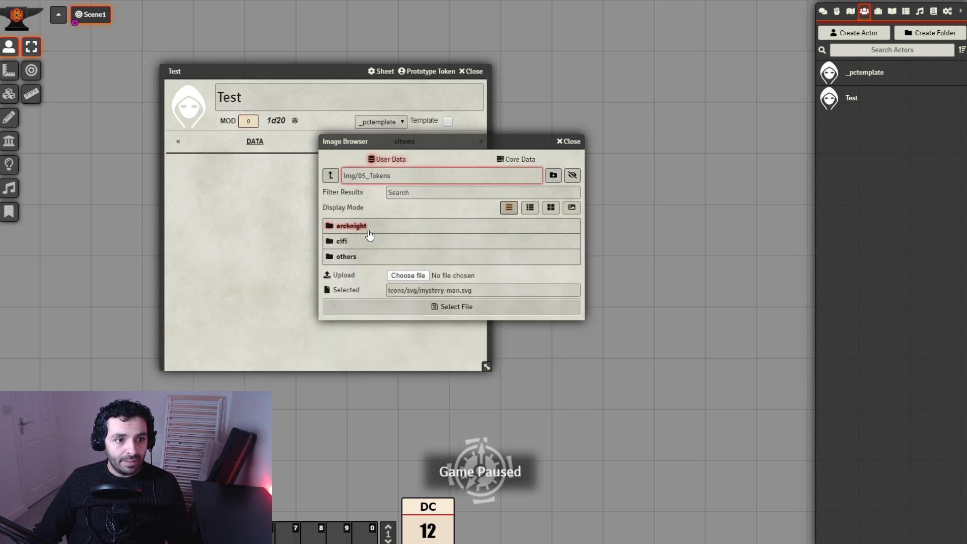
pyautogui.click(363, 258)
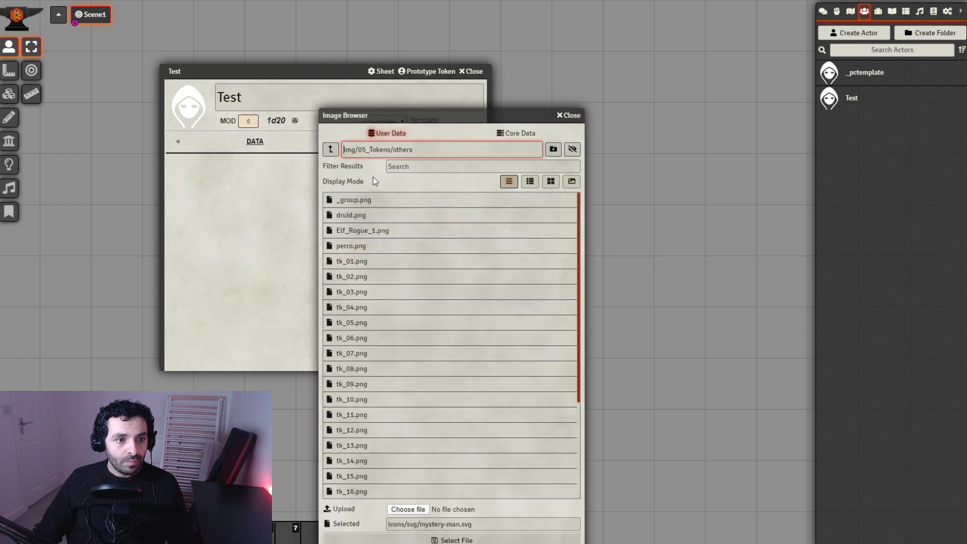
pyautogui.click(330, 149)
pyautogui.click(348, 199)
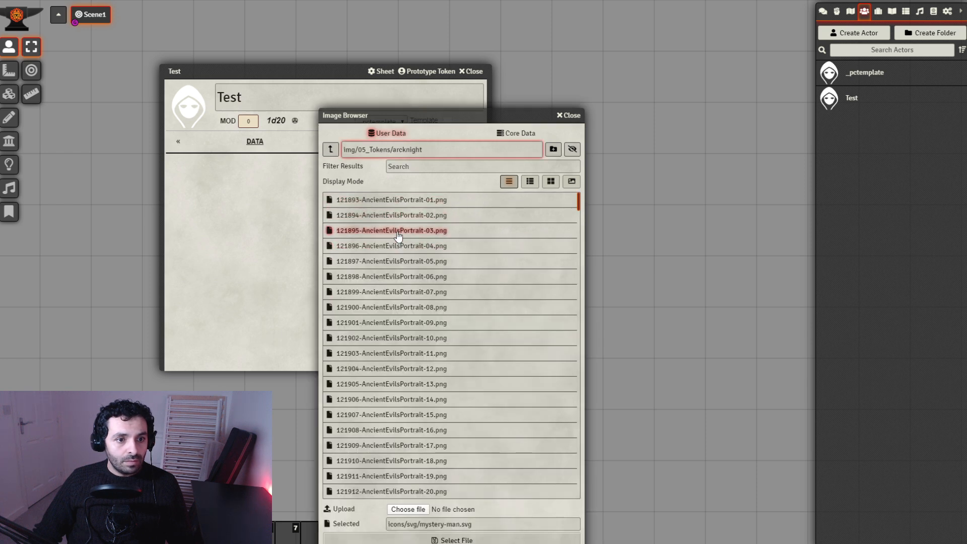
pyautogui.click(398, 230)
pyautogui.click(476, 540)
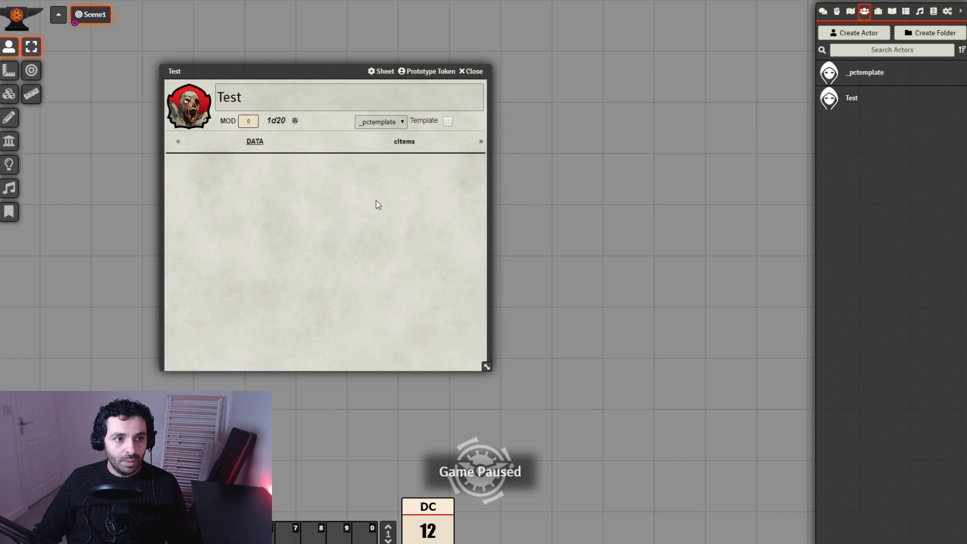
pyautogui.moveTo(313, 74); pyautogui.dragTo(439, 130)
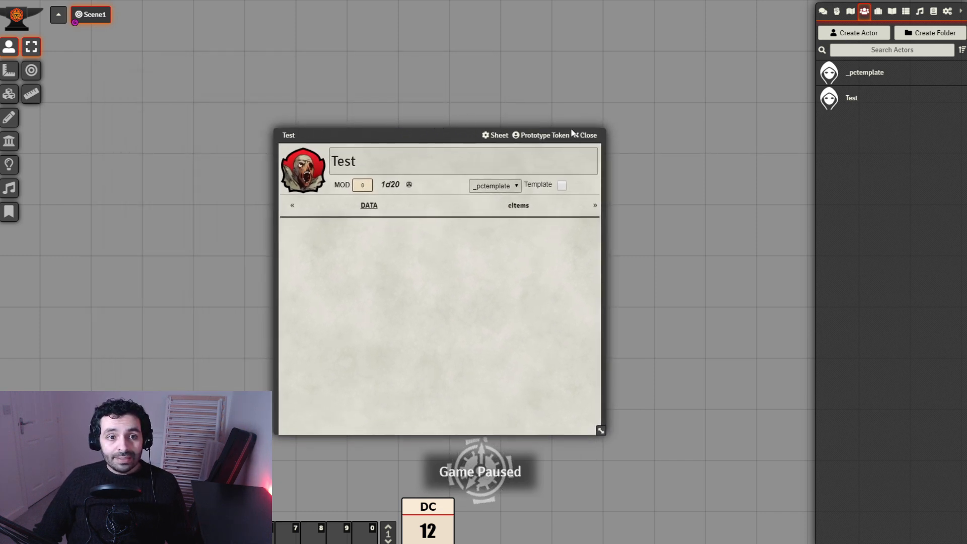
pyautogui.click(587, 135)
# Step: Reopen the _pctemplate actor's sheet, move it clear of the workspace, and show the items directory
pyautogui.click(874, 75)
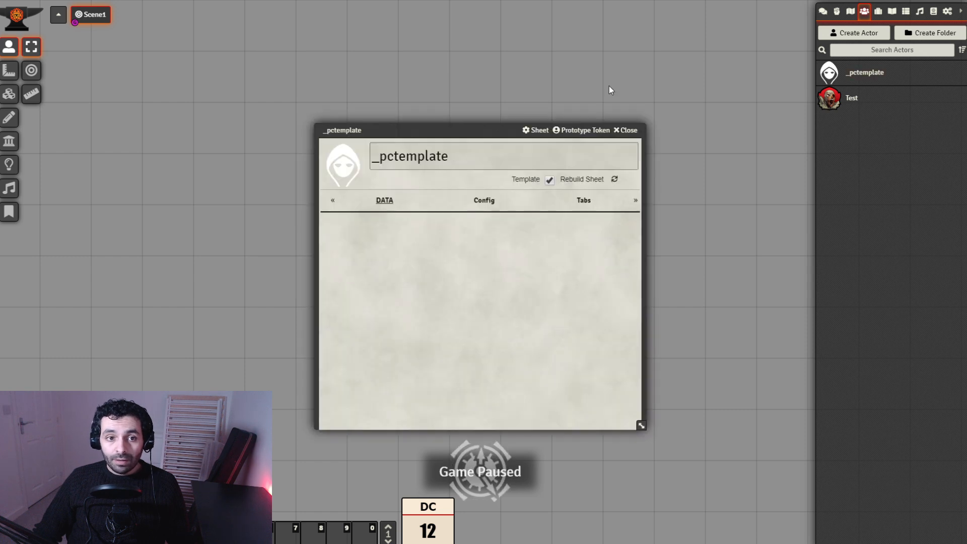
pyautogui.moveTo(457, 126); pyautogui.dragTo(248, 71)
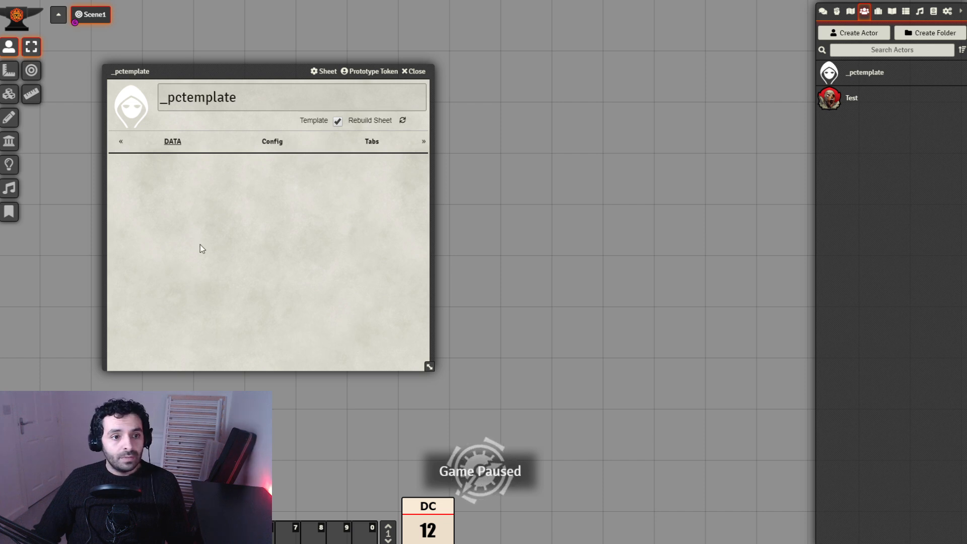
pyautogui.click(879, 12)
pyautogui.moveTo(250, 78); pyautogui.dragTo(214, 50)
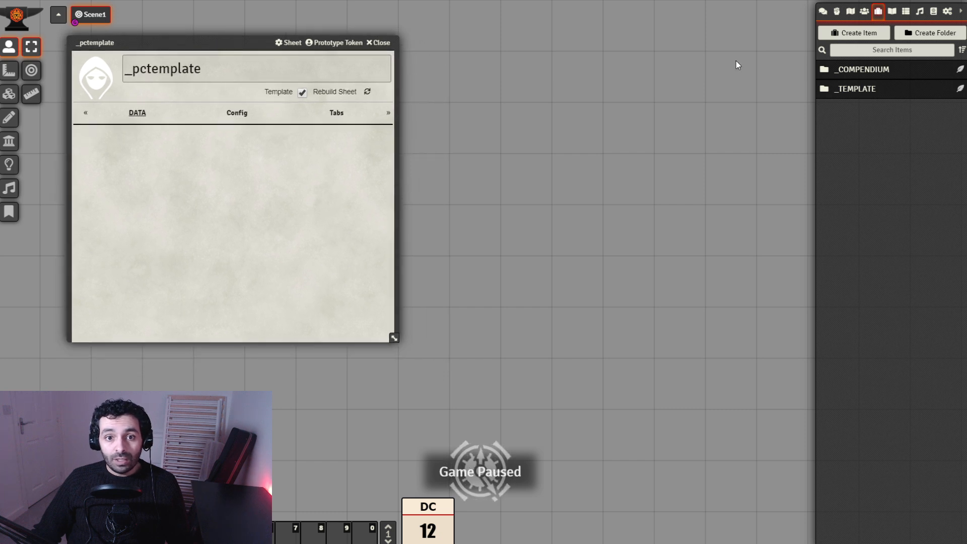
# Step: Create a subfolder named _Panels inside the _TEMPLATE item folder
pyautogui.click(891, 88)
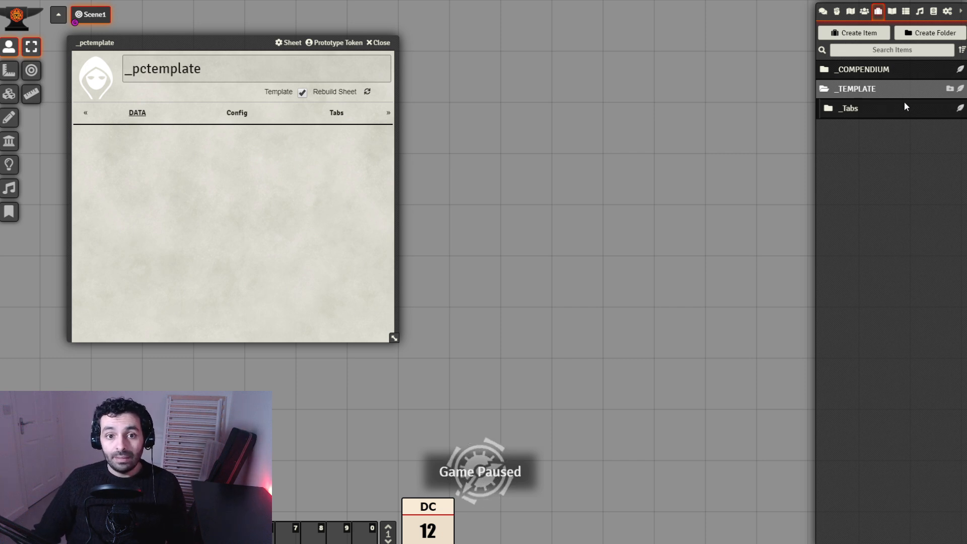
pyautogui.click(950, 88)
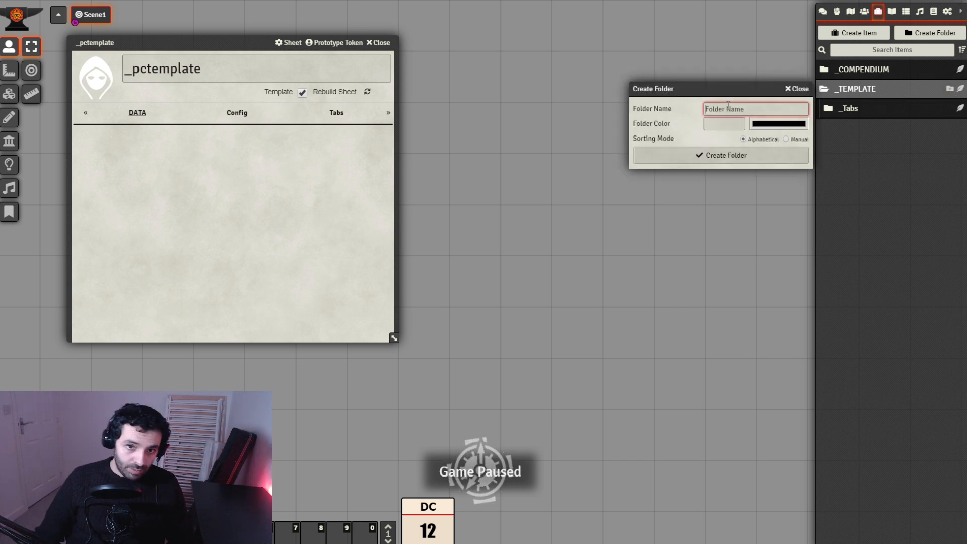
pyautogui.write('_Pan')
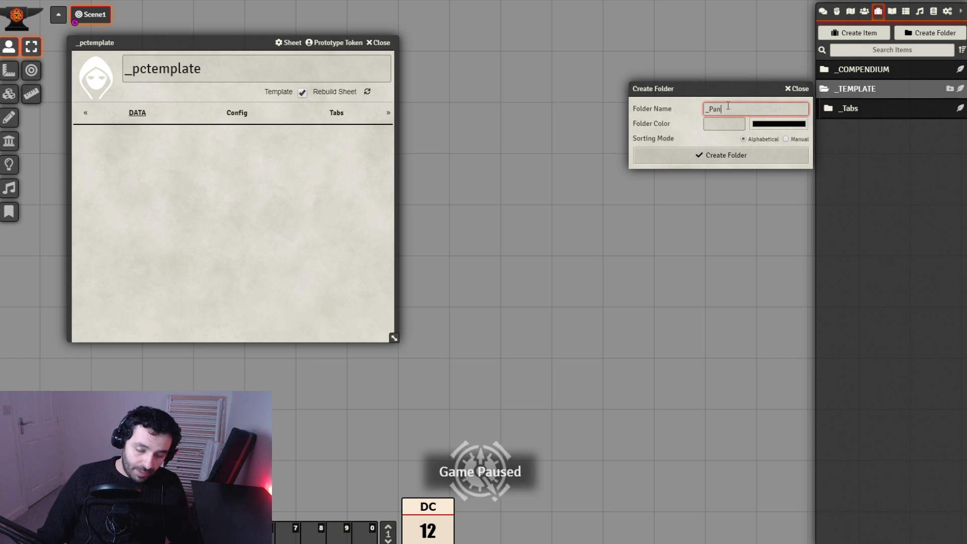
pyautogui.write('els')
pyautogui.click(725, 156)
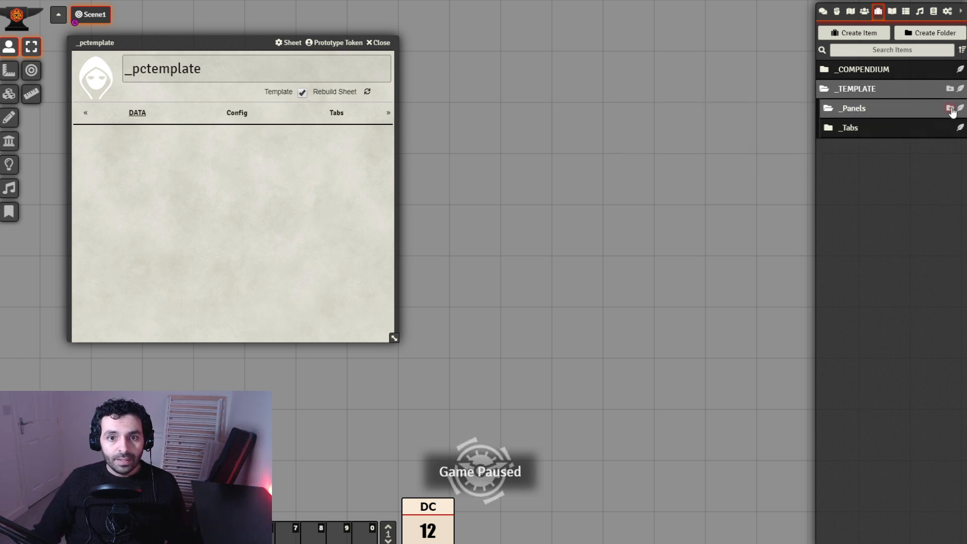
# Step: Create a new item named Info Panel of type panel in the _Panels folder
pyautogui.click(950, 108)
pyautogui.click(721, 126)
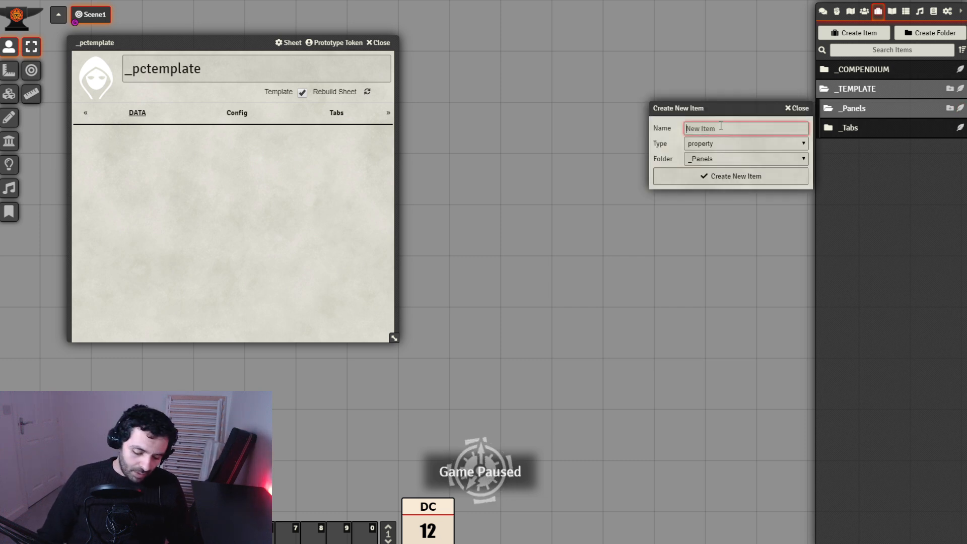
pyautogui.write('Info Panel')
pyautogui.press('Tab')
pyautogui.press('Down')
pyautogui.click(714, 172)
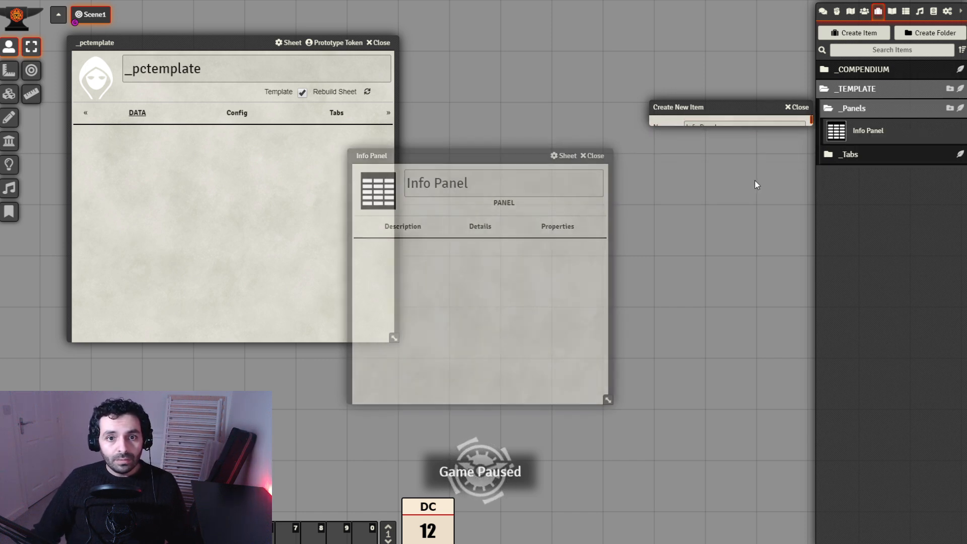
# Step: Place the Info Panel sheet beside the _pctemplate sheet and set its panel key to info_panel in the Details section
pyautogui.moveTo(478, 151); pyautogui.dragTo(576, 66)
pyautogui.click(572, 139)
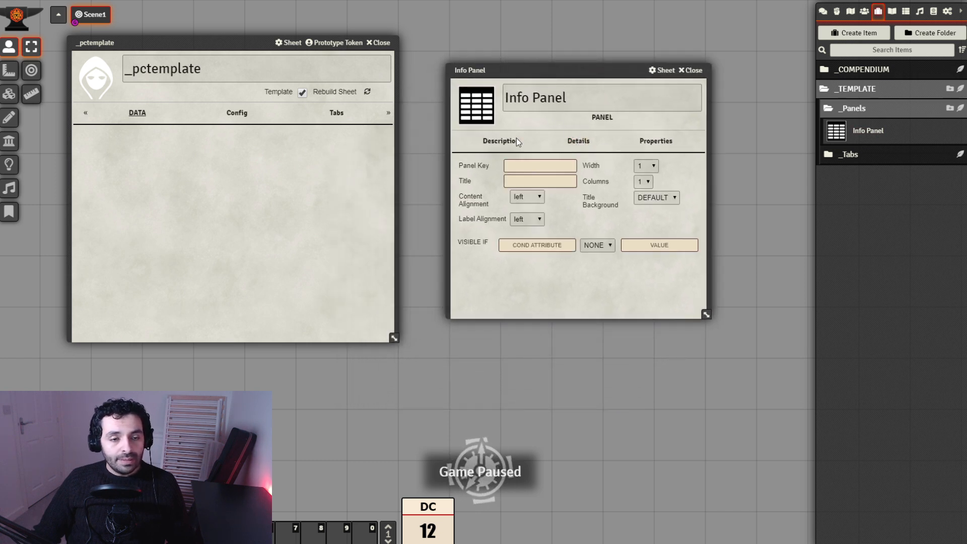
pyautogui.click(546, 165)
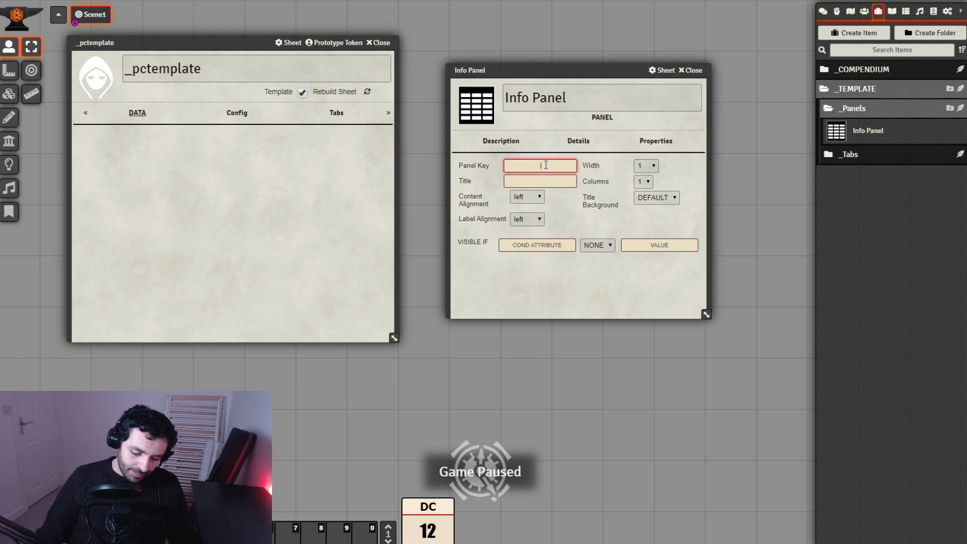
pyautogui.write('info_panel')
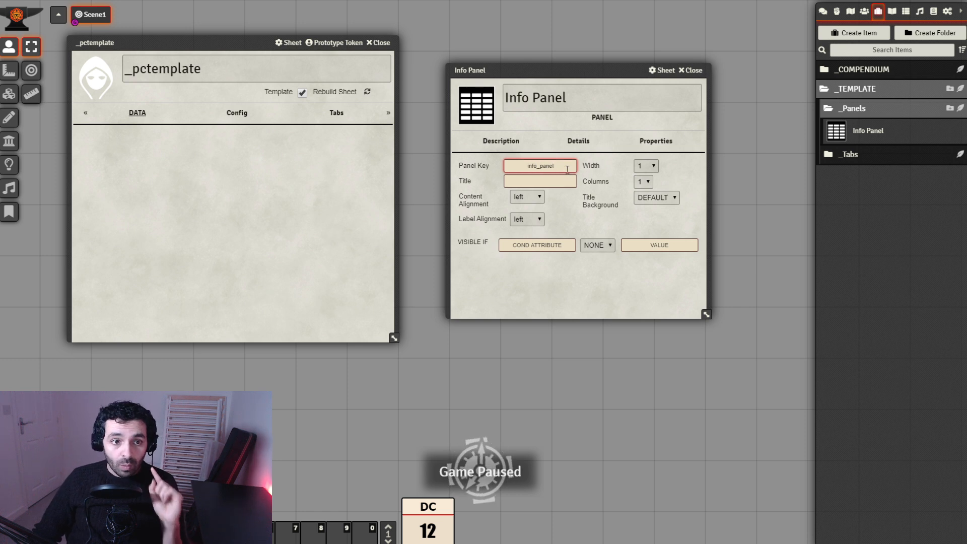
# Step: Leave the Info Panel's title empty, set its columns to 3, and show its Properties section
pyautogui.click(563, 178)
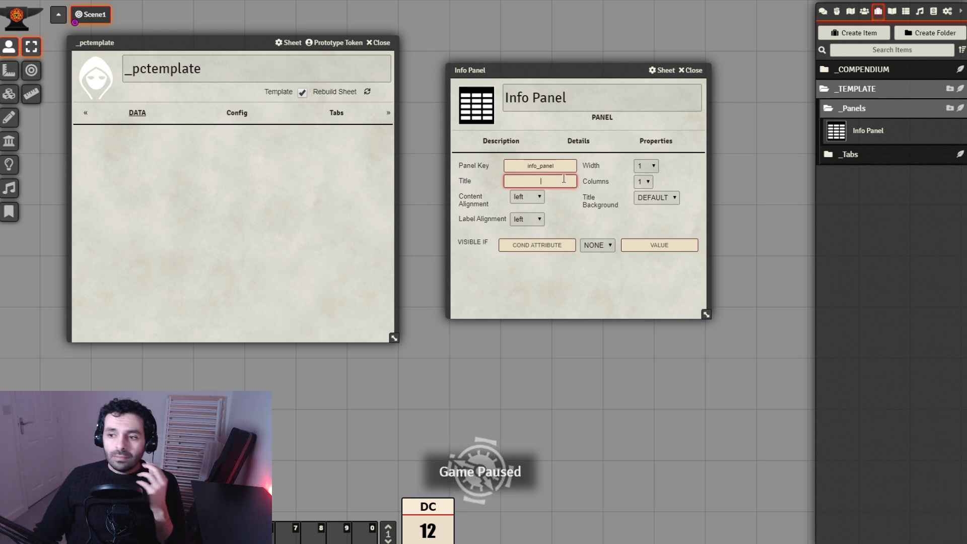
pyautogui.click(592, 272)
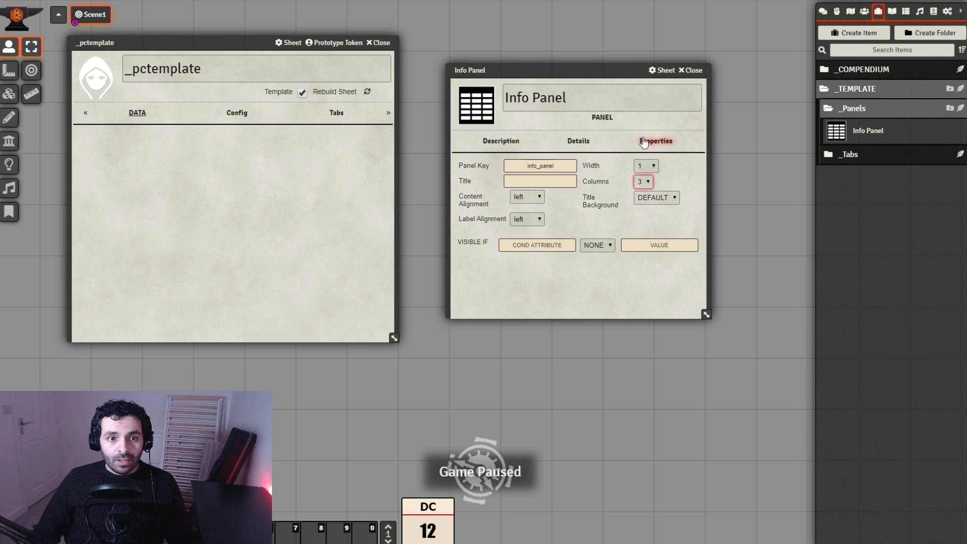
pyautogui.moveTo(574, 69); pyautogui.dragTo(547, 28)
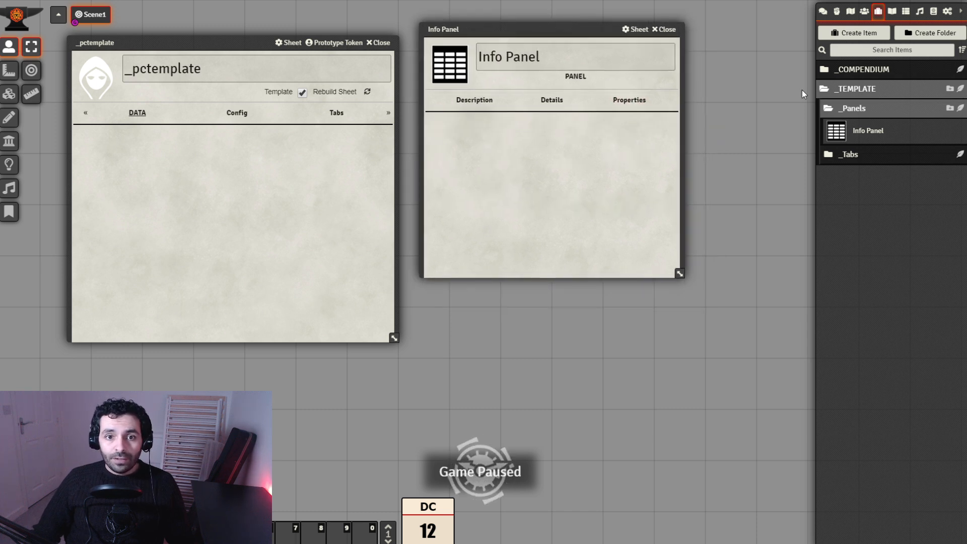
# Step: Create a subfolder named _properties inside the _TEMPLATE item folder
pyautogui.click(950, 89)
pyautogui.click(731, 110)
pyautogui.write('Proper')
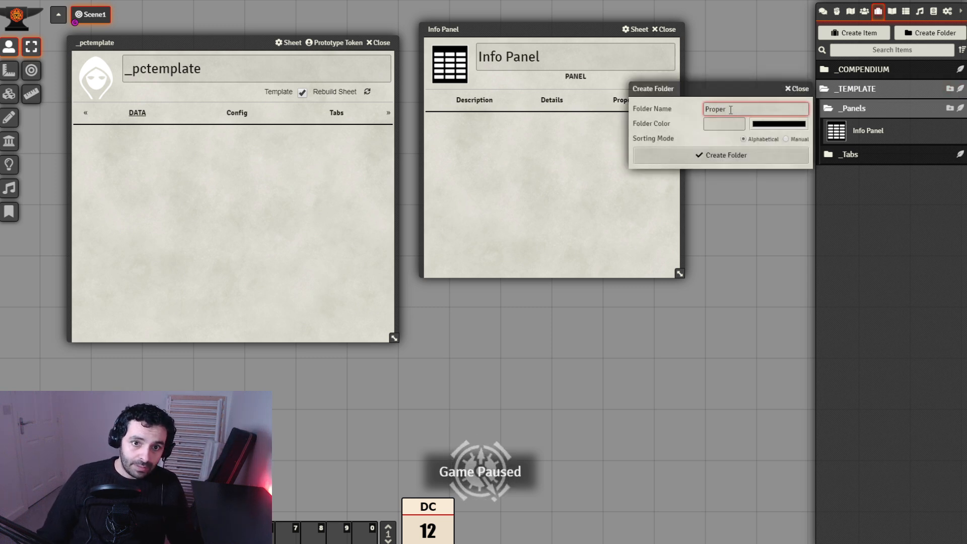
pyautogui.press('BackSpace')
pyautogui.write('_properties')
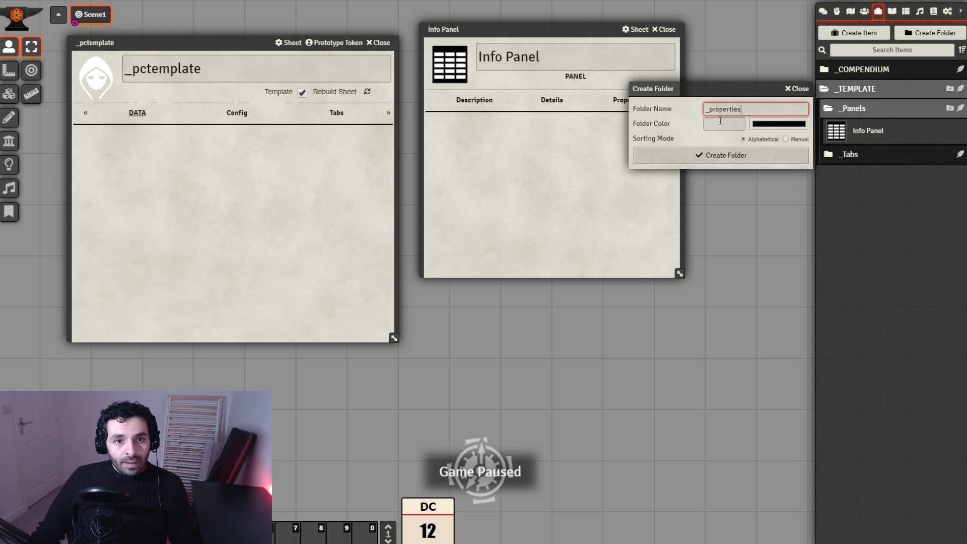
pyautogui.click(732, 157)
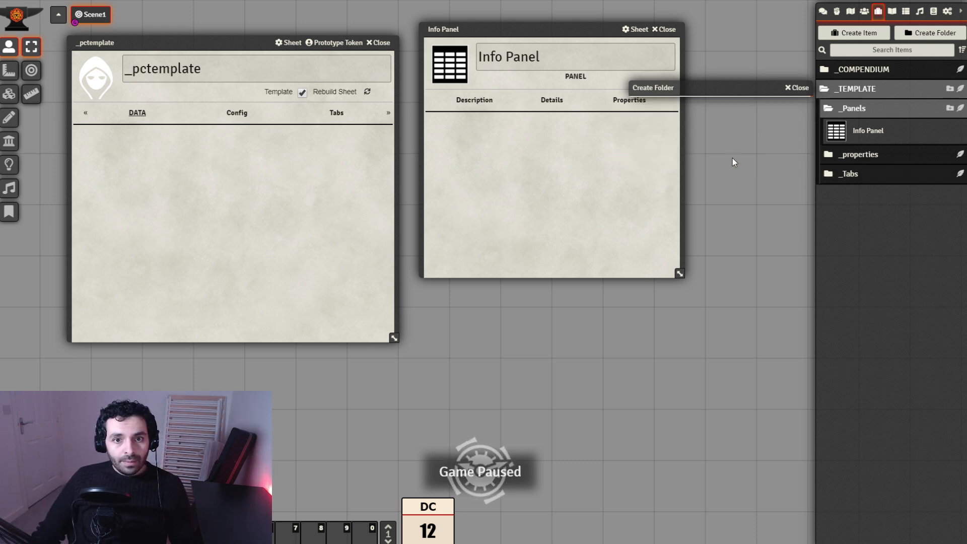
# Step: Rename the _properties folder as _Properties
pyautogui.rightClick(872, 155)
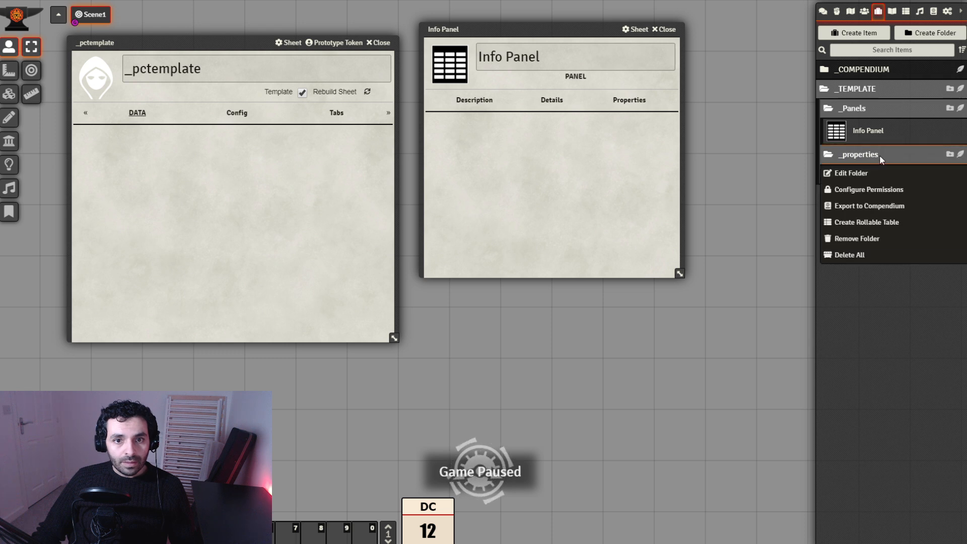
pyautogui.click(852, 173)
pyautogui.click(706, 170)
pyautogui.press('Delete')
pyautogui.write('P')
pyautogui.click(742, 222)
# Step: Create a new item named Level of type property in the _Properties folder and move its sheet clear of the Info Panel's header
pyautogui.click(961, 155)
pyautogui.click(712, 173)
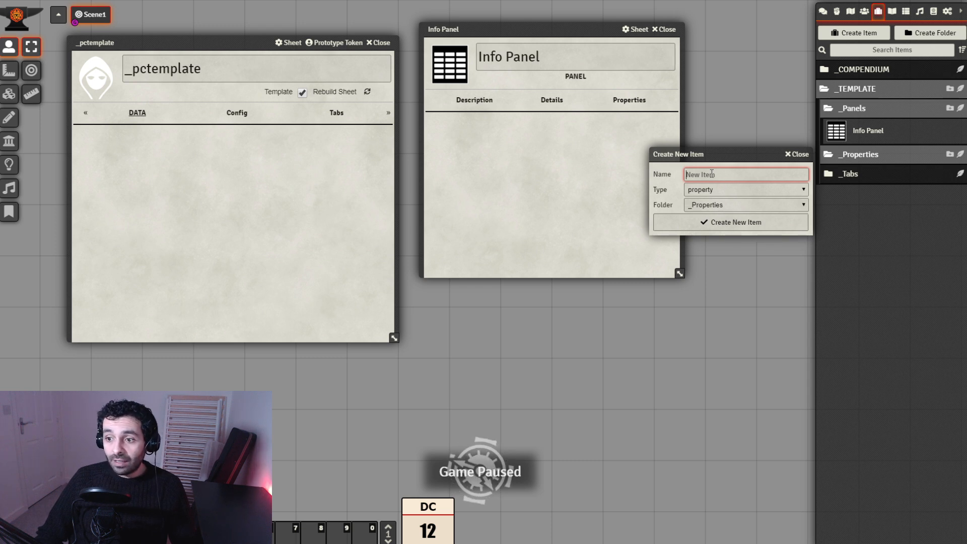
pyautogui.write('Level')
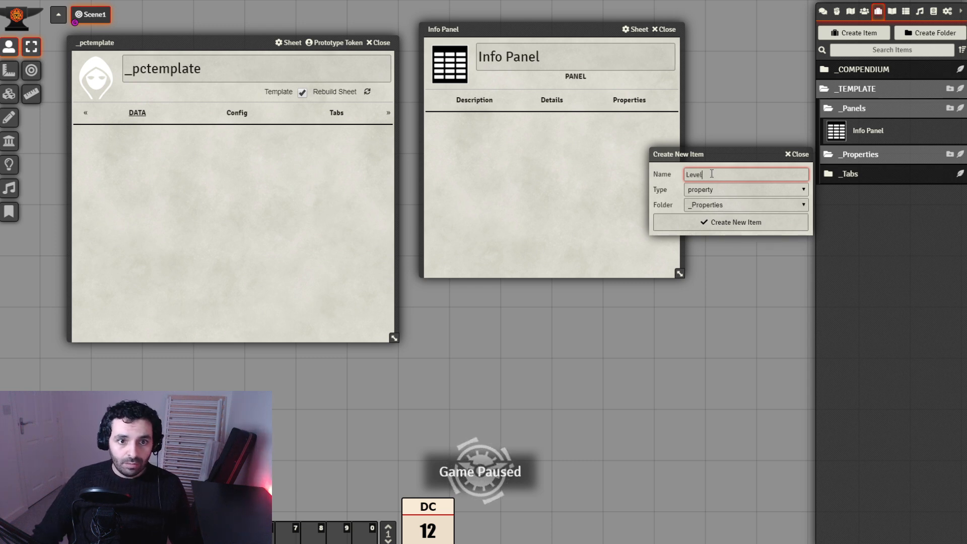
pyautogui.click(722, 226)
pyautogui.moveTo(455, 159); pyautogui.dragTo(581, 195)
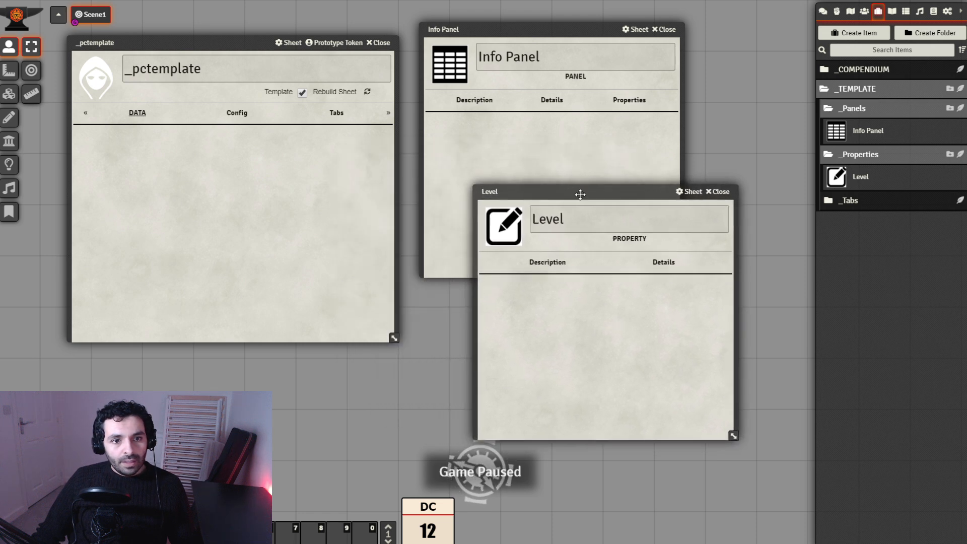
# Step: In the Level property's details, set the key to level and the data type to simplenumeric
pyautogui.click(664, 262)
pyautogui.click(569, 286)
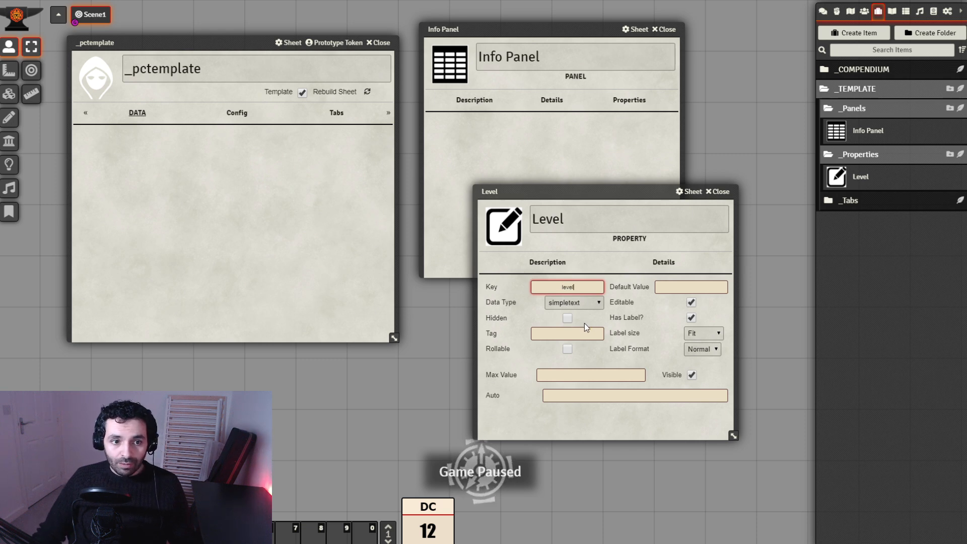
pyautogui.click(591, 303)
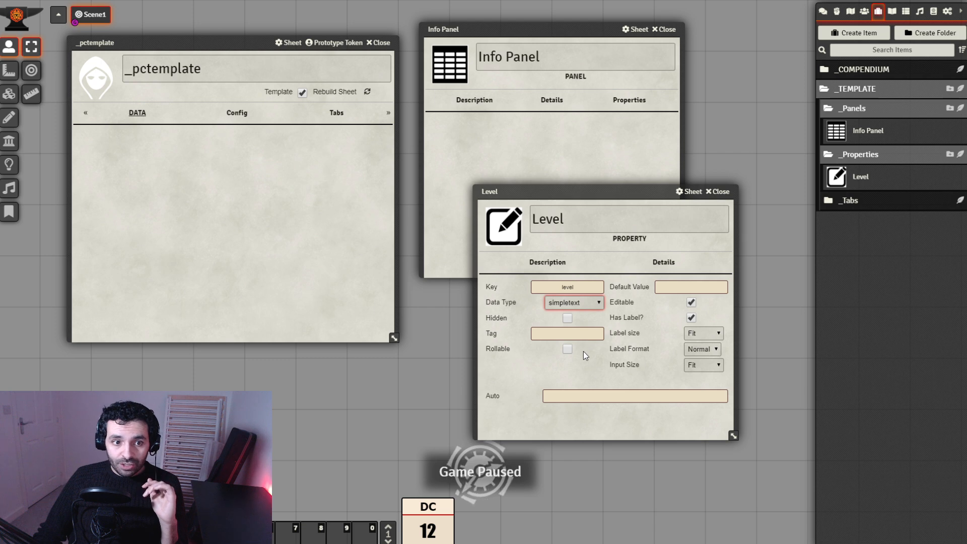
pyautogui.press('Down')
# Step: Set the Level property's tag to Level
pyautogui.click(563, 333)
pyautogui.write('LEvel')
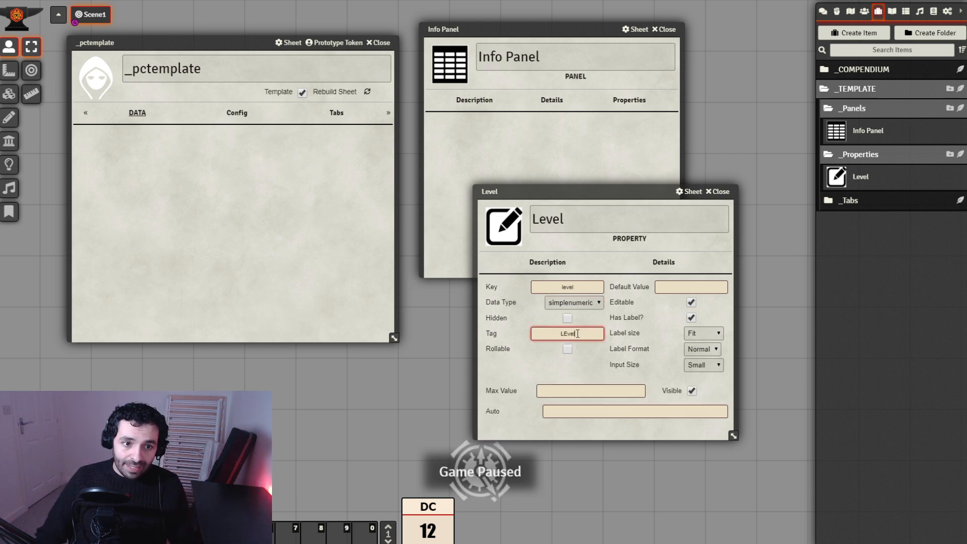
pyautogui.press('BackSpace')
pyautogui.press('BackSpace')
pyautogui.press('BackSpace')
pyautogui.press('BackSpace')
pyautogui.write('evel')
pyautogui.click(586, 370)
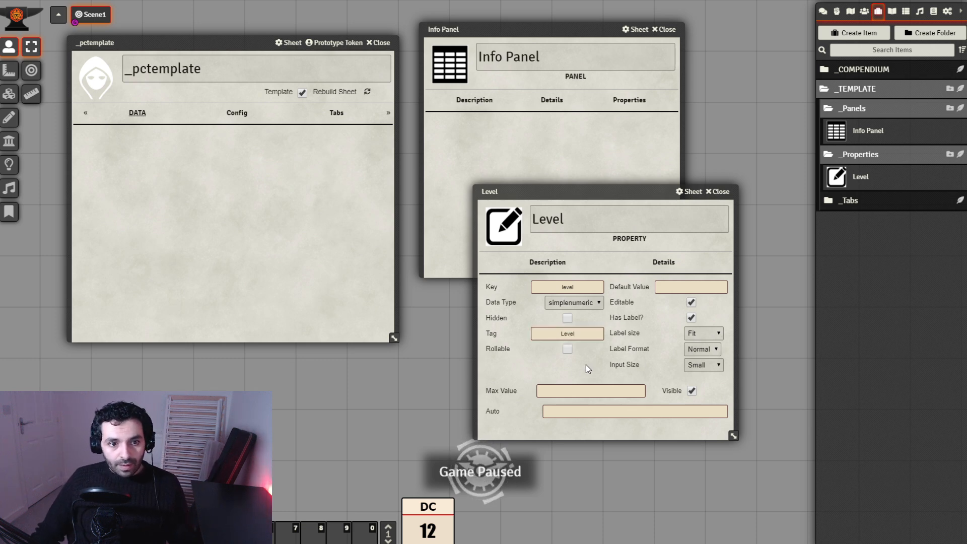
# Step: Give the Level property a default value of 1, make it non-editable, and close its sheet
pyautogui.click(690, 289)
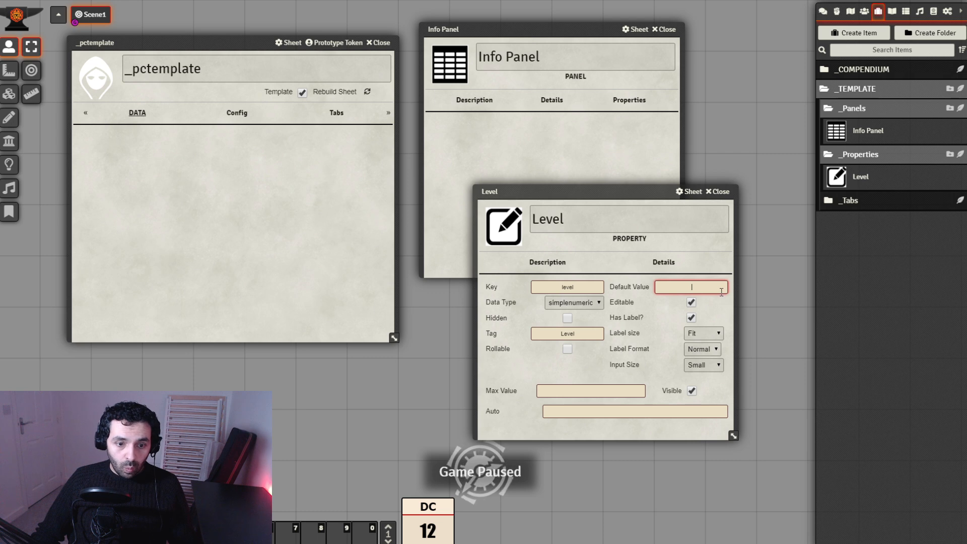
pyautogui.write('1')
pyautogui.click(567, 367)
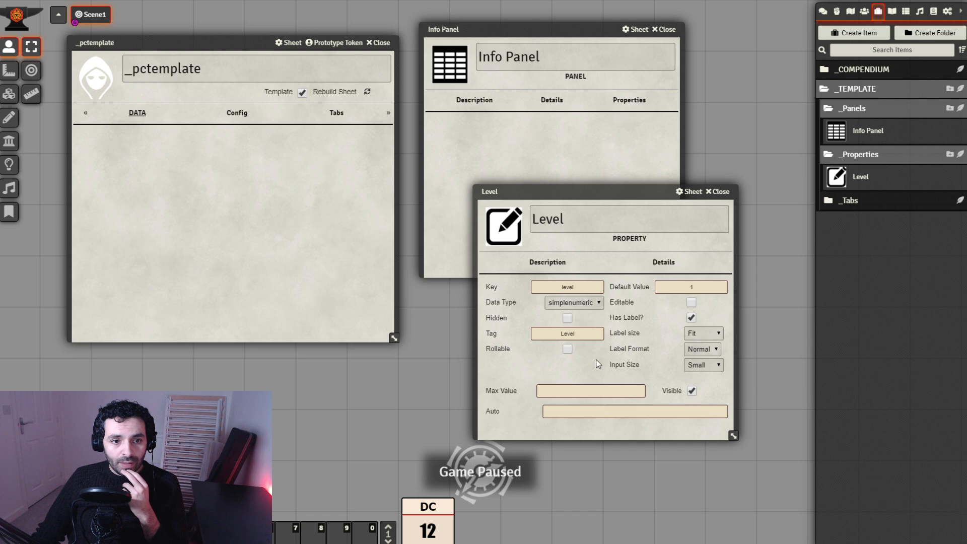
pyautogui.click(722, 192)
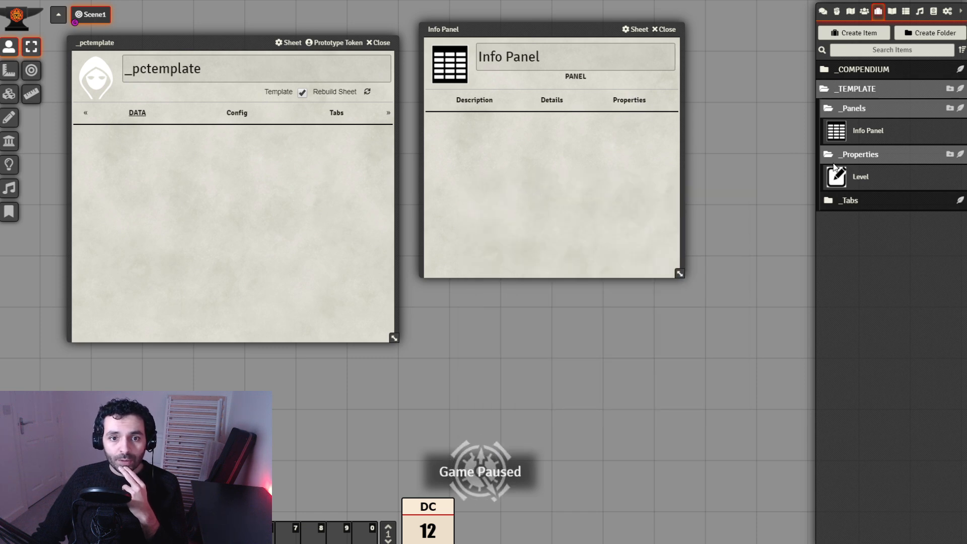
# Step: Add the Level property to the Info Panel's properties, and add the Info Panel to the DATA tab's panels
pyautogui.moveTo(611, 279); pyautogui.dragTo(531, 170)
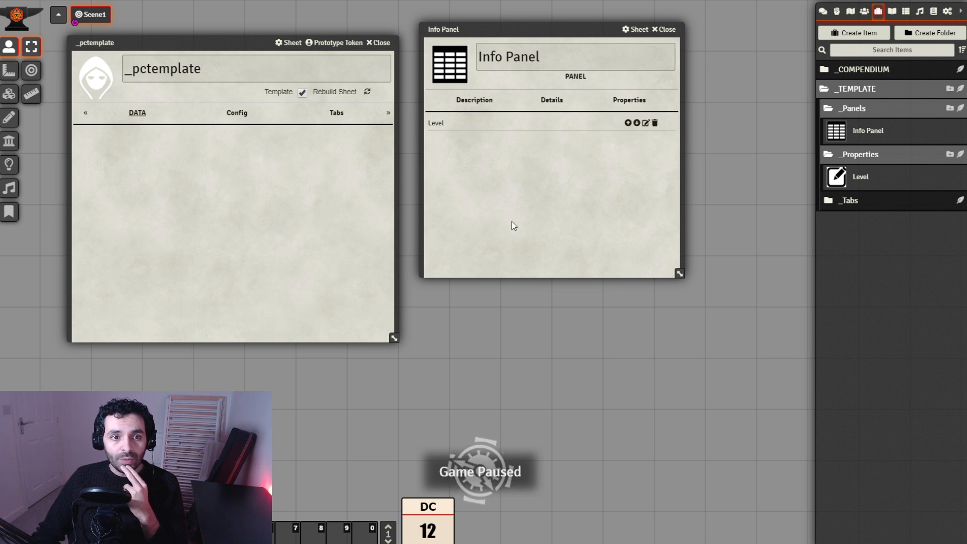
pyautogui.moveTo(532, 28); pyautogui.dragTo(646, 224)
pyautogui.click(874, 198)
pyautogui.click(859, 224)
pyautogui.moveTo(458, 161); pyautogui.dragTo(335, 158)
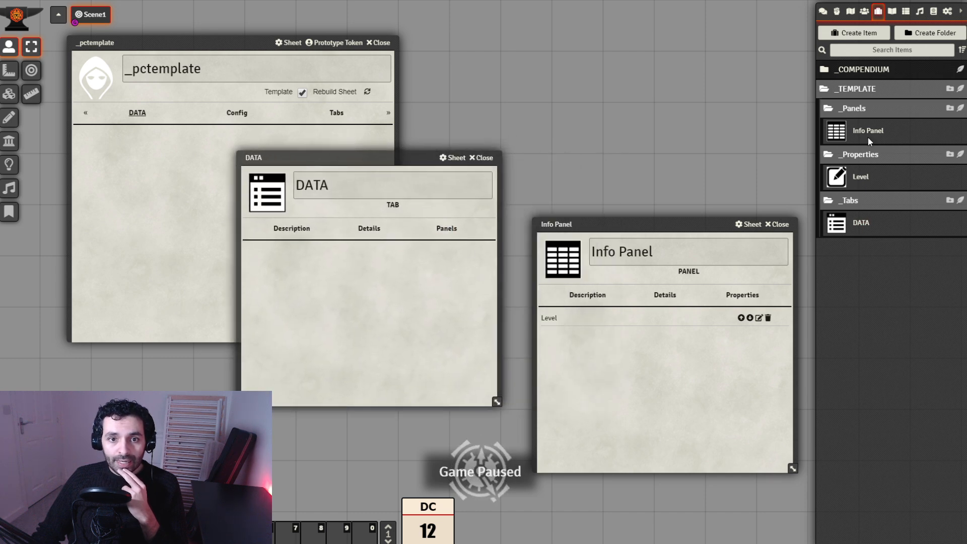
pyautogui.moveTo(864, 144); pyautogui.dragTo(367, 285)
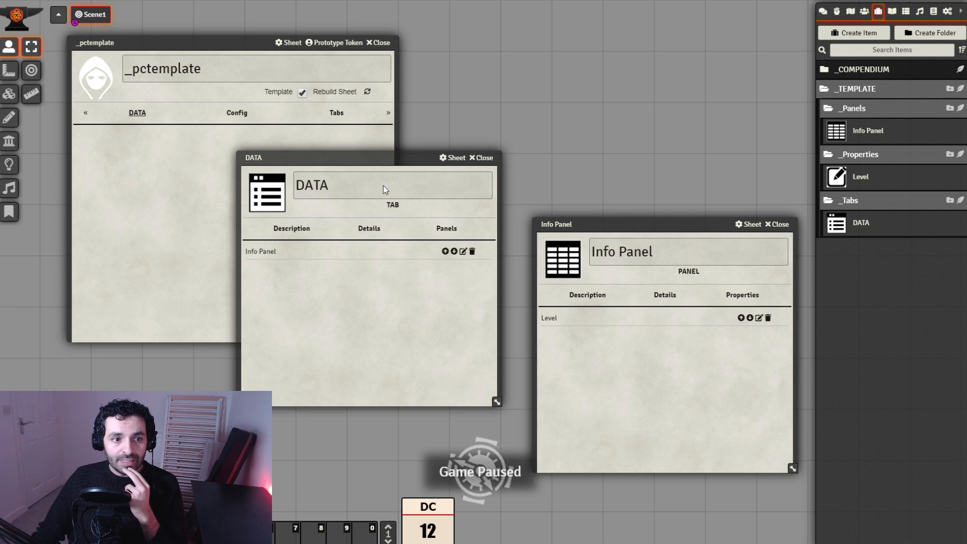
# Step: Review the _pctemplate's assigned tabs, close the Info Panel and DATA sheets, and rebuild the template sheet
pyautogui.moveTo(321, 160); pyautogui.dragTo(490, 40)
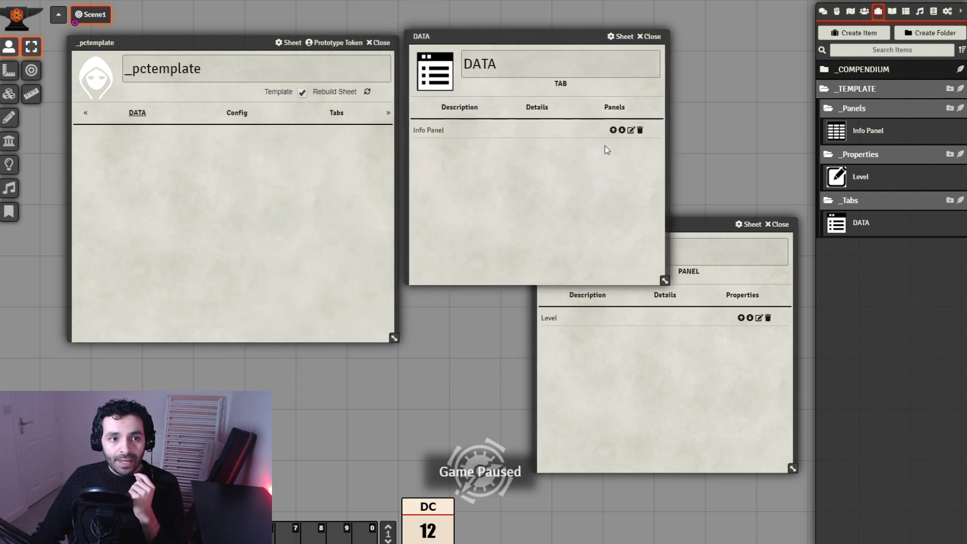
pyautogui.moveTo(697, 217); pyautogui.dragTo(639, 168)
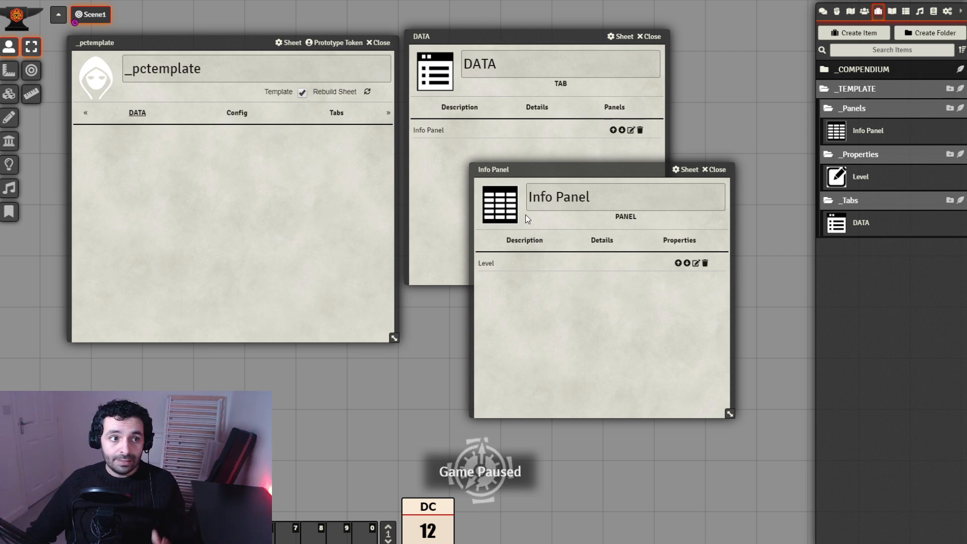
pyautogui.click(337, 115)
pyautogui.moveTo(230, 51); pyautogui.dragTo(228, 53)
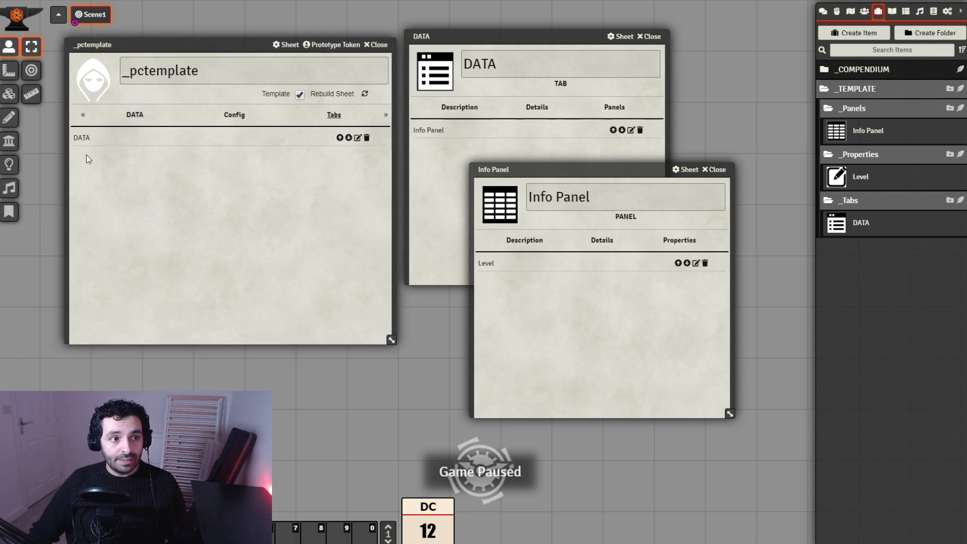
pyautogui.click(714, 170)
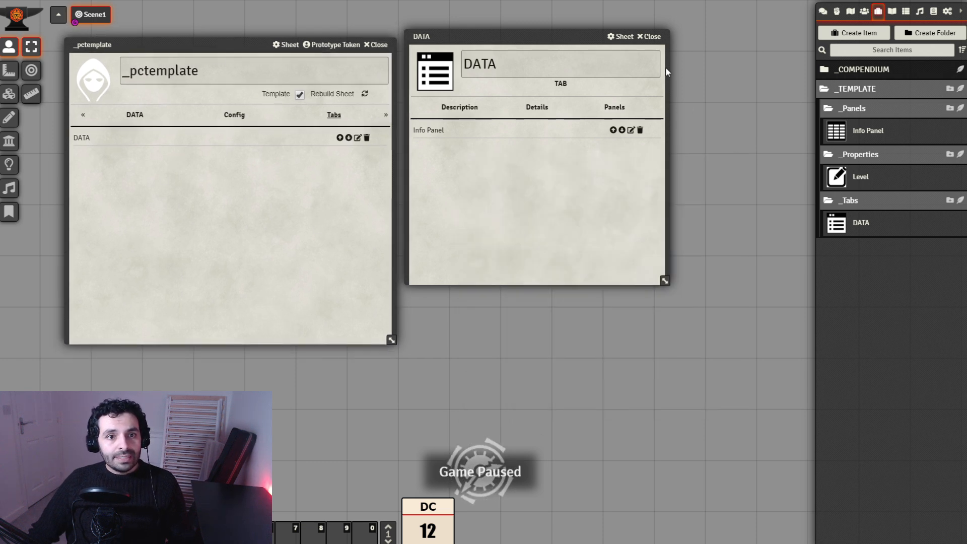
pyautogui.click(651, 37)
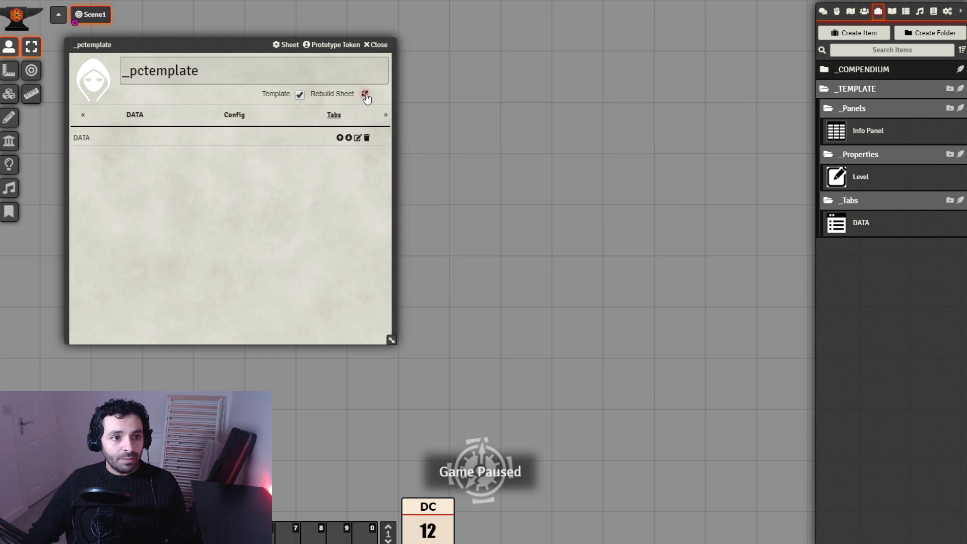
pyautogui.press('F5')
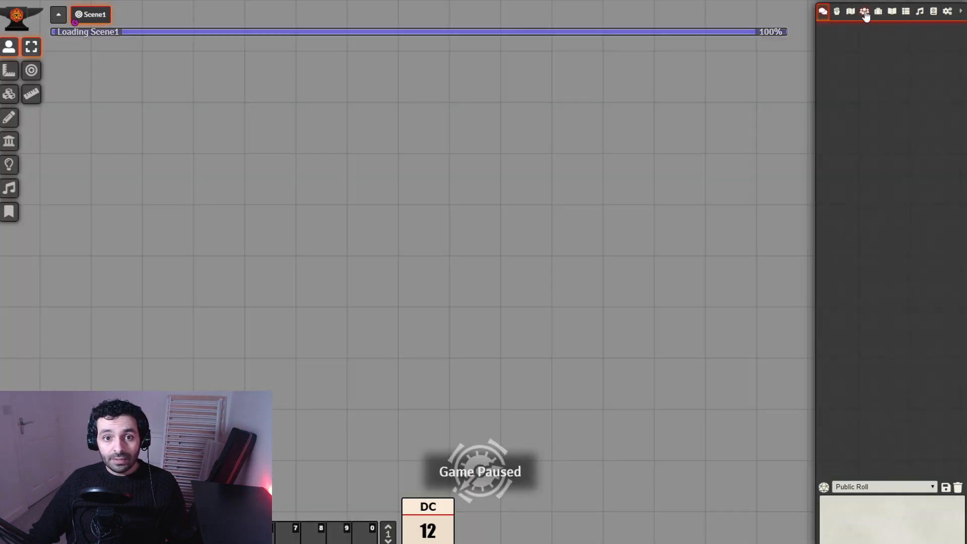
# Step: Open the Test actor's sheet and check its DATA tab for the Level field
pyautogui.click(864, 11)
pyautogui.click(846, 101)
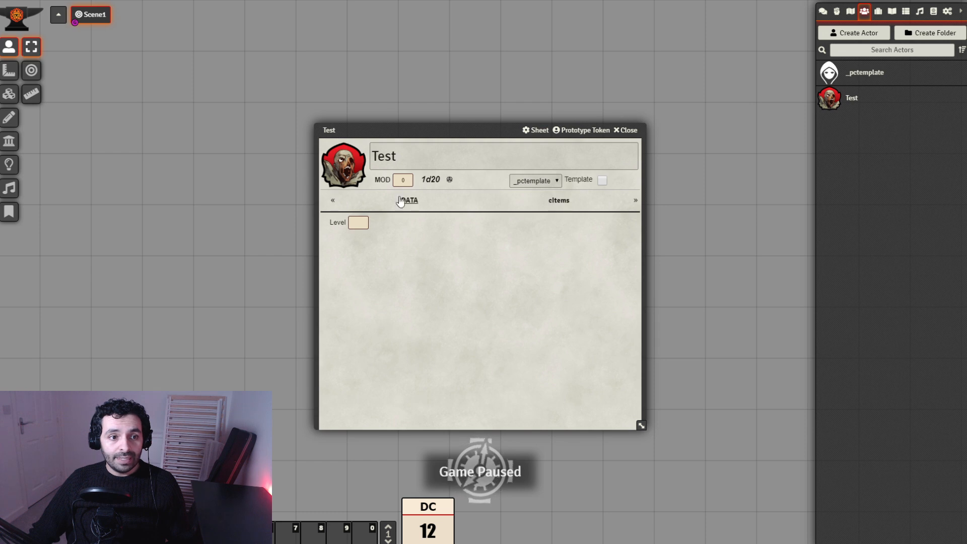
pyautogui.moveTo(476, 132); pyautogui.dragTo(474, 84)
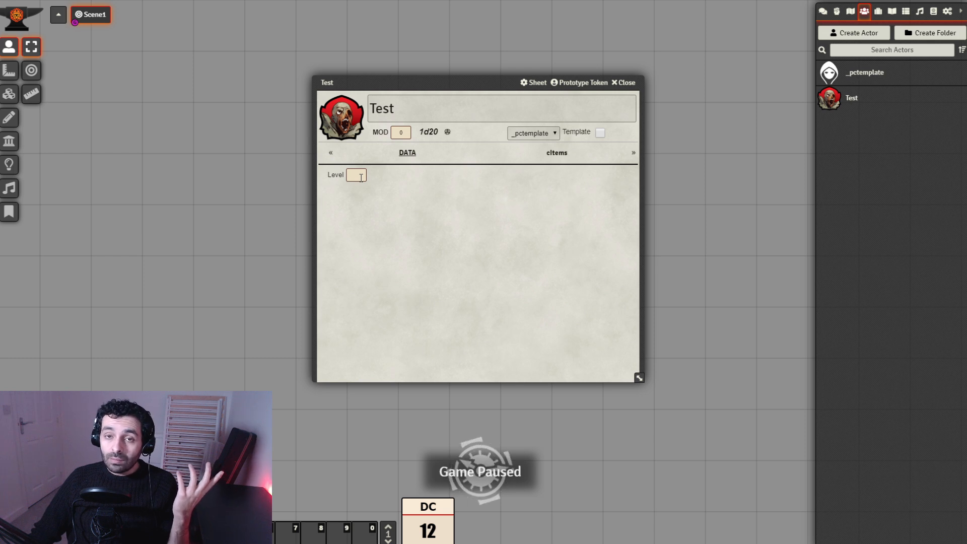
pyautogui.moveTo(434, 85); pyautogui.dragTo(365, 81)
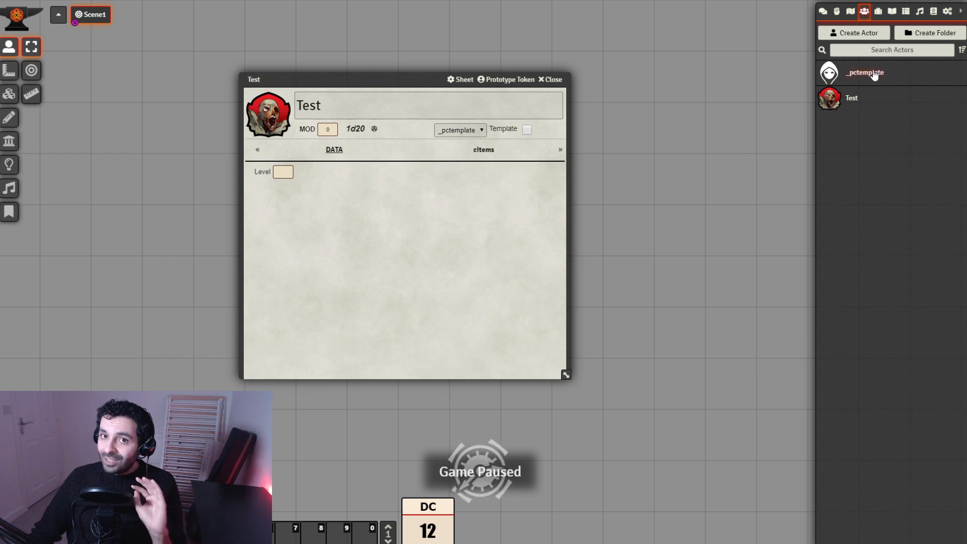
pyautogui.moveTo(412, 79); pyautogui.dragTo(351, 33)
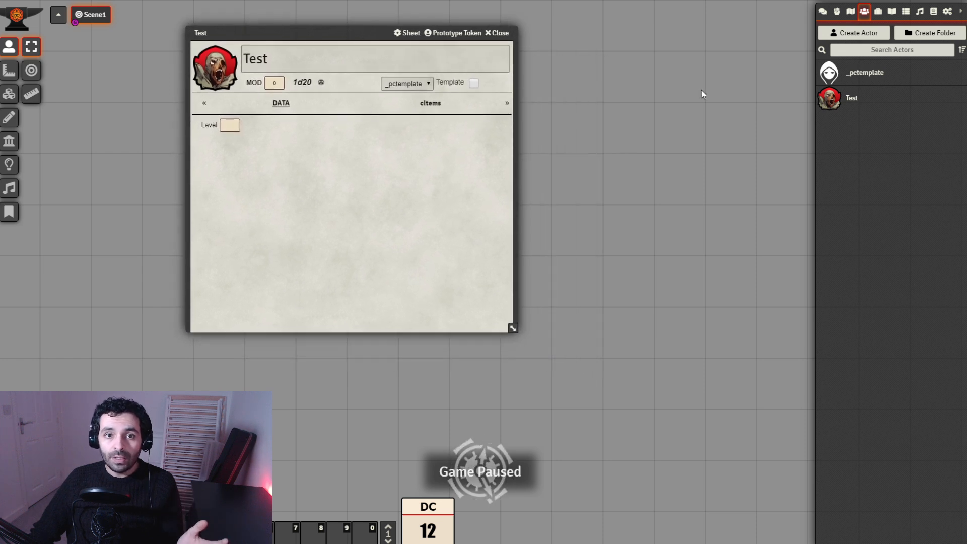
# Step: Open the _pctemplate sheet beside the Test sheet and compare the Level field on both
pyautogui.click(879, 76)
pyautogui.moveTo(471, 130); pyautogui.dragTo(689, 137)
pyautogui.moveTo(320, 32); pyautogui.dragTo(269, 59)
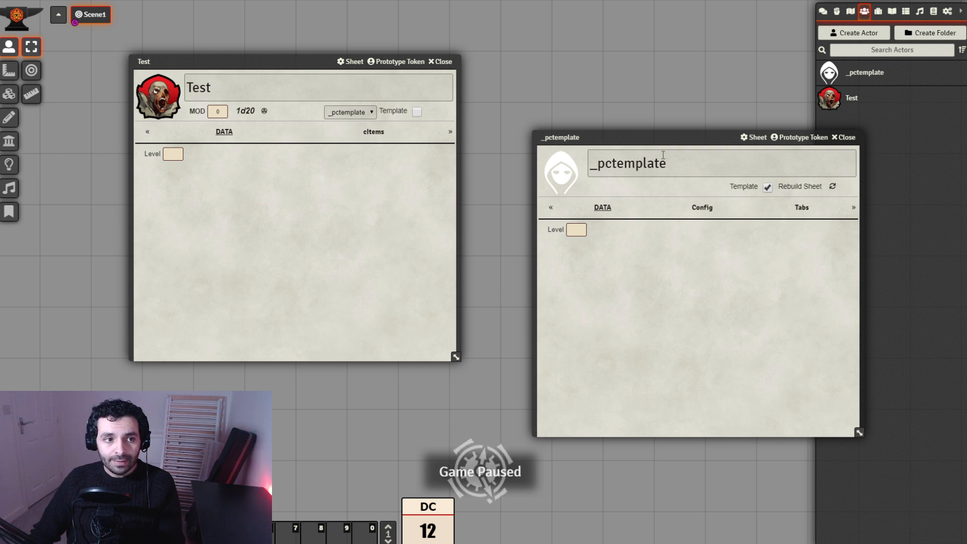
pyautogui.click(180, 153)
pyautogui.click(191, 161)
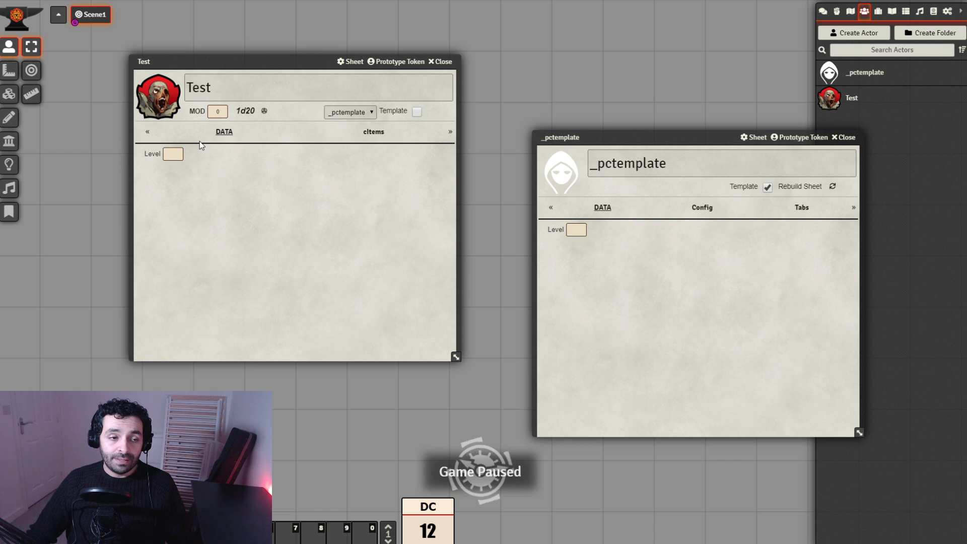
pyautogui.moveTo(244, 64); pyautogui.dragTo(222, 64)
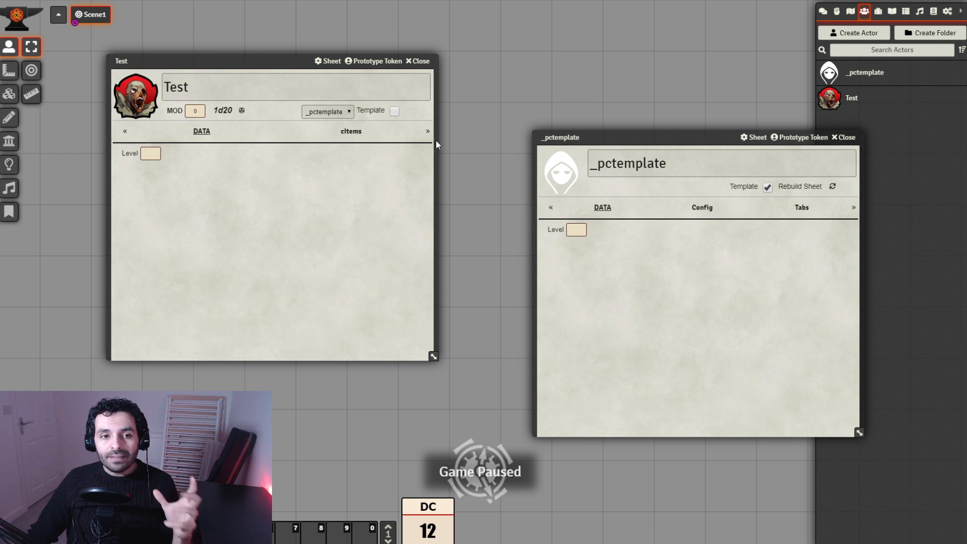
# Step: Close the _pctemplate sheet, switch the Test actor's template to Default, and reopen its sheet
pyautogui.click(850, 137)
pyautogui.click(349, 113)
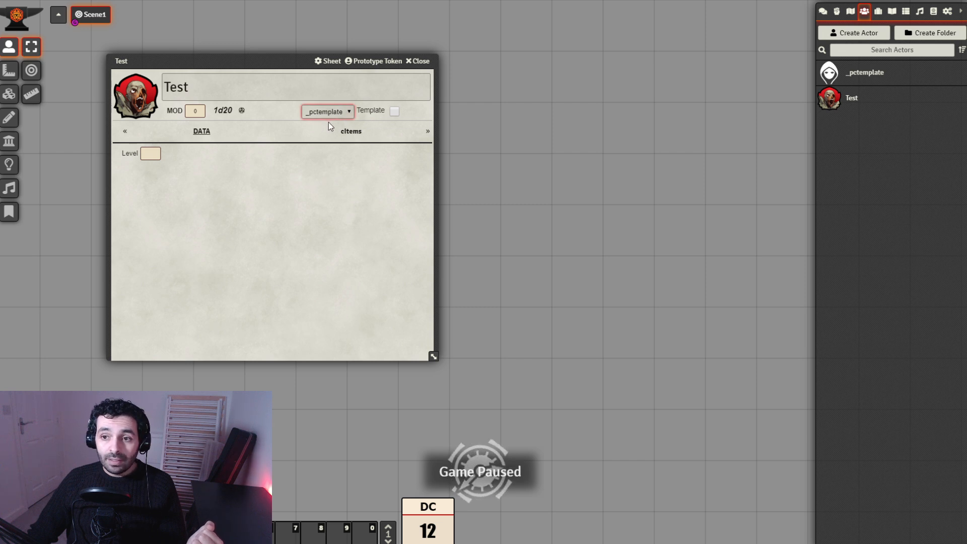
pyautogui.click(331, 125)
pyautogui.click(421, 61)
pyautogui.click(852, 99)
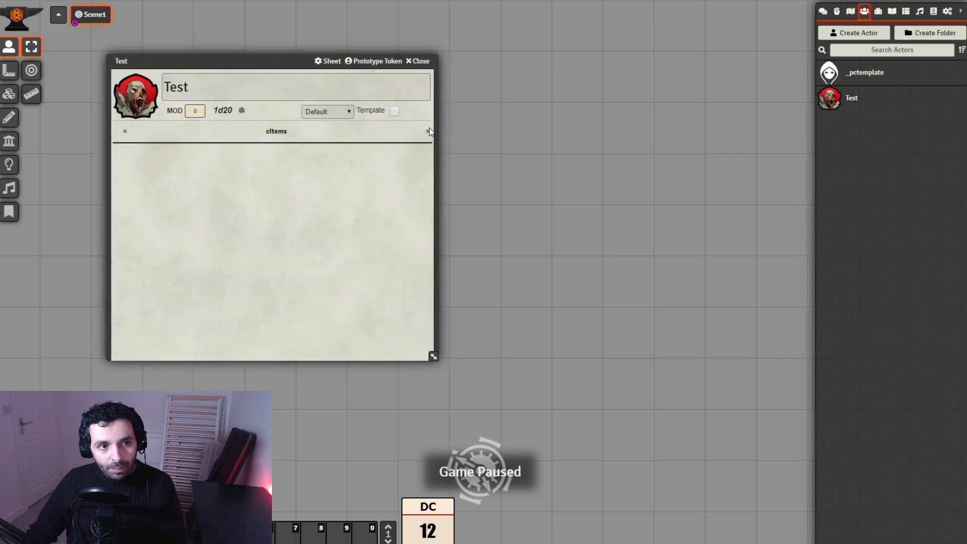
# Step: Assign the _pctemplate template to the Test actor again and show its DATA tab
pyautogui.click(325, 129)
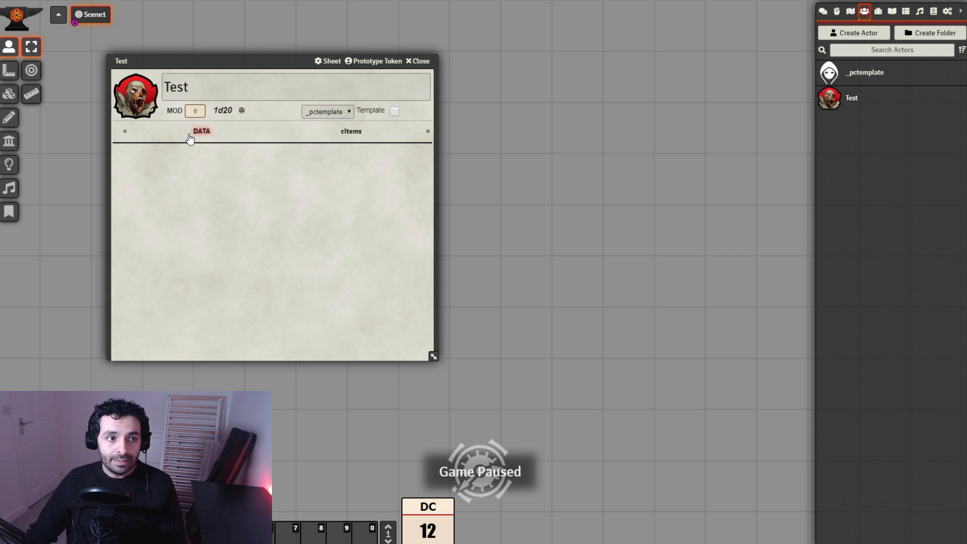
pyautogui.click(207, 132)
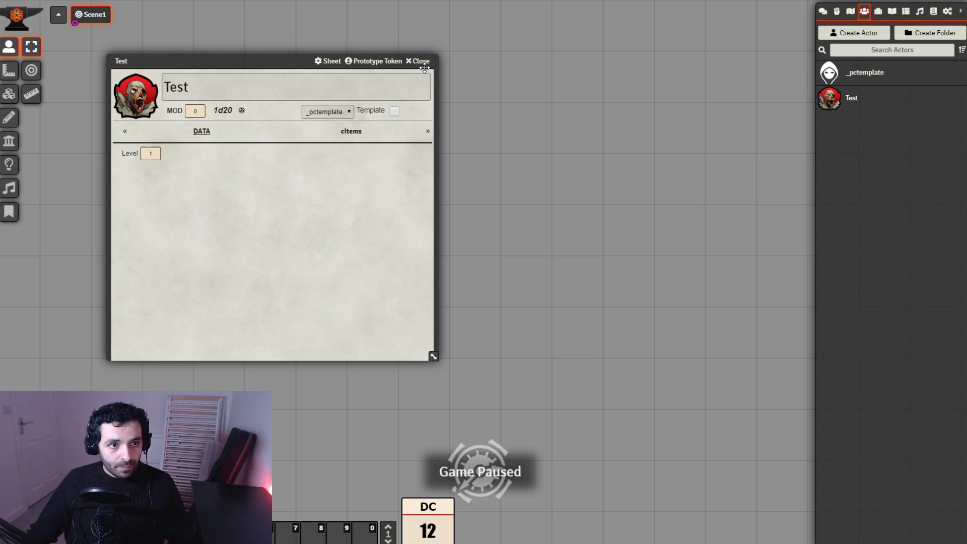
pyautogui.moveTo(268, 62)
pyautogui.mouseDown()
pyautogui.moveTo(310, 61)
pyautogui.moveTo(275, 46)
pyautogui.mouseUp()
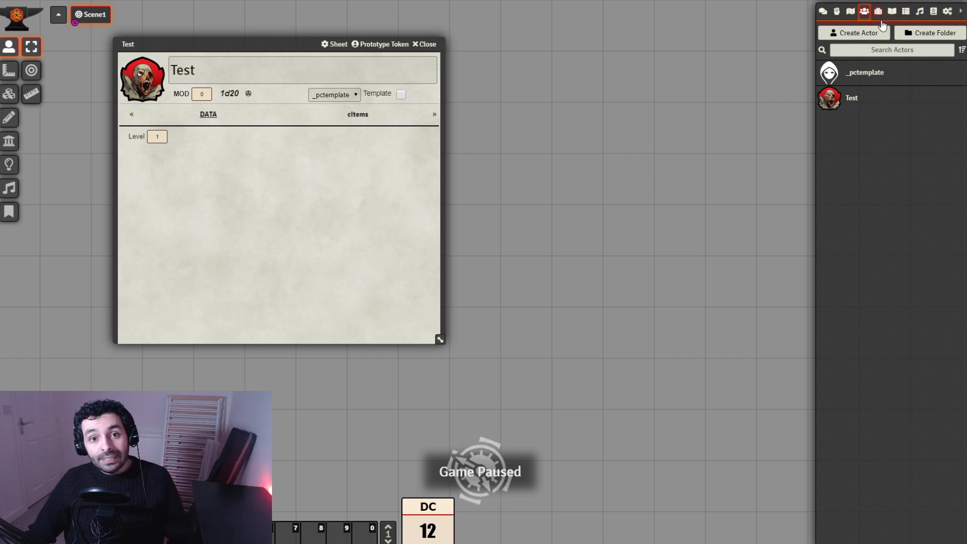
# Step: Create a property item named Background in the _Properties folder inside the _TEMPLATE item folder
pyautogui.click(879, 11)
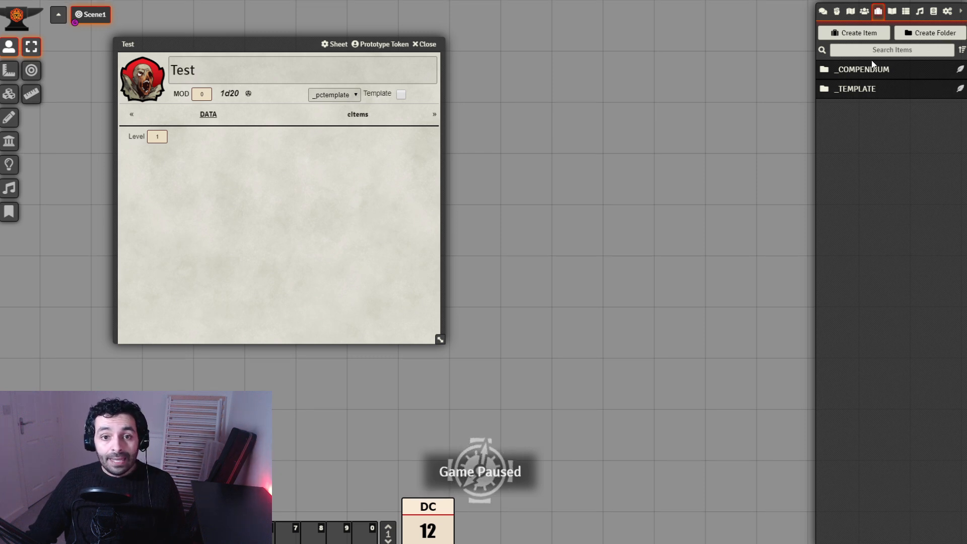
pyautogui.click(875, 89)
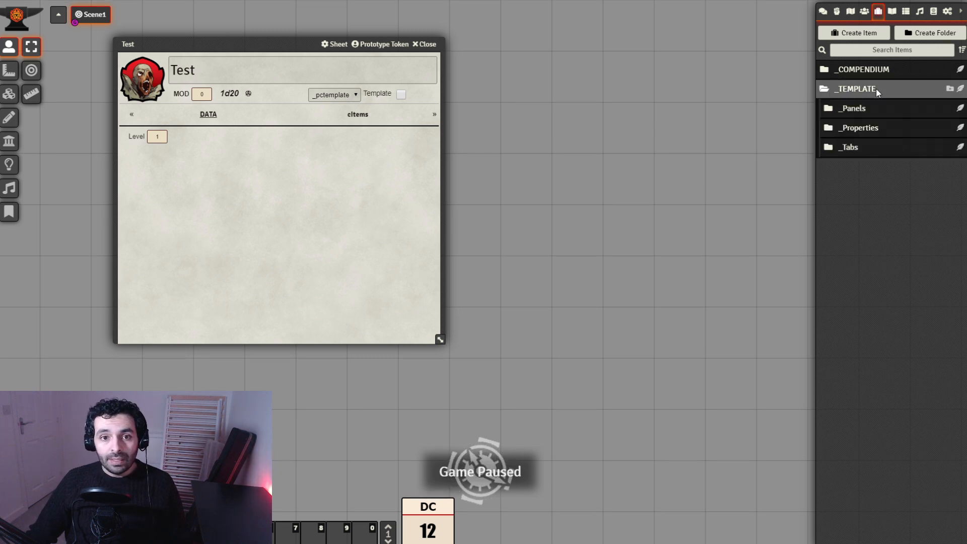
pyautogui.click(877, 128)
pyautogui.click(950, 128)
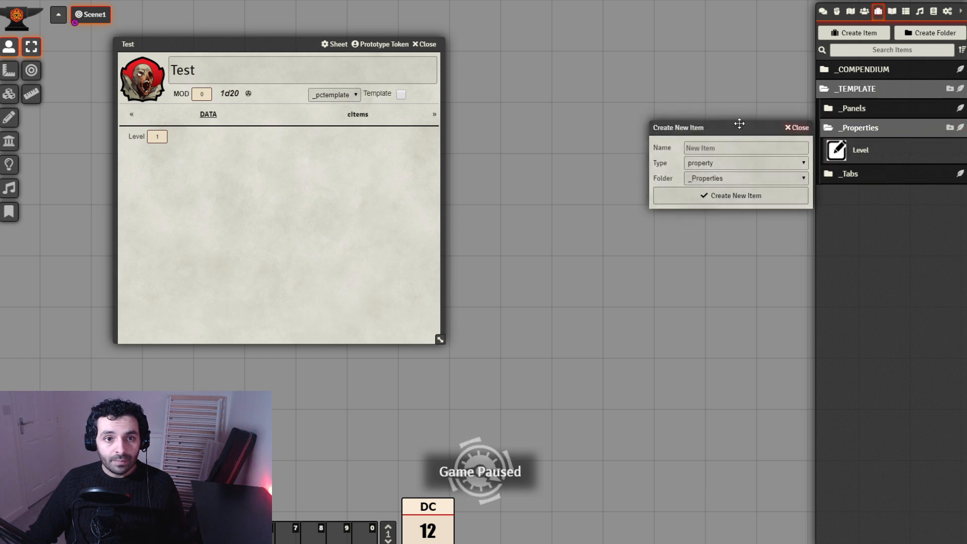
pyautogui.click(716, 147)
pyautogui.write('Backgrou')
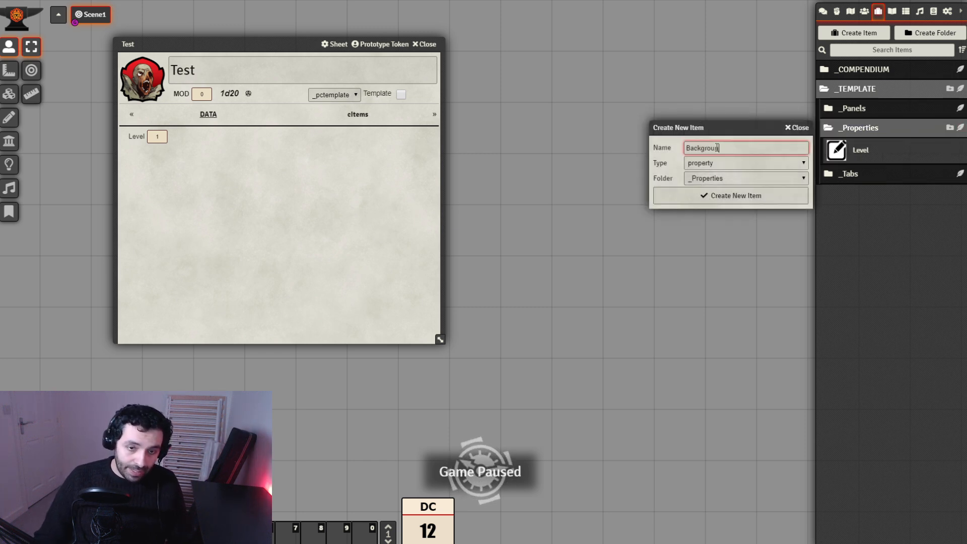
pyautogui.write('nd')
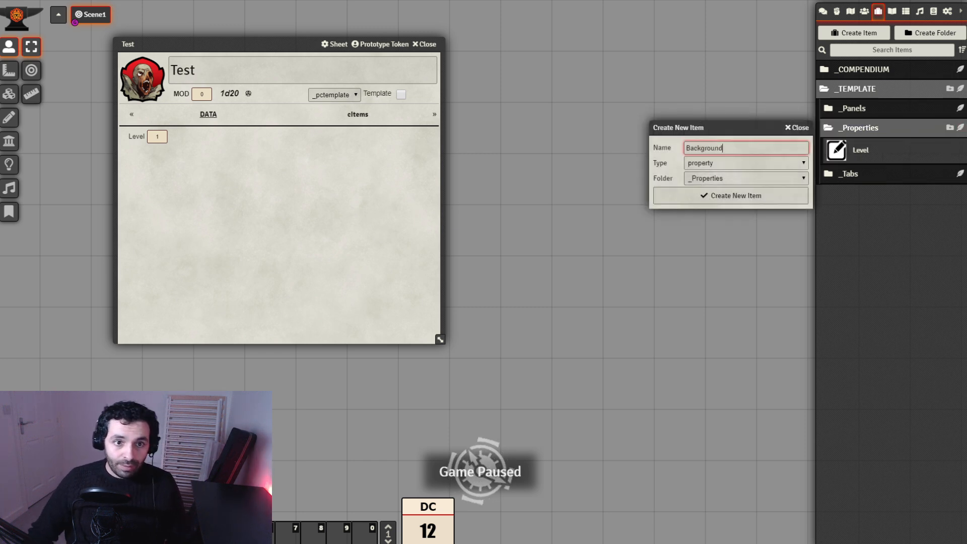
pyautogui.click(560, 271)
pyautogui.click(719, 197)
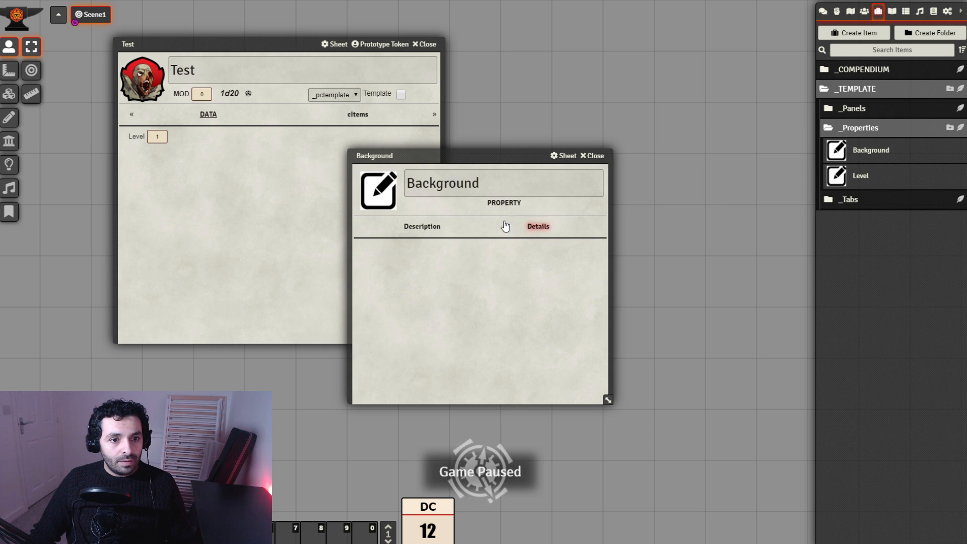
# Step: Show the Background property's details beside the Test sheet and set its key to bakground
pyautogui.click(500, 225)
pyautogui.moveTo(498, 149); pyautogui.dragTo(582, 111)
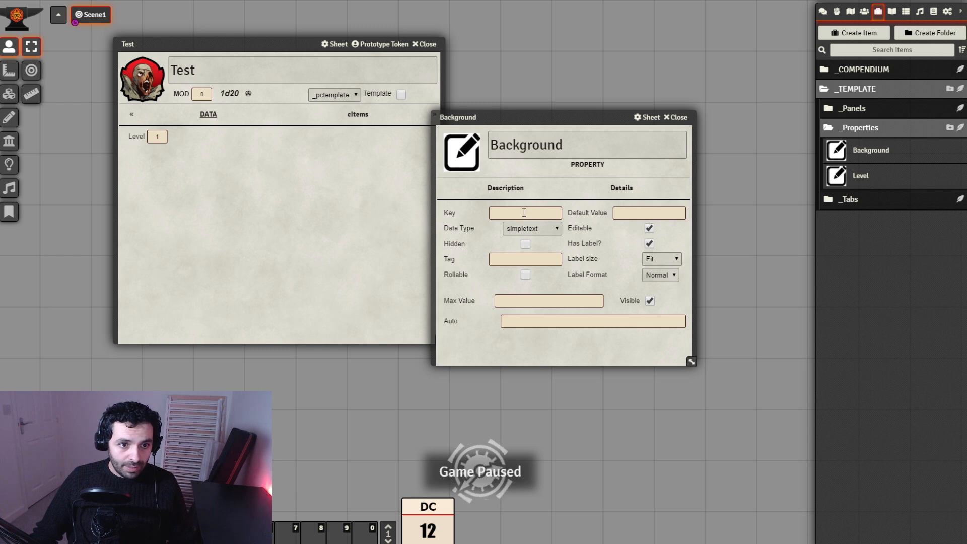
pyautogui.moveTo(578, 114); pyautogui.dragTo(614, 90)
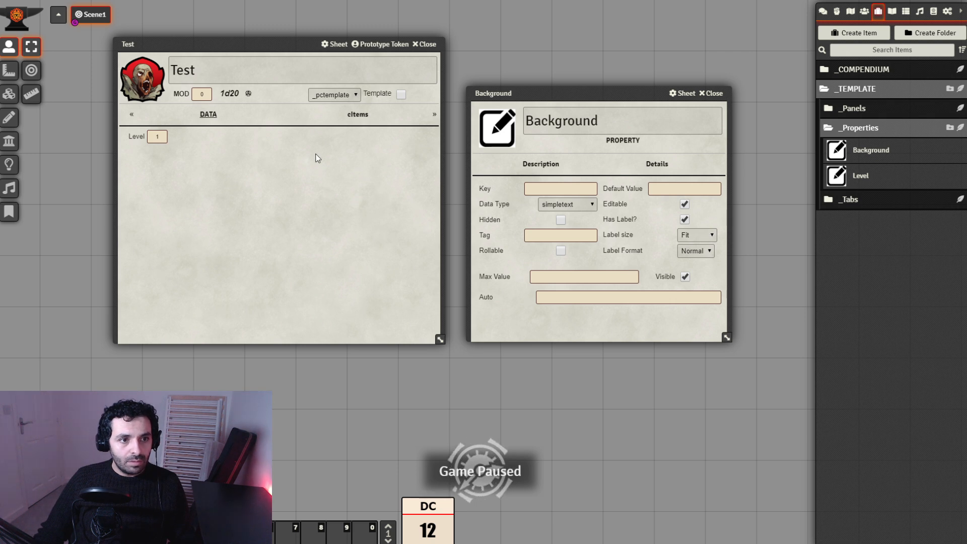
pyautogui.click(574, 186)
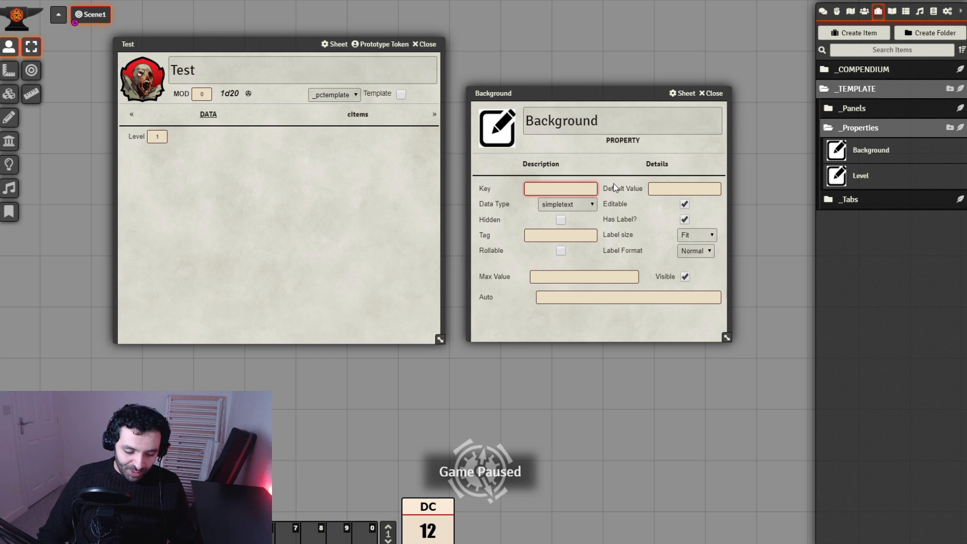
pyautogui.write('bakground')
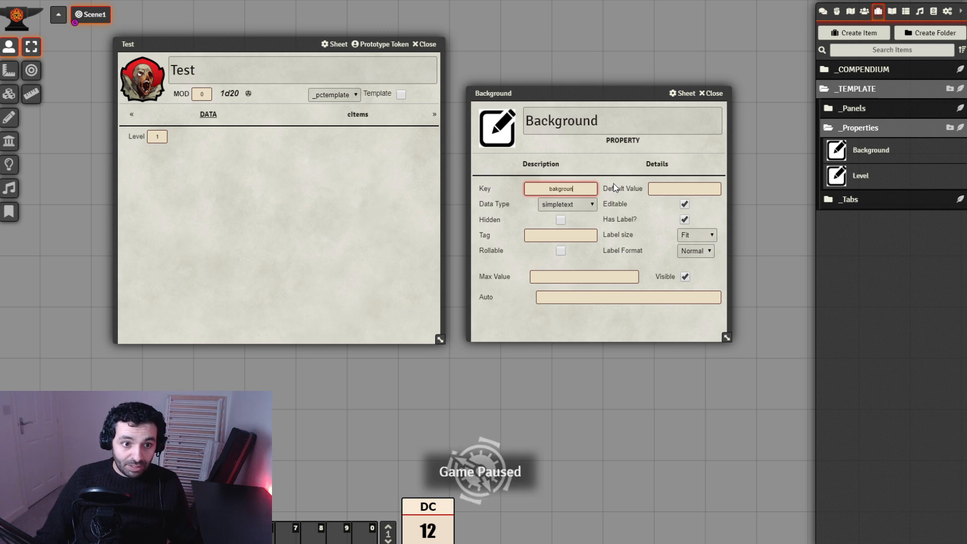
pyautogui.click(701, 189)
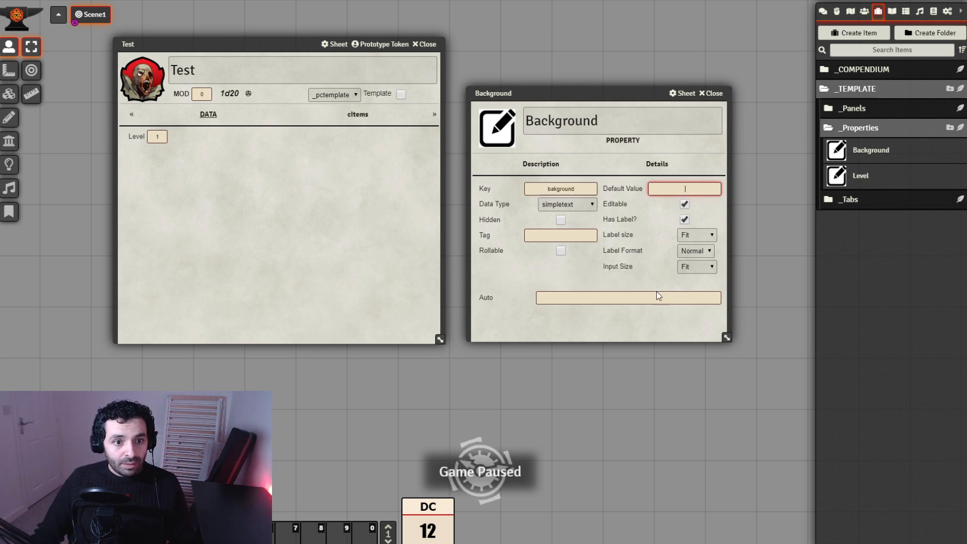
# Step: Set the Background property's tag to Background and close its sheet
pyautogui.click(586, 235)
pyautogui.write('BAckgrud')
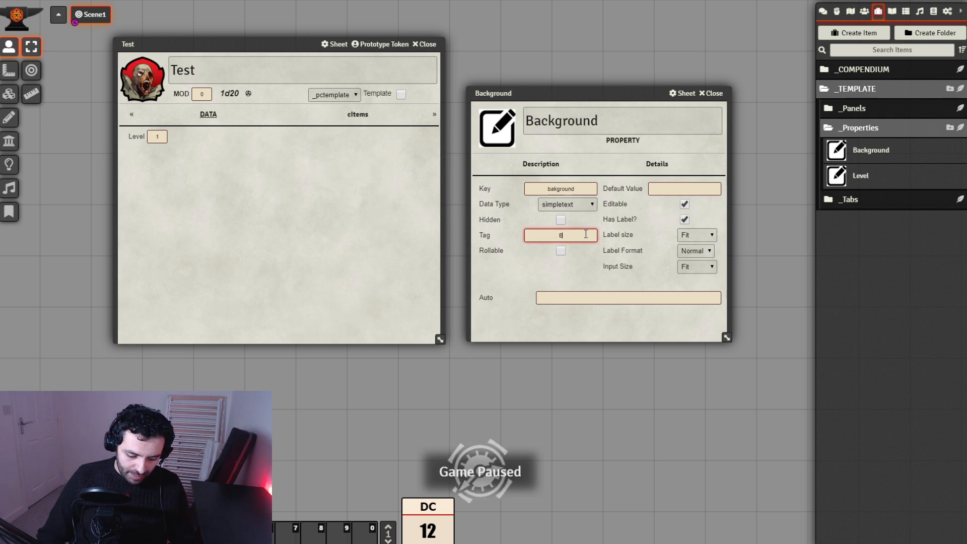
pyautogui.press('BackSpace')
pyautogui.press('BackSpace')
pyautogui.press('BackSpace')
pyautogui.press('BackSpace')
pyautogui.press('BackSpace')
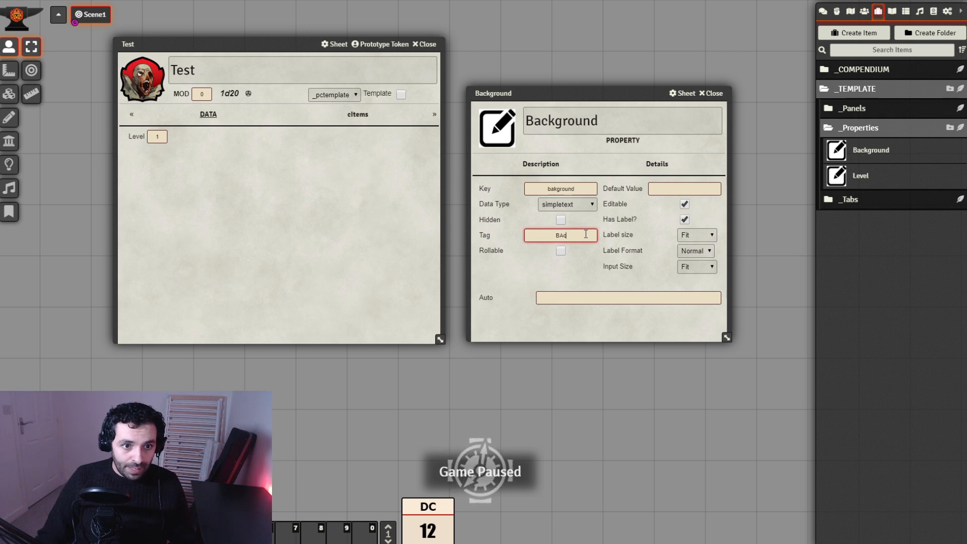
pyautogui.write('ackground')
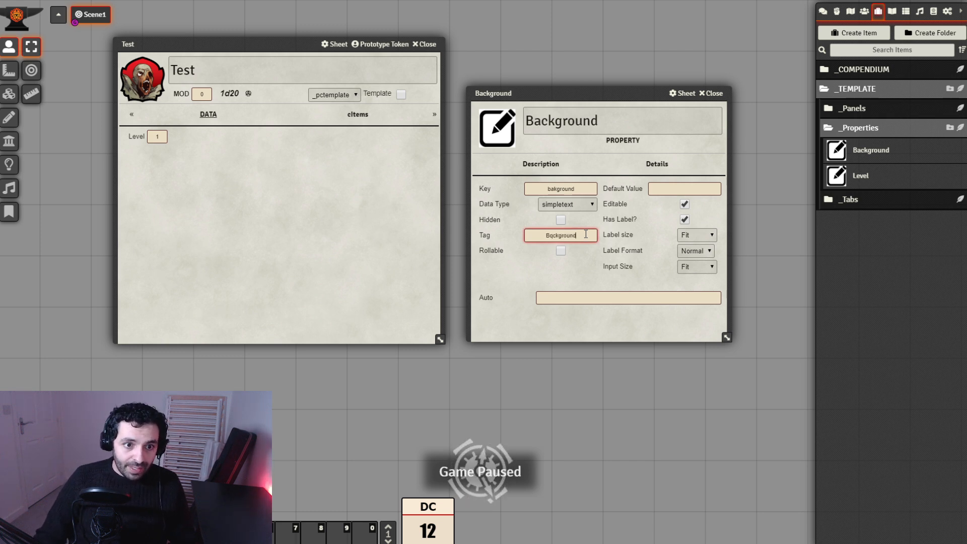
pyautogui.write('a')
pyautogui.click(602, 288)
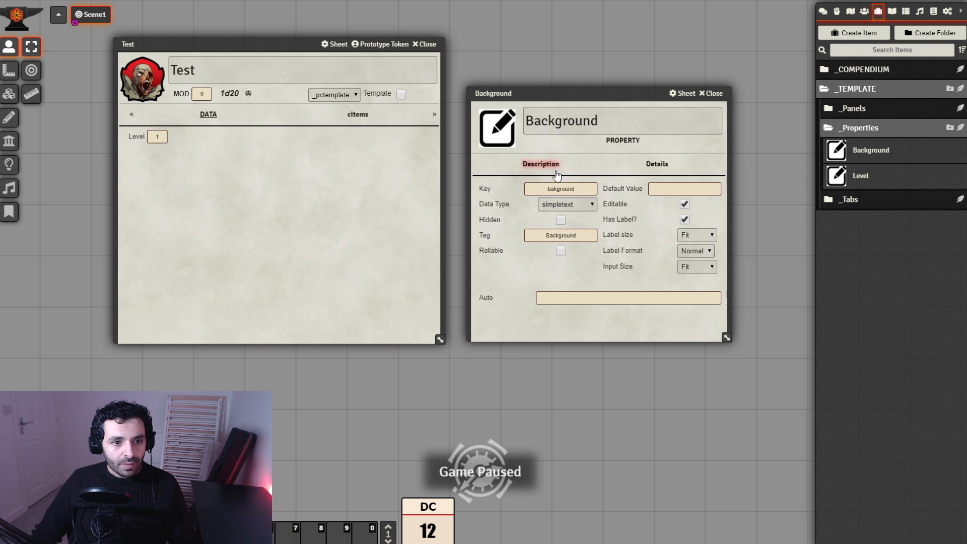
pyautogui.click(712, 93)
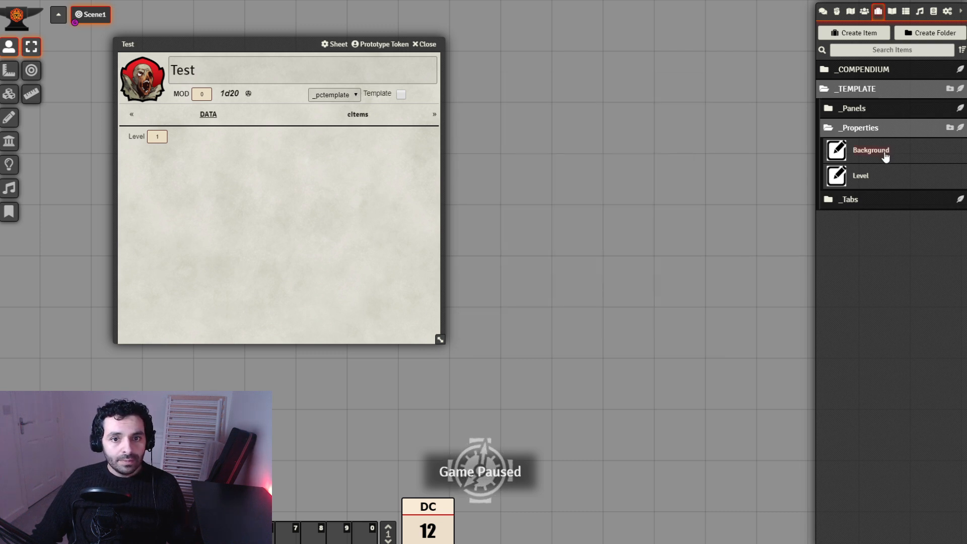
# Step: Open the Info Panel's property list and add the Background property to it
pyautogui.click(864, 12)
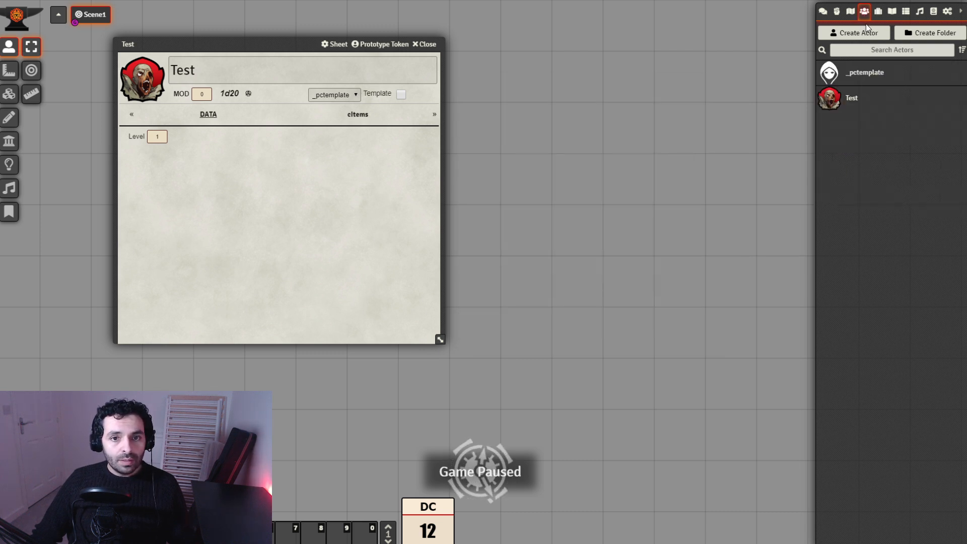
pyautogui.click(878, 12)
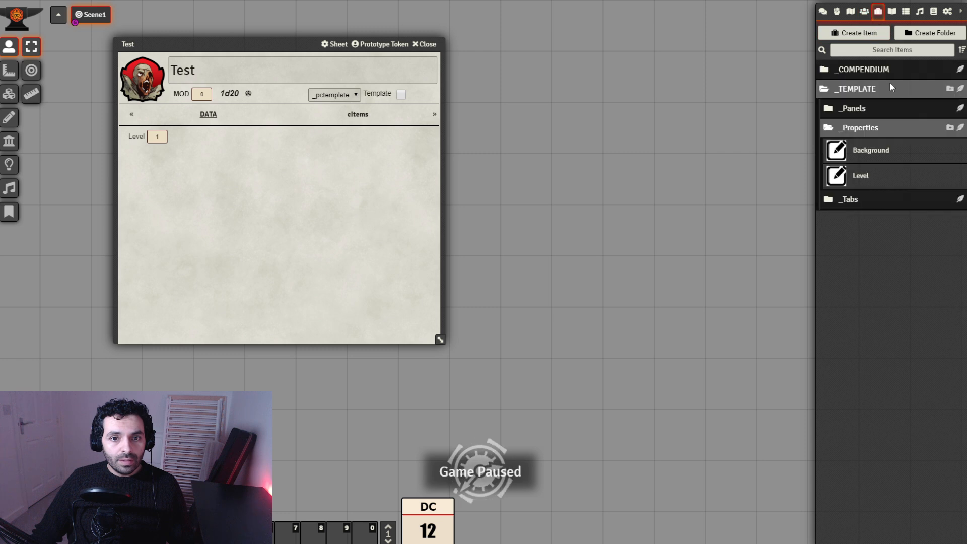
pyautogui.click(871, 110)
pyautogui.click(872, 132)
pyautogui.click(535, 237)
pyautogui.moveTo(839, 190); pyautogui.dragTo(448, 325)
pyautogui.moveTo(477, 157); pyautogui.dragTo(599, 104)
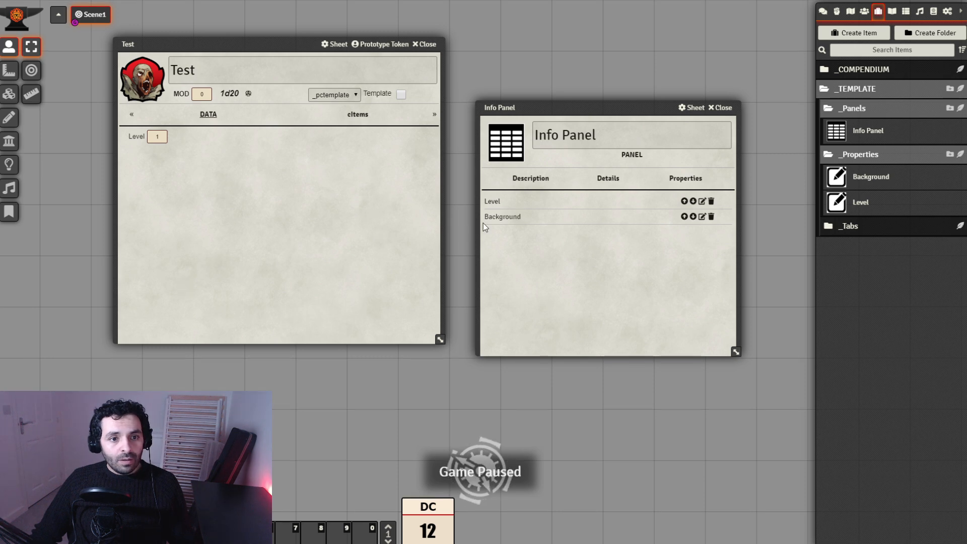
# Step: Open the Background property from the Info Panel, review its input size setting, and close it
pyautogui.click(701, 216)
pyautogui.moveTo(597, 95); pyautogui.dragTo(498, 135)
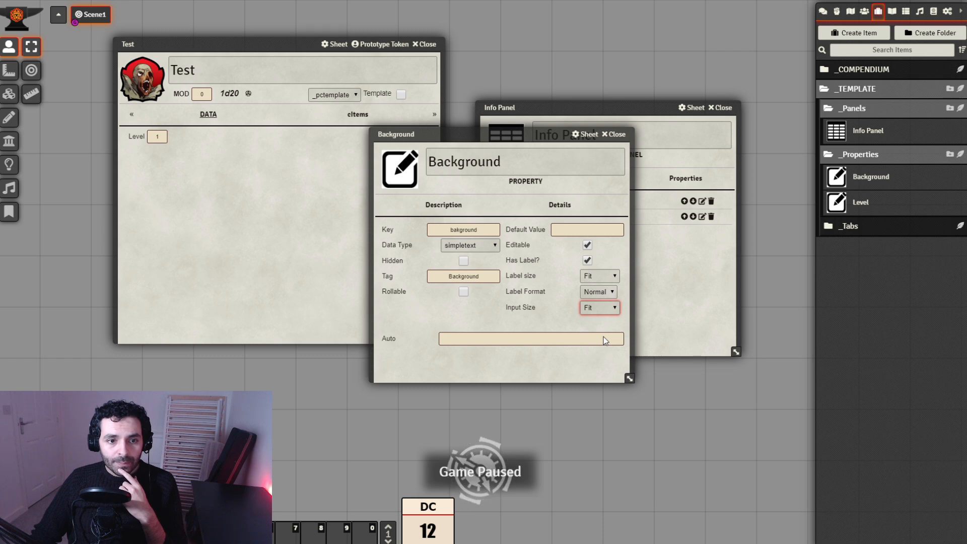
pyautogui.click(616, 134)
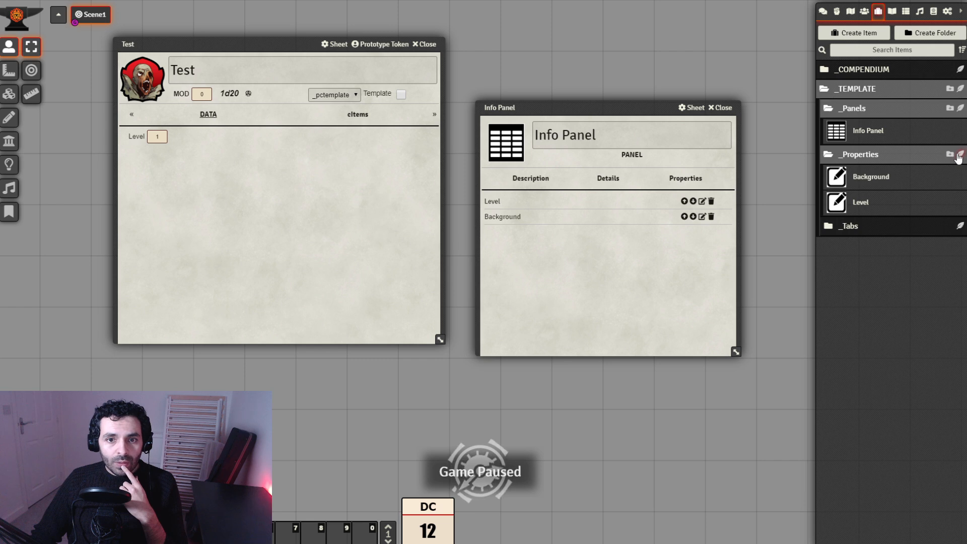
# Step: Create a property item named XP in the _Properties folder
pyautogui.click(950, 154)
pyautogui.click(753, 171)
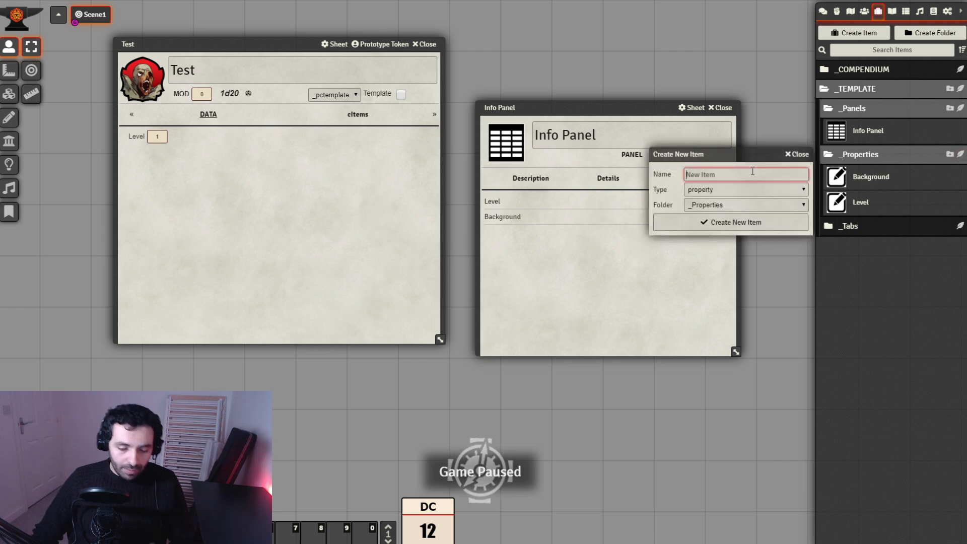
pyautogui.write('XP')
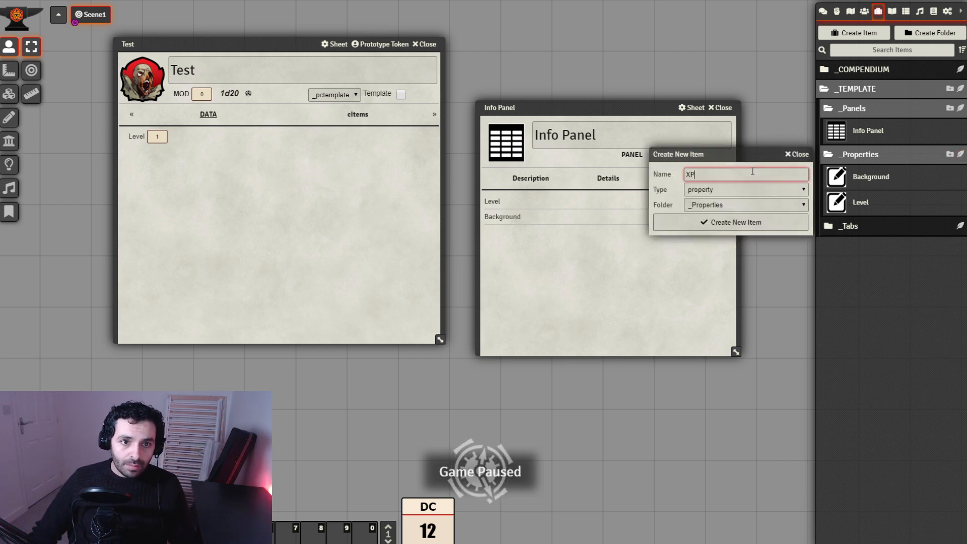
pyautogui.click(756, 223)
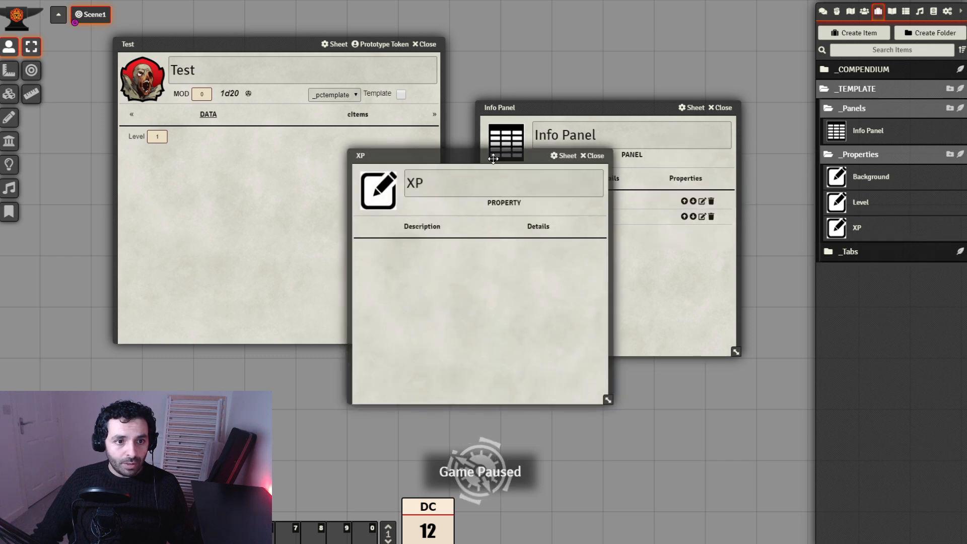
# Step: Give the XP property the key xp, the simplenumeric data type and the tag XP
pyautogui.moveTo(494, 161); pyautogui.dragTo(568, 194)
pyautogui.click(612, 259)
pyautogui.click(530, 281)
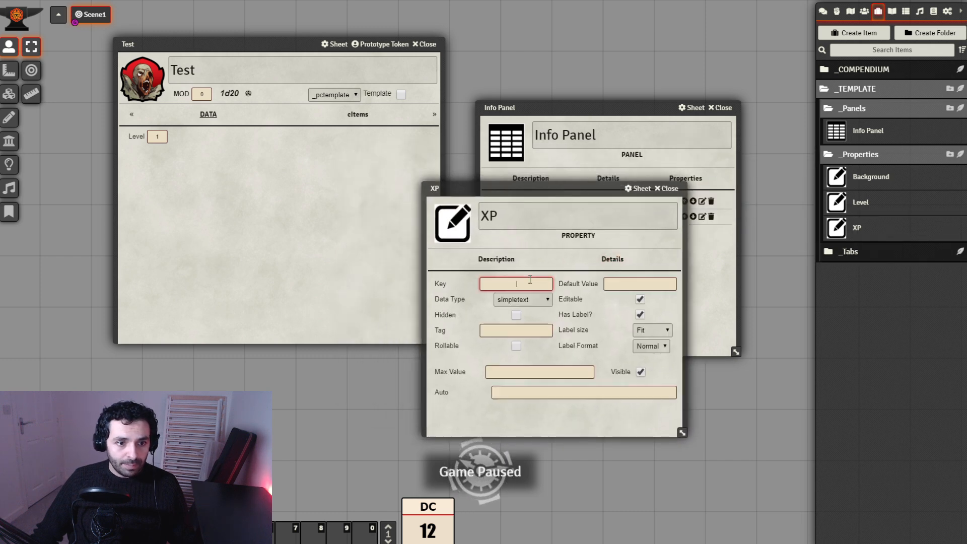
pyautogui.write('xp')
pyautogui.press('Tab')
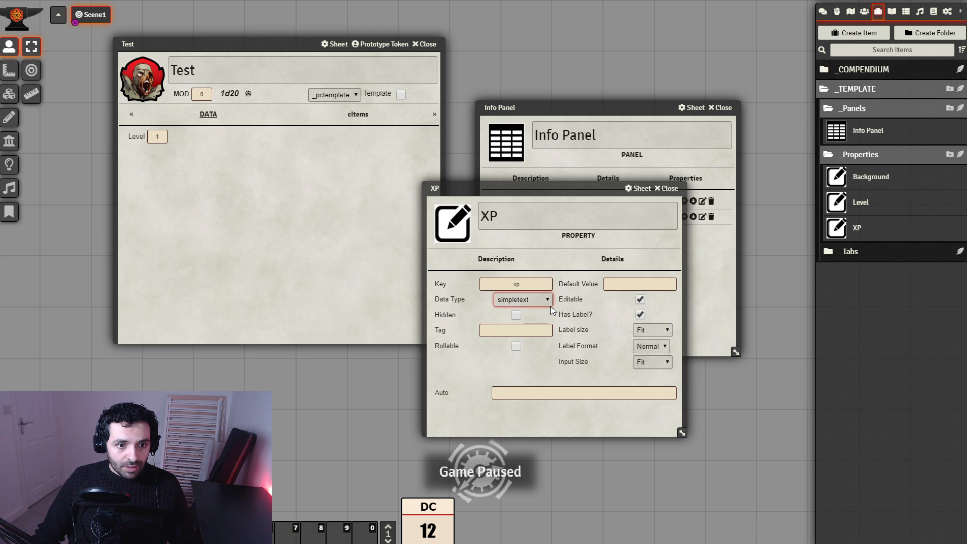
pyautogui.press('Down')
pyautogui.click(530, 330)
pyautogui.write('XP')
pyautogui.click(535, 372)
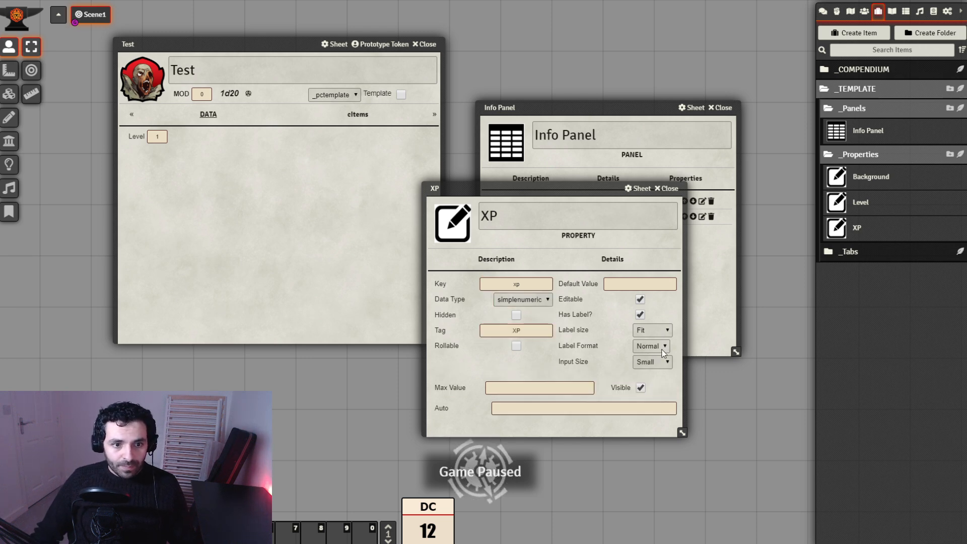
# Step: Set the XP property's input size to Medium and its default value to 0
pyautogui.click(667, 367)
pyautogui.click(663, 386)
pyautogui.click(541, 371)
pyautogui.click(654, 282)
pyautogui.write('0')
pyautogui.click(497, 371)
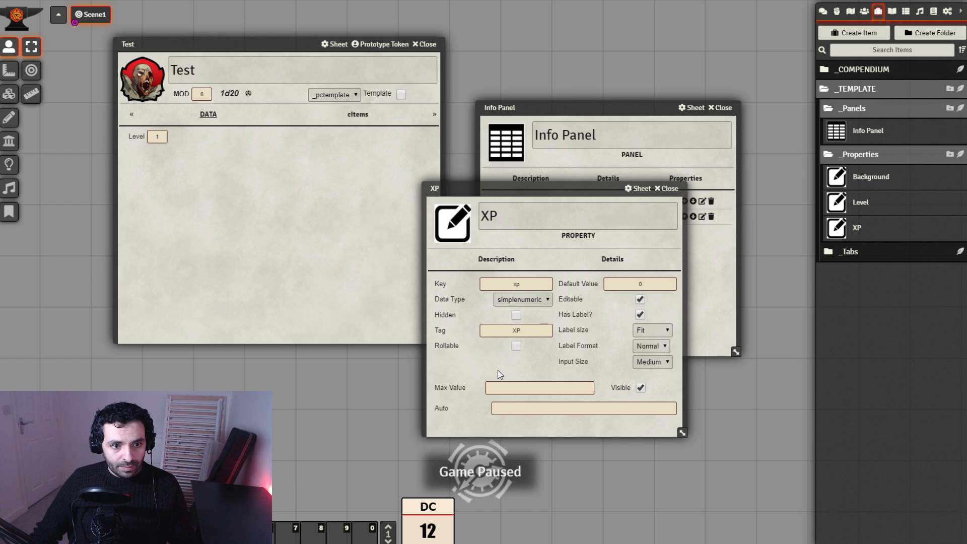
# Step: Close the XP sheet, add the XP property to the Info Panel, and rebuild the _pctemplate sheet
pyautogui.click(668, 189)
pyautogui.moveTo(854, 229); pyautogui.dragTo(603, 274)
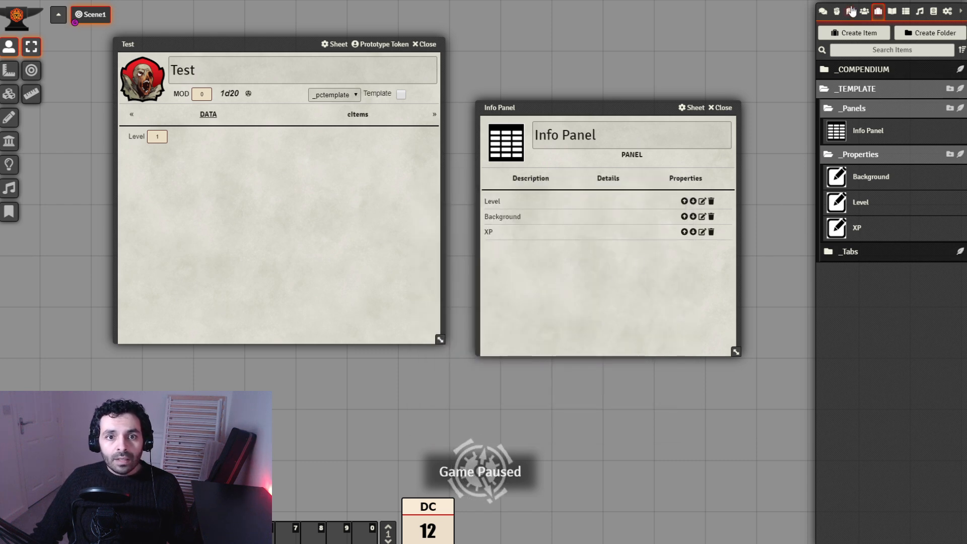
pyautogui.click(865, 11)
pyautogui.click(879, 76)
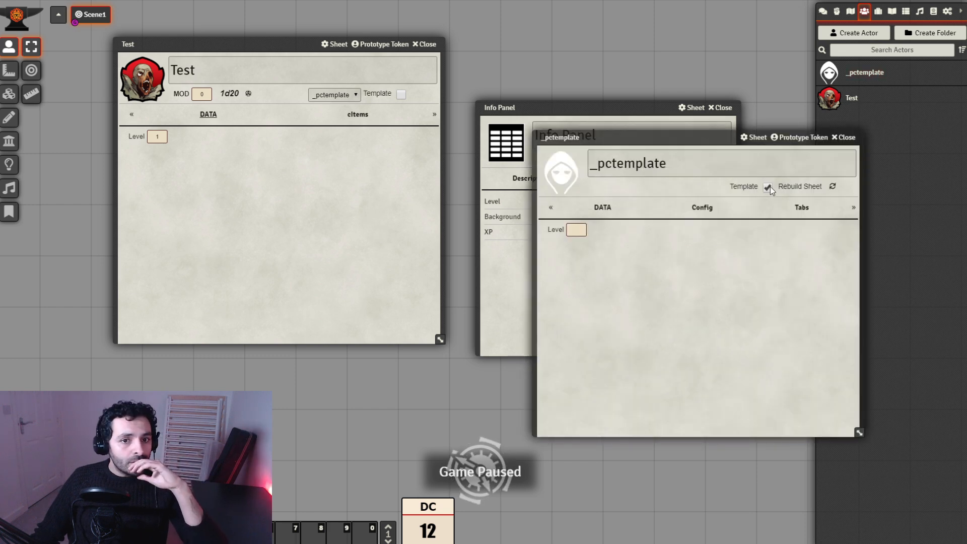
pyautogui.click(833, 187)
pyautogui.press('F5')
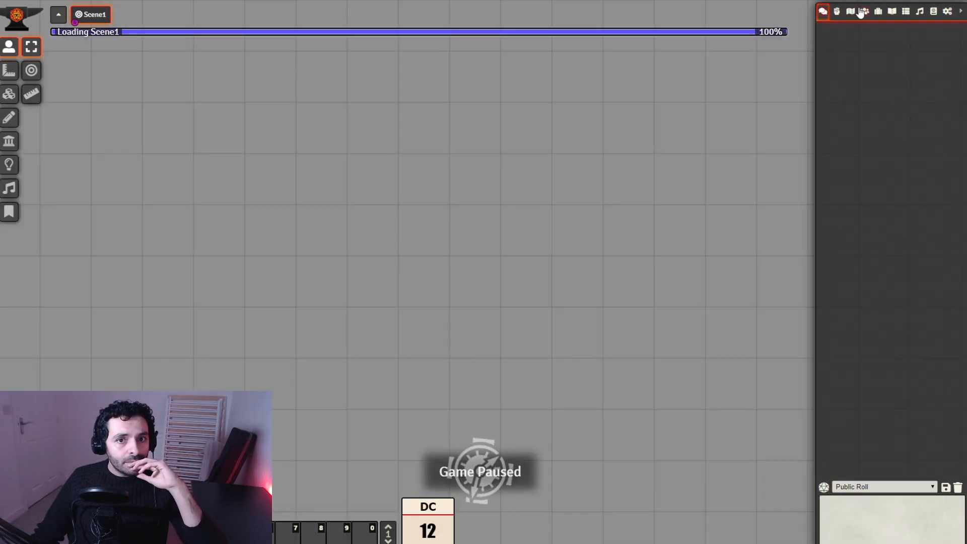
# Step: Open the Test actor's sheet, check its DATA and cItems tabs, and close it
pyautogui.click(865, 11)
pyautogui.click(851, 98)
pyautogui.moveTo(472, 129); pyautogui.dragTo(374, 88)
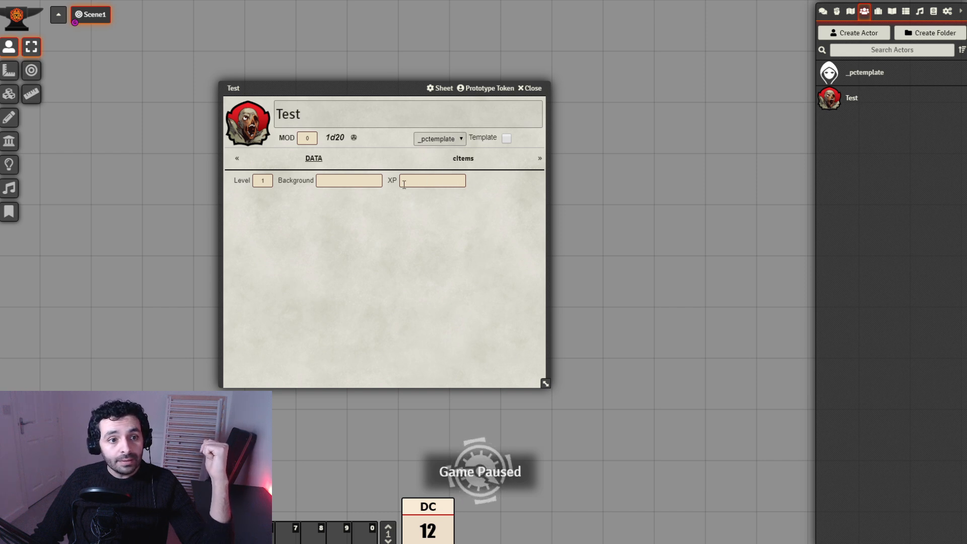
pyautogui.click(450, 158)
pyautogui.click(532, 88)
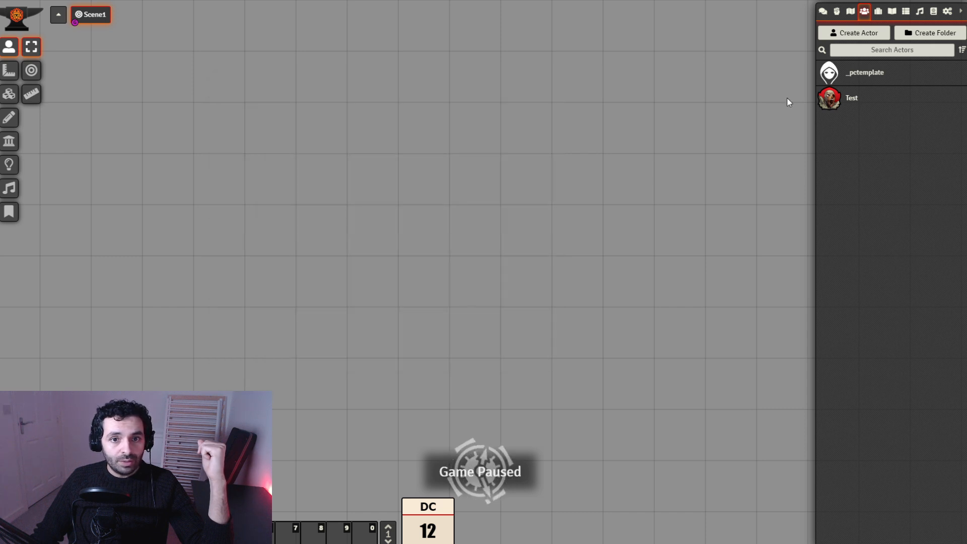
# Step: Open the Test actor's DATA tab and enter 100000000 as the XP and Ex Soldier as the Background
pyautogui.click(852, 98)
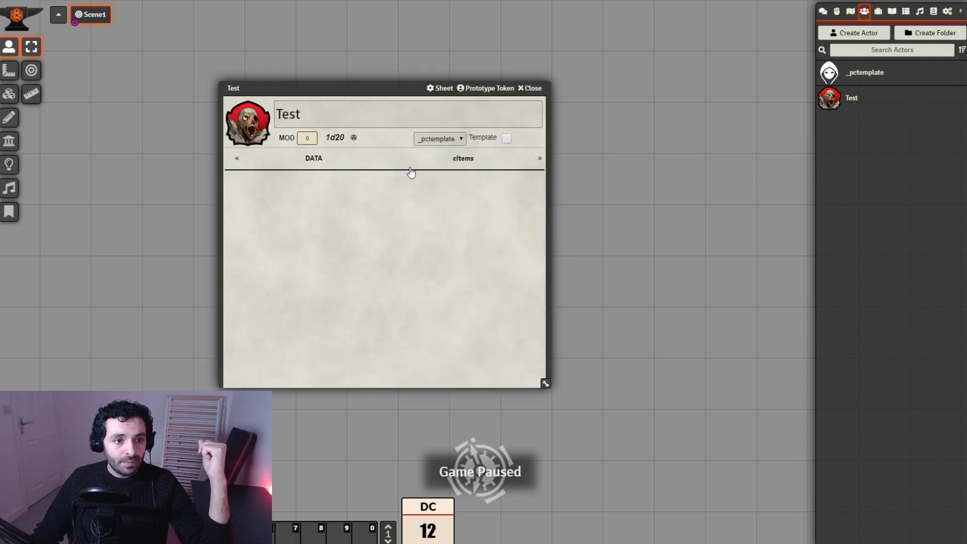
pyautogui.click(315, 158)
pyautogui.click(441, 183)
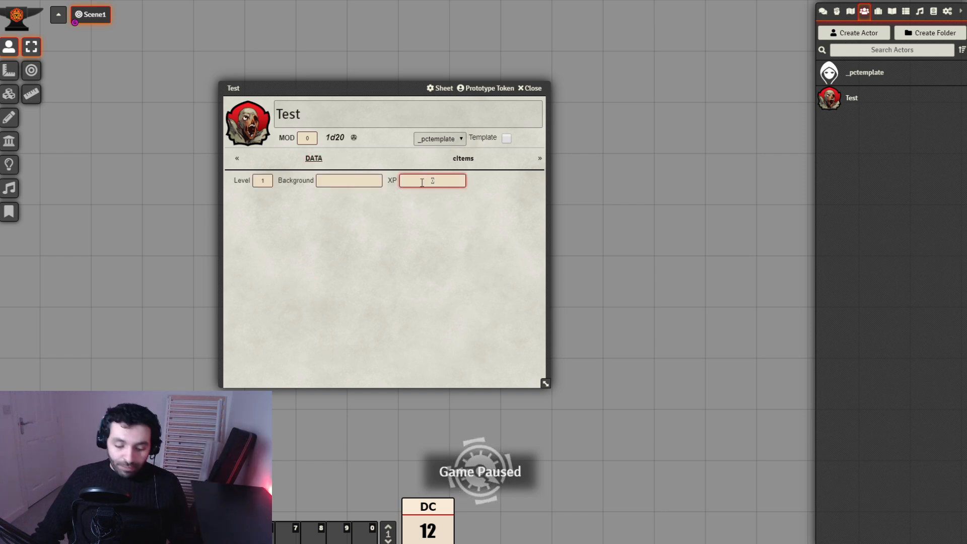
pyautogui.write('100000000')
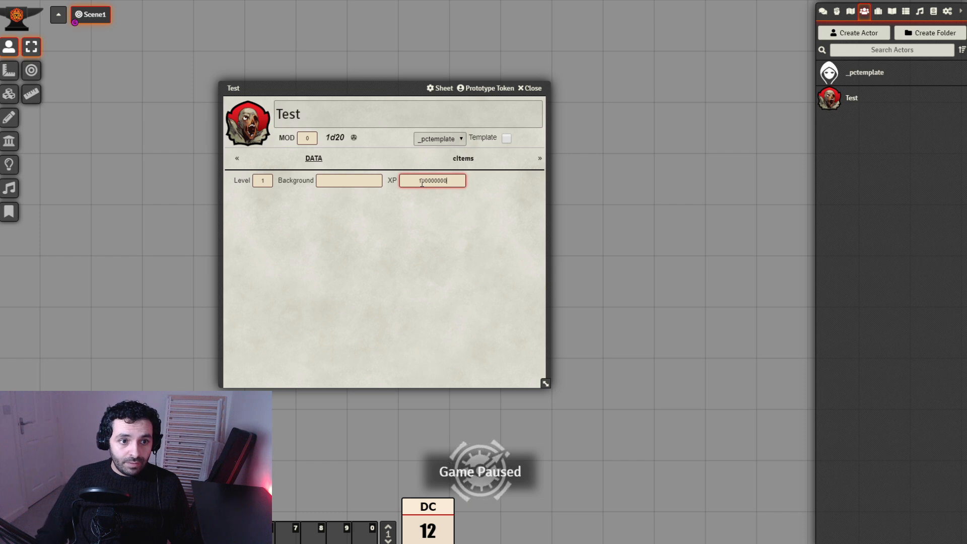
pyautogui.click(455, 209)
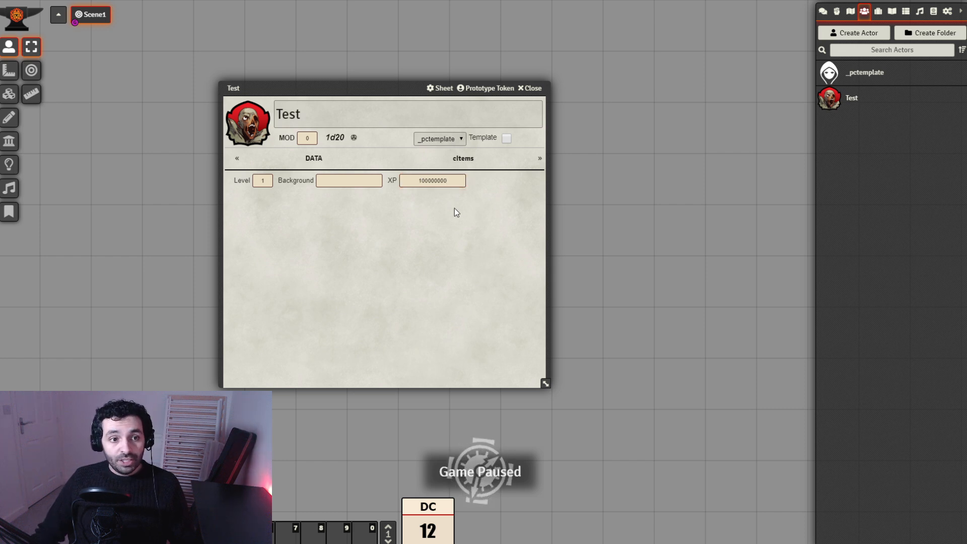
pyautogui.click(358, 182)
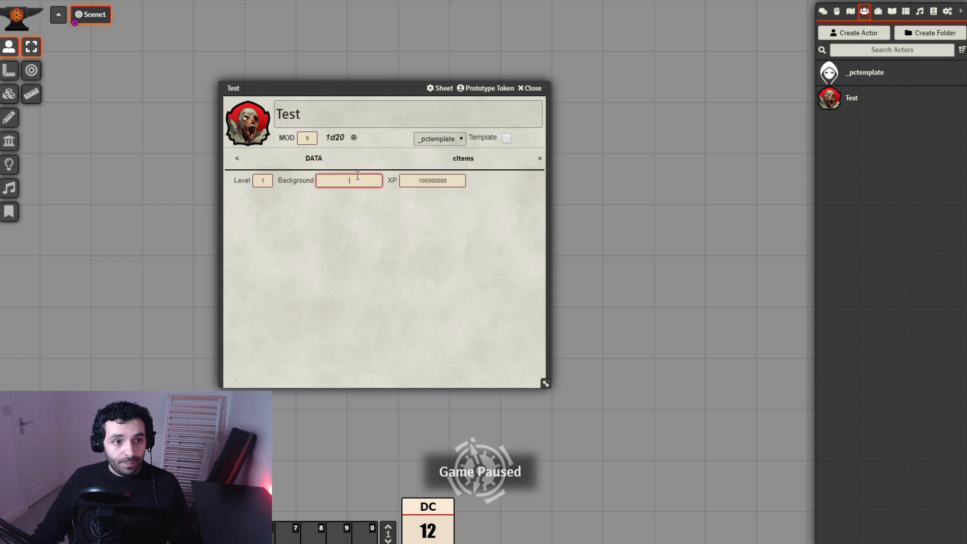
pyautogui.write('Ex Soldier')
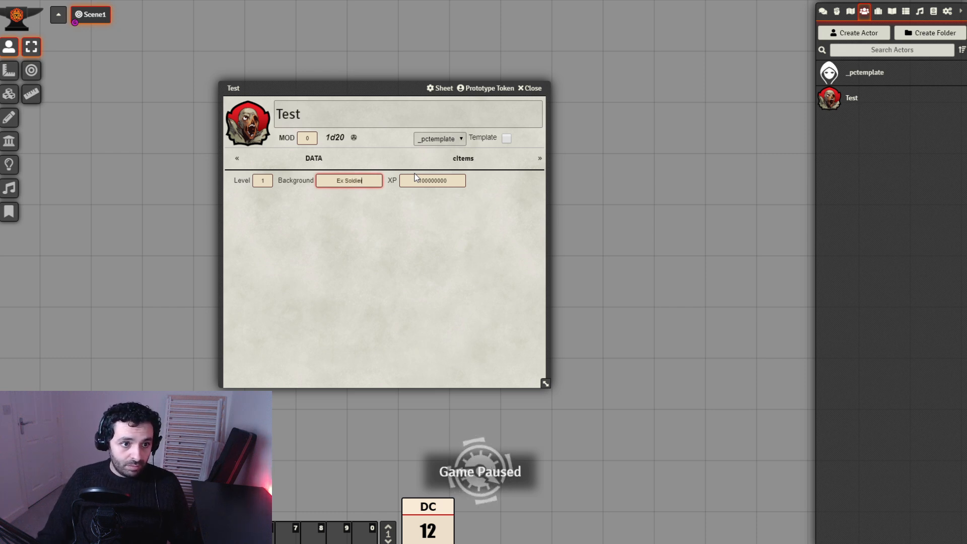
pyautogui.click(445, 250)
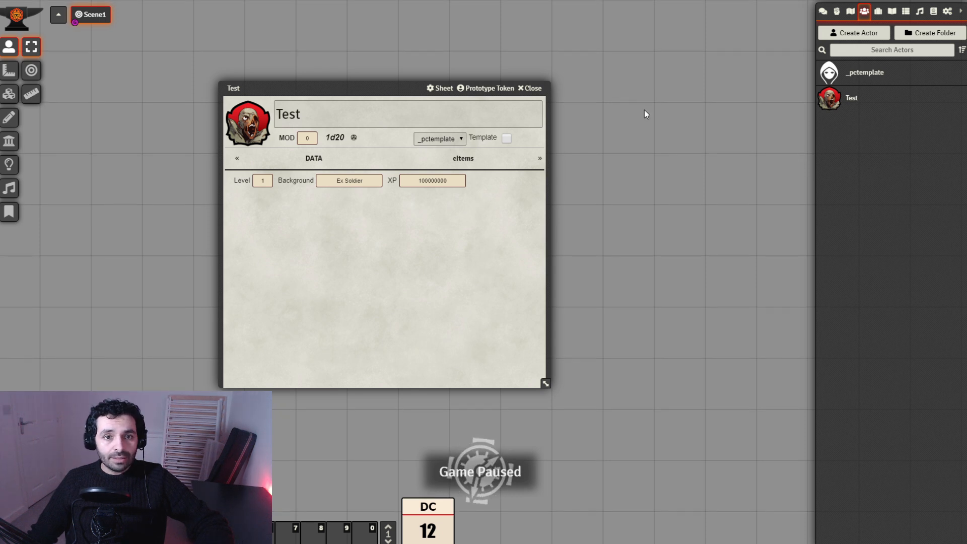
pyautogui.click(878, 12)
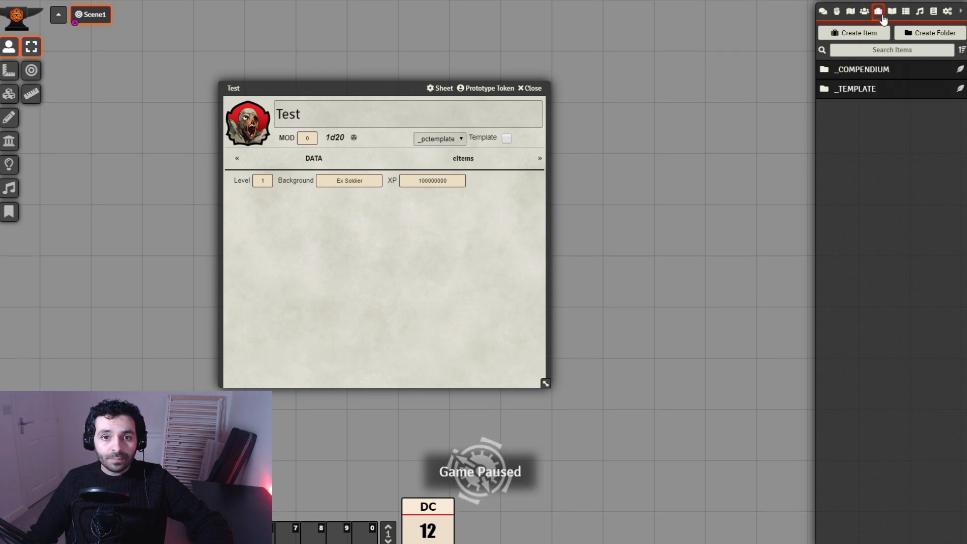
pyautogui.click(896, 95)
pyautogui.click(885, 106)
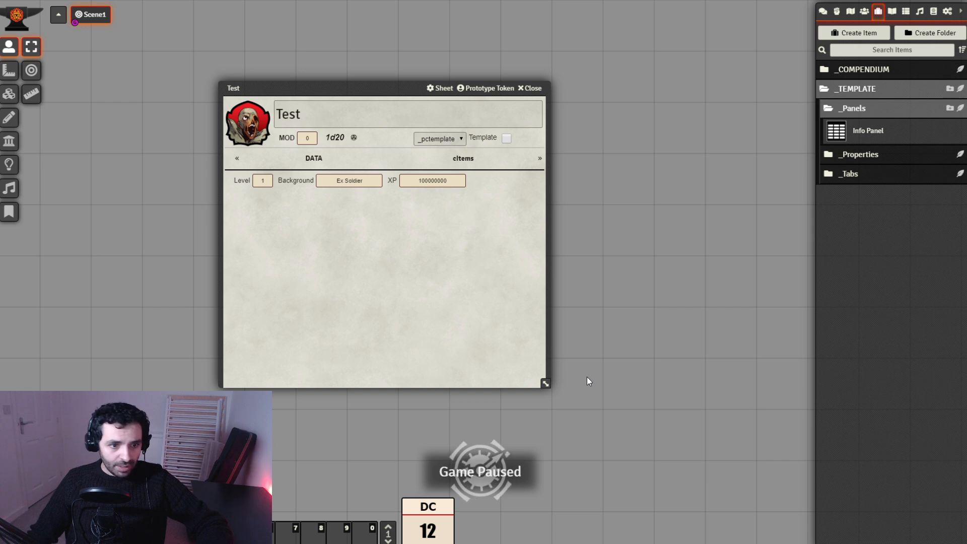
pyautogui.click(921, 12)
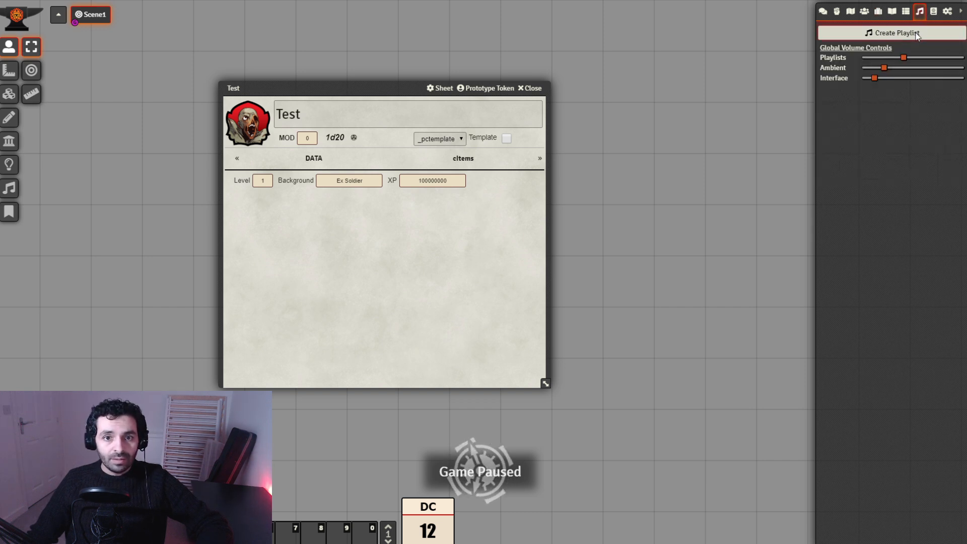
pyautogui.click(865, 12)
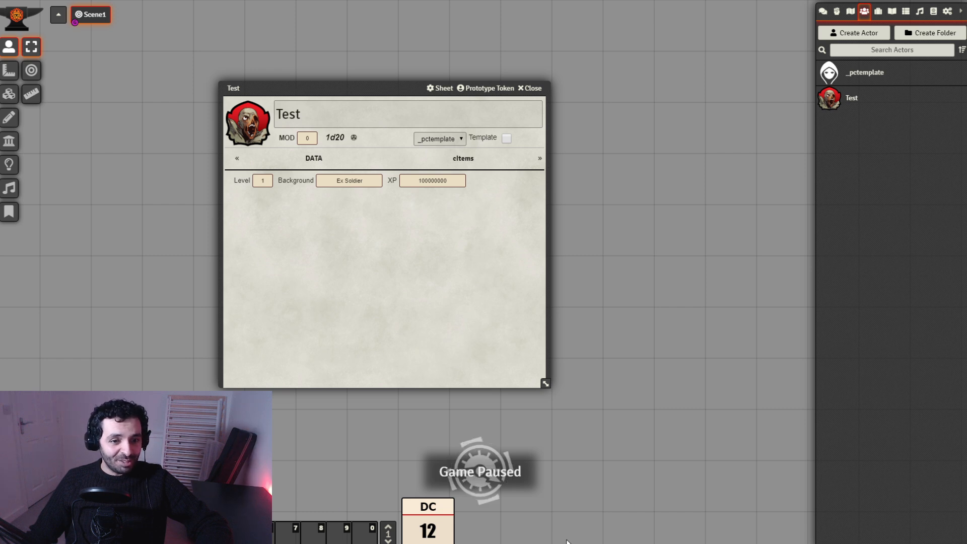
# Step: Activate the Playlist Importer module for this world and save the module settings
pyautogui.click(920, 11)
pyautogui.click(948, 11)
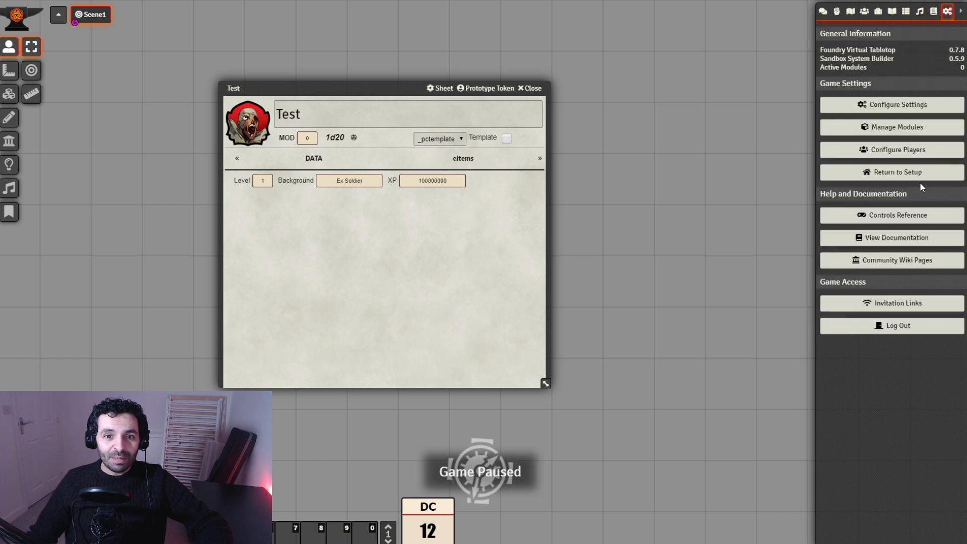
pyautogui.click(912, 130)
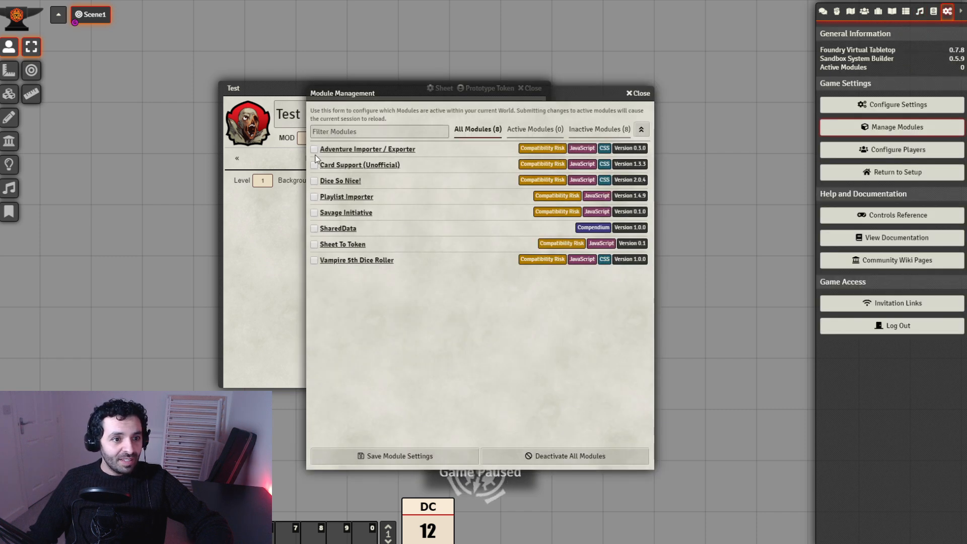
pyautogui.click(313, 196)
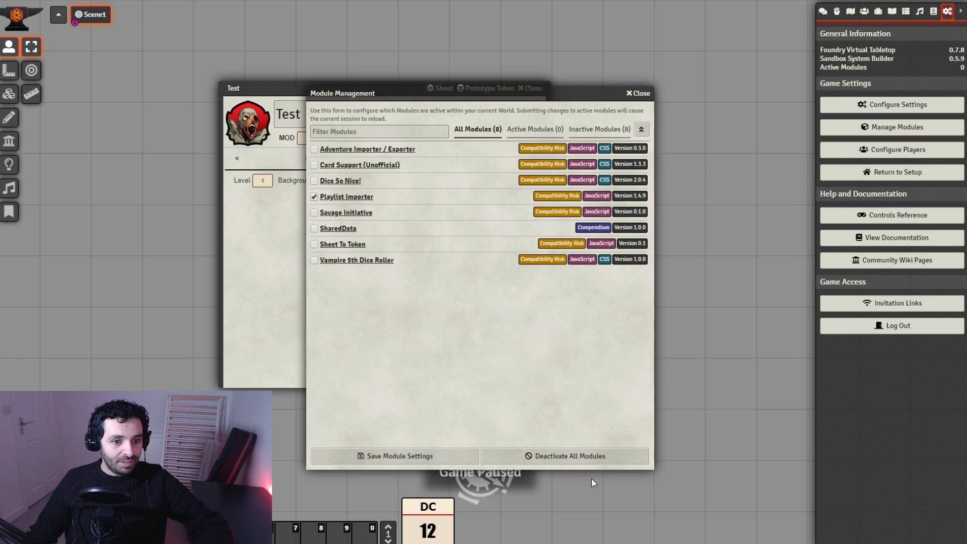
pyautogui.click(449, 456)
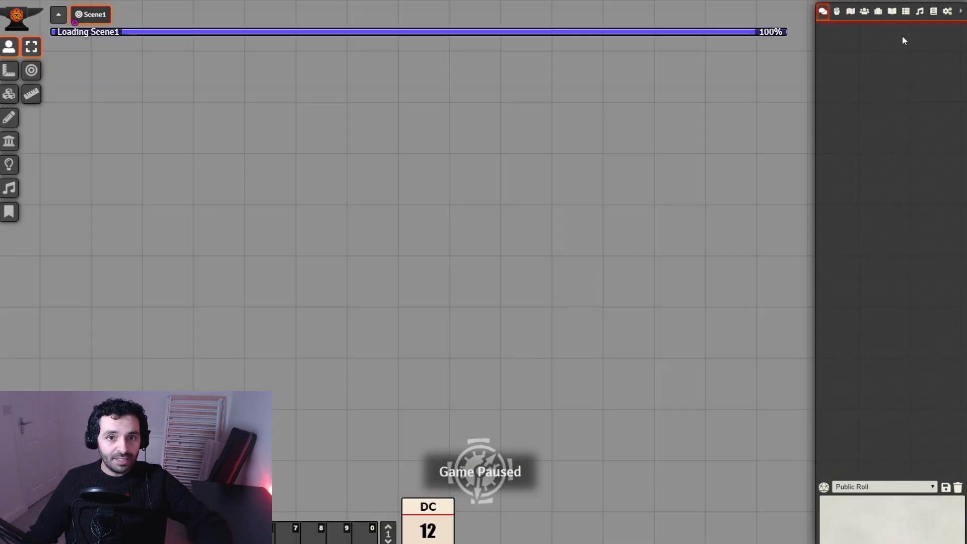
# Step: Import the playlists from the music directory and dismiss the completion dialog
pyautogui.click(920, 11)
pyautogui.click(895, 535)
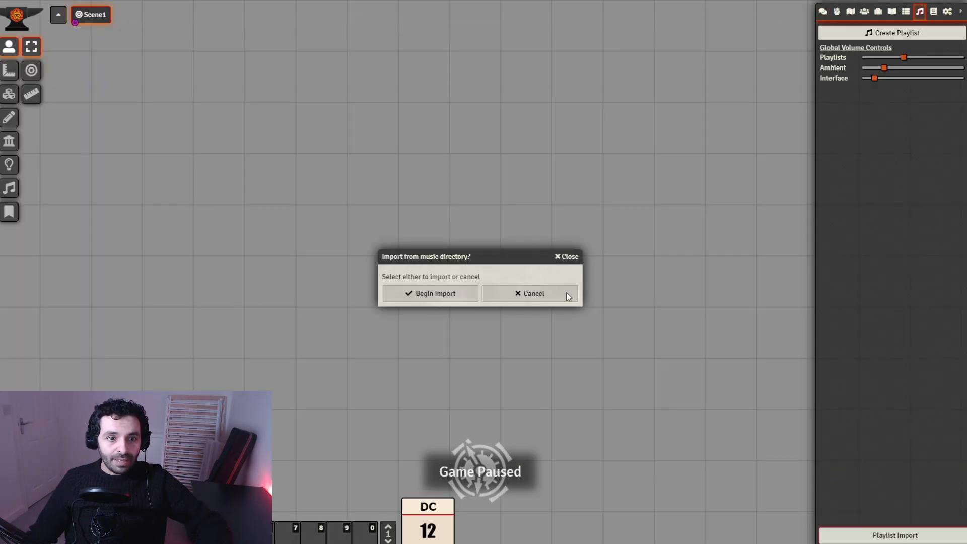
pyautogui.click(418, 297)
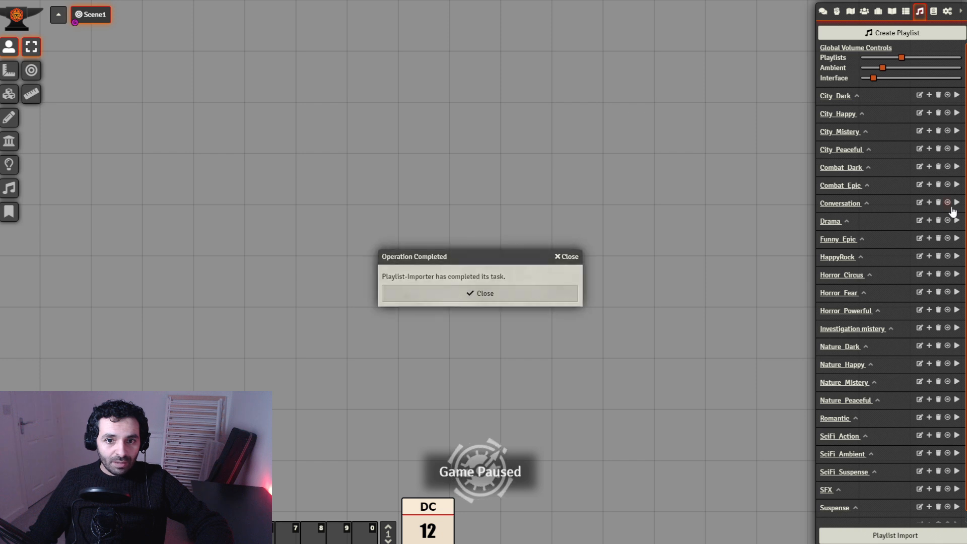
pyautogui.click(539, 291)
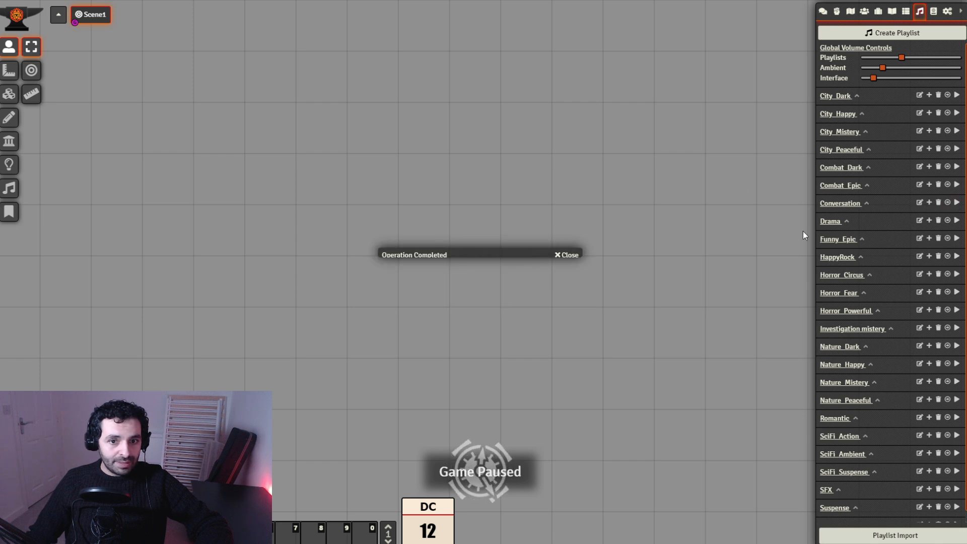
# Step: Start playing the Conversation playlist and unpause the game
pyautogui.click(956, 203)
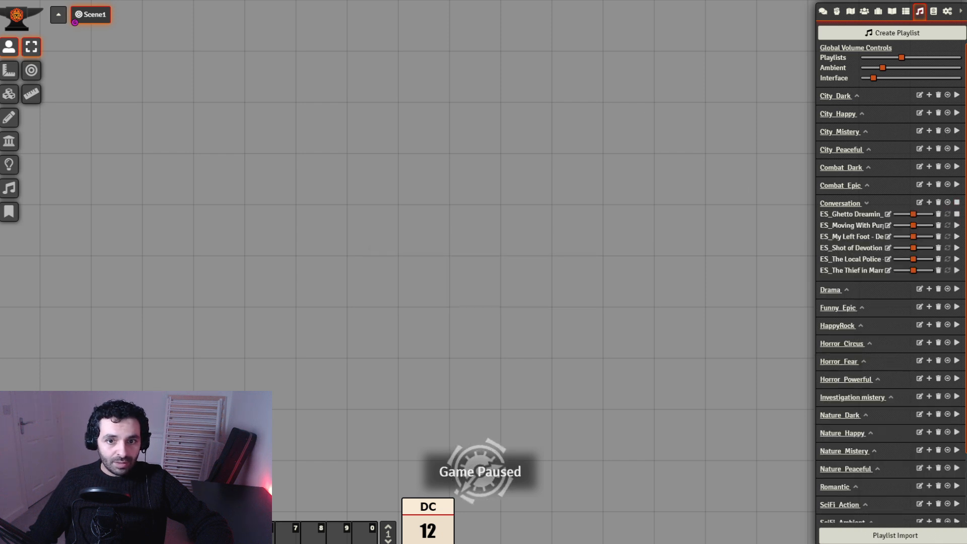
pyautogui.click(823, 11)
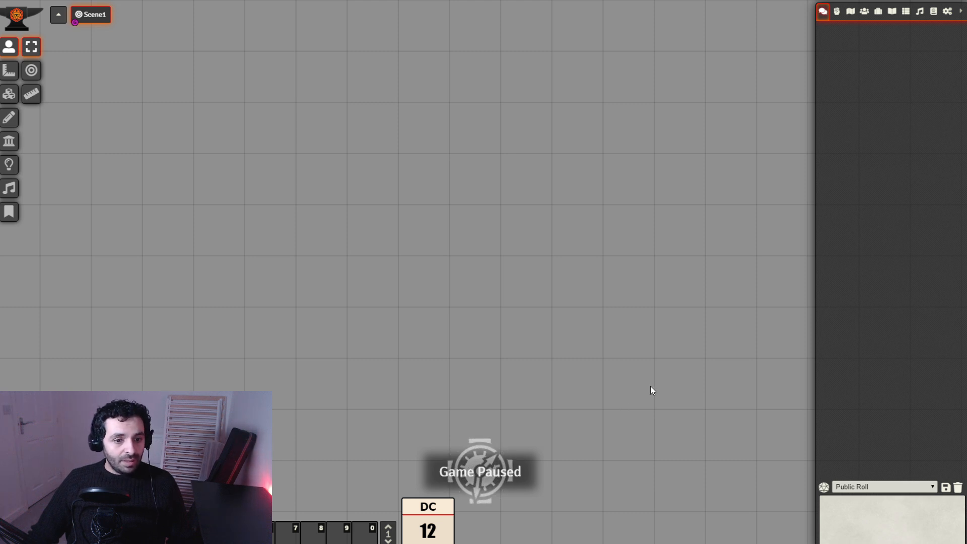
pyautogui.press('space')
# Step: Create a panel item named Attributes Panel in the _Panels folder inside _TEMPLATE
pyautogui.click(864, 11)
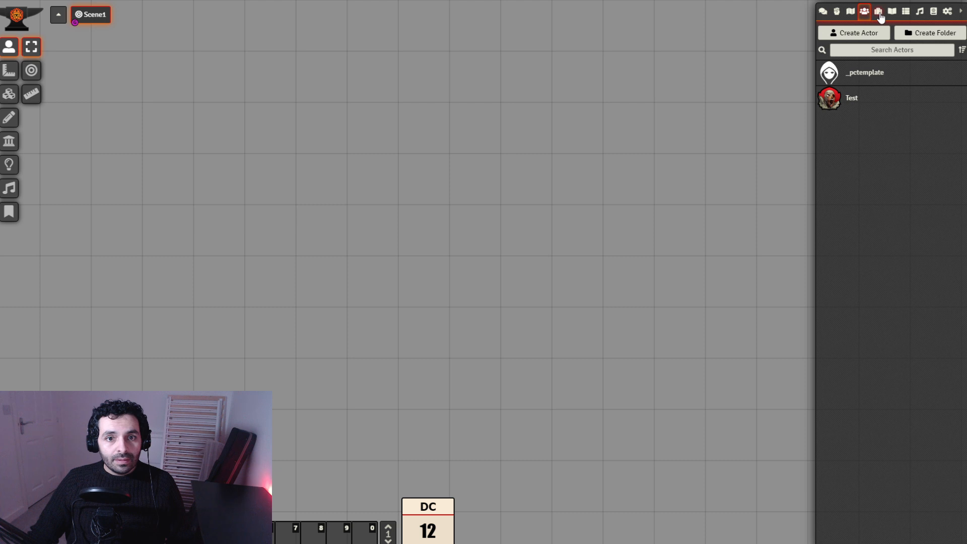
pyautogui.click(878, 12)
pyautogui.click(876, 96)
pyautogui.click(883, 109)
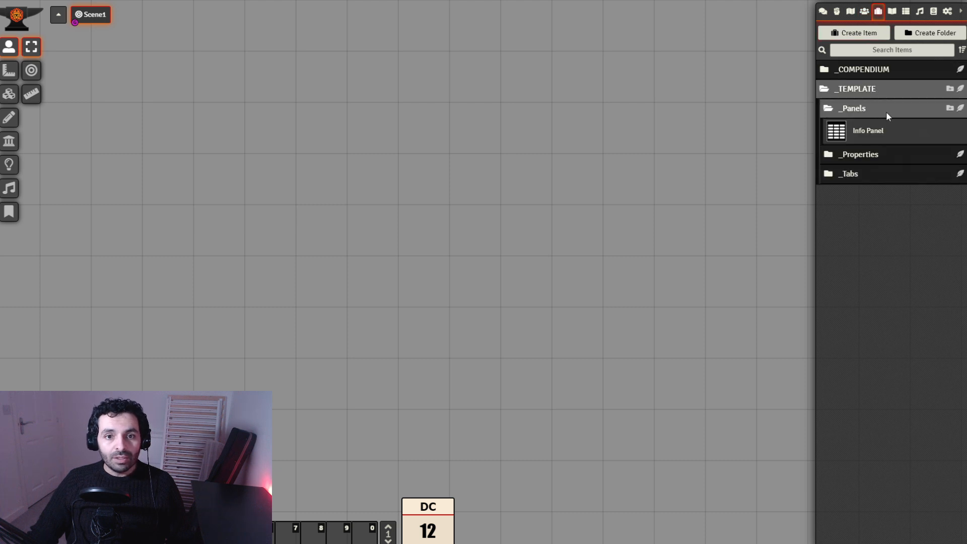
pyautogui.click(960, 111)
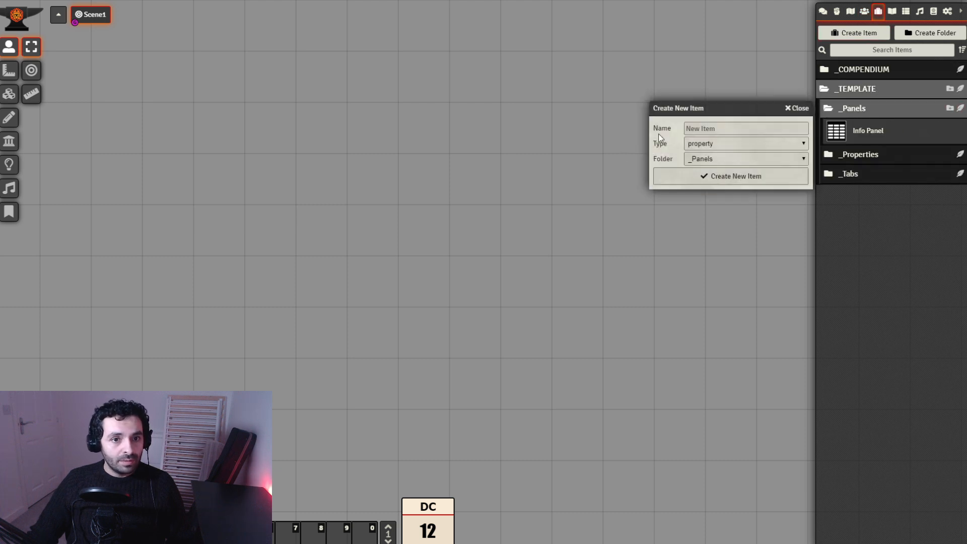
pyautogui.moveTo(720, 108); pyautogui.dragTo(629, 132)
pyautogui.write('Traits Panel')
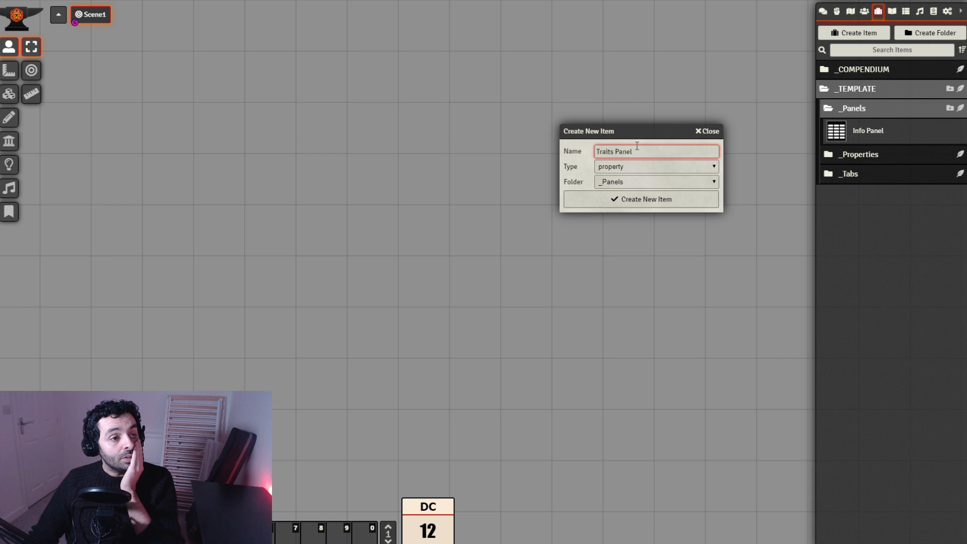
pyautogui.hotkey('ctrl', 'a')
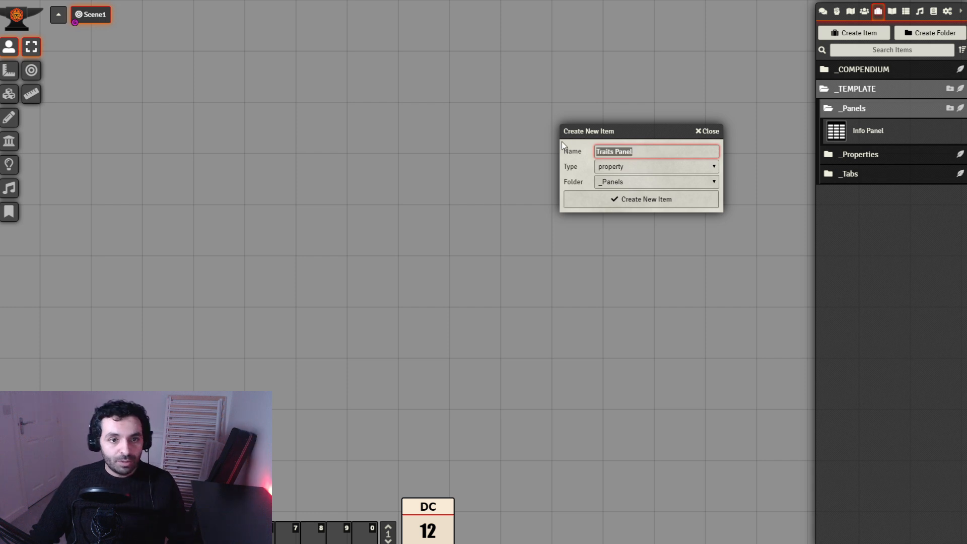
pyautogui.write('Attributes Panel')
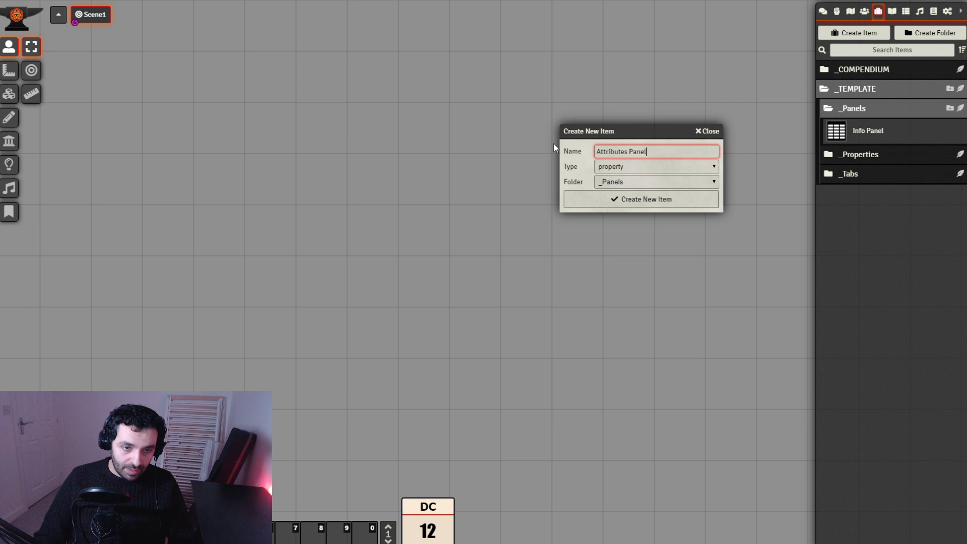
pyautogui.click(646, 166)
pyautogui.click(638, 189)
pyautogui.click(645, 199)
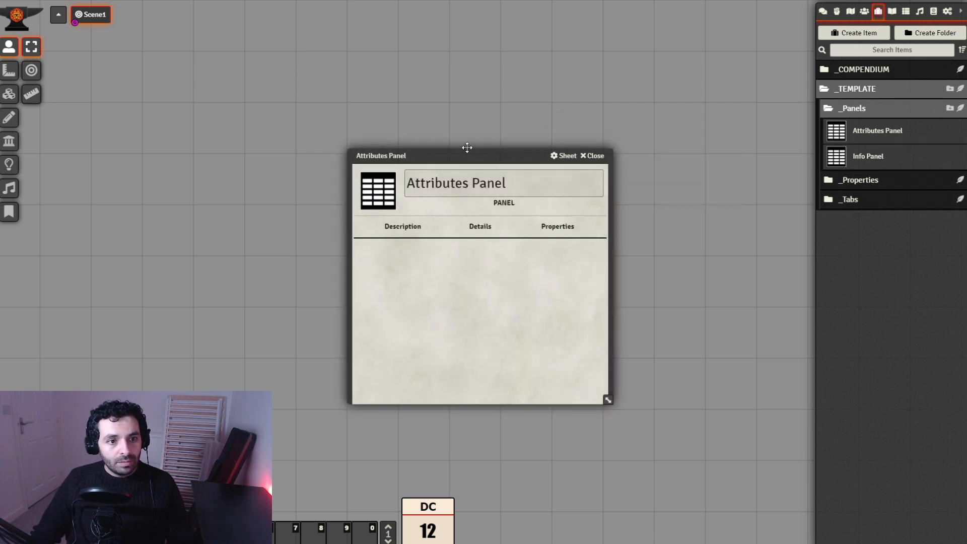
# Step: Give the Attributes Panel the key att_panel, the title ATTRIBUTES, a width of 1/3 and 2 columns
pyautogui.moveTo(480, 155); pyautogui.dragTo(462, 147)
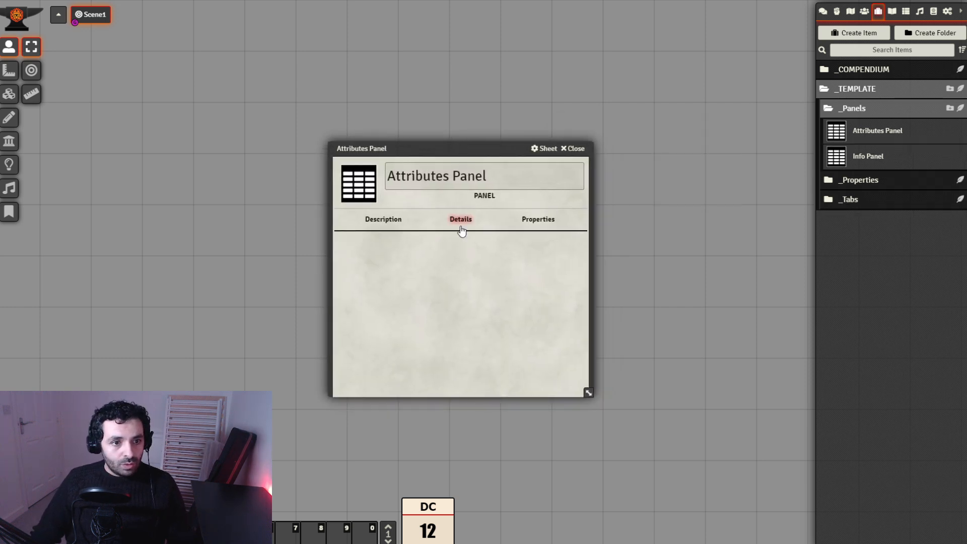
pyautogui.click(461, 219)
pyautogui.click(424, 244)
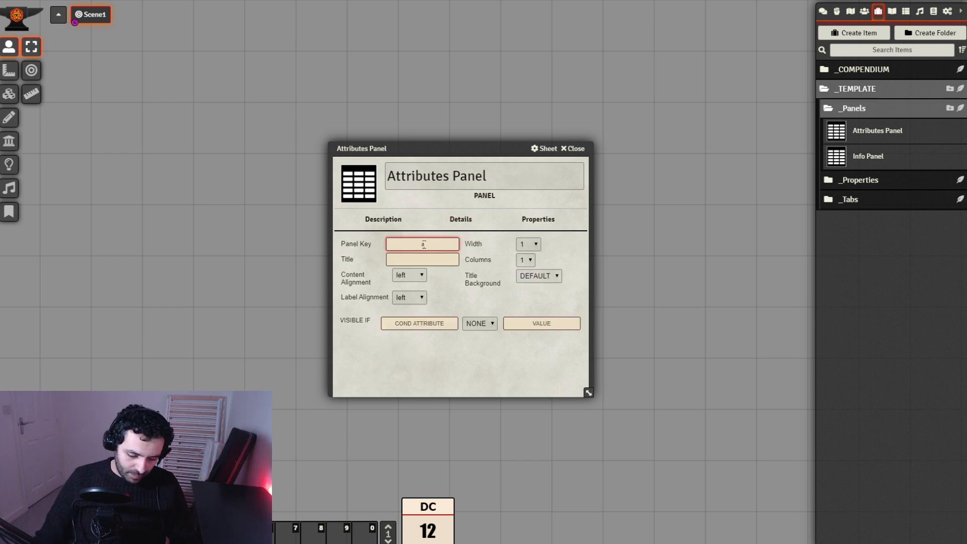
pyautogui.write('att_panel')
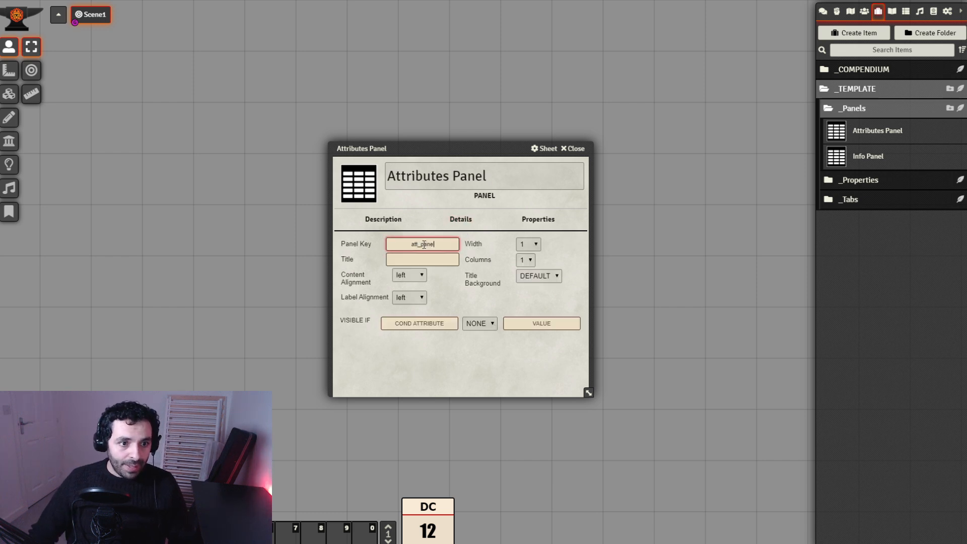
pyautogui.click(433, 262)
pyautogui.write('A')
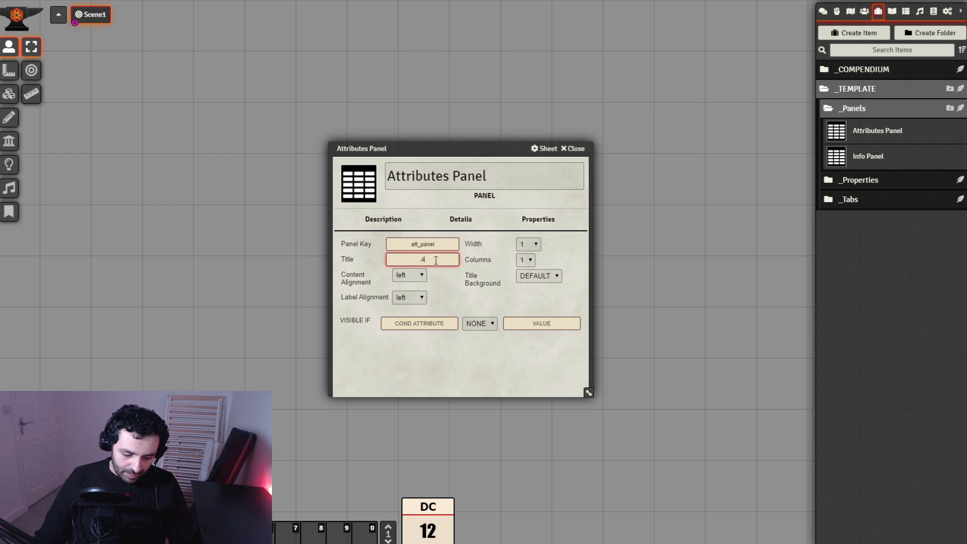
pyautogui.write('TTRIBUTES')
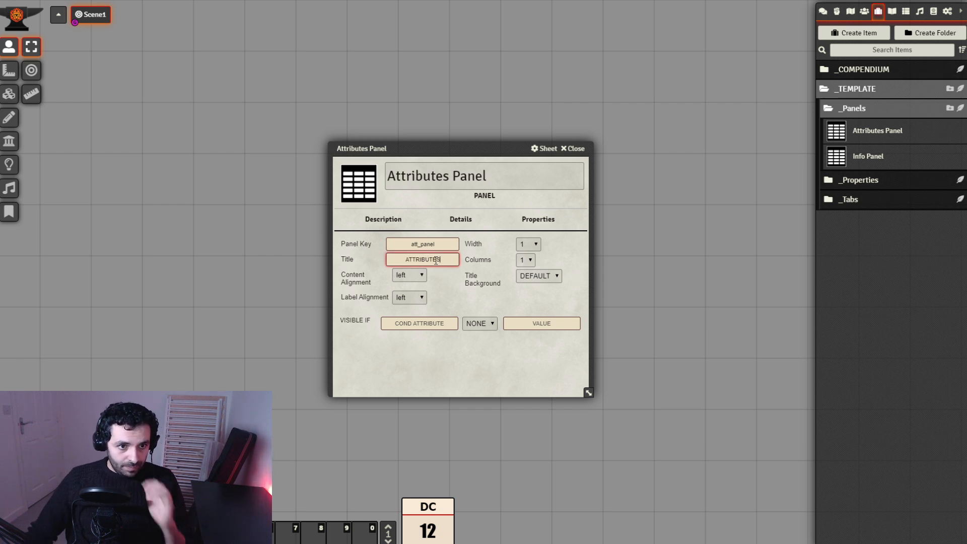
pyautogui.click(535, 245)
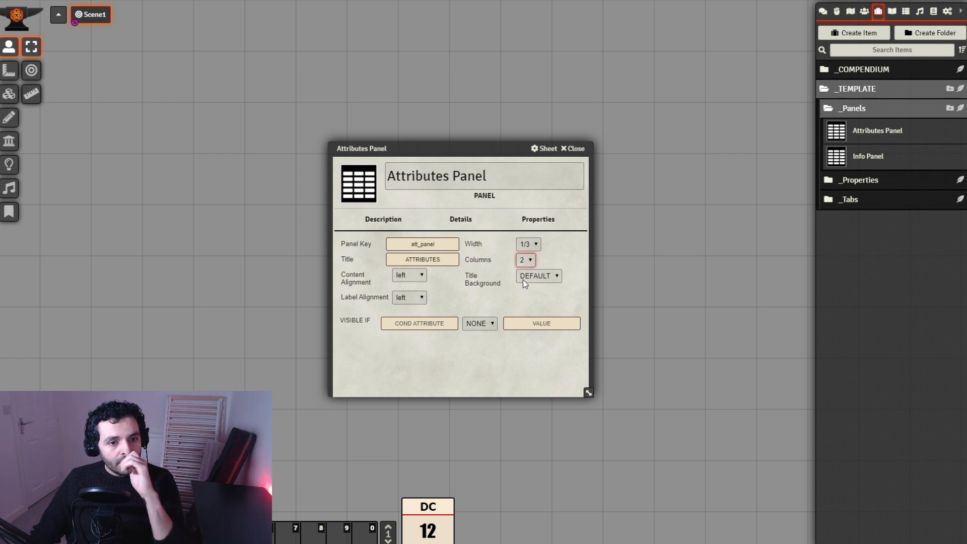
# Step: Show the property list of the Attributes Panel and move its window aside
pyautogui.press('Down')
pyautogui.click(524, 212)
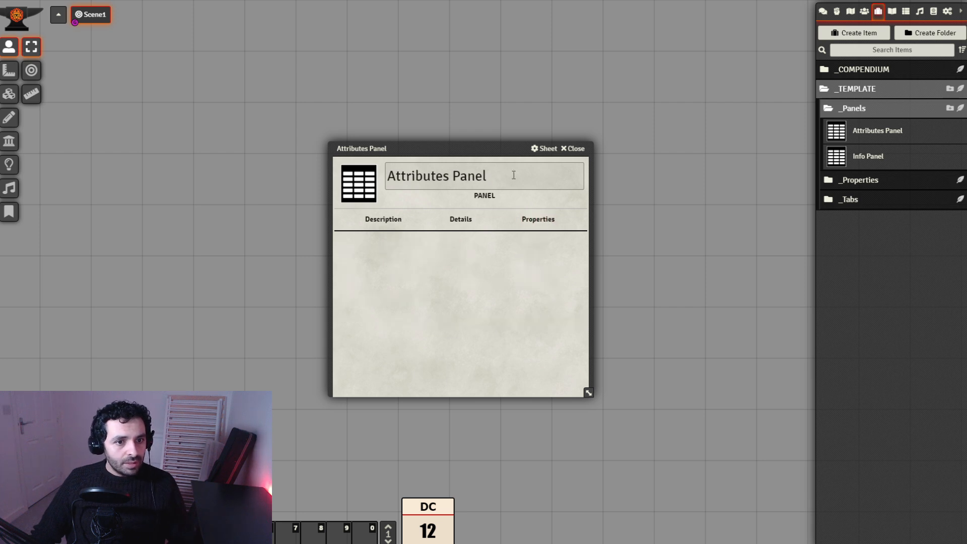
pyautogui.moveTo(497, 147); pyautogui.dragTo(443, 95)
# Step: Create a property item named Strength in the _Properties folder
pyautogui.click(899, 181)
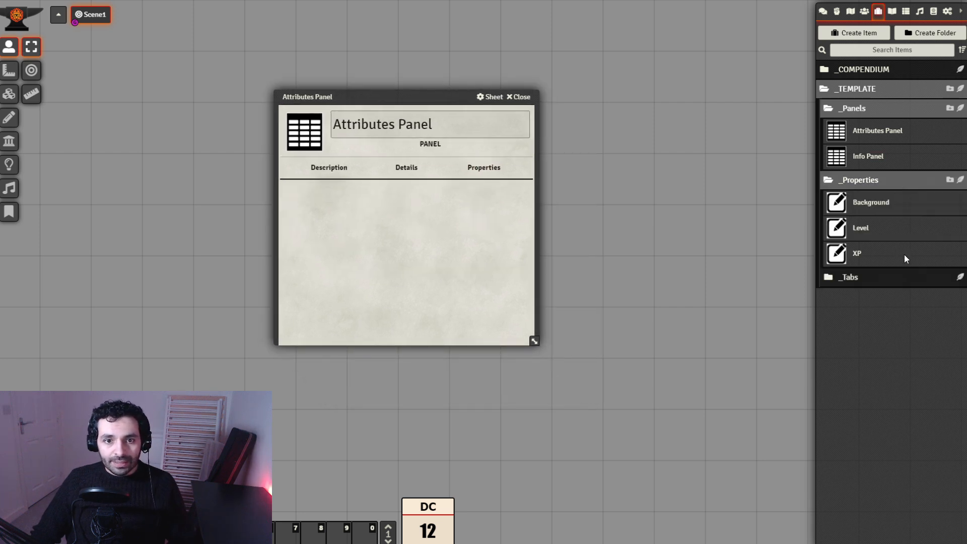
pyautogui.click(950, 180)
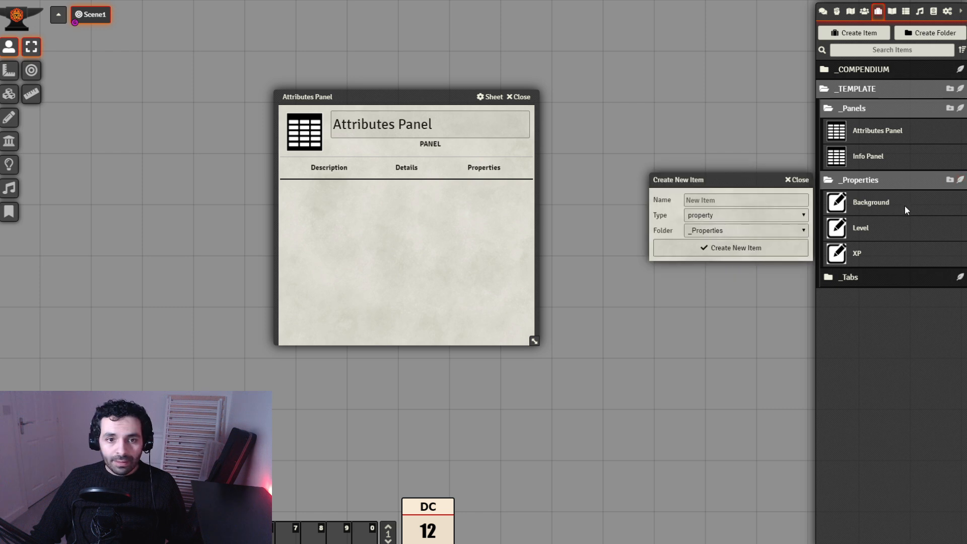
pyautogui.click(740, 200)
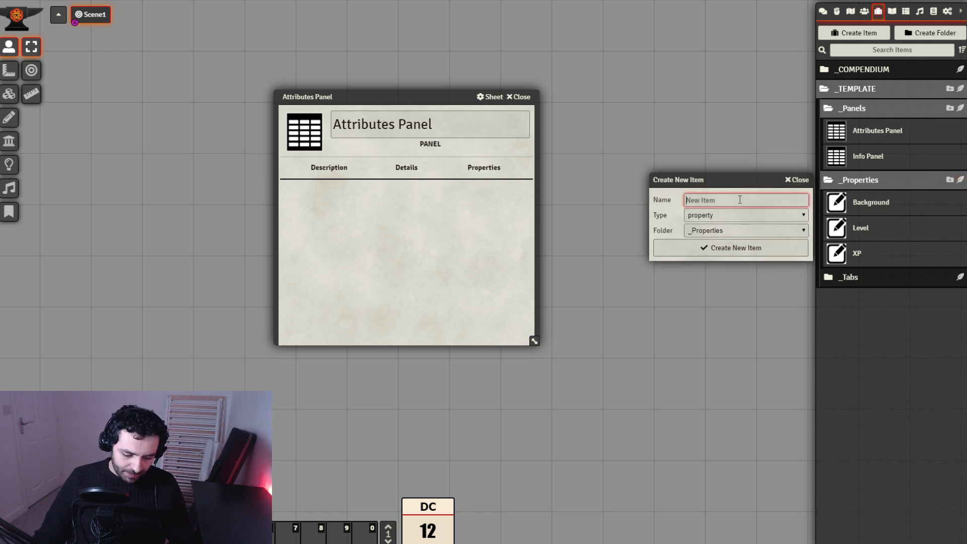
pyautogui.write('STR')
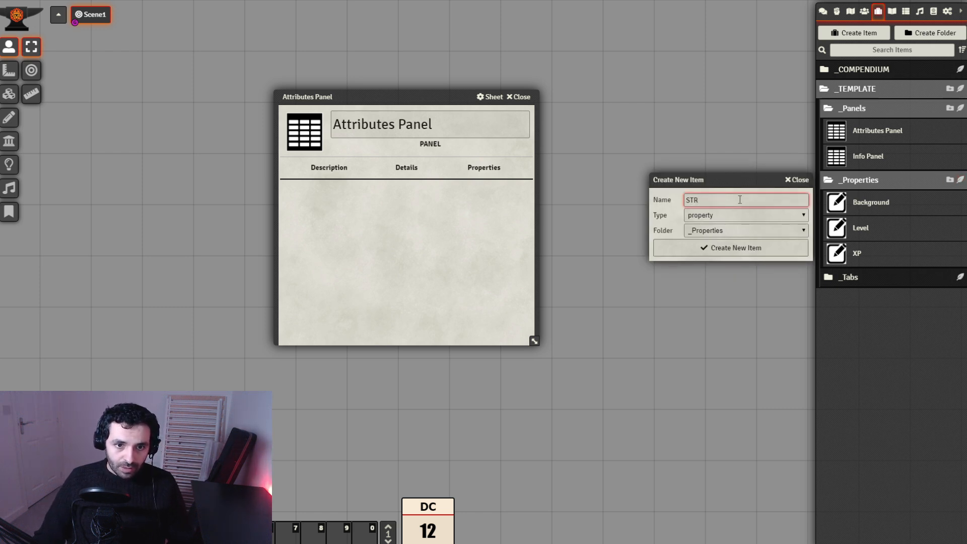
pyautogui.write('trength')
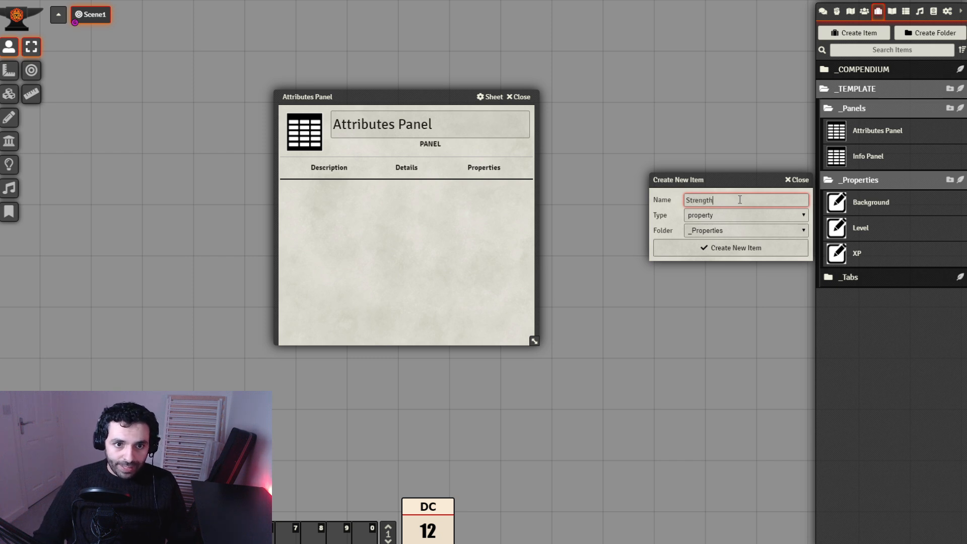
pyautogui.click(739, 247)
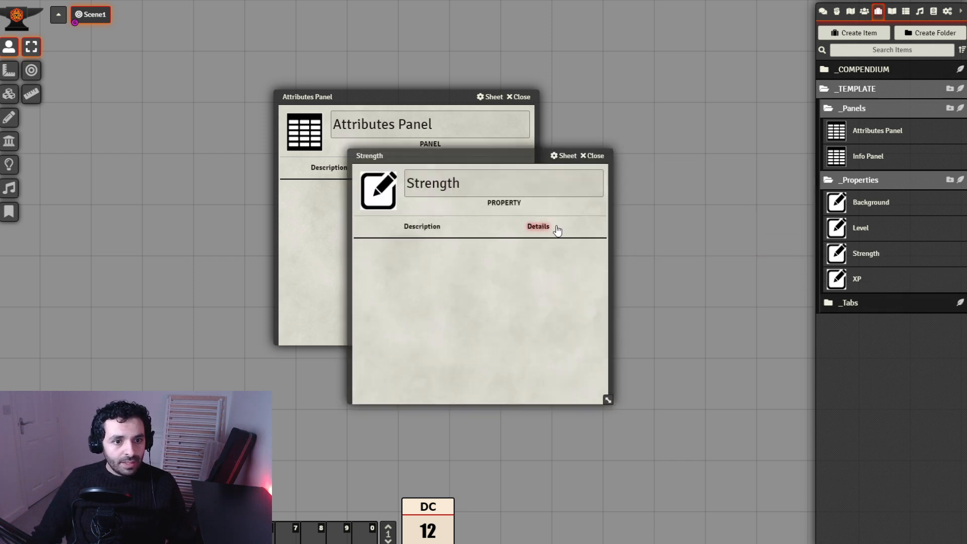
# Step: Set the Strength property's data type to simplenumeric, its default value to 10 and its key to strength
pyautogui.click(538, 226)
pyautogui.click(463, 267)
pyautogui.click(455, 287)
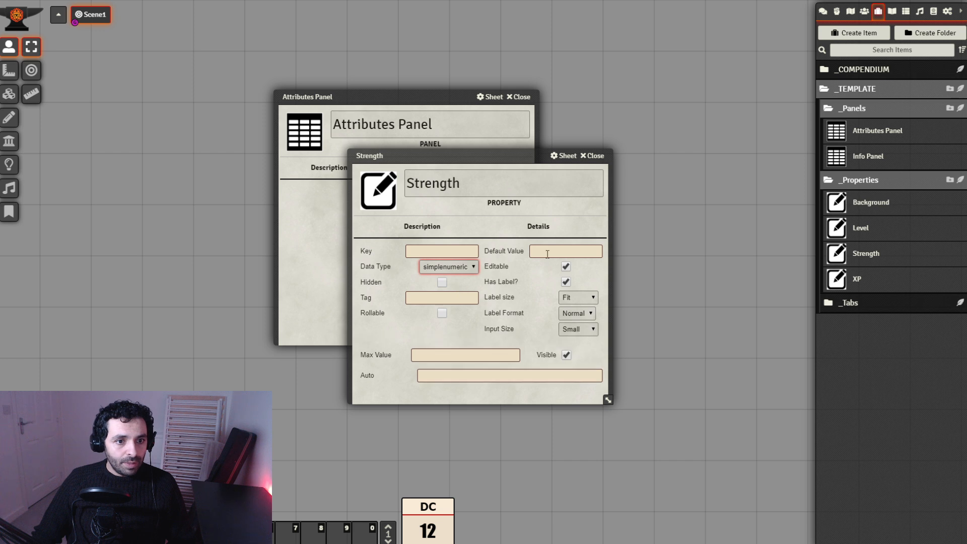
pyautogui.click(550, 253)
pyautogui.write('10')
pyautogui.click(465, 252)
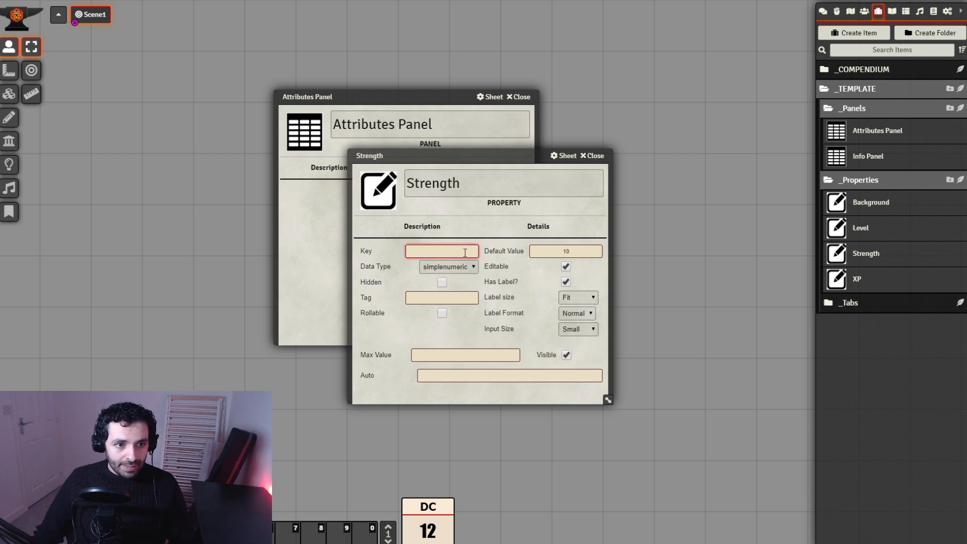
pyautogui.write('strength')
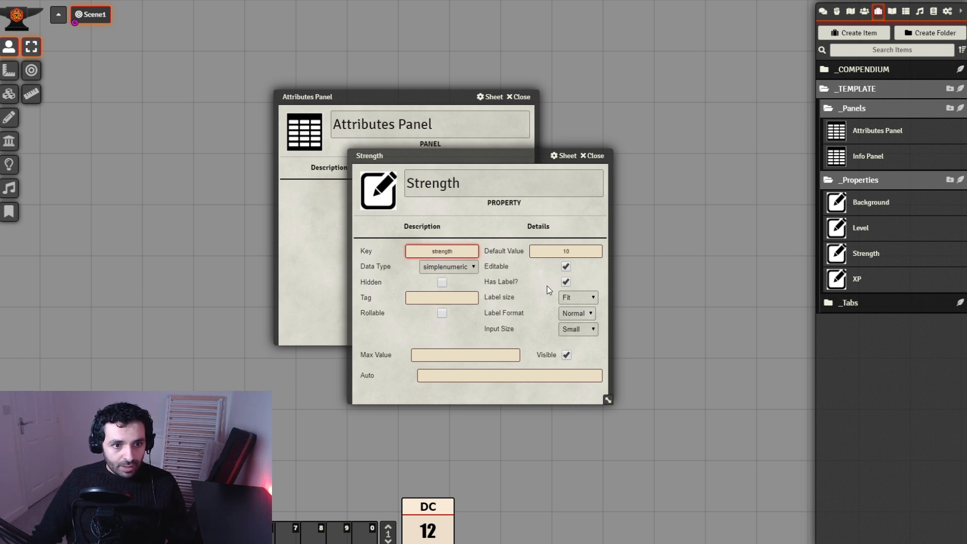
# Step: Turn off Editable and Has Label for Strength, and add the property to the Attributes Panel
pyautogui.click(566, 282)
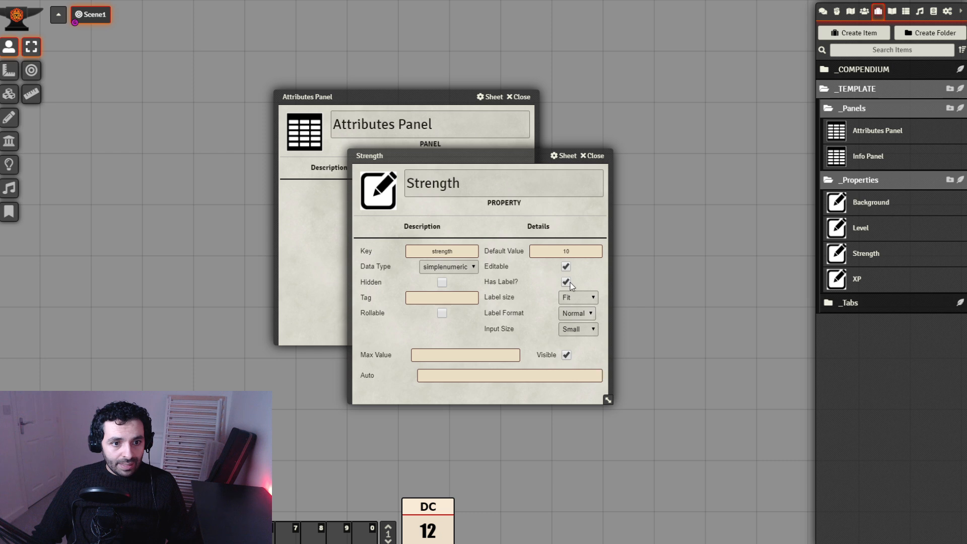
pyautogui.click(566, 283)
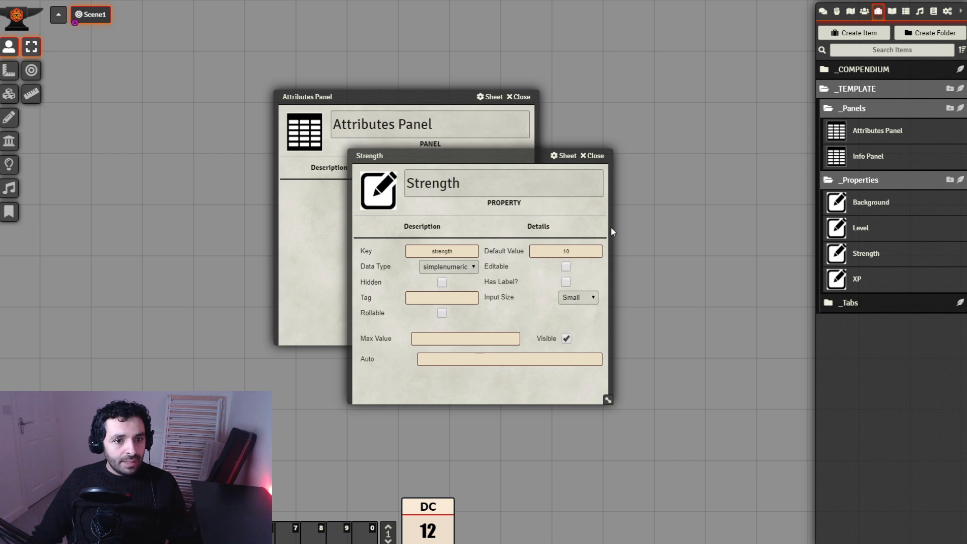
pyautogui.click(599, 156)
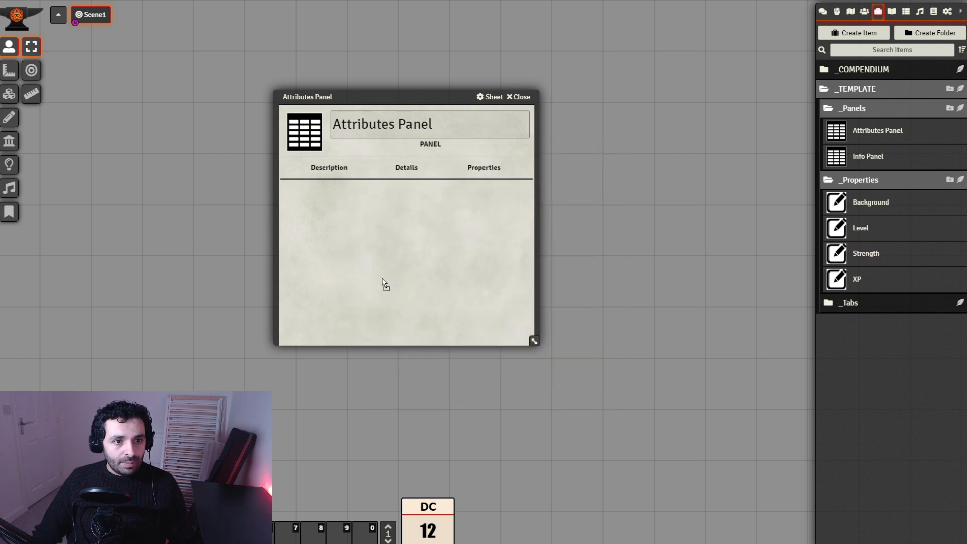
pyautogui.moveTo(398, 290); pyautogui.dragTo(360, 267)
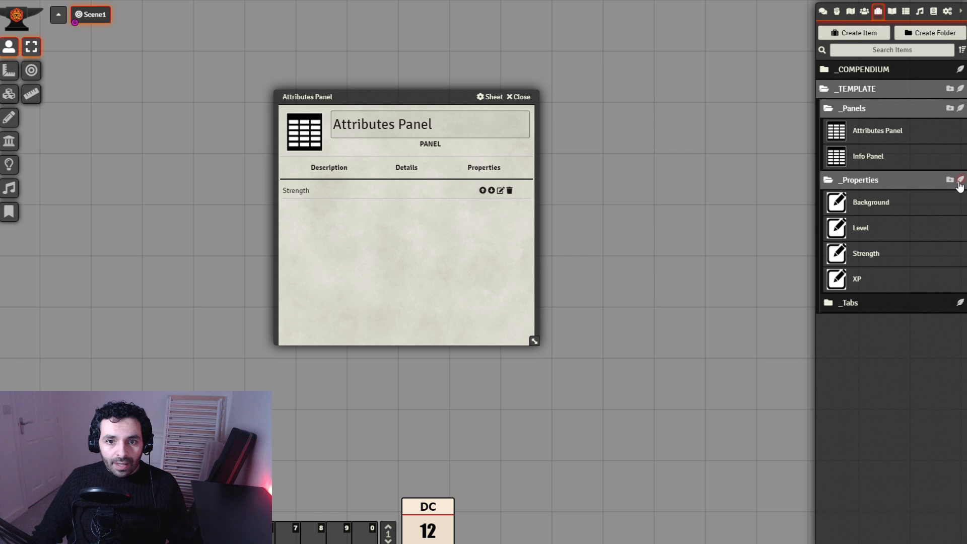
# Step: Create a second property item named STR in the _Properties folder
pyautogui.click(960, 181)
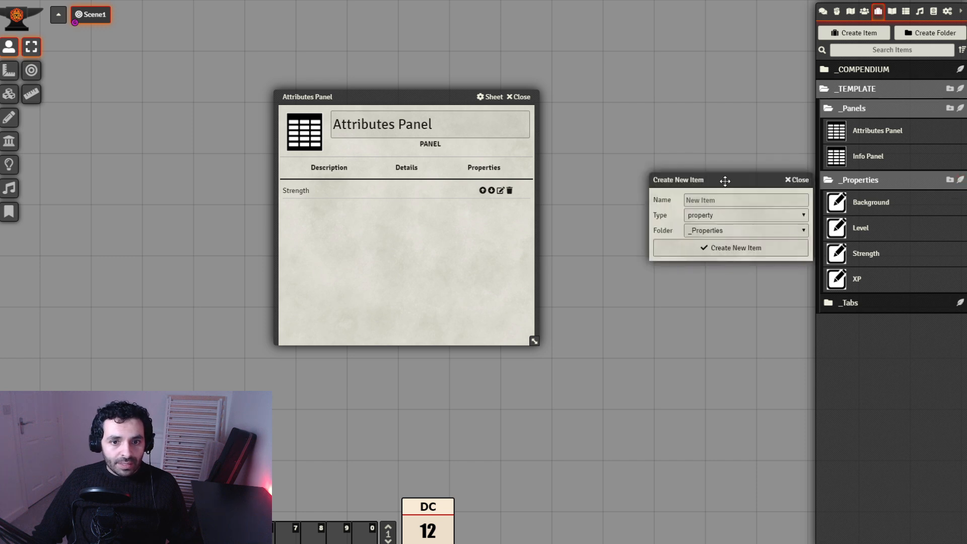
pyautogui.moveTo(725, 181); pyautogui.dragTo(676, 202)
pyautogui.click(688, 222)
pyautogui.write('STR')
pyautogui.click(703, 268)
# Step: Give the STR property the key STR and the data type simplenumeric
pyautogui.moveTo(476, 155); pyautogui.dragTo(558, 215)
pyautogui.click(620, 286)
pyautogui.click(534, 312)
pyautogui.write('STR')
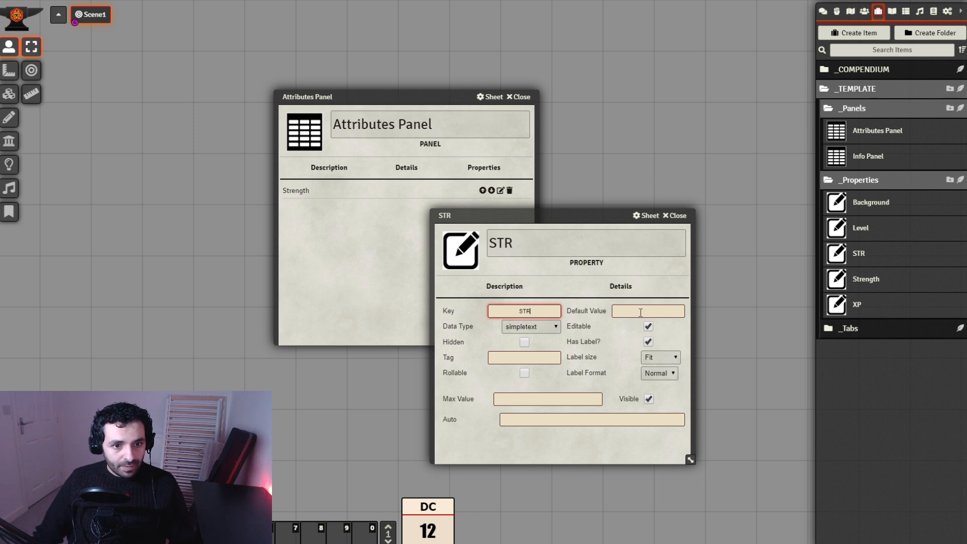
pyautogui.click(554, 326)
pyautogui.click(541, 347)
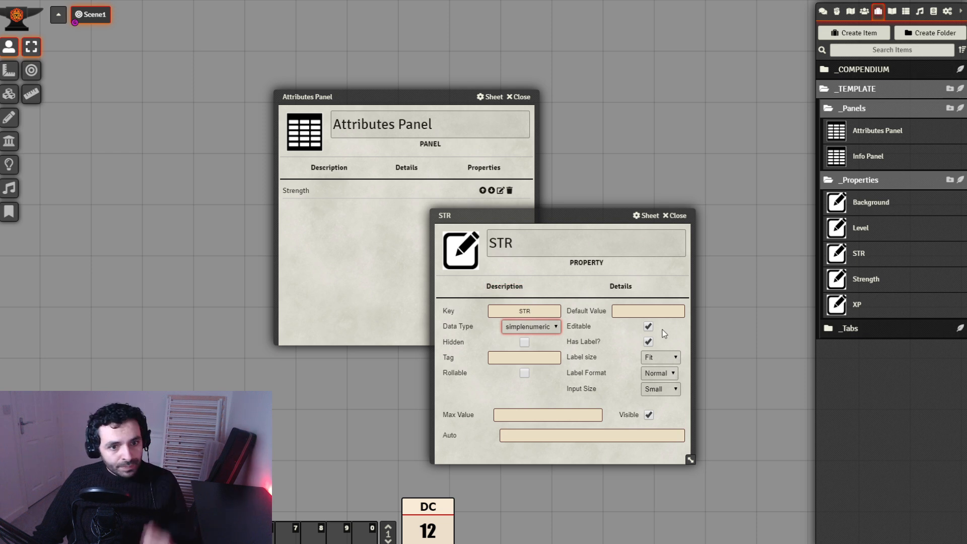
# Step: Set the STR property's tag to STR and turn off Editable
pyautogui.click(864, 281)
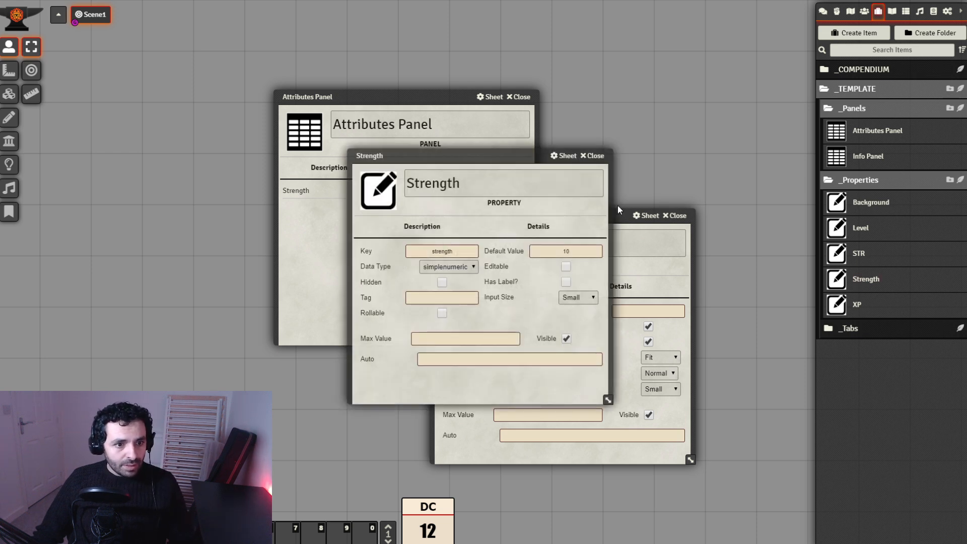
pyautogui.click(594, 155)
pyautogui.click(530, 355)
pyautogui.write('STR')
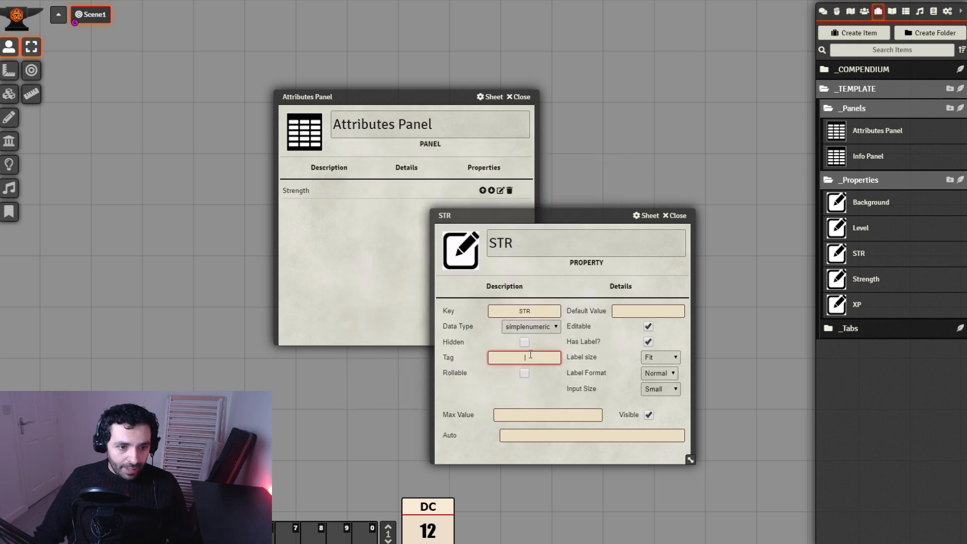
pyautogui.click(577, 452)
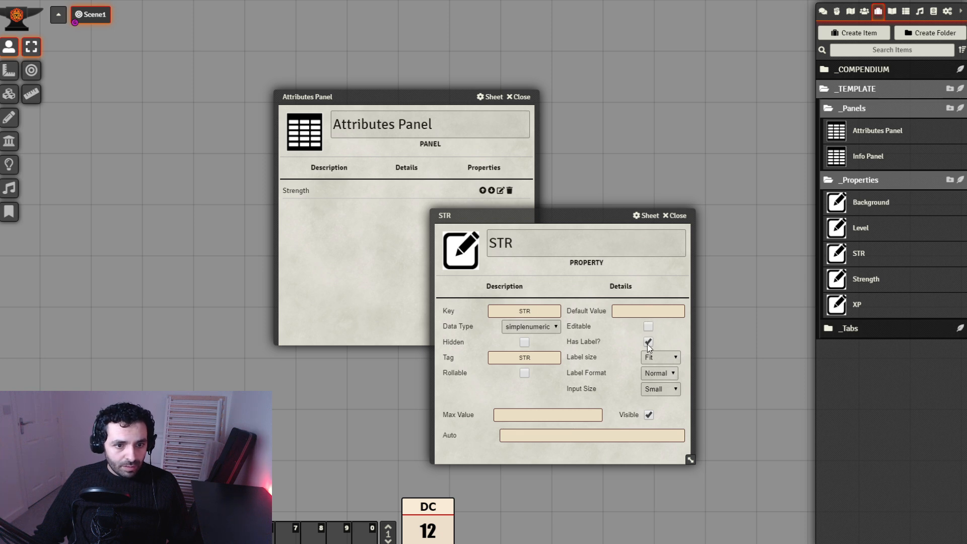
# Step: Start the STR property's Auto expression with %[] and move the STR and Attributes Panel windows apart
pyautogui.click(564, 432)
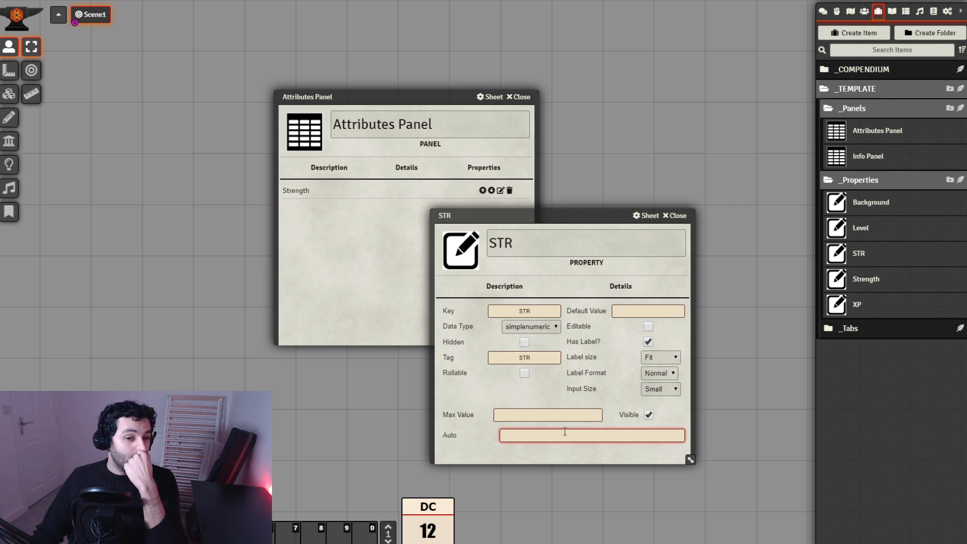
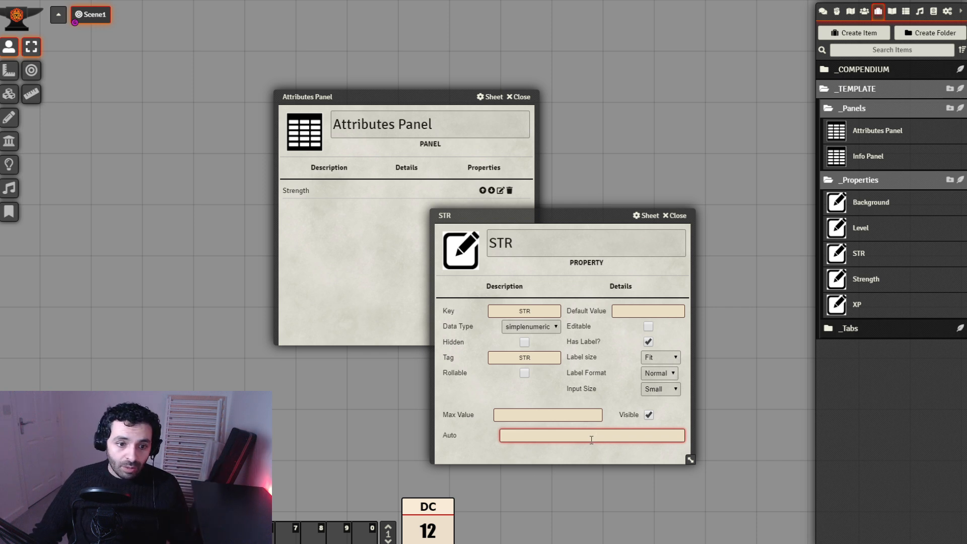
pyautogui.write('%[')
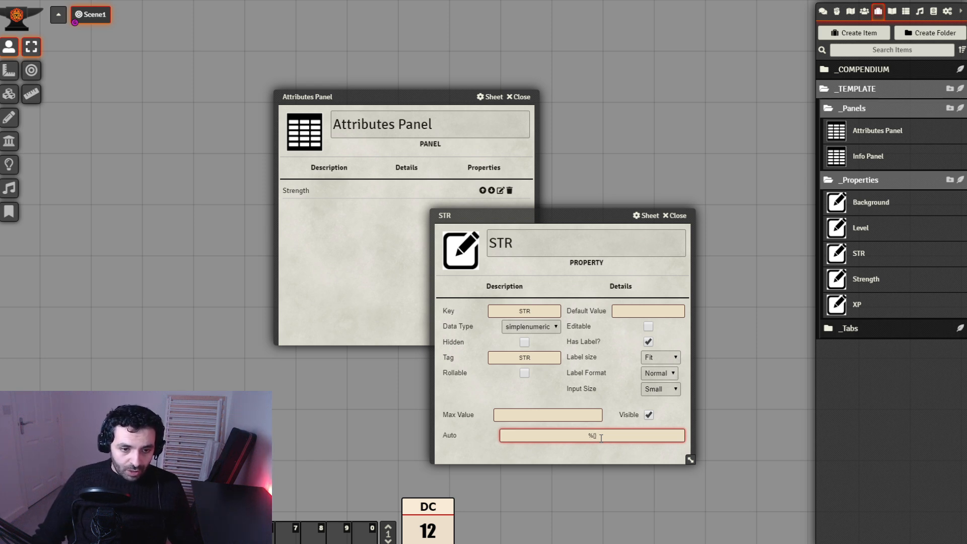
pyautogui.moveTo(580, 217); pyautogui.dragTo(612, 208)
pyautogui.moveTo(456, 97); pyautogui.dragTo(318, 60)
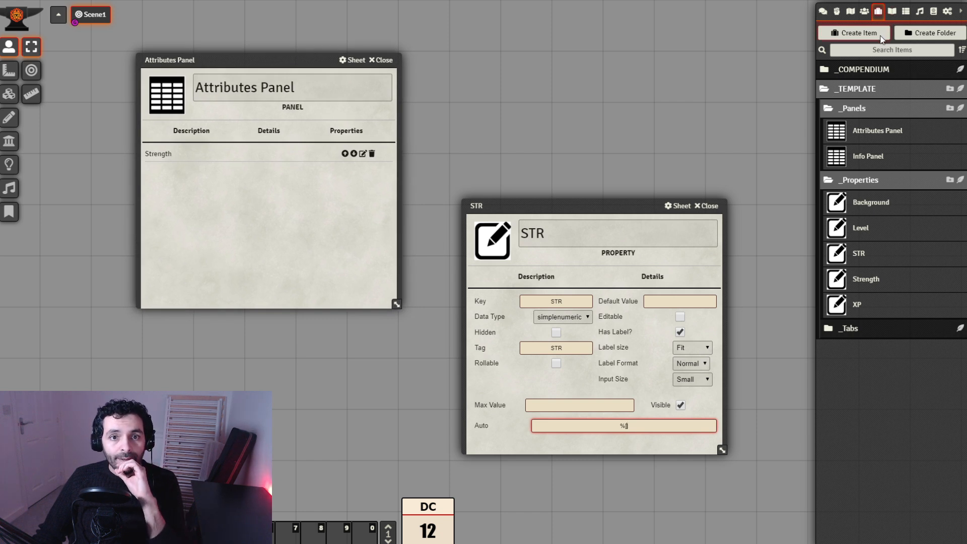
# Step: Create a scratch property item named rthwth outside any folder and move its sheet off the STR sheet
pyautogui.click(893, 14)
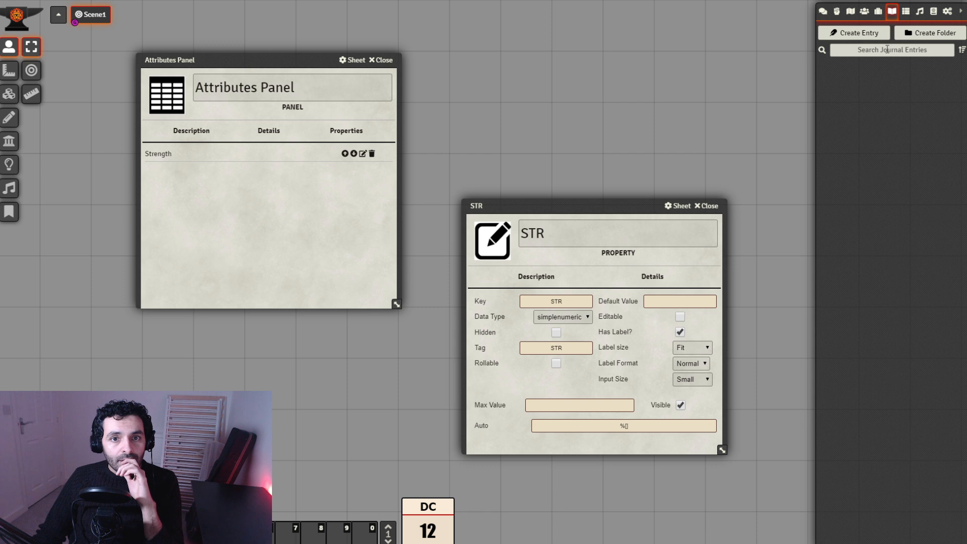
pyautogui.click(878, 11)
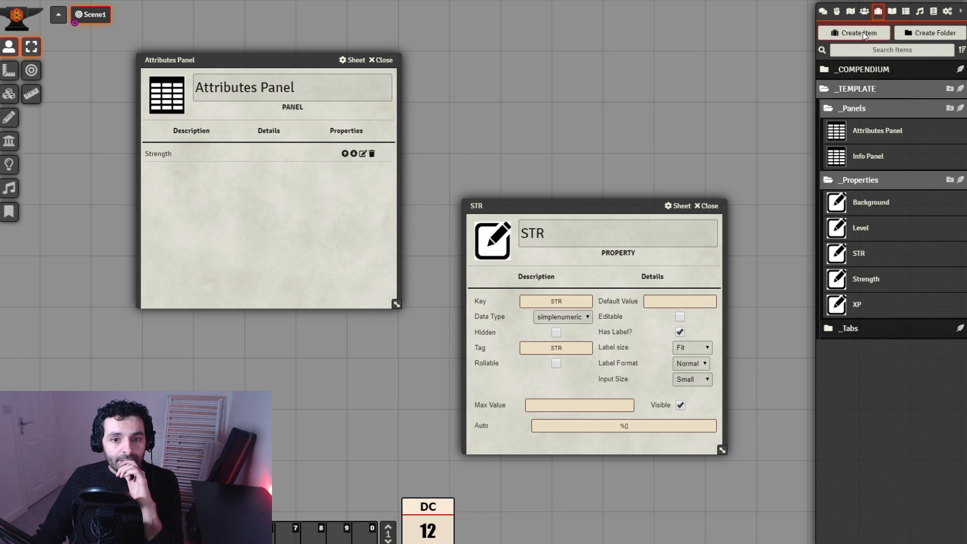
pyautogui.click(862, 33)
pyautogui.click(726, 51)
pyautogui.write('rthwth')
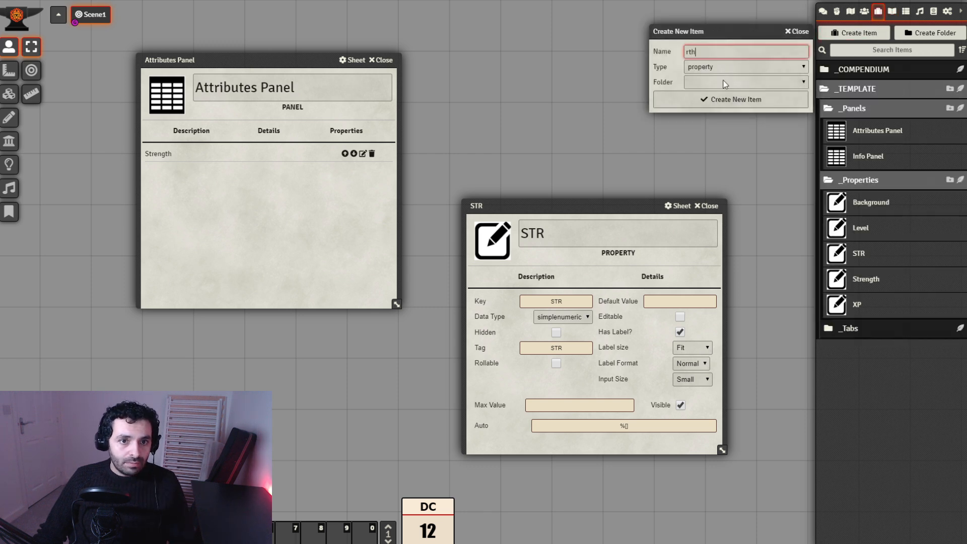
pyautogui.click(730, 99)
pyautogui.moveTo(463, 160); pyautogui.dragTo(234, 151)
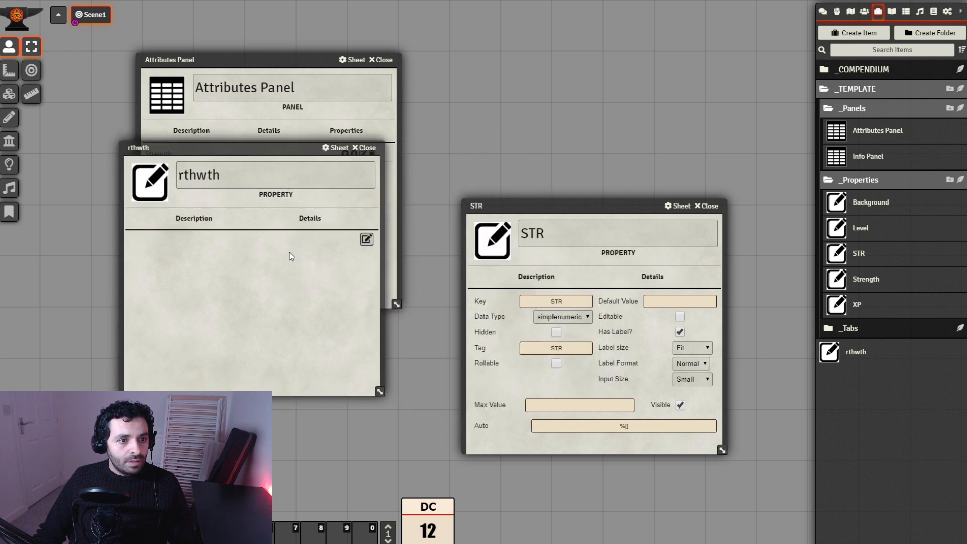
# Step: Write %[@{strength}] as Heading 1 text in the rthwth item's description
pyautogui.click(366, 239)
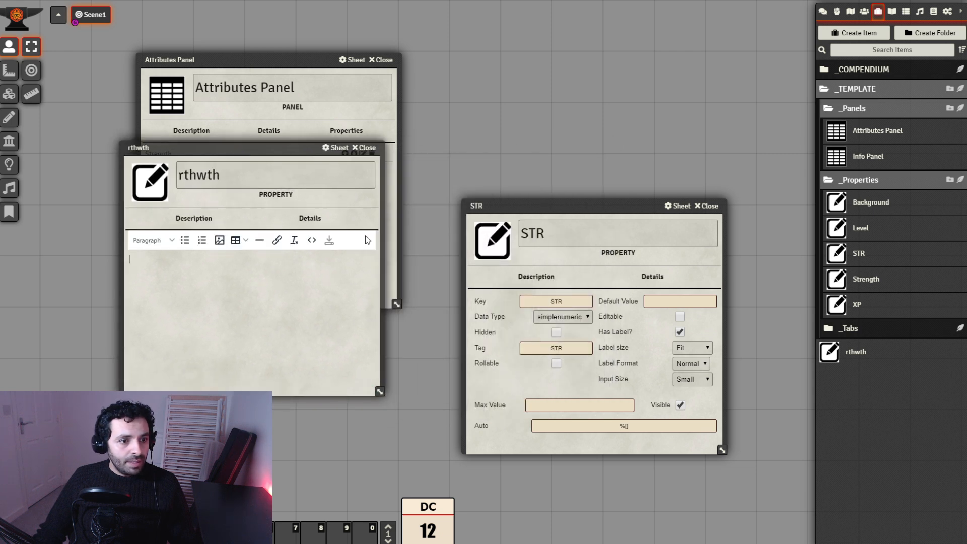
pyautogui.click(167, 241)
pyautogui.moveTo(166, 262)
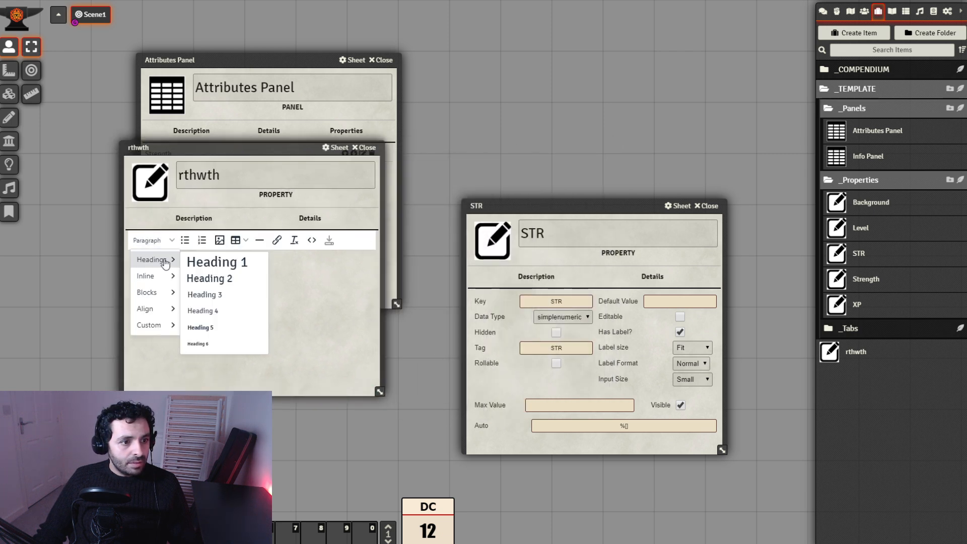
pyautogui.click(207, 262)
pyautogui.write('%[]')
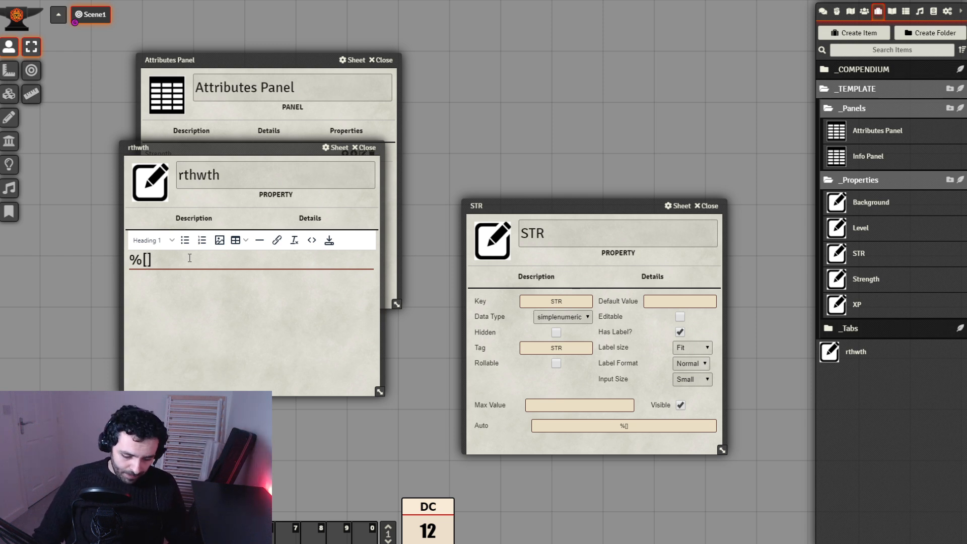
pyautogui.write('@{}')
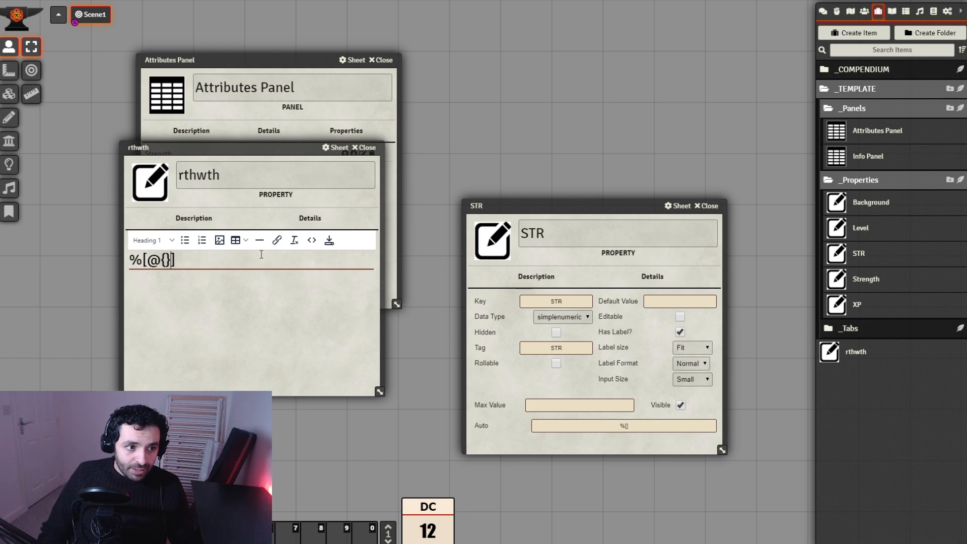
pyautogui.write('strength')
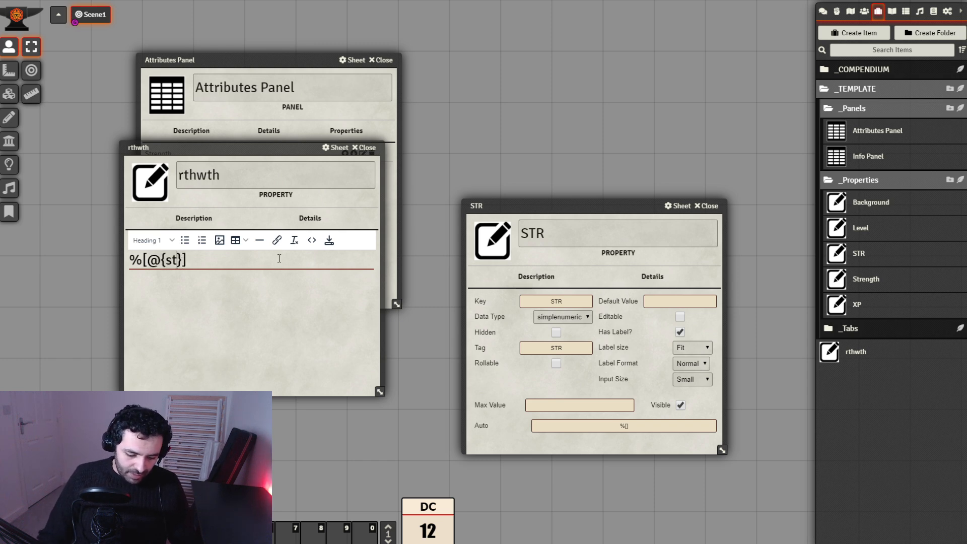
# Step: Highlight the @{strength} reference inside the expression in the rthwth description
pyautogui.moveTo(223, 259); pyautogui.dragTo(152, 262)
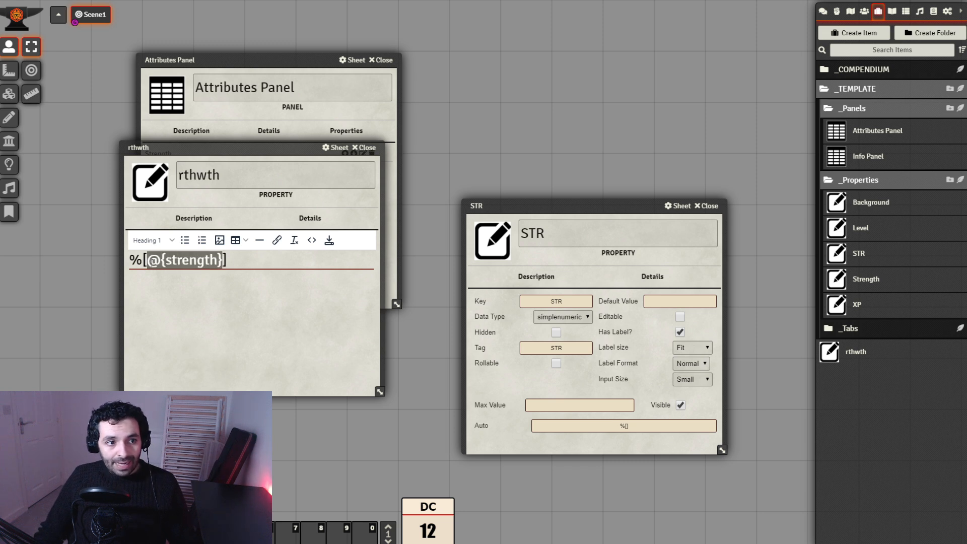
pyautogui.click(226, 260)
pyautogui.moveTo(224, 260); pyautogui.dragTo(147, 261)
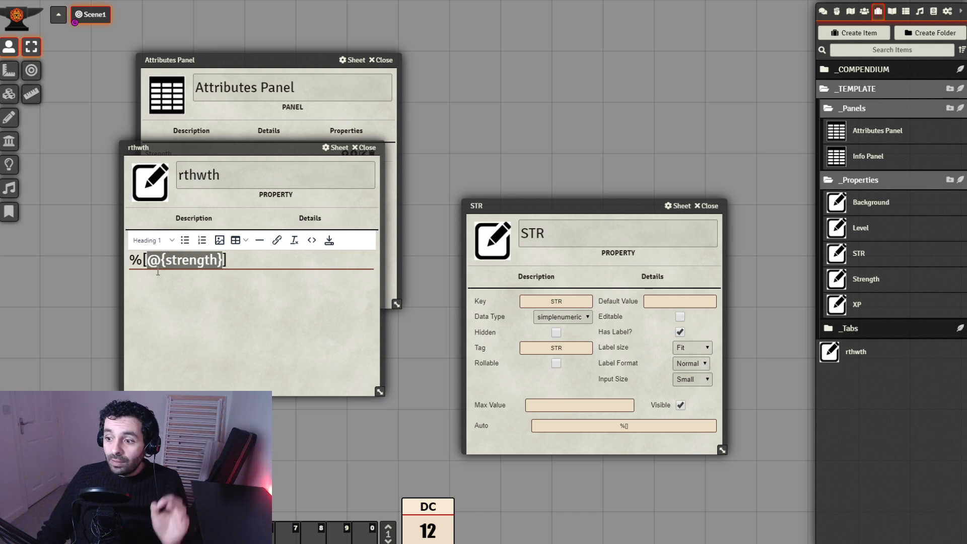
pyautogui.click(202, 240)
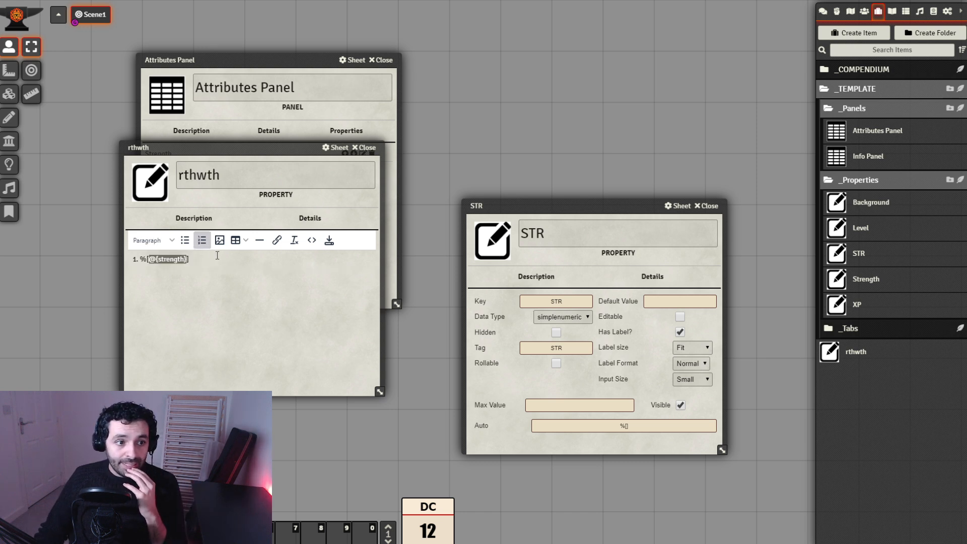
pyautogui.click(195, 261)
pyautogui.doubleClick(205, 262)
pyautogui.hotkey('ctrl', 'z')
# Step: Extend the expression in the rthwth description to %[@{strength},0:0,12:1,15:2]
pyautogui.click(277, 260)
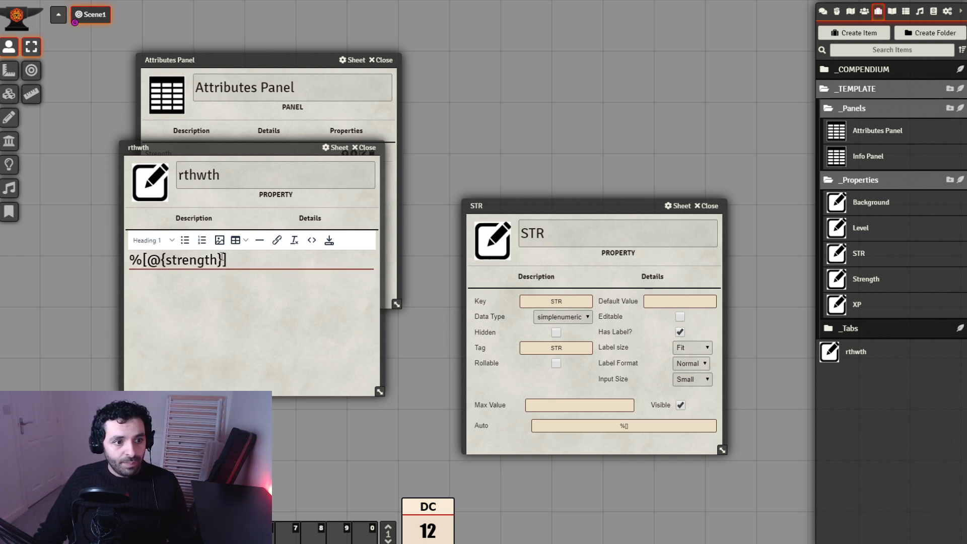
pyautogui.write(',')
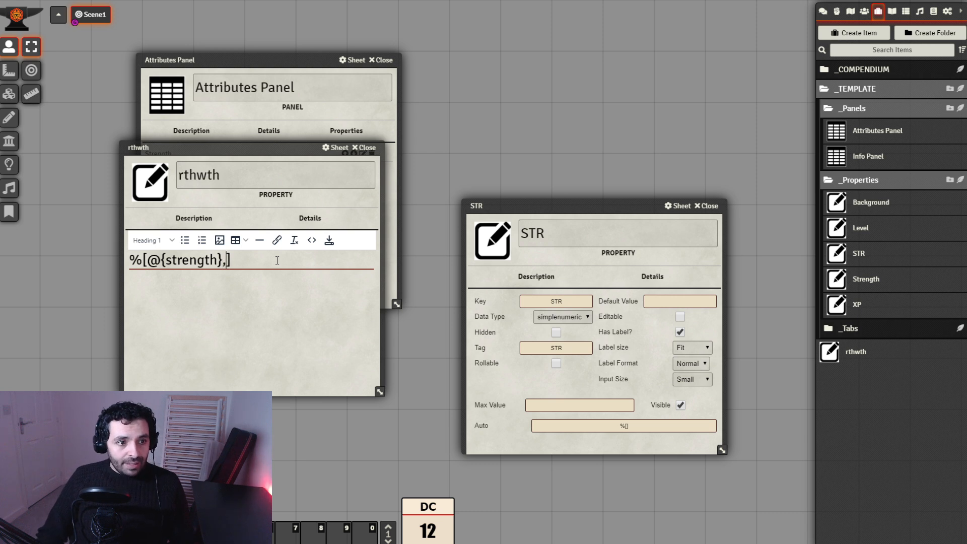
pyautogui.write('0:0')
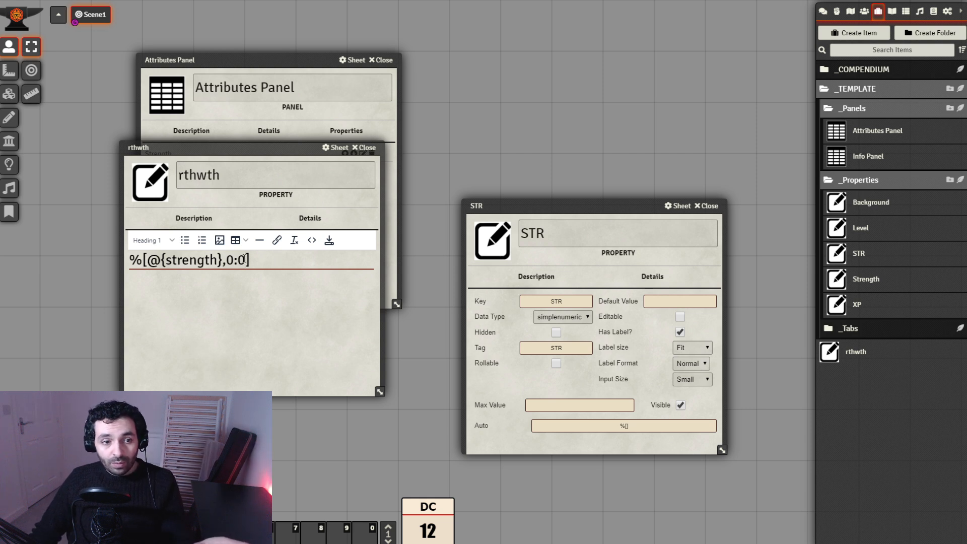
pyautogui.write(',')
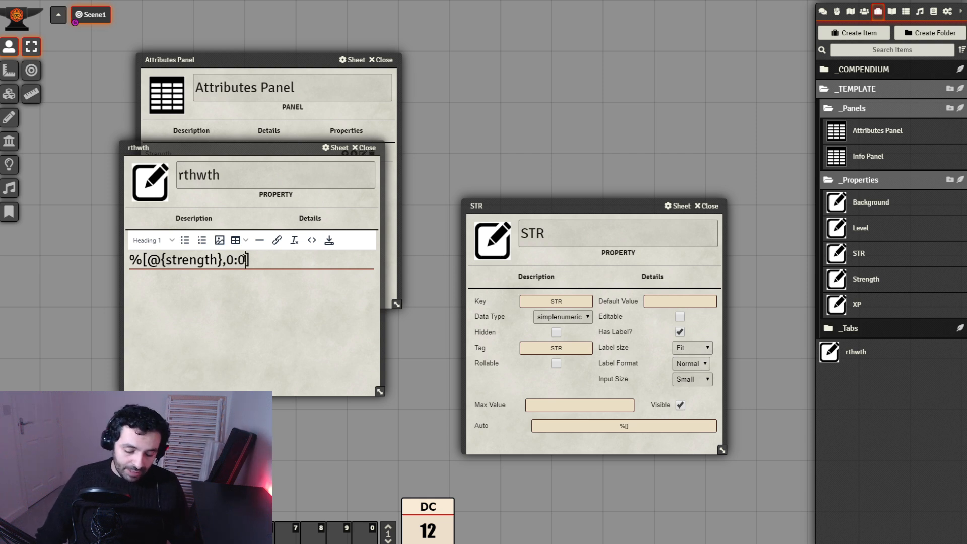
pyautogui.write('12')
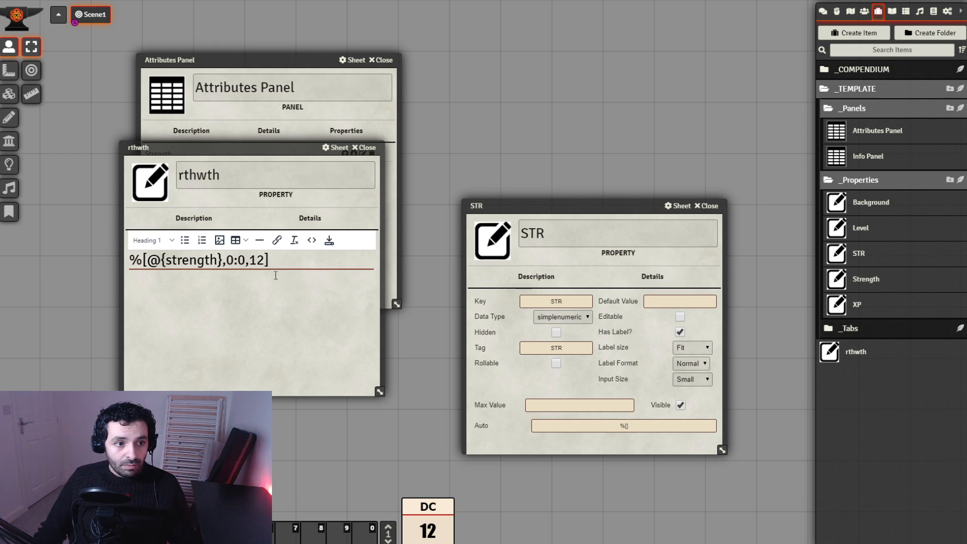
pyautogui.write(':1,')
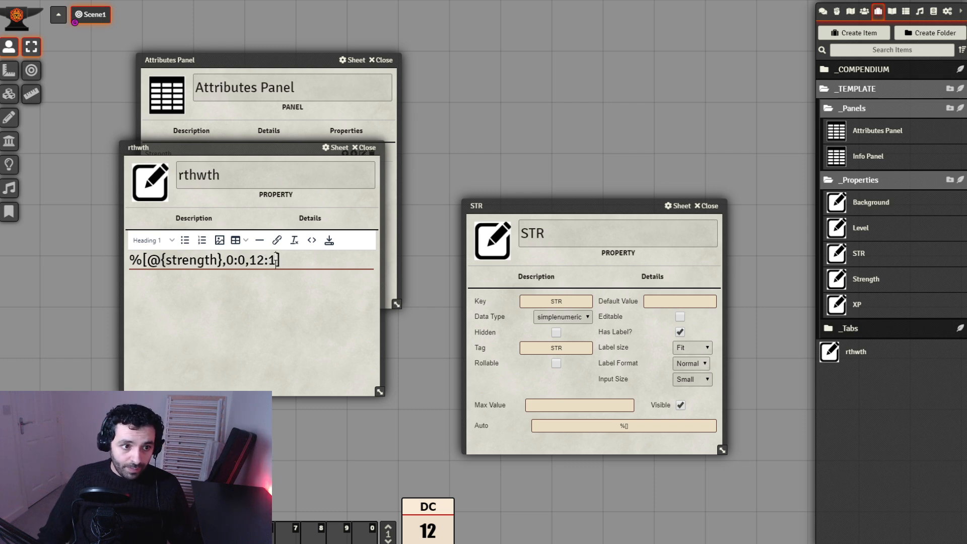
pyautogui.write('15:1')
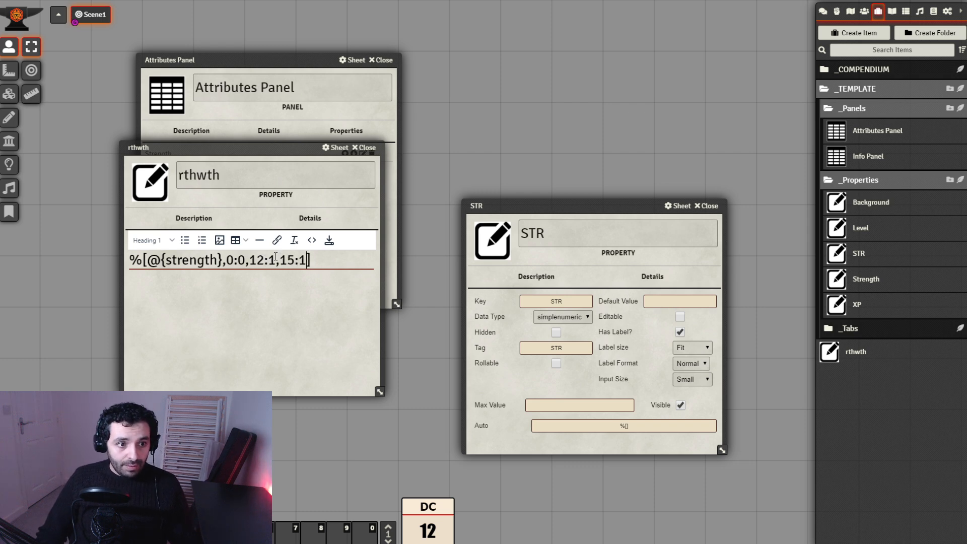
pyautogui.press('BackSpace')
pyautogui.write('2')
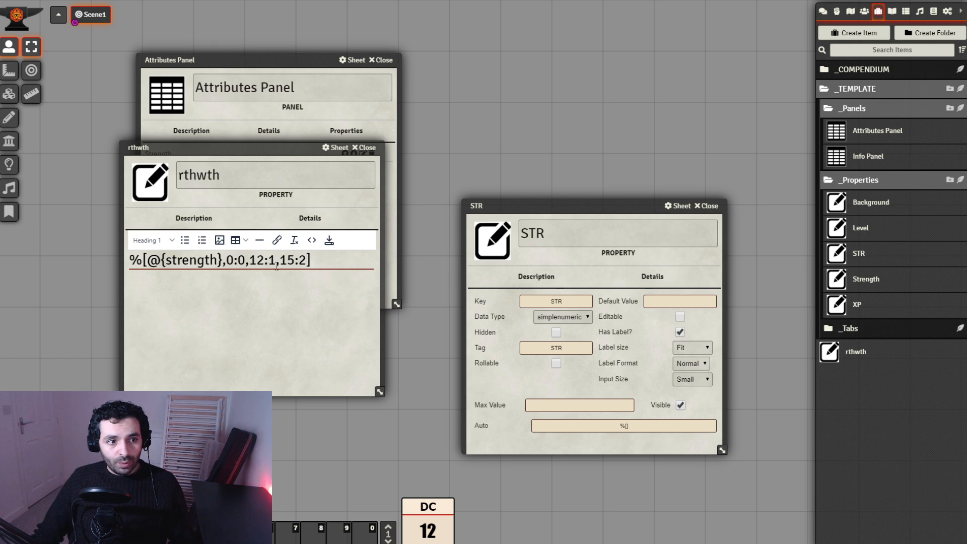
# Step: Copy the full expression from the rthwth description into the STR property's Auto field and move the rthwth sheet aside
pyautogui.hotkey('ctrl', 'a')
pyautogui.hotkey('ctrl', 'c')
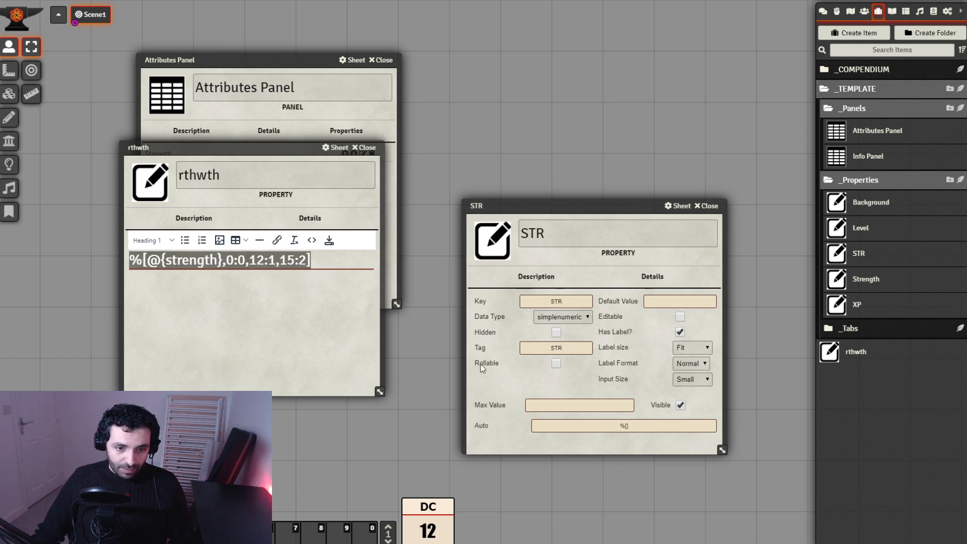
pyautogui.click(641, 427)
pyautogui.hotkey('ctrl', 'v')
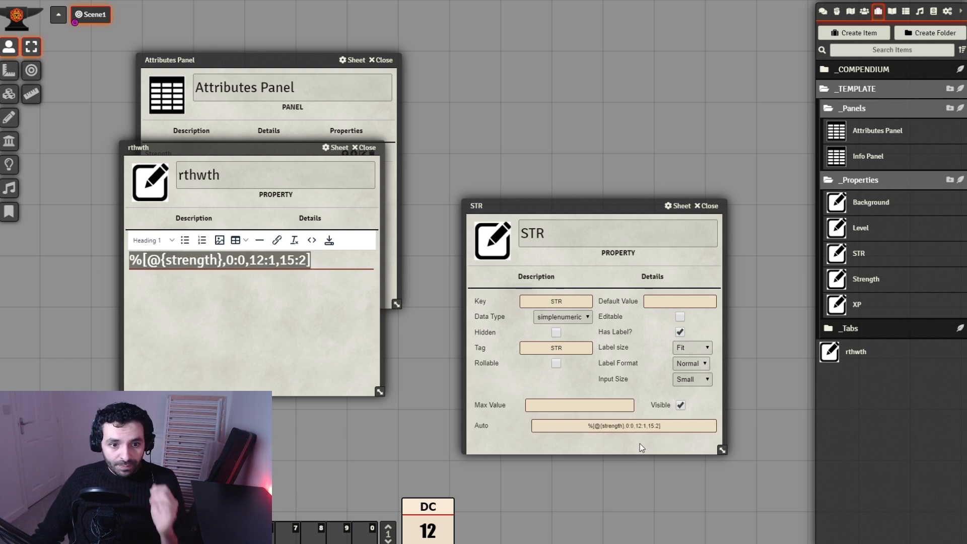
pyautogui.moveTo(244, 157); pyautogui.dragTo(175, 255)
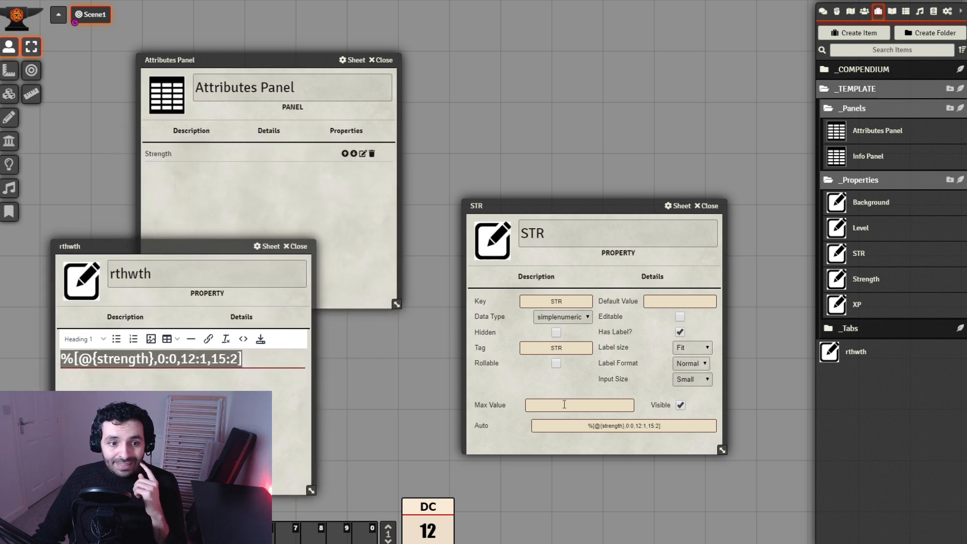
# Step: Highlight the whole Auto expression of the STR property and the word strength inside it
pyautogui.moveTo(660, 427); pyautogui.dragTo(558, 417)
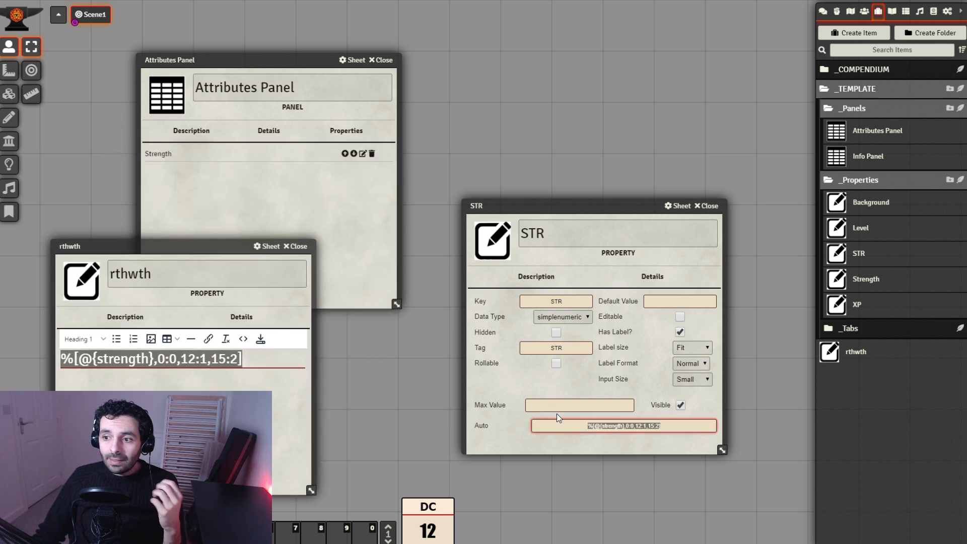
pyautogui.click(663, 425)
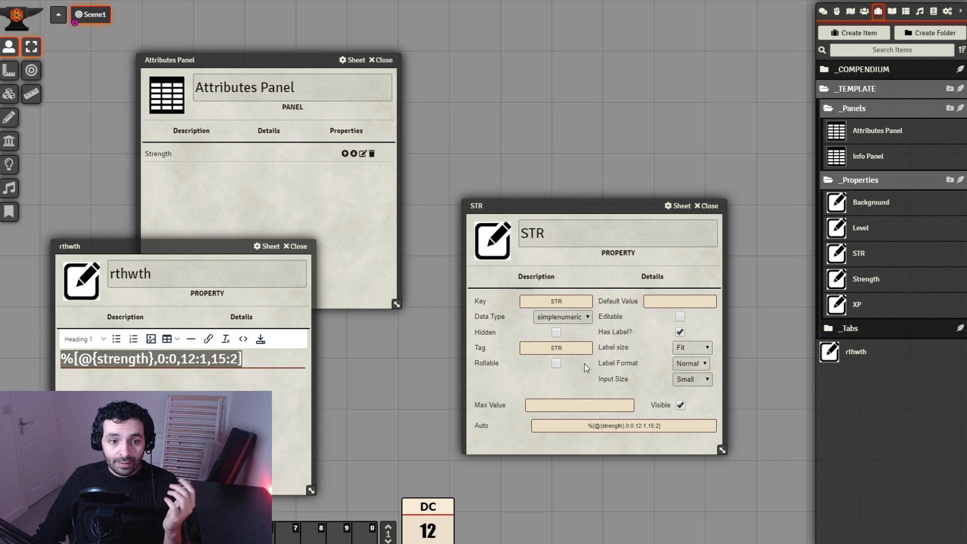
pyautogui.doubleClick(613, 427)
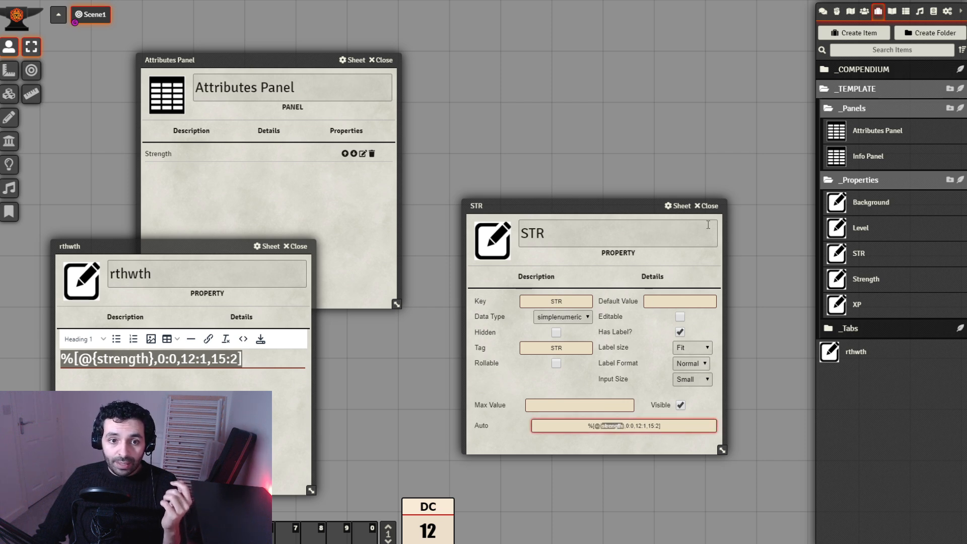
# Step: Close the STR sheet and add the STR property to the Attributes Panel's properties
pyautogui.click(710, 208)
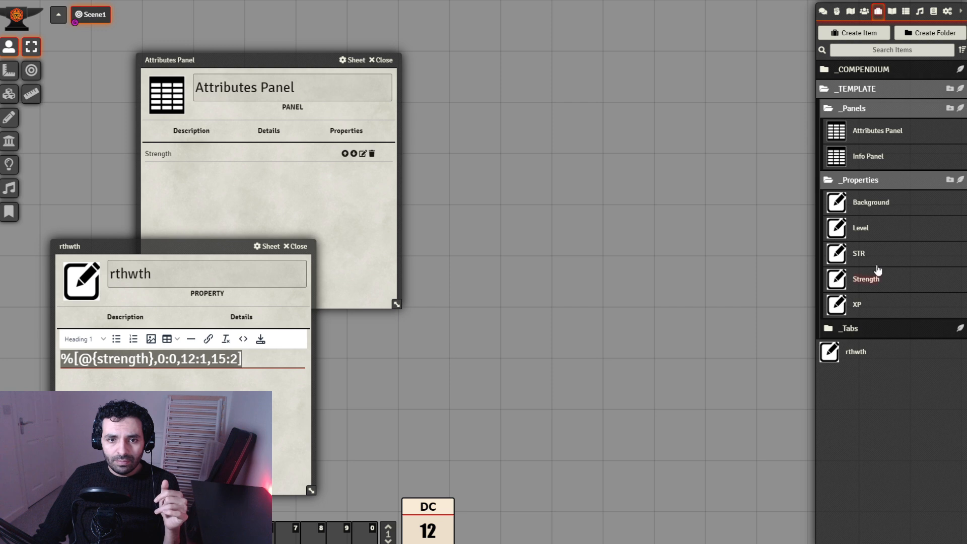
pyautogui.moveTo(284, 64); pyautogui.dragTo(558, 81)
pyautogui.moveTo(864, 264); pyautogui.dragTo(453, 229)
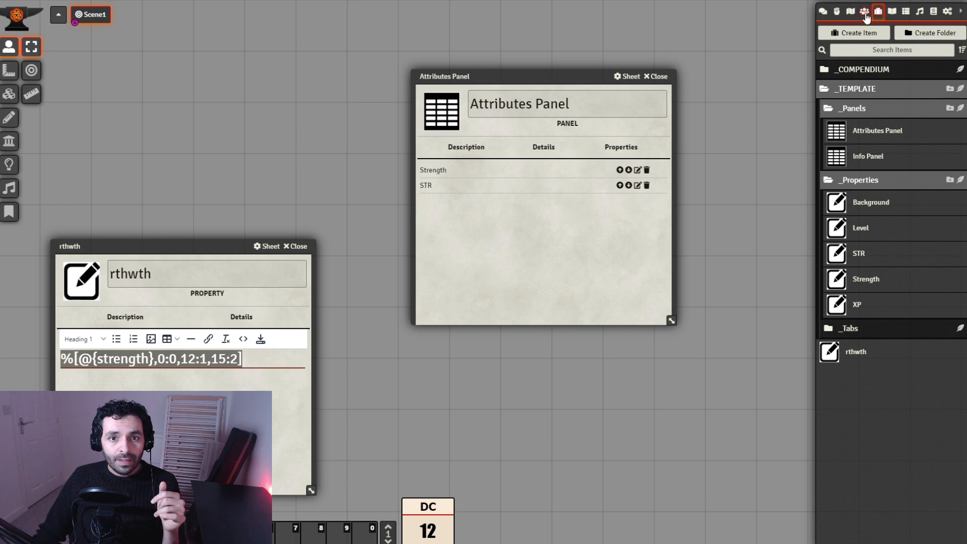
# Step: Rebuild the sheet of the _pctemplate actor
pyautogui.click(864, 11)
pyautogui.click(876, 76)
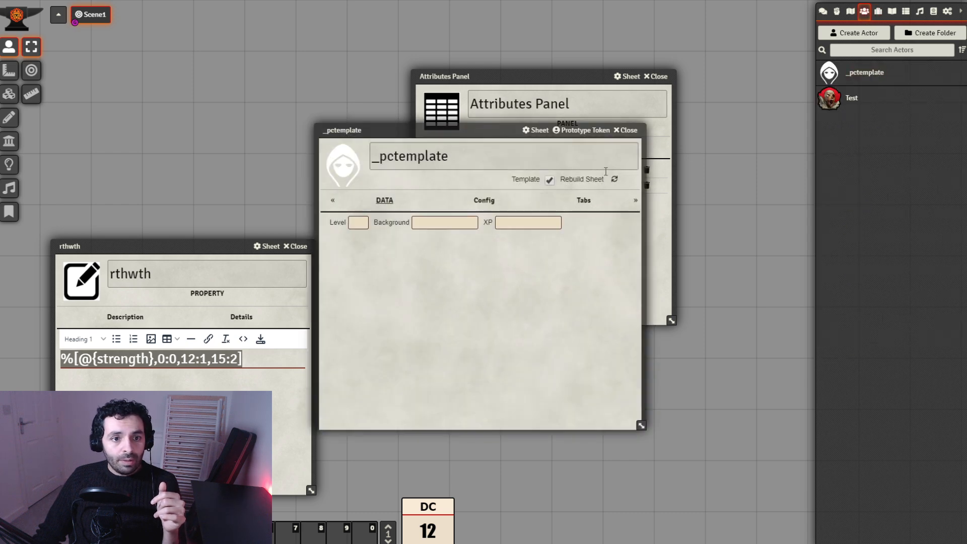
pyautogui.click(617, 180)
pyautogui.click(865, 11)
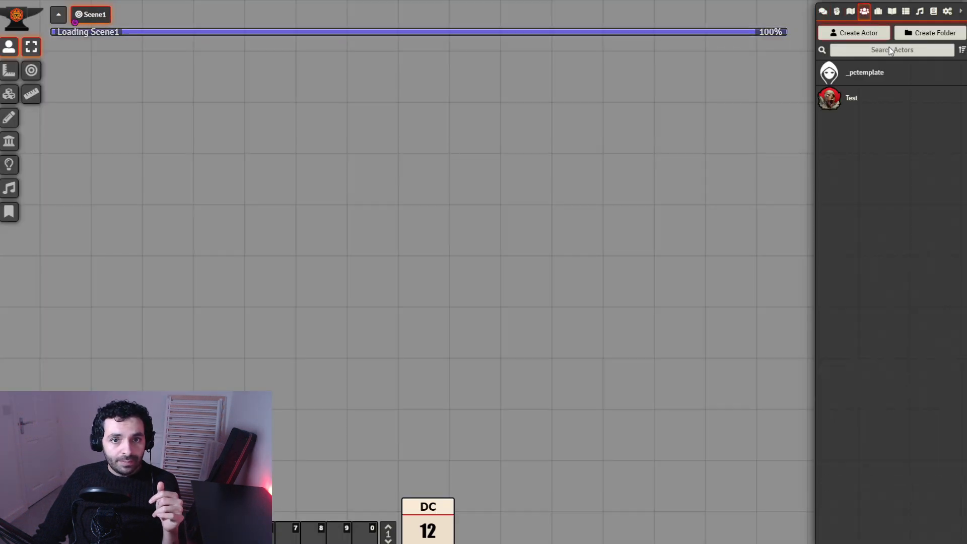
# Step: Switch the Test actor's template to Default and close its sheet
pyautogui.click(851, 99)
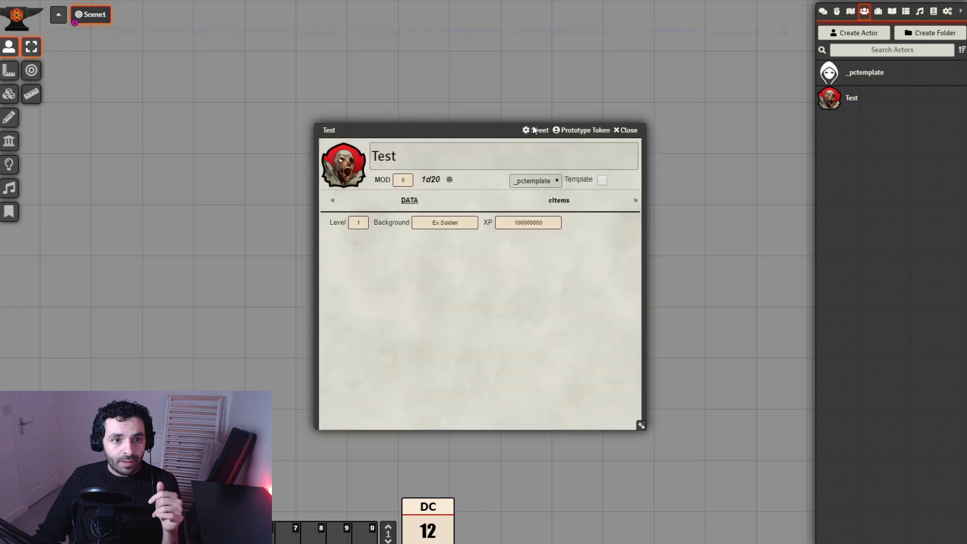
pyautogui.click(525, 192)
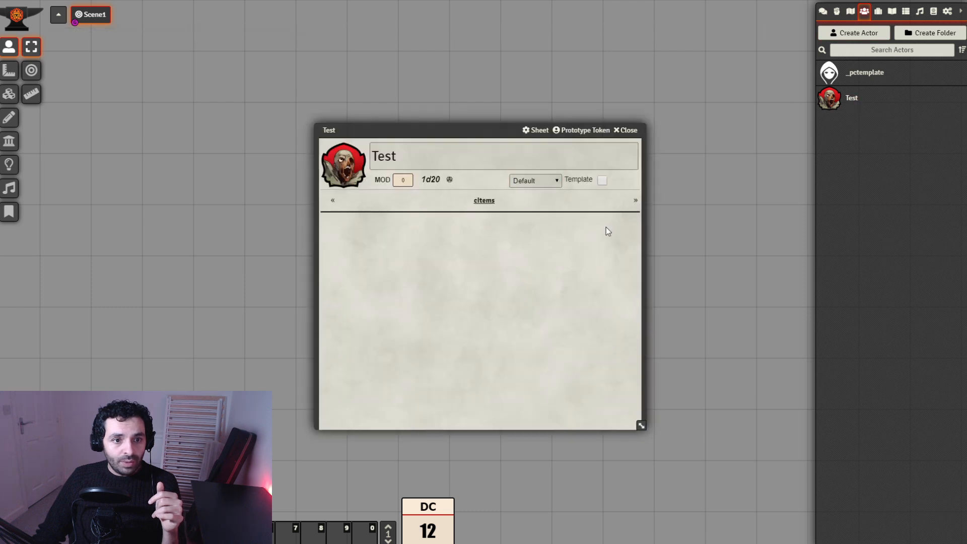
pyautogui.click(629, 131)
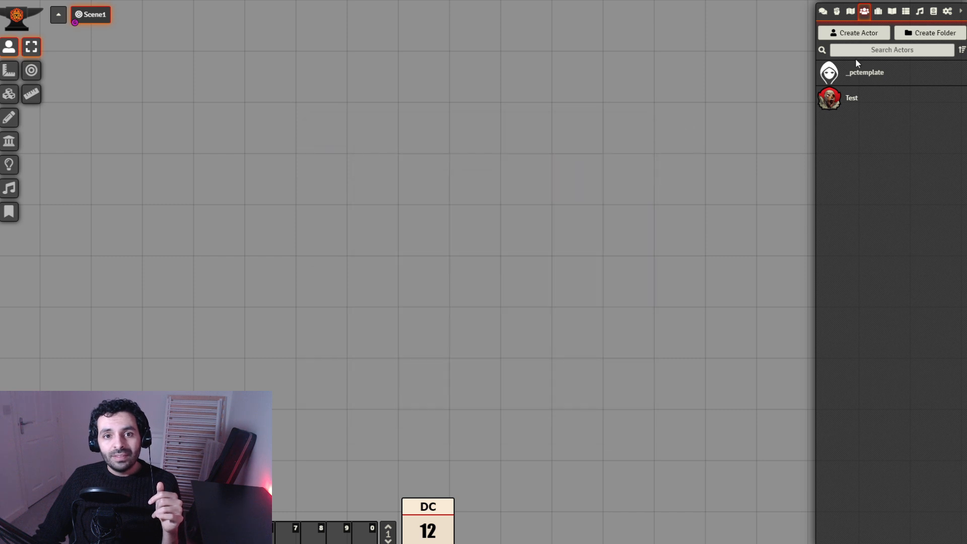
# Step: Add the Attributes Panel to the panels of the DATA tab item in the _Tabs folder and close its sheet
pyautogui.click(878, 11)
pyautogui.click(862, 87)
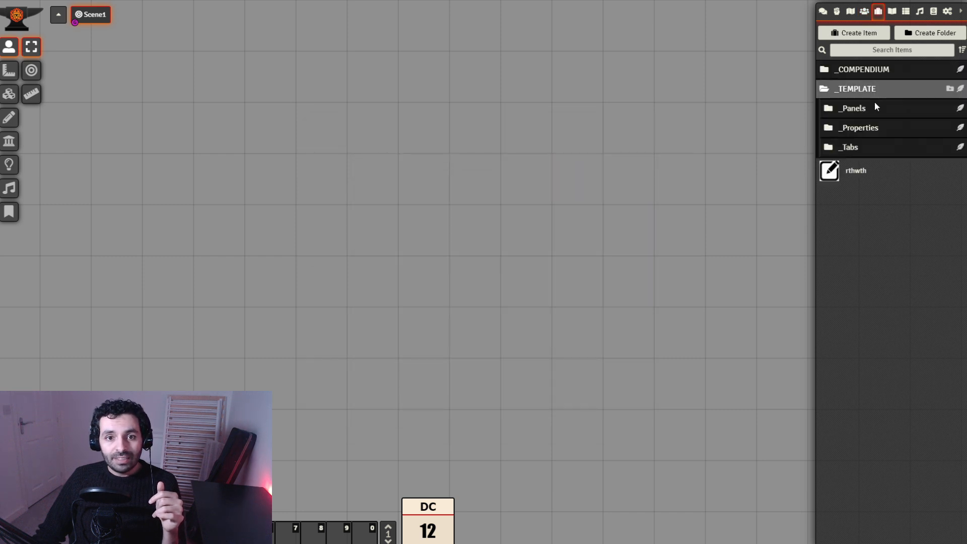
pyautogui.click(862, 109)
pyautogui.click(866, 200)
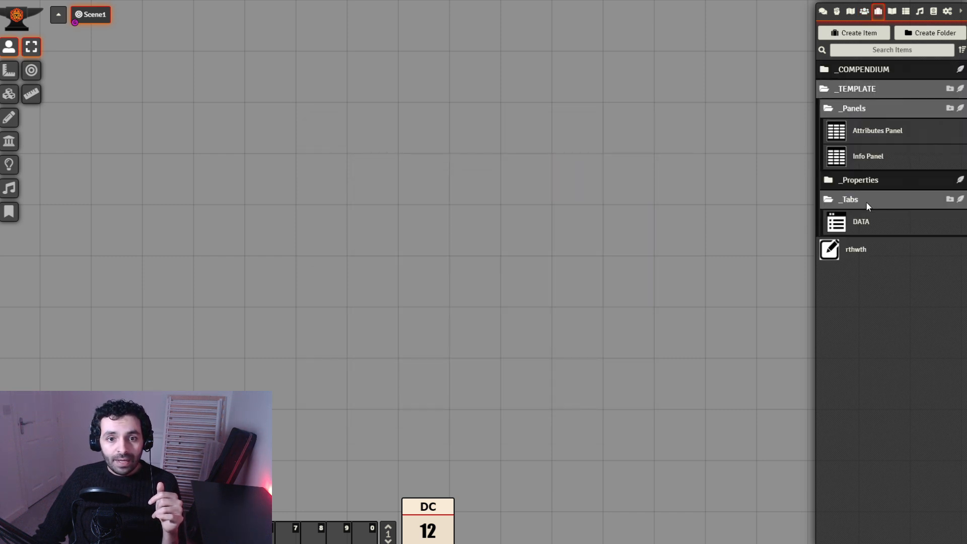
pyautogui.click(865, 223)
pyautogui.click(557, 229)
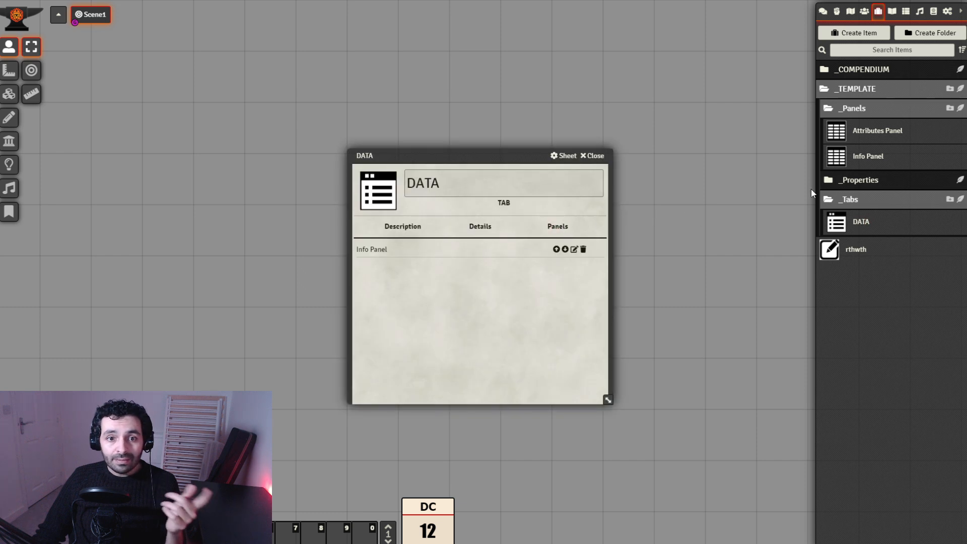
pyautogui.moveTo(887, 136); pyautogui.dragTo(464, 309)
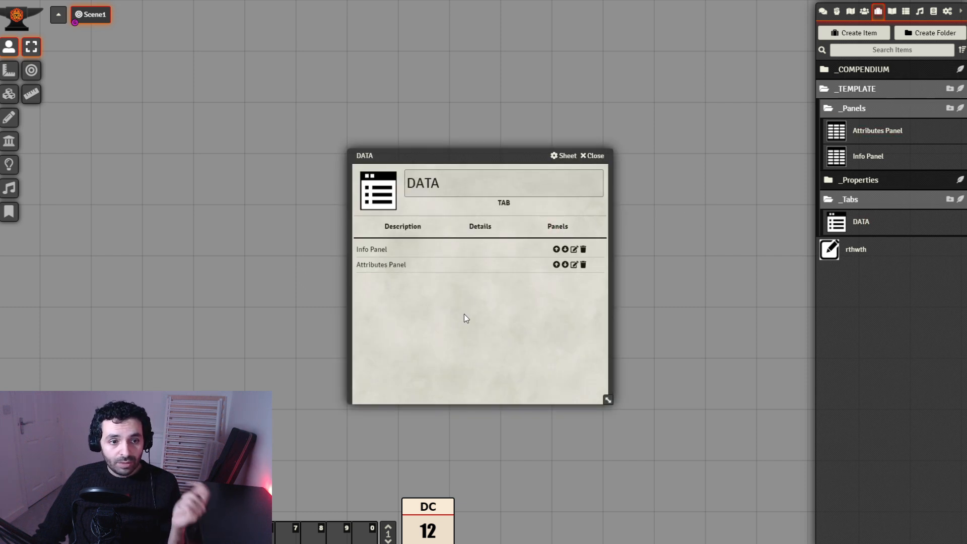
pyautogui.click(595, 157)
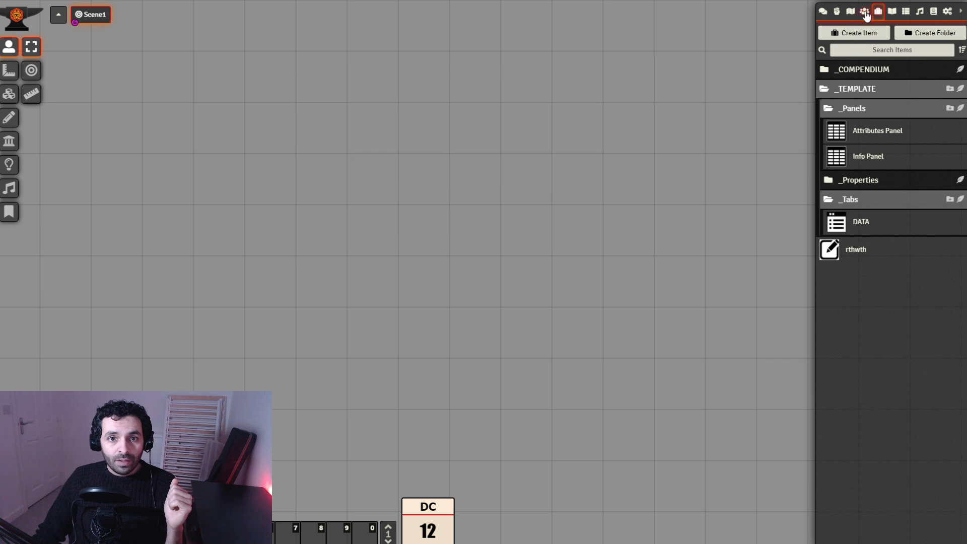
# Step: Rebuild the _pctemplate actor's sheet to include the Attributes Panel and reload the page
pyautogui.click(864, 12)
pyautogui.click(860, 76)
pyautogui.click(614, 180)
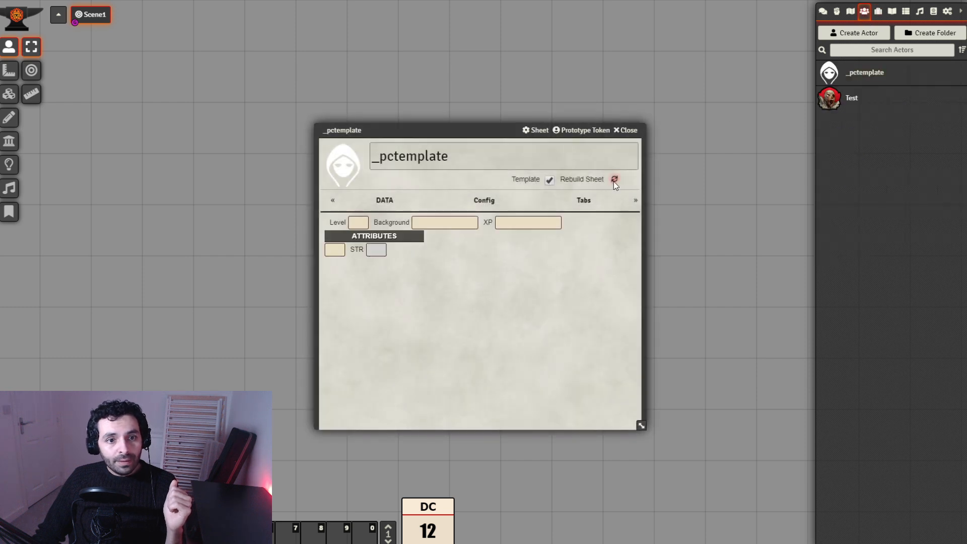
pyautogui.press('F5')
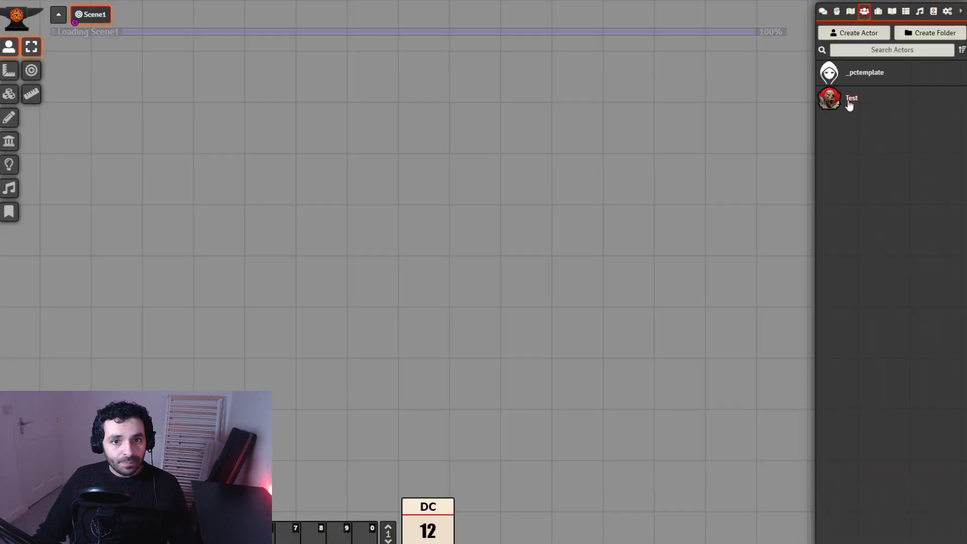
# Step: Assign the _pctemplate template to the Test actor and show its DATA tab
pyautogui.click(849, 103)
pyautogui.moveTo(478, 130); pyautogui.dragTo(309, 116)
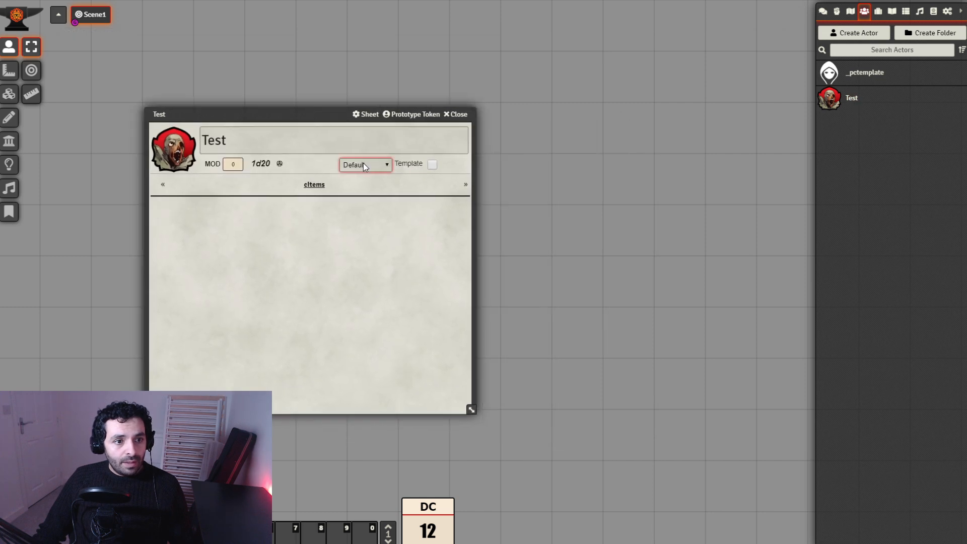
pyautogui.click(361, 185)
pyautogui.click(240, 185)
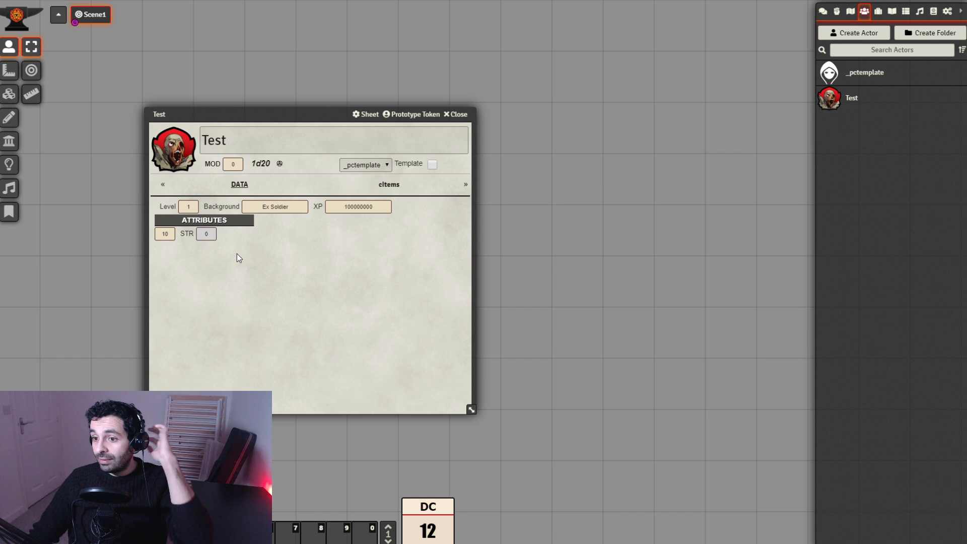
# Step: Test the automatic STR value on the Test actor by setting the Strength score to 12, 15 and 17 in turn
pyautogui.click(172, 237)
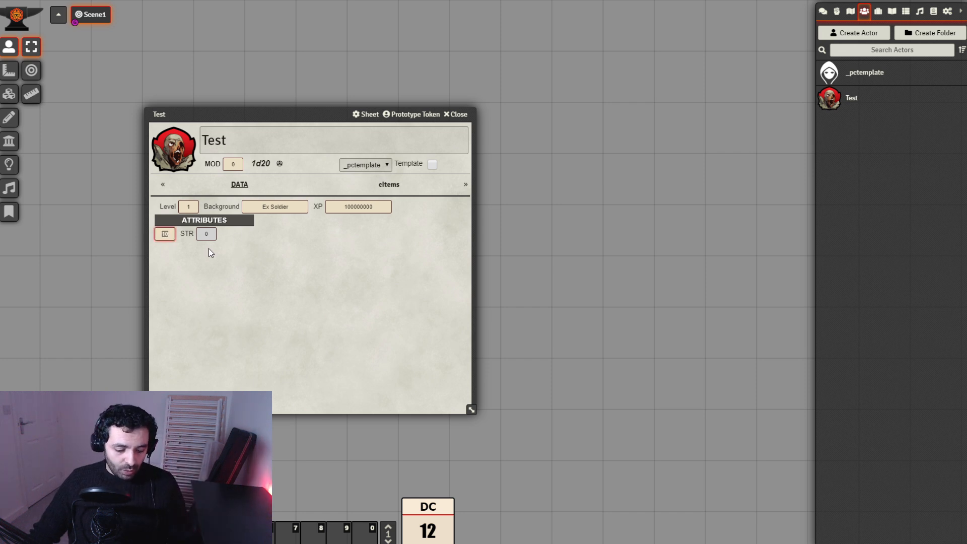
pyautogui.click(224, 246)
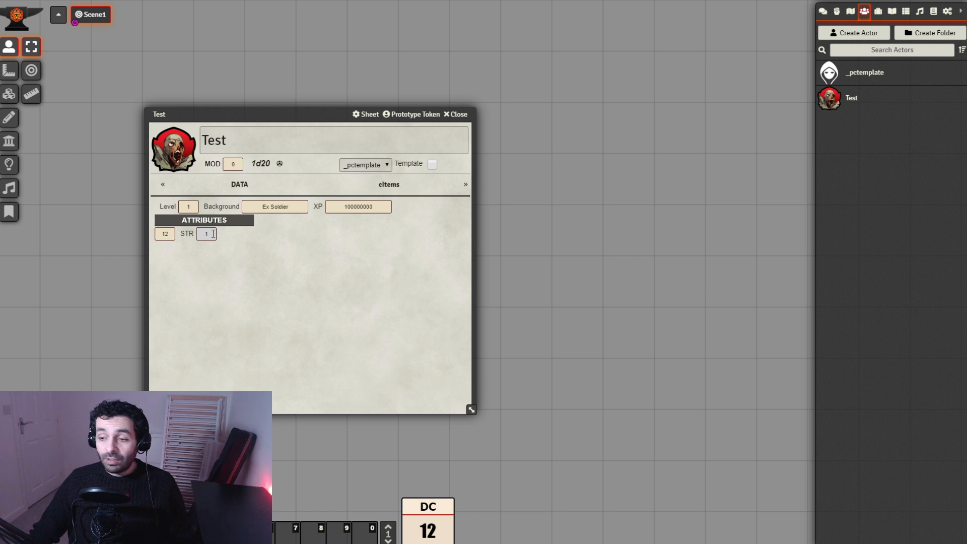
pyautogui.doubleClick(172, 234)
pyautogui.write('15')
pyautogui.click(239, 298)
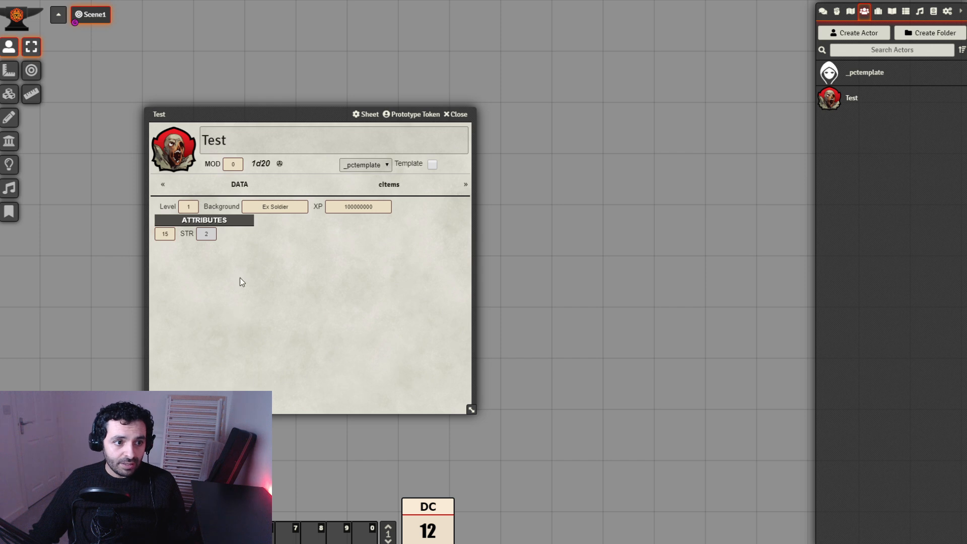
pyautogui.doubleClick(157, 234)
pyautogui.write('17')
pyautogui.click(244, 319)
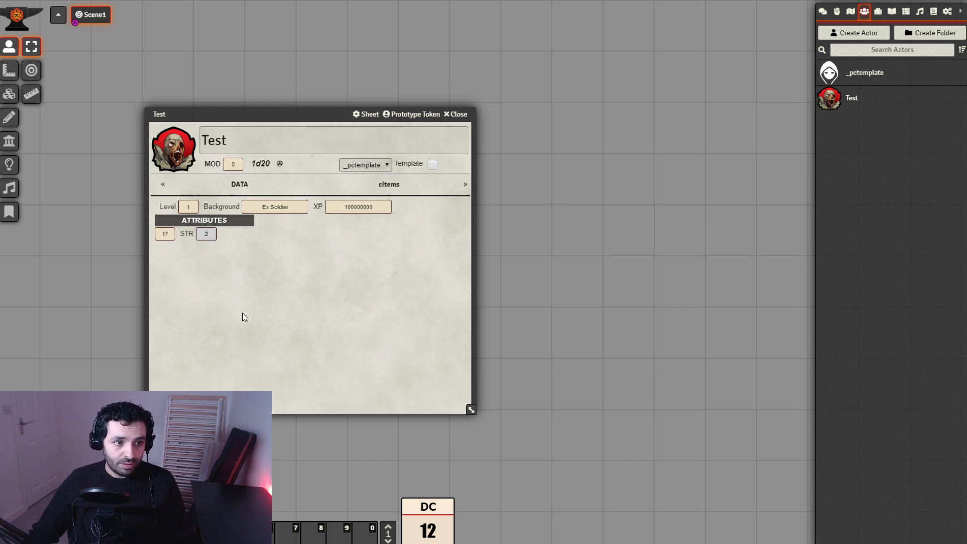
# Step: Test the automatic STR value on the Test actor with a Strength score of 7 and reposition its sheet
pyautogui.click(156, 233)
pyautogui.press('Delete')
pyautogui.click(249, 317)
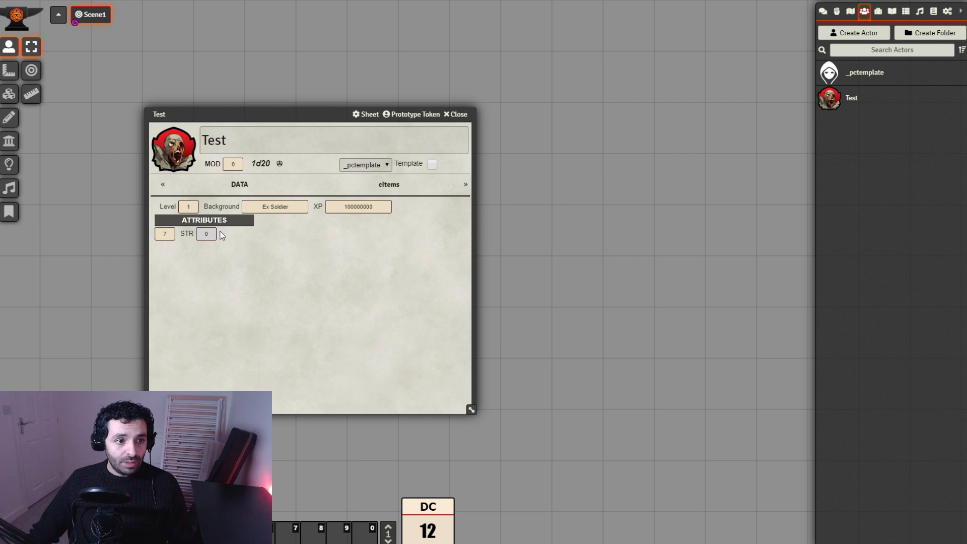
pyautogui.moveTo(255, 115); pyautogui.dragTo(270, 91)
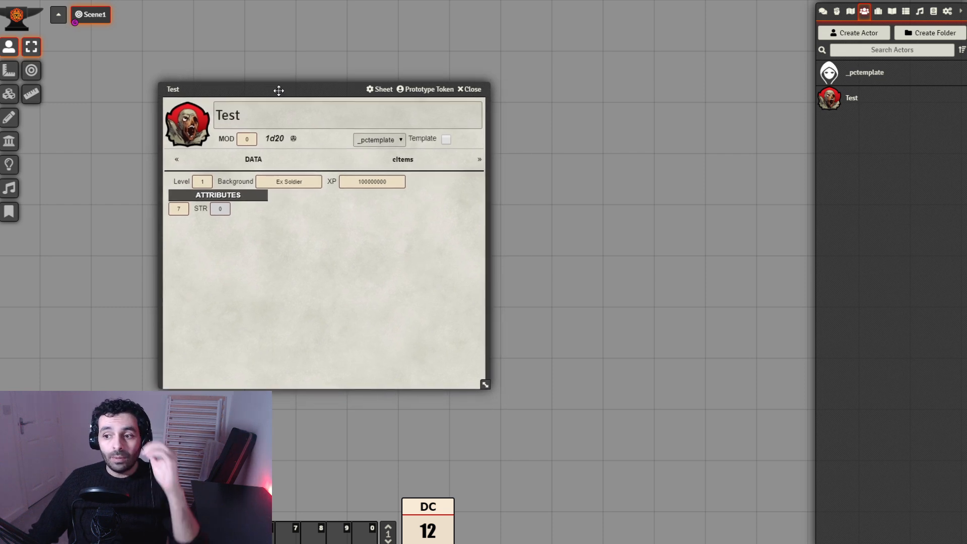
pyautogui.moveTo(264, 87); pyautogui.dragTo(273, 83)
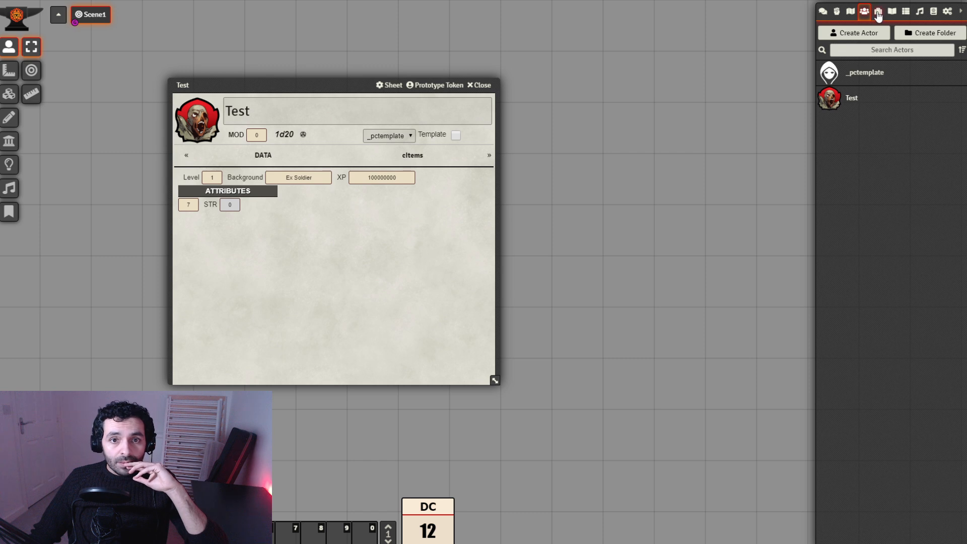
# Step: Create a folder named ATTRIBUTES inside the _Properties folder of the _TEMPLATE items
pyautogui.click(878, 11)
pyautogui.click(876, 94)
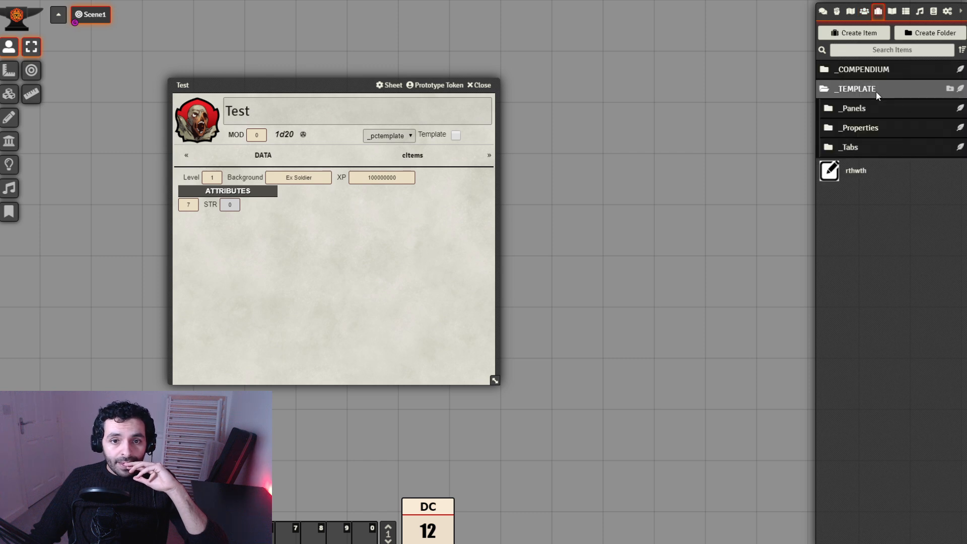
pyautogui.click(877, 128)
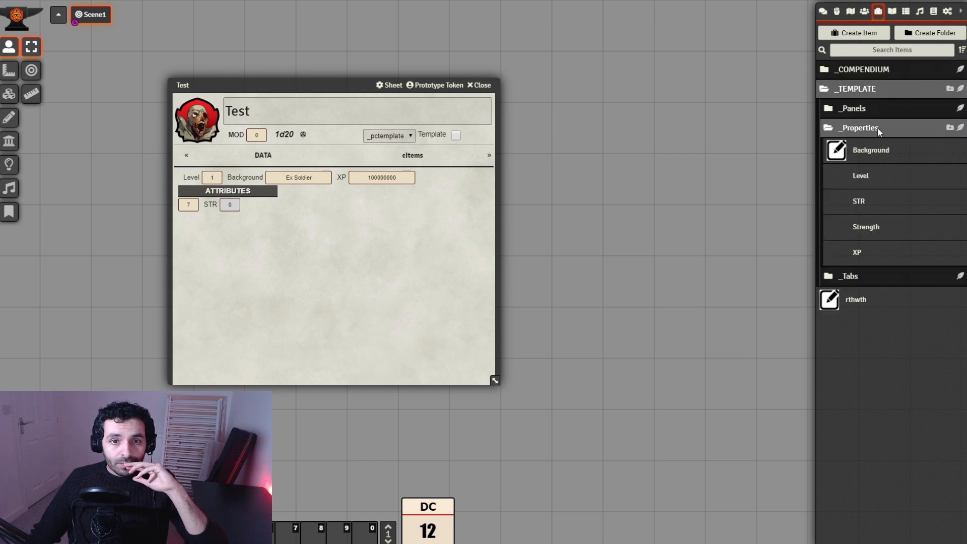
pyautogui.click(950, 129)
pyautogui.click(746, 147)
pyautogui.write('ATTRIBUTES')
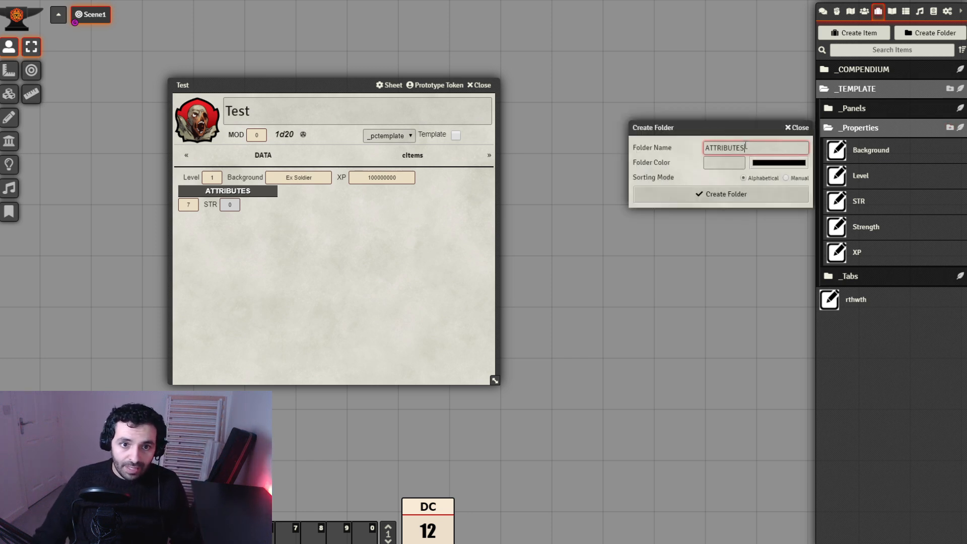
pyautogui.press('Return')
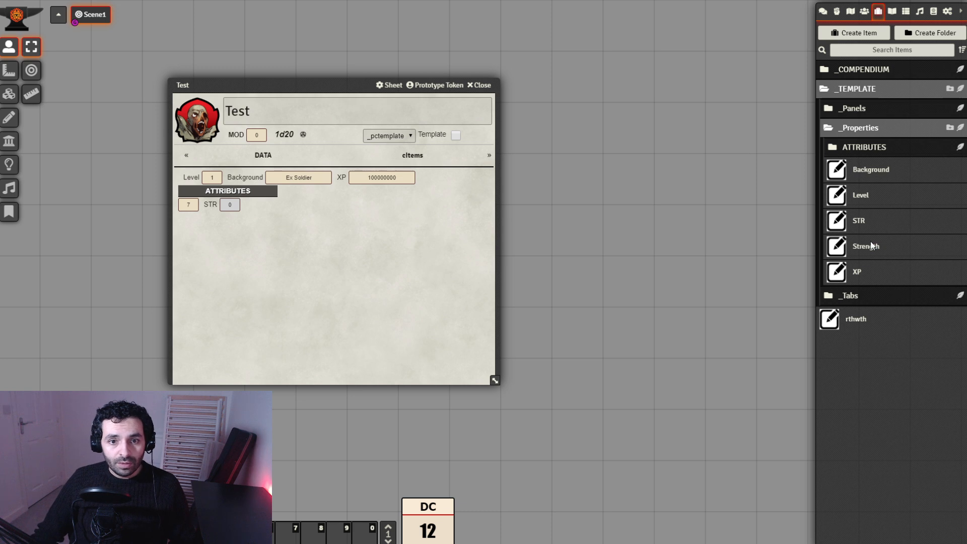
# Step: Move the STR and Strength properties into the ATTRIBUTES folder and expand it
pyautogui.moveTo(865, 225); pyautogui.dragTo(866, 148)
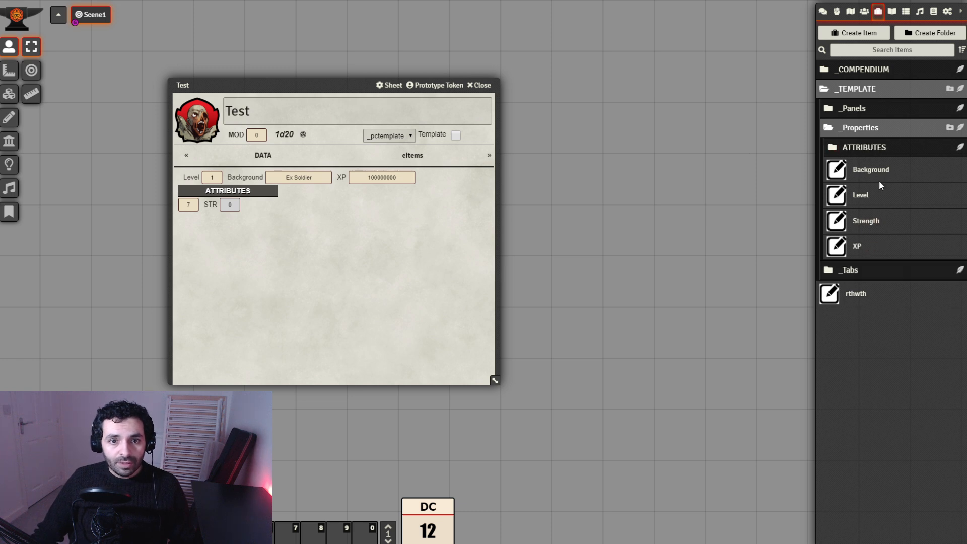
pyautogui.moveTo(865, 225); pyautogui.dragTo(875, 144)
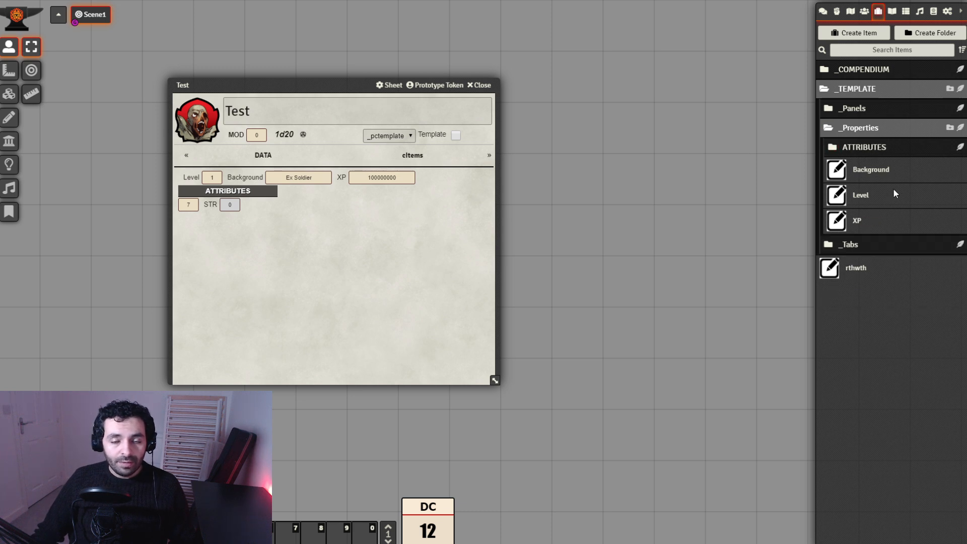
pyautogui.click(890, 150)
# Step: Create a BASIC INFO folder inside _Properties, move the Background, Level and XP properties into it and expand it
pyautogui.click(950, 128)
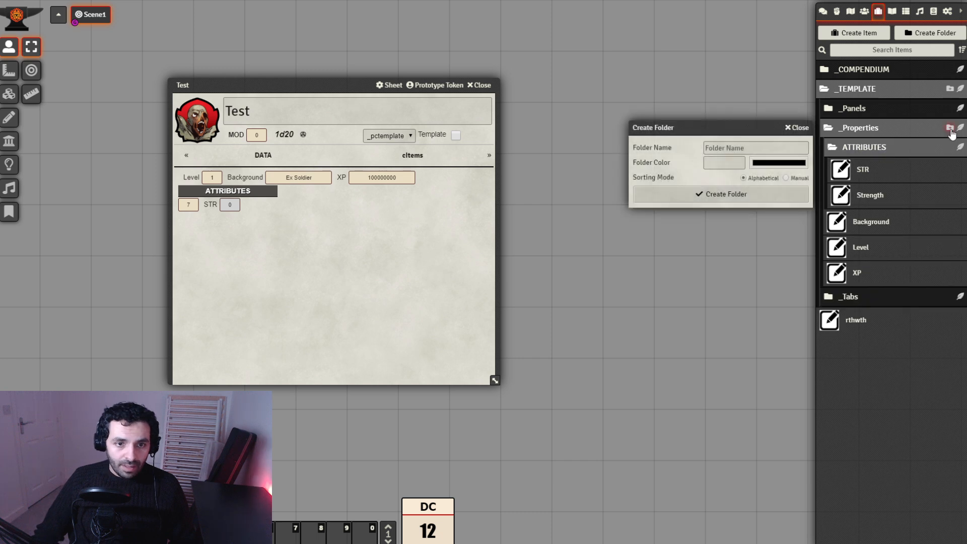
pyautogui.click(742, 144)
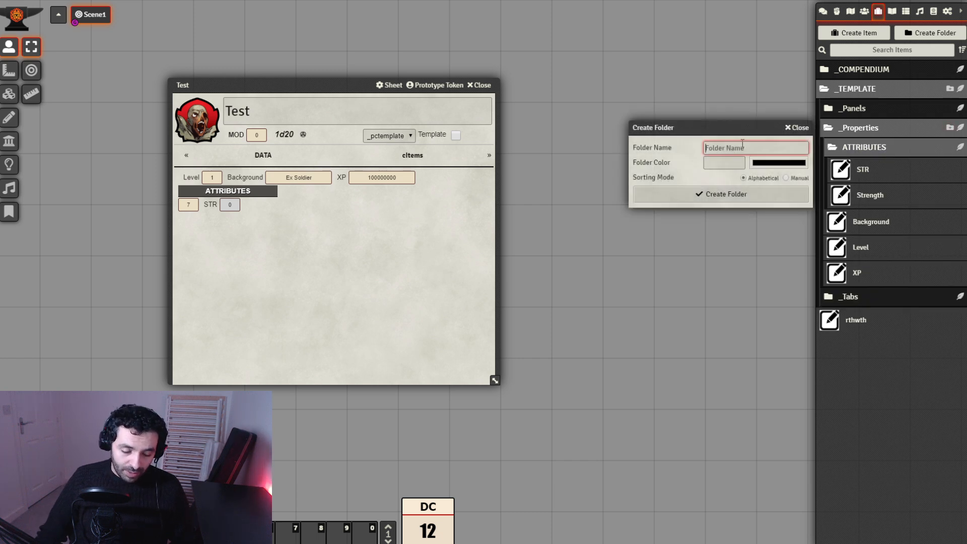
pyautogui.write('BASIC INFO')
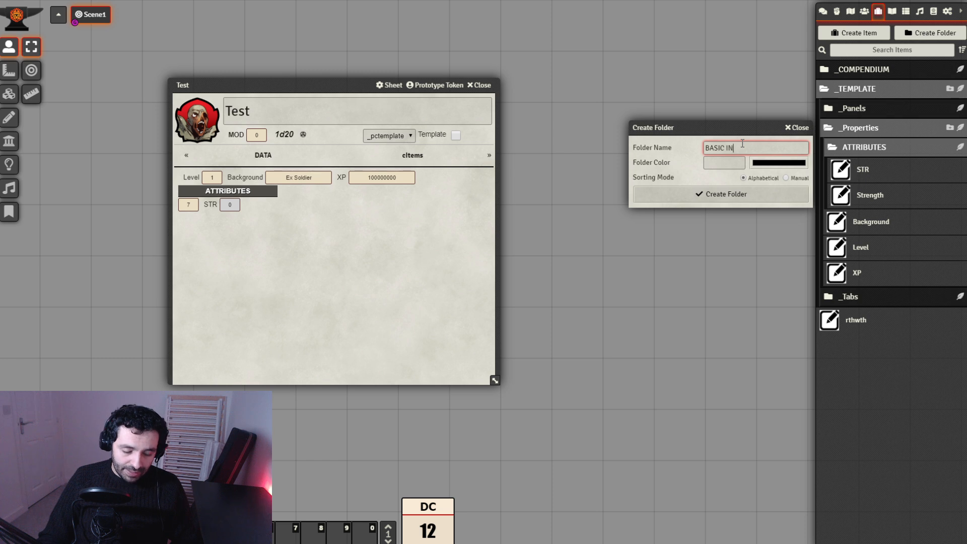
pyautogui.click(794, 191)
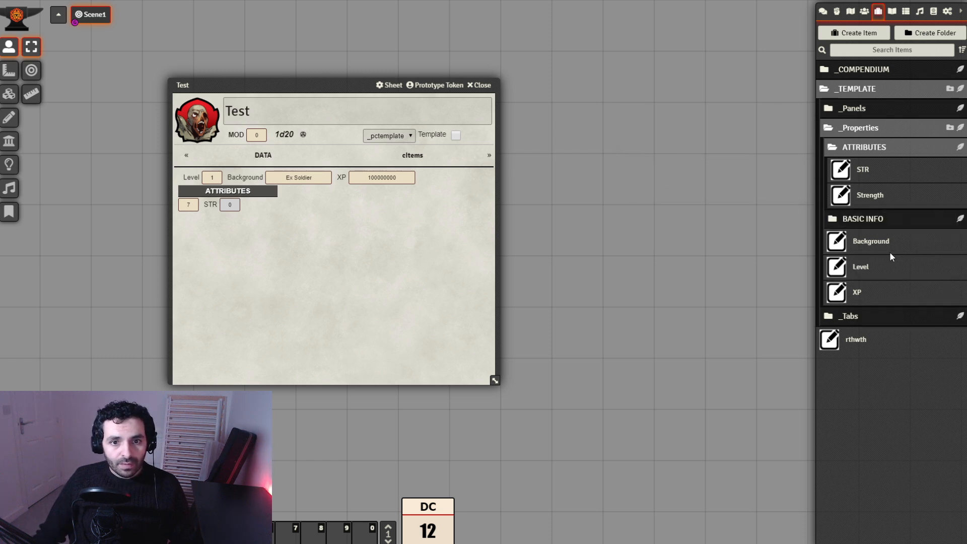
pyautogui.moveTo(873, 249); pyautogui.dragTo(867, 220)
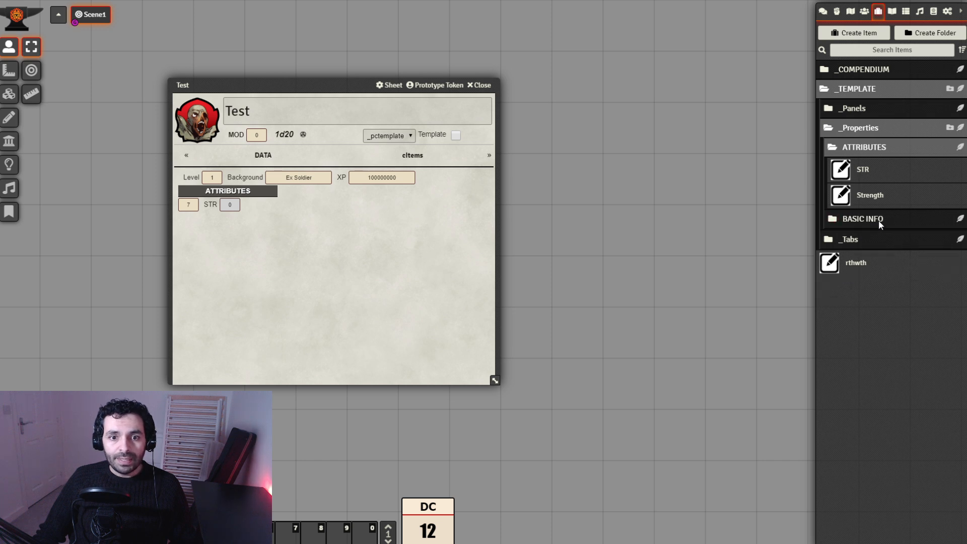
pyautogui.click(900, 219)
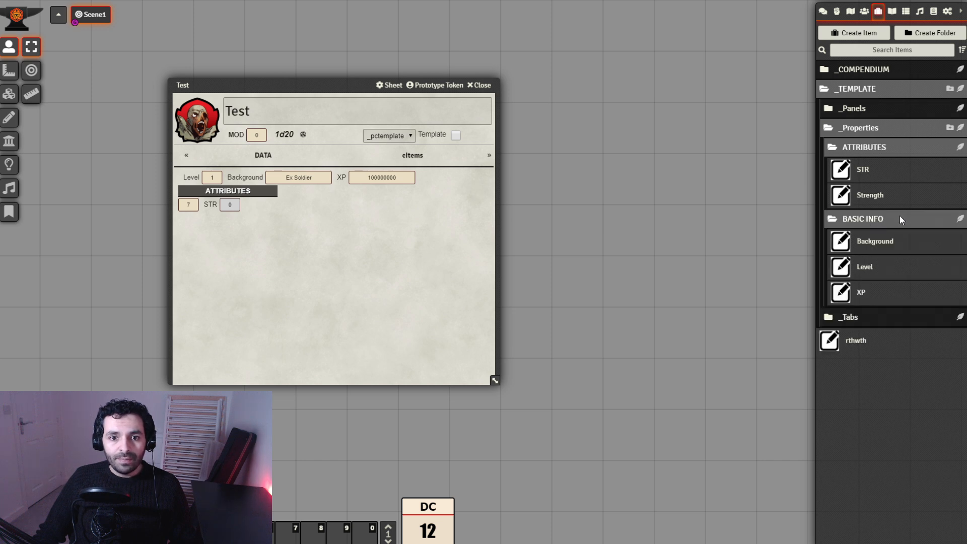
# Step: Duplicate the Strength property and rename the copy Dexterity
pyautogui.rightClick(874, 201)
pyautogui.click(859, 269)
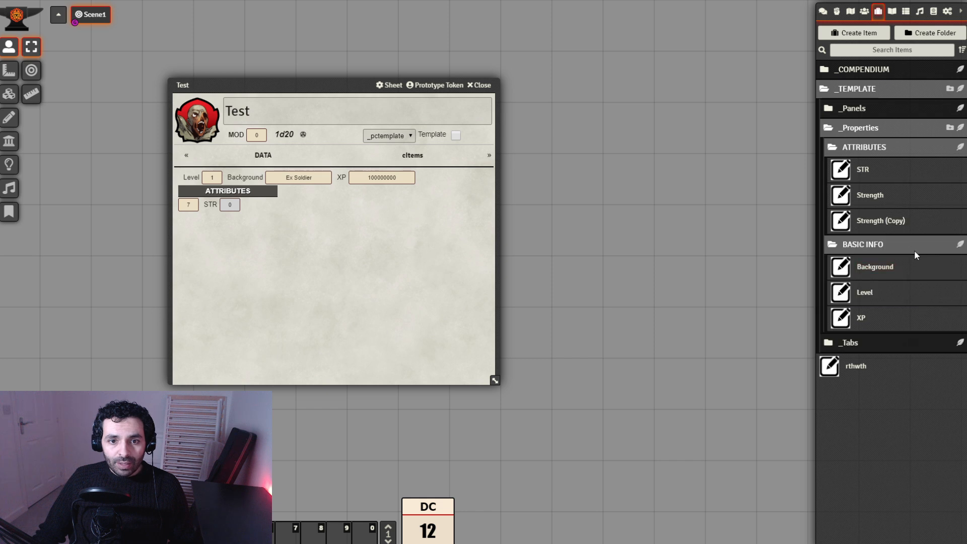
pyautogui.click(896, 228)
pyautogui.moveTo(504, 183); pyautogui.dragTo(406, 183)
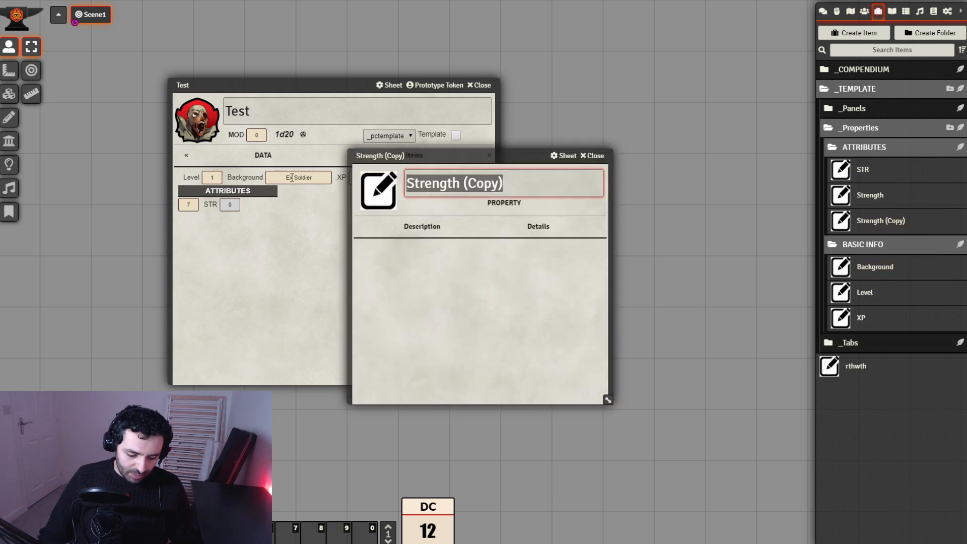
pyautogui.write('Dexterity')
pyautogui.click(450, 249)
# Step: Set the Dexterity property's key to dexterity and close its sheet
pyautogui.click(533, 228)
pyautogui.doubleClick(442, 251)
pyautogui.write('dexterity')
pyautogui.click(528, 388)
pyautogui.click(593, 156)
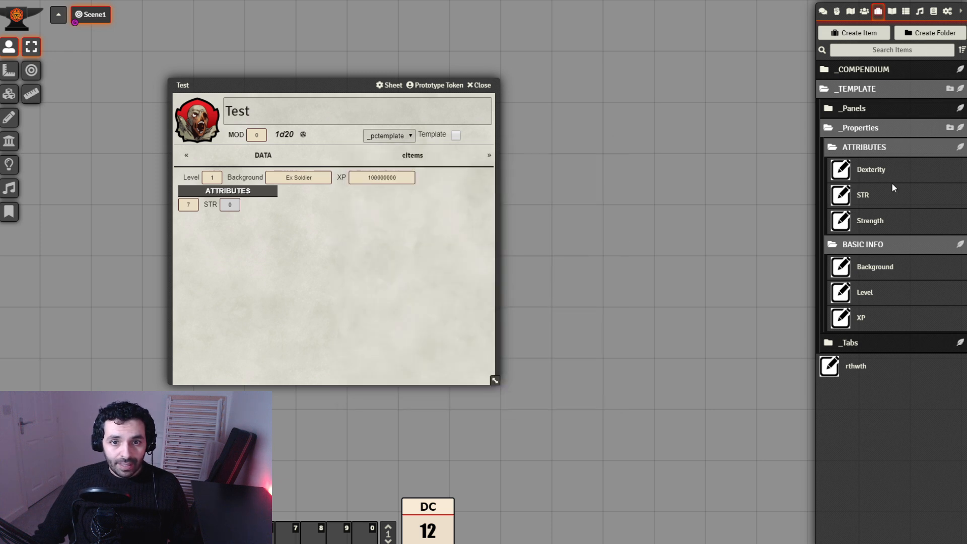
# Step: Duplicate the STR property and rename the copy DEX
pyautogui.rightClick(867, 198)
pyautogui.click(858, 267)
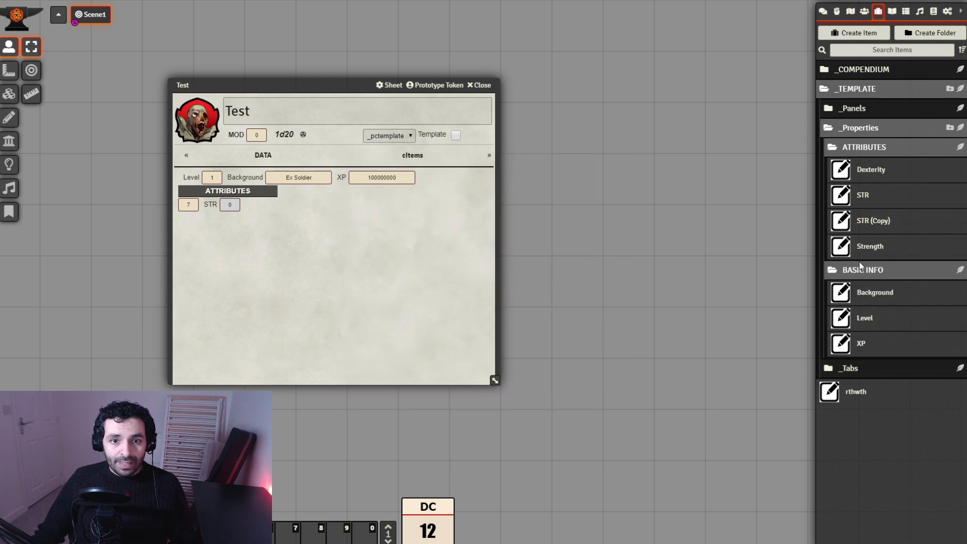
pyautogui.click(874, 221)
pyautogui.click(503, 183)
pyautogui.hotkey('ctrl', 'a')
pyautogui.write('DEX')
# Step: Make the DEX property's Auto formula refer to dexterity, as %[@{dexterity},0:0,12:1,15:2], and close its sheet
pyautogui.click(538, 226)
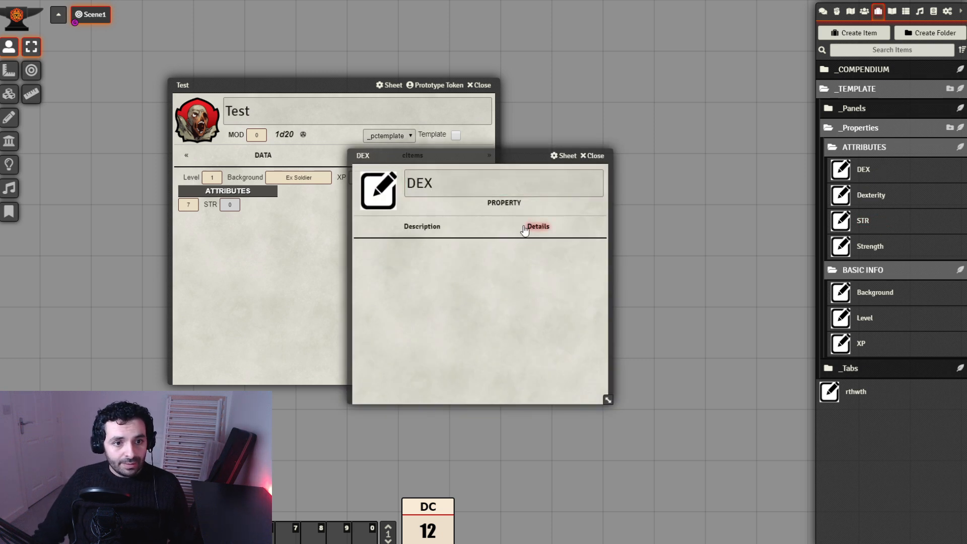
pyautogui.doubleClick(496, 374)
pyautogui.write('dexterity')
pyautogui.click(566, 399)
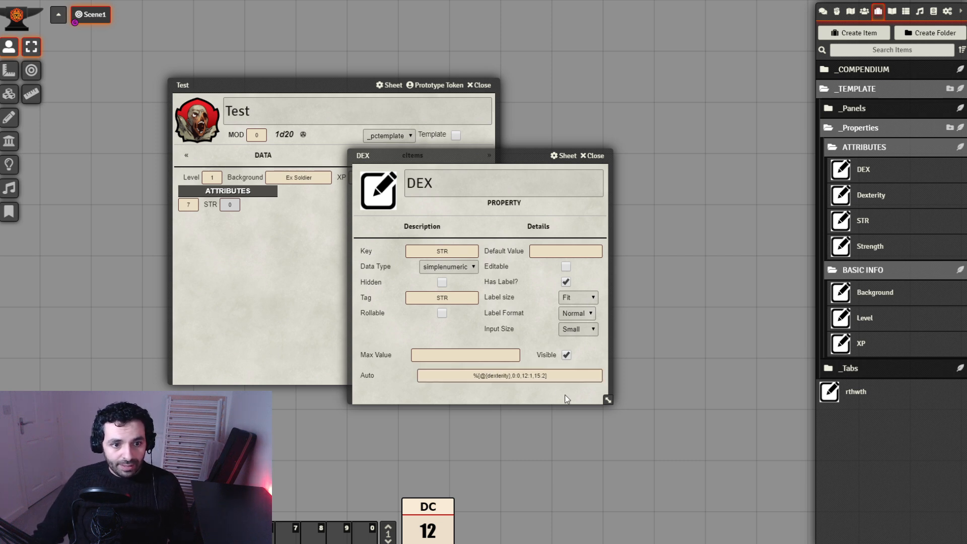
pyautogui.click(594, 156)
# Step: Duplicate the Strength property again and rename the copy Constitution
pyautogui.rightClick(870, 243)
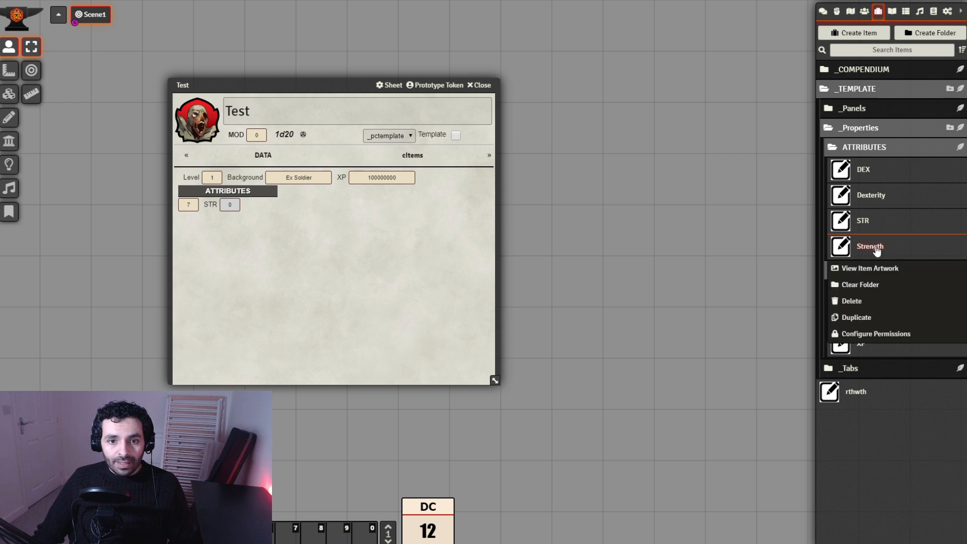
pyautogui.click(855, 316)
pyautogui.click(893, 278)
pyautogui.press('Tab')
pyautogui.write('Constitution')
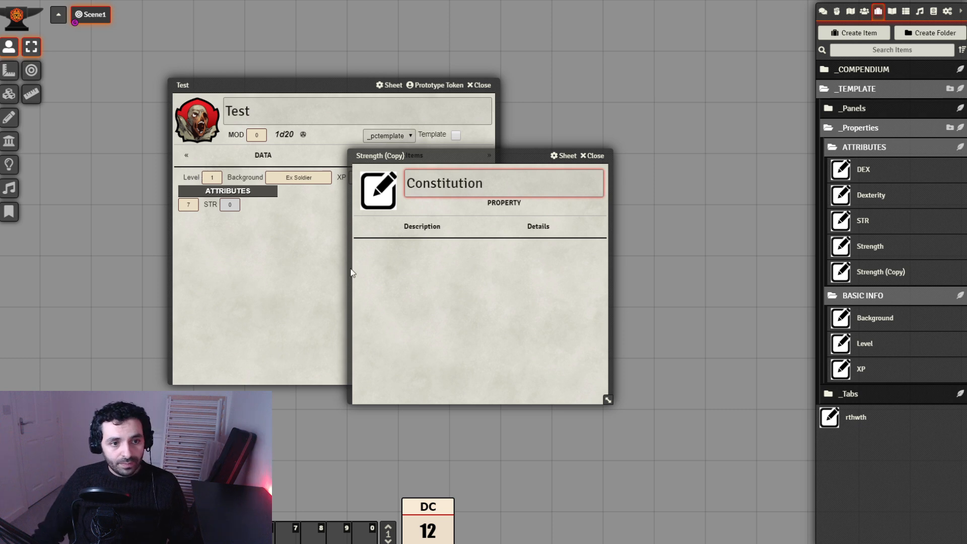
pyautogui.press('Return')
# Step: Set the Constitution property's key to constitution and close its sheet
pyautogui.click(538, 226)
pyautogui.doubleClick(442, 250)
pyautogui.write('con')
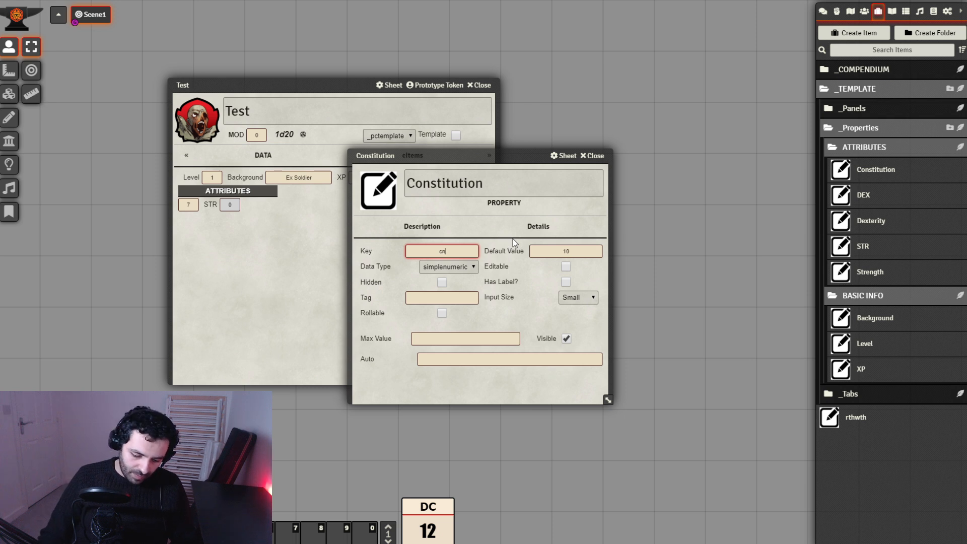
pyautogui.write('stitution')
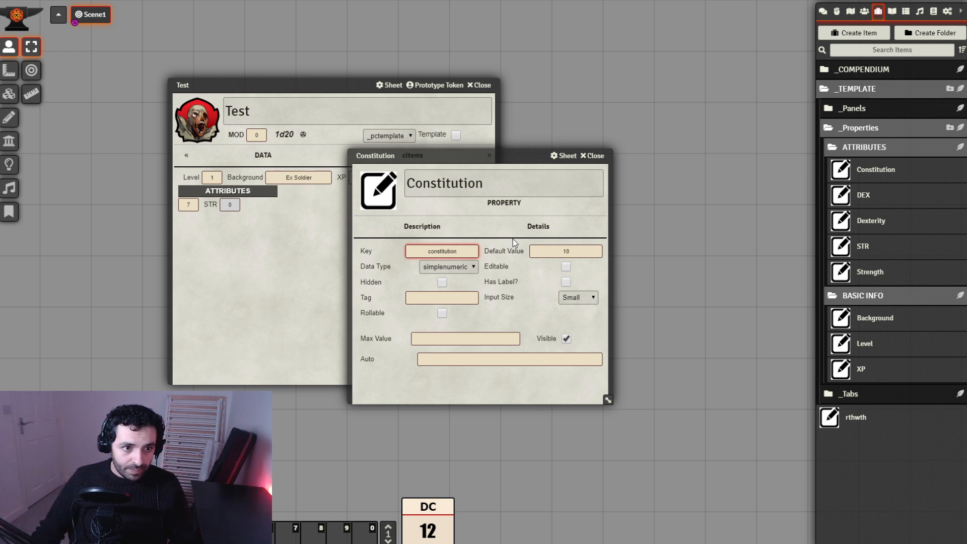
pyautogui.moveTo(608, 399); pyautogui.dragTo(609, 164)
pyautogui.click(594, 156)
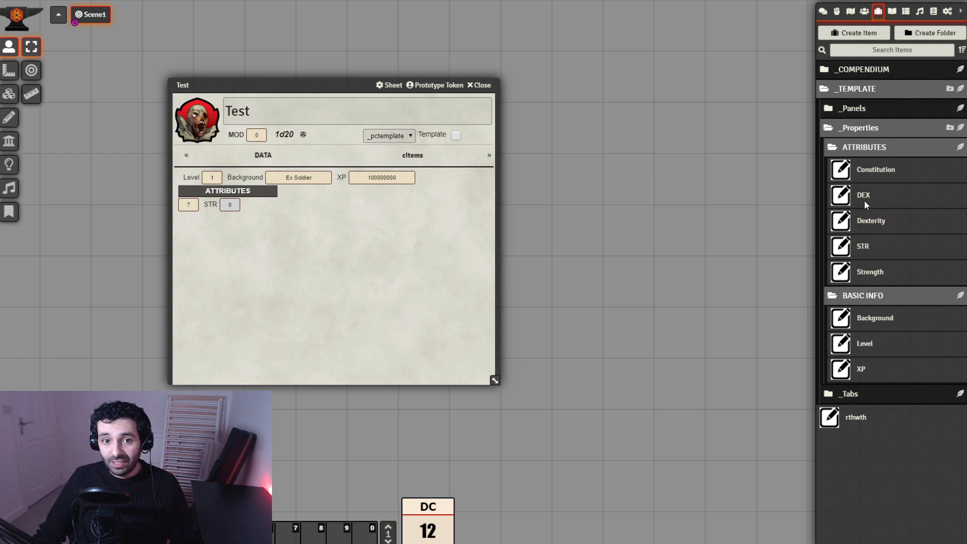
# Step: Duplicate the STR property again and rename the copy CON
pyautogui.moveTo(861, 250); pyautogui.dragTo(862, 251)
pyautogui.rightClick(862, 251)
pyautogui.click(858, 319)
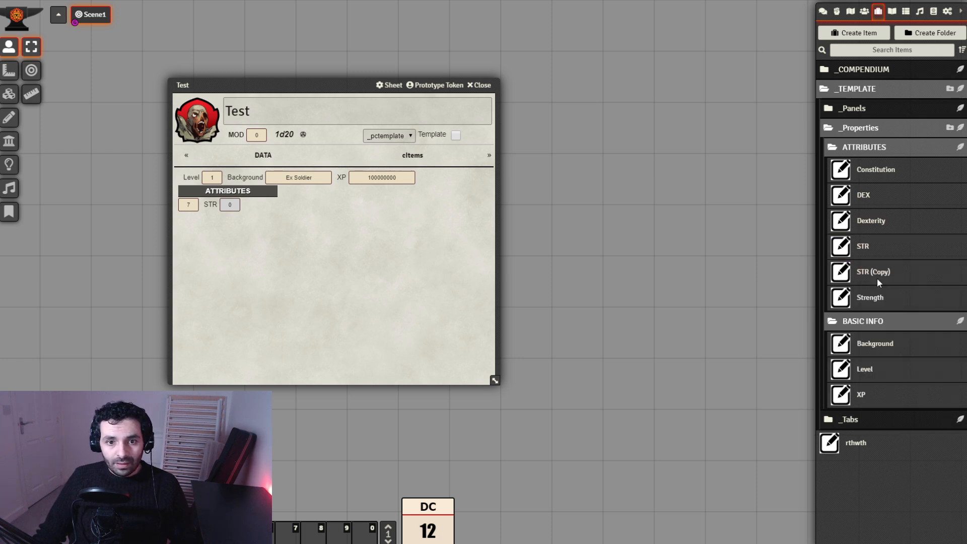
pyautogui.click(874, 273)
pyautogui.moveTo(482, 178); pyautogui.dragTo(270, 165)
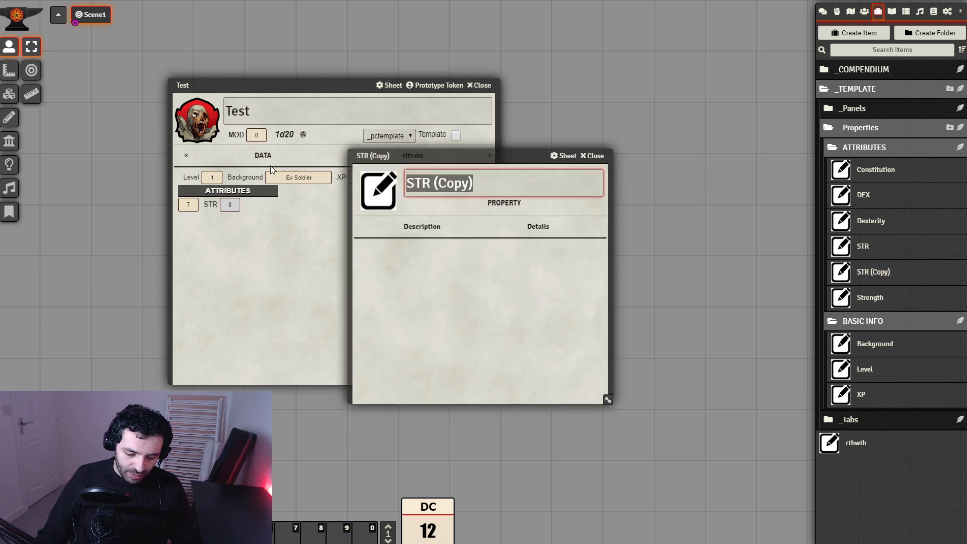
pyautogui.press('BackSpace')
pyautogui.write('CON')
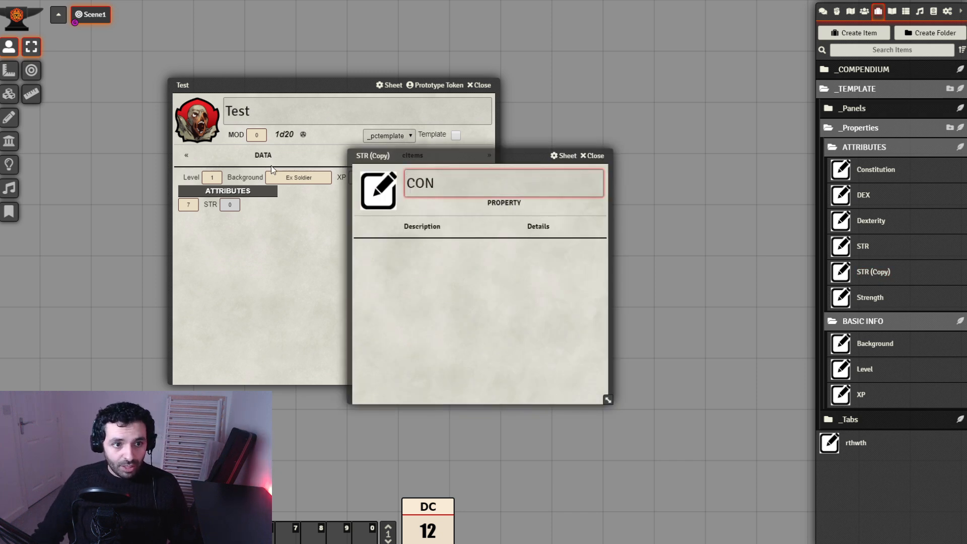
pyautogui.press('Return')
# Step: Set the CON property's key and tag to CON and its Auto formula to %[@{constitution},0:0,12:1,15:2]
pyautogui.click(538, 226)
pyautogui.doubleClick(443, 251)
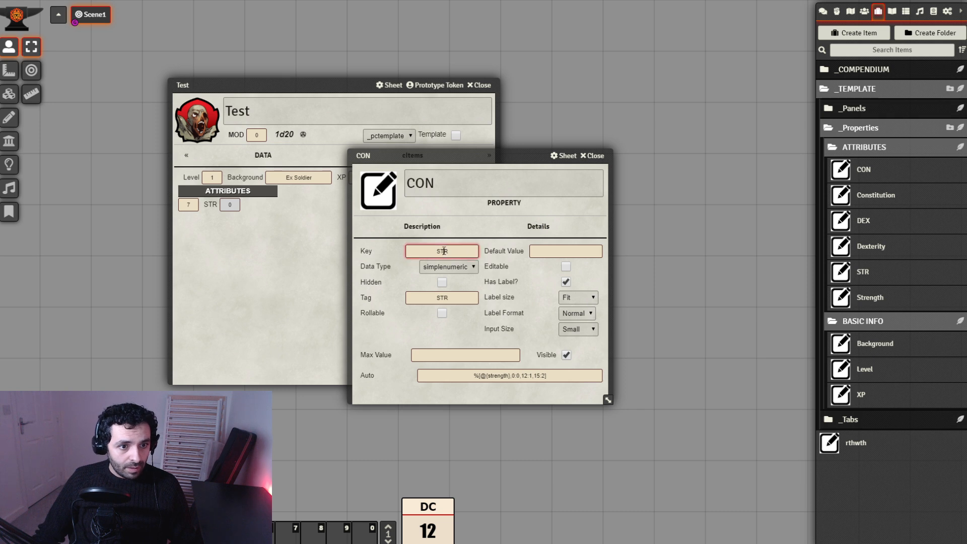
pyautogui.write('CON')
pyautogui.doubleClick(442, 298)
pyautogui.write('CON')
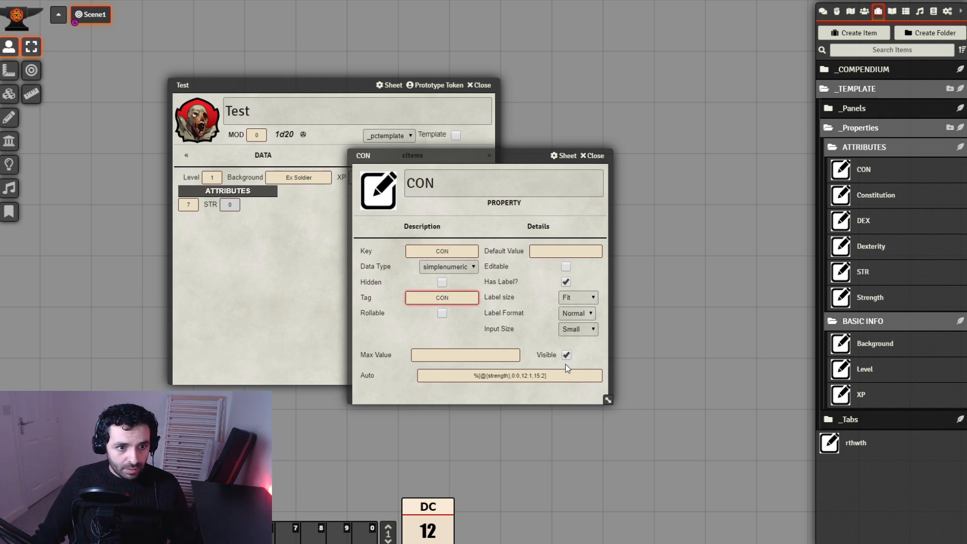
pyautogui.doubleClick(504, 376)
pyautogui.write('constit')
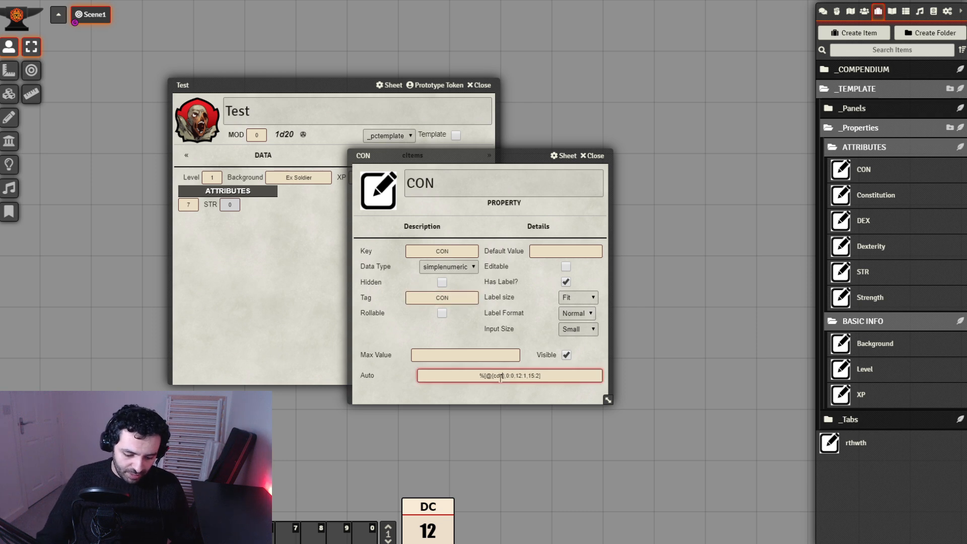
pyautogui.write('ution')
pyautogui.click(515, 391)
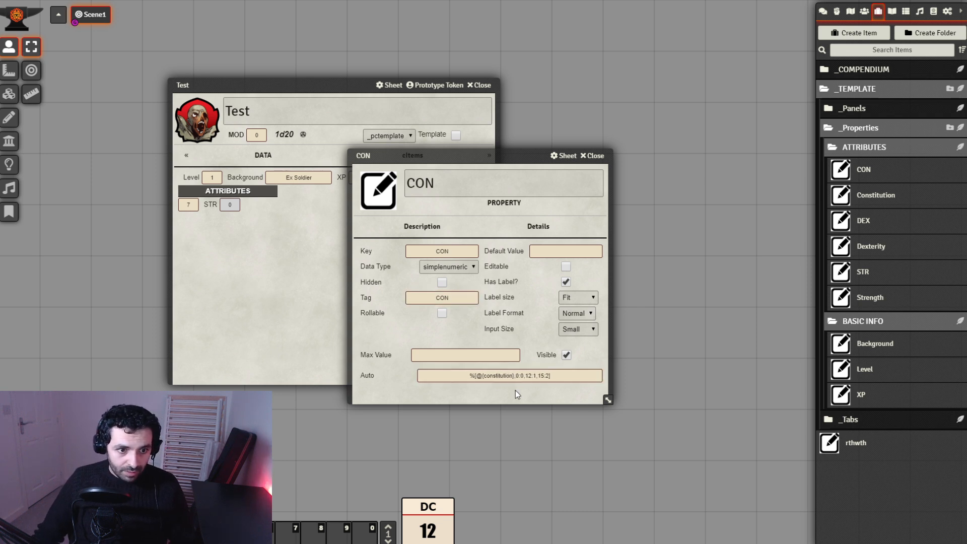
# Step: Set the DEX property's key and tag to DEX and close the open property sheets
pyautogui.click(862, 224)
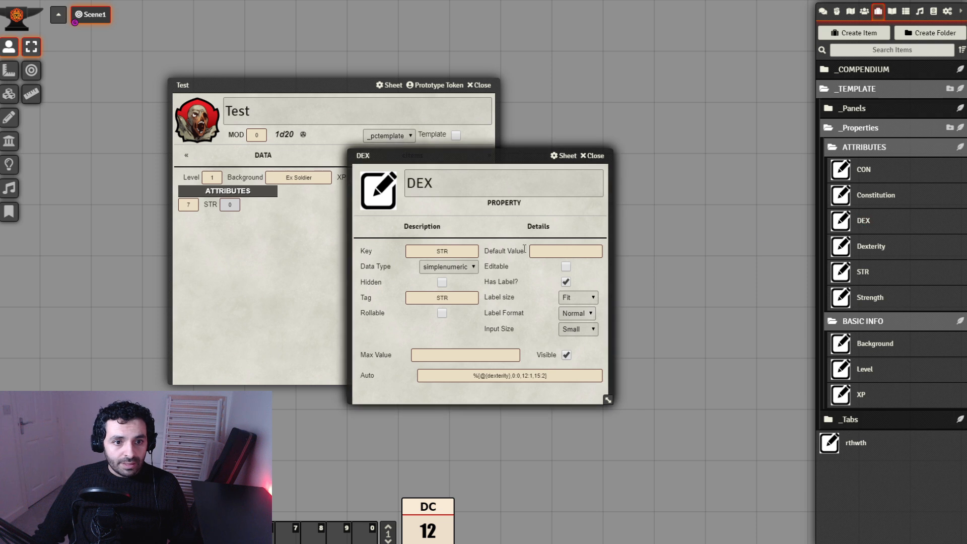
pyautogui.doubleClick(447, 251)
pyautogui.write('DEX')
pyautogui.doubleClick(442, 297)
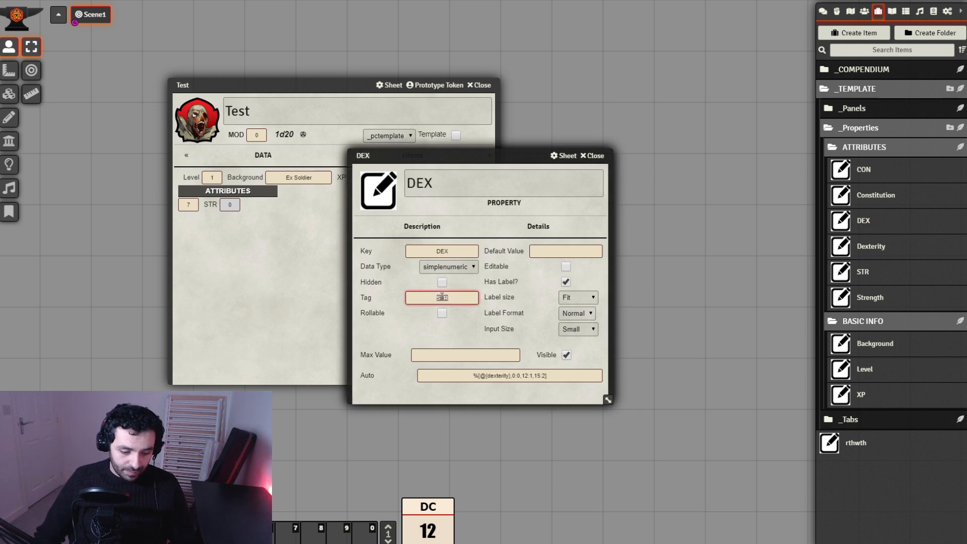
pyautogui.write('DEX')
pyautogui.click(421, 322)
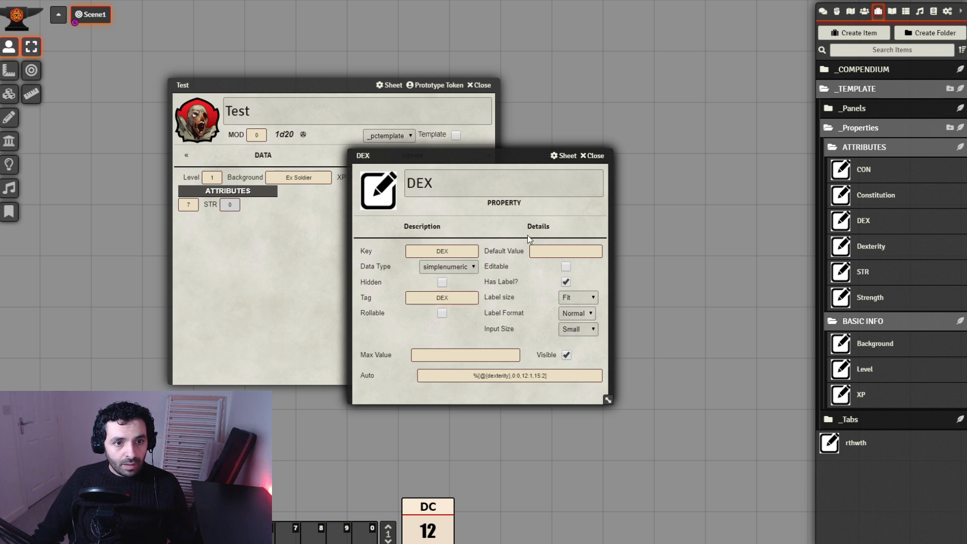
pyautogui.click(598, 158)
pyautogui.click(597, 157)
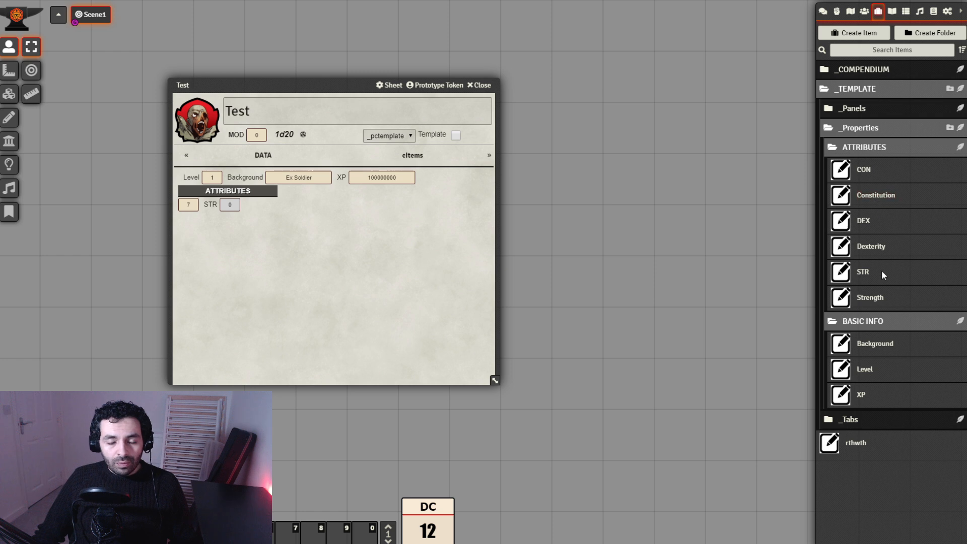
# Step: Duplicate the Strength property and rename the copy Intelligence
pyautogui.rightClick(880, 292)
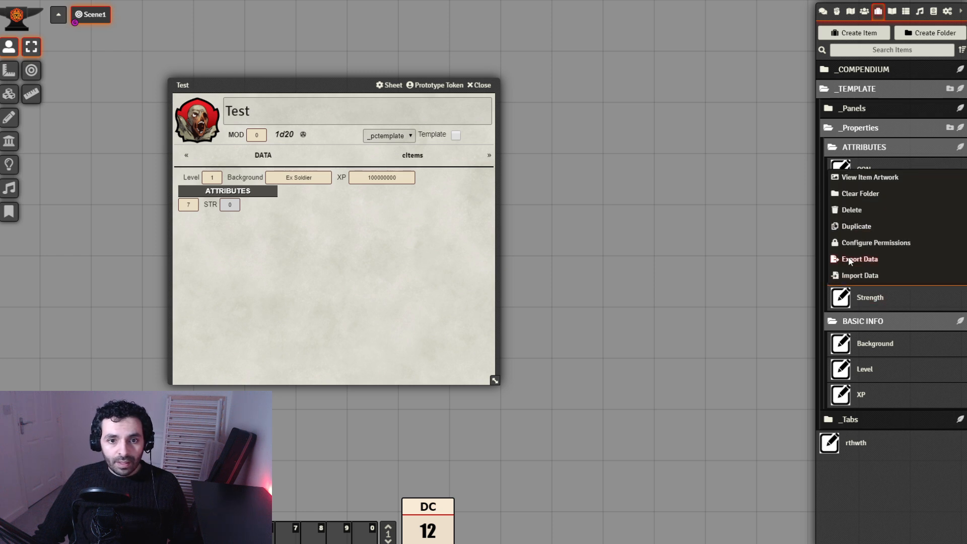
pyautogui.click(852, 226)
pyautogui.moveTo(503, 183); pyautogui.dragTo(300, 184)
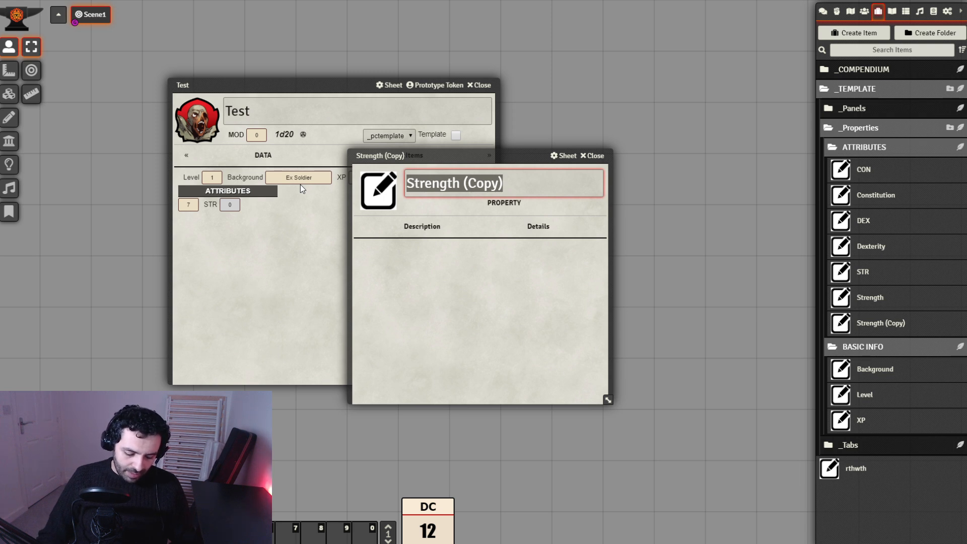
pyautogui.write('Intelig')
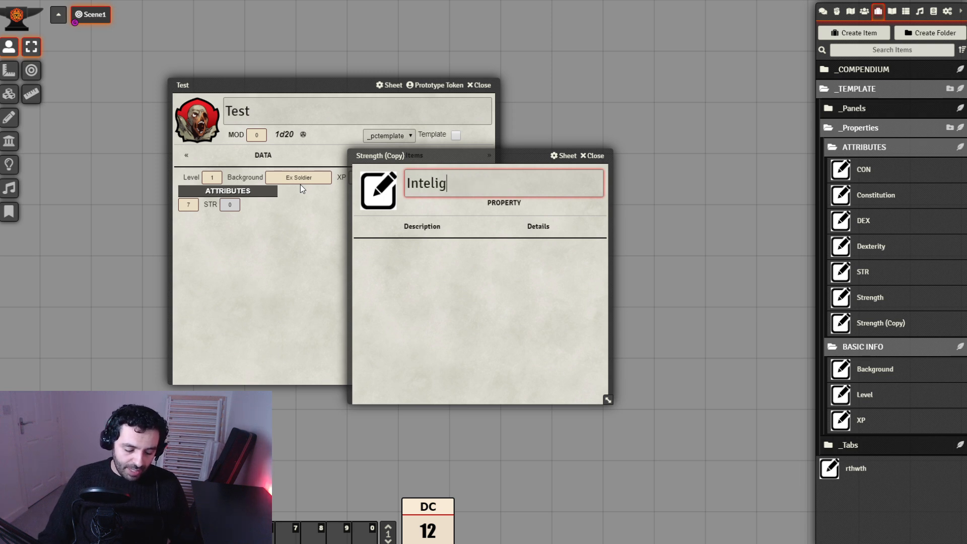
pyautogui.press('BackSpace')
pyautogui.press('BackSpace')
pyautogui.write('ligence')
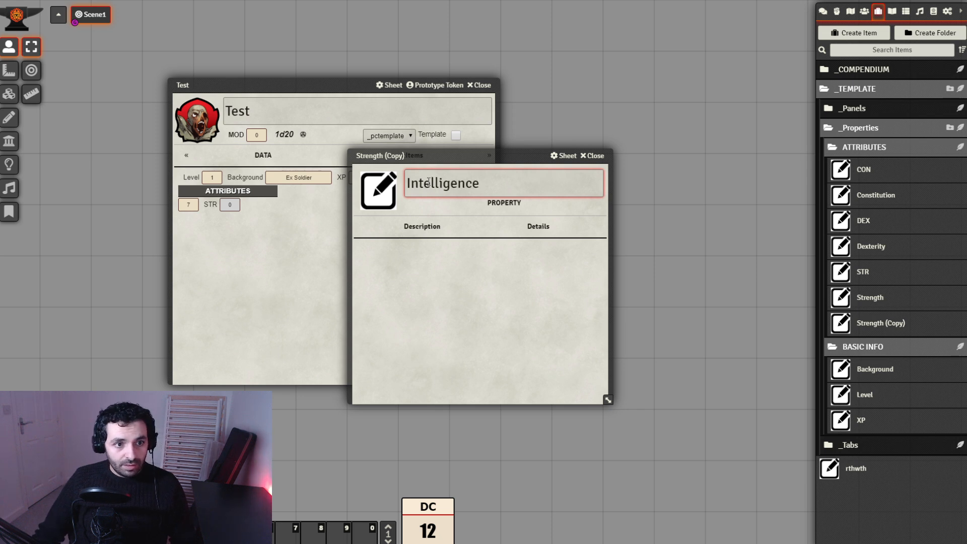
# Step: Set the Intelligence property's key to intelligence and close its sheet
pyautogui.hotkey('ctrl', 'a')
pyautogui.click(535, 226)
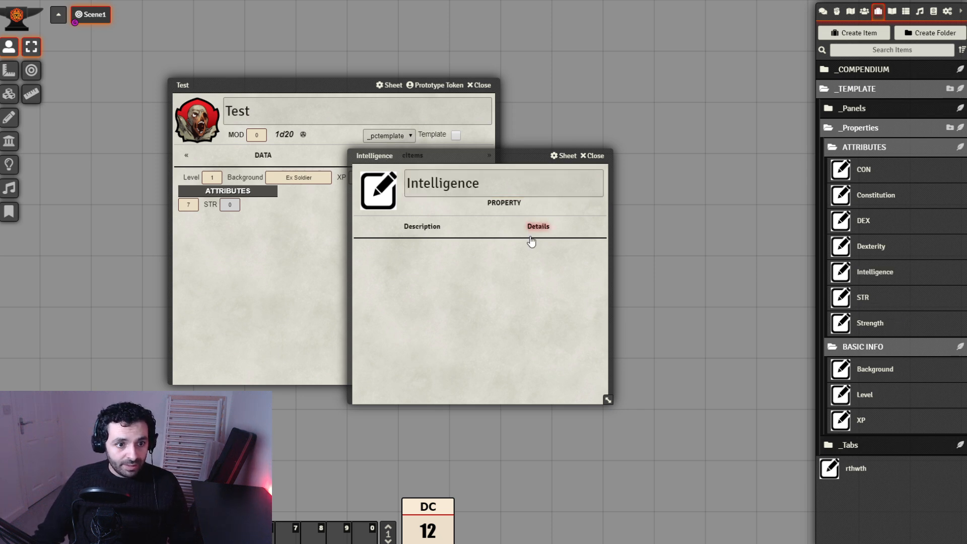
pyautogui.doubleClick(425, 250)
pyautogui.hotkey('ctrl', 'v')
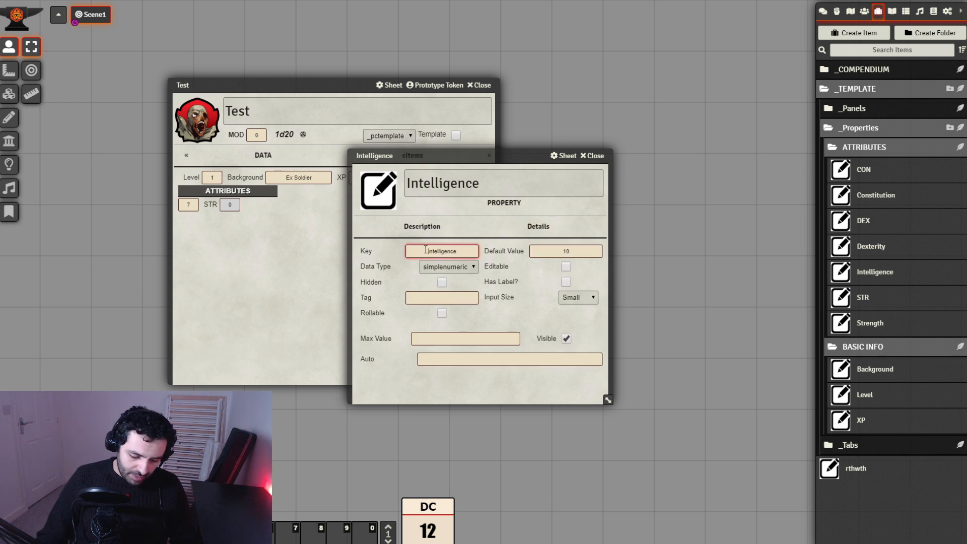
pyautogui.click(426, 251)
pyautogui.press('Delete')
pyautogui.write('i')
pyautogui.press('Return')
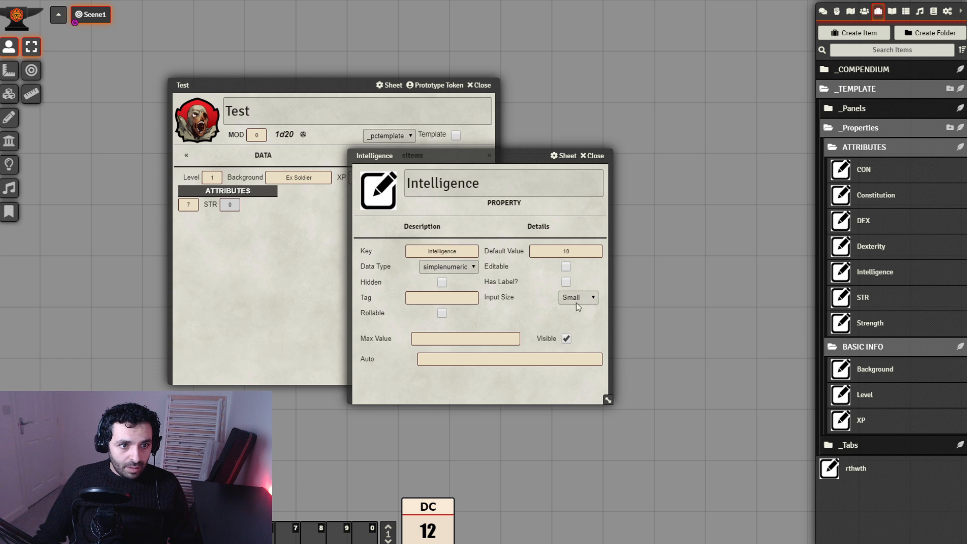
pyautogui.click(593, 156)
# Step: Duplicate the STR property and rename the copy INT
pyautogui.rightClick(865, 300)
pyautogui.click(877, 227)
pyautogui.click(872, 325)
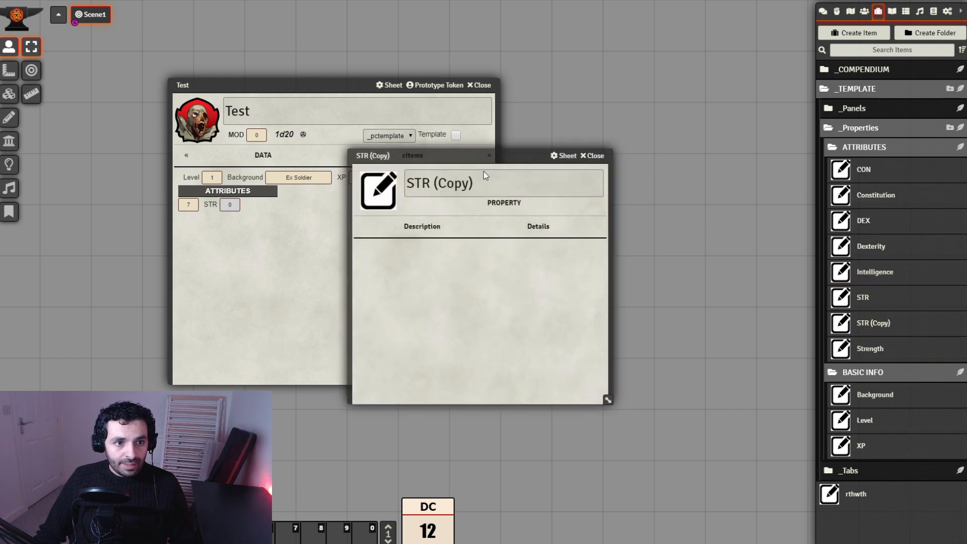
pyautogui.tripleClick(453, 183)
pyautogui.write('INT')
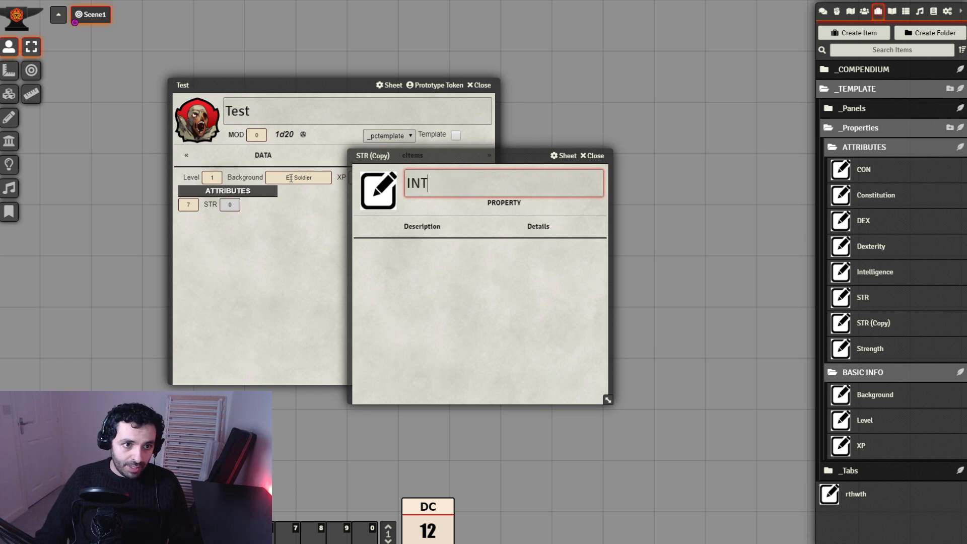
# Step: Set the INT property's key and tag to INT and its Auto formula to %[@{intelligence},0:0,12:1,15:2], and close its sheet
pyautogui.click(544, 229)
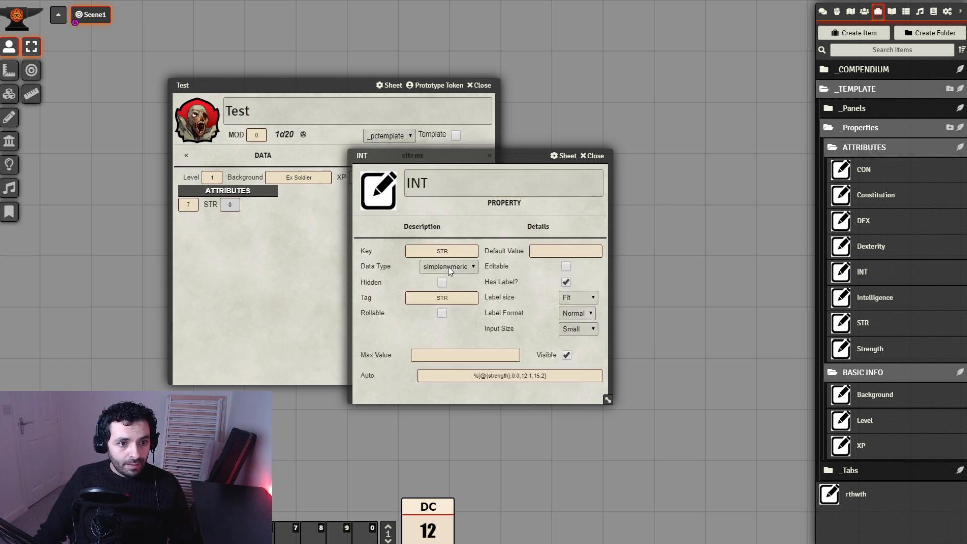
pyautogui.doubleClick(449, 251)
pyautogui.write('INT')
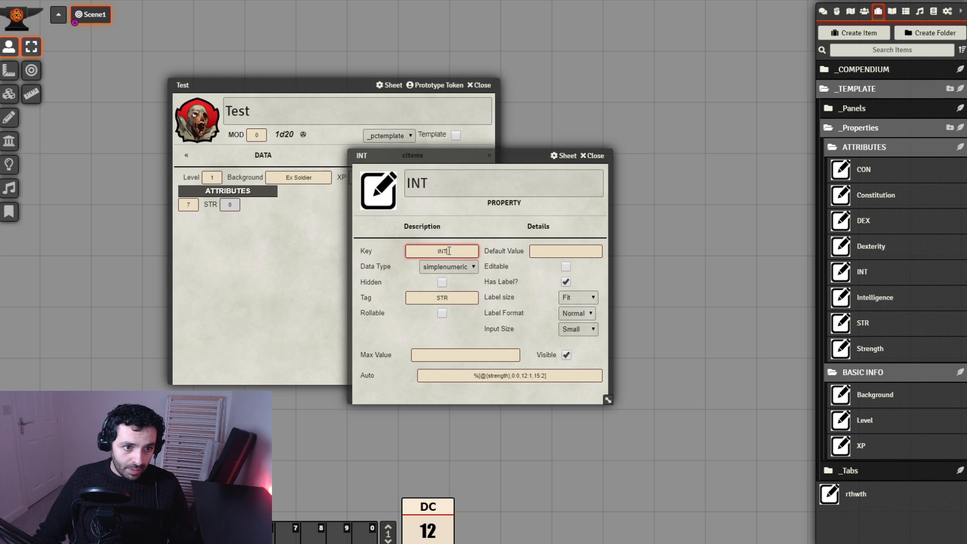
pyautogui.doubleClick(450, 298)
pyautogui.write('INT')
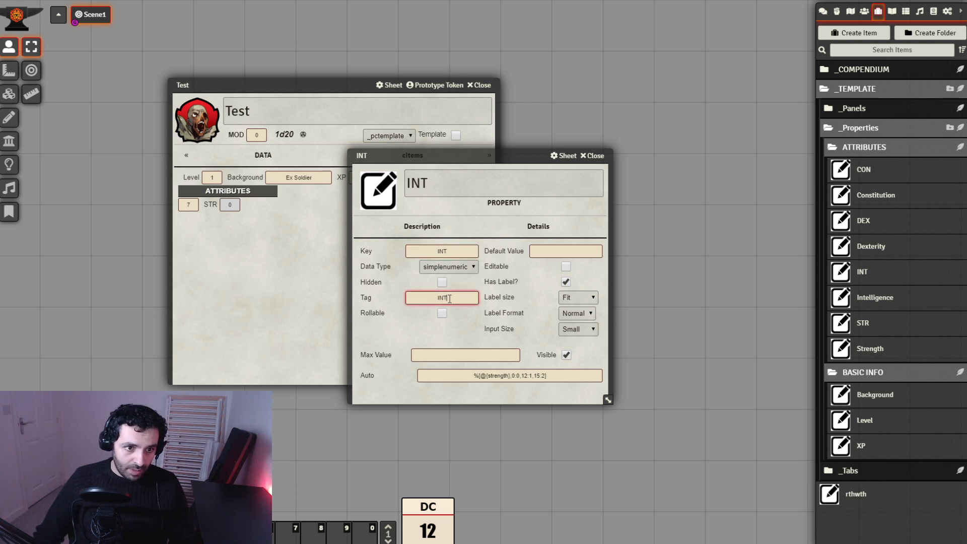
pyautogui.doubleClick(497, 375)
pyautogui.write('intelligence')
pyautogui.click(576, 225)
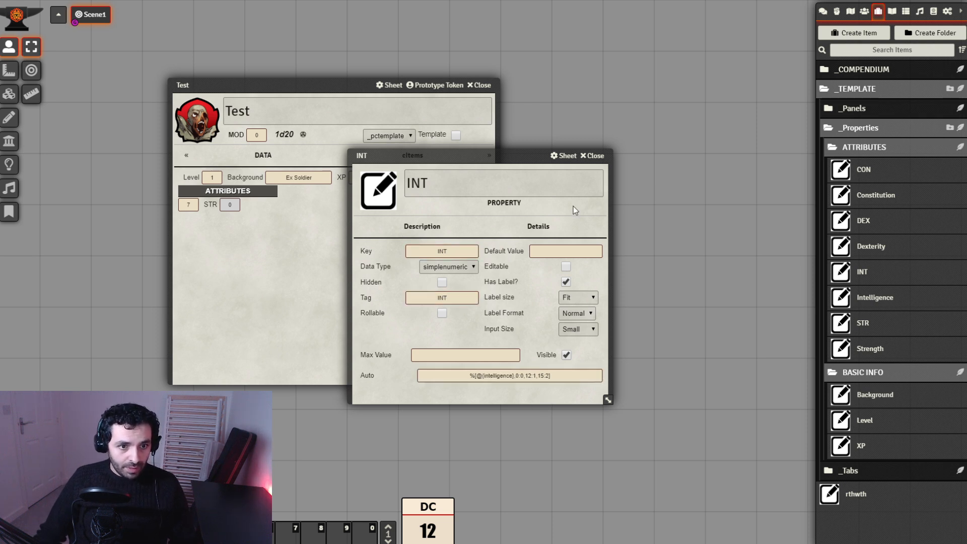
pyautogui.click(593, 160)
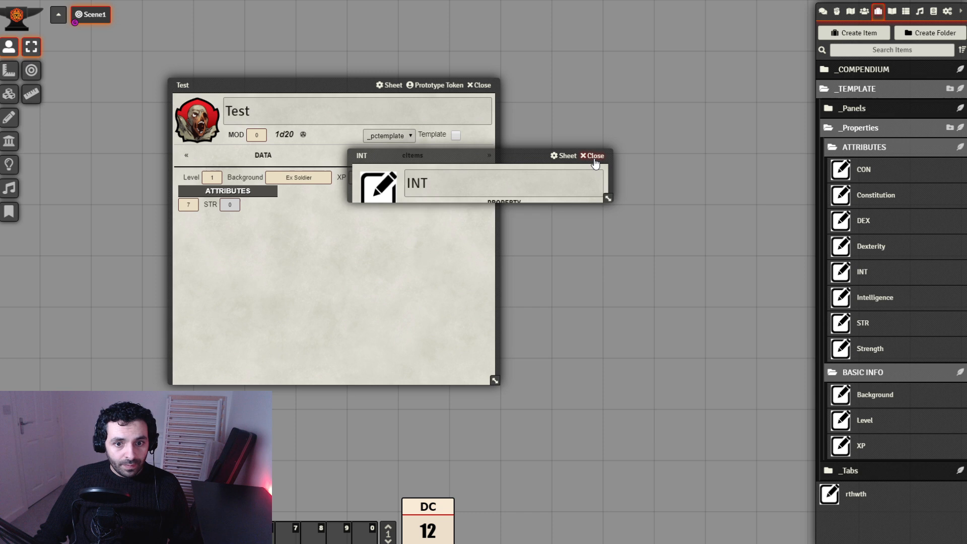
# Step: Duplicate the Strength property and rename the copy Wisdom
pyautogui.rightClick(872, 356)
pyautogui.click(856, 280)
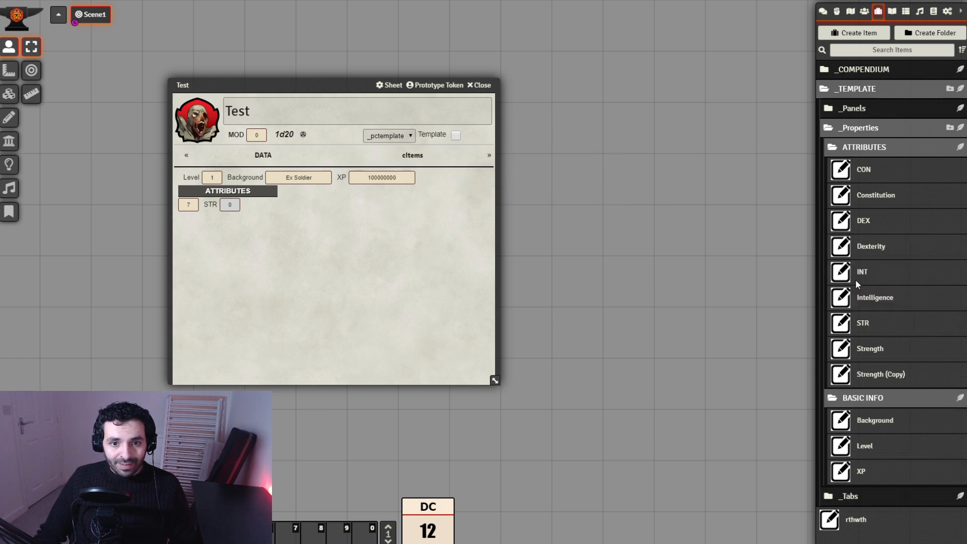
pyautogui.click(878, 379)
pyautogui.hotkey('ctrl', 'a')
pyautogui.write('W')
pyautogui.press('BackSpace')
pyautogui.write('Wisdom')
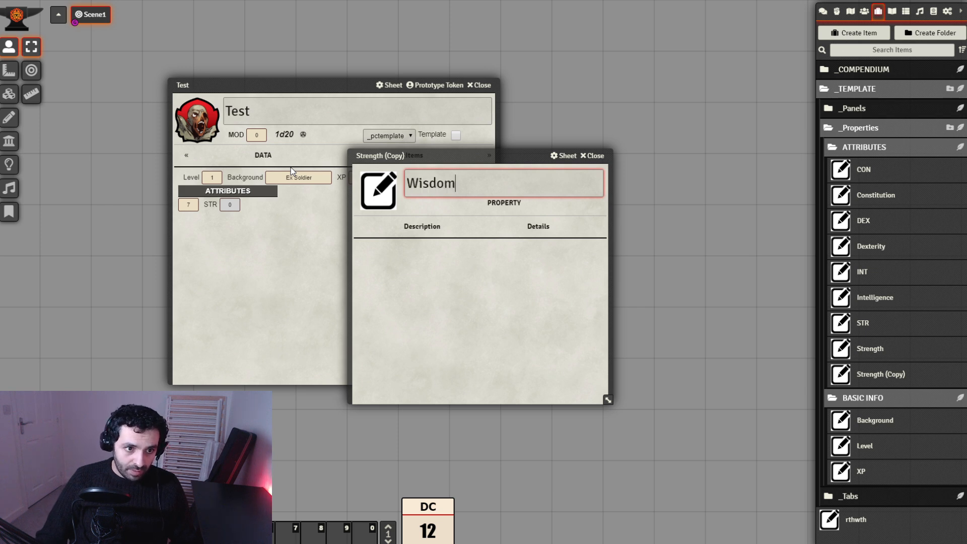
# Step: Set the Wisdom property's key to wisdom and close its sheet
pyautogui.click(521, 226)
pyautogui.click(442, 251)
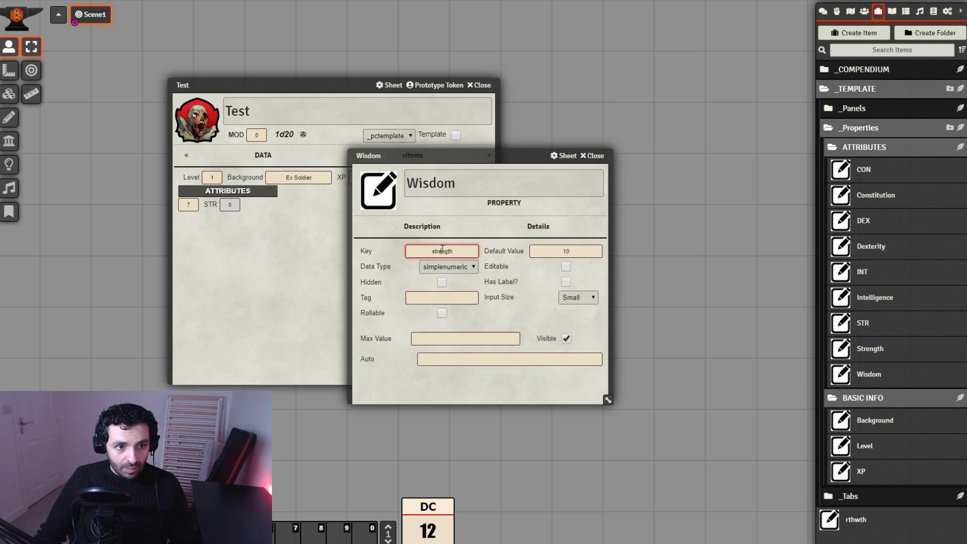
pyautogui.hotkey('ctrl', 'a')
pyautogui.write('wisdom')
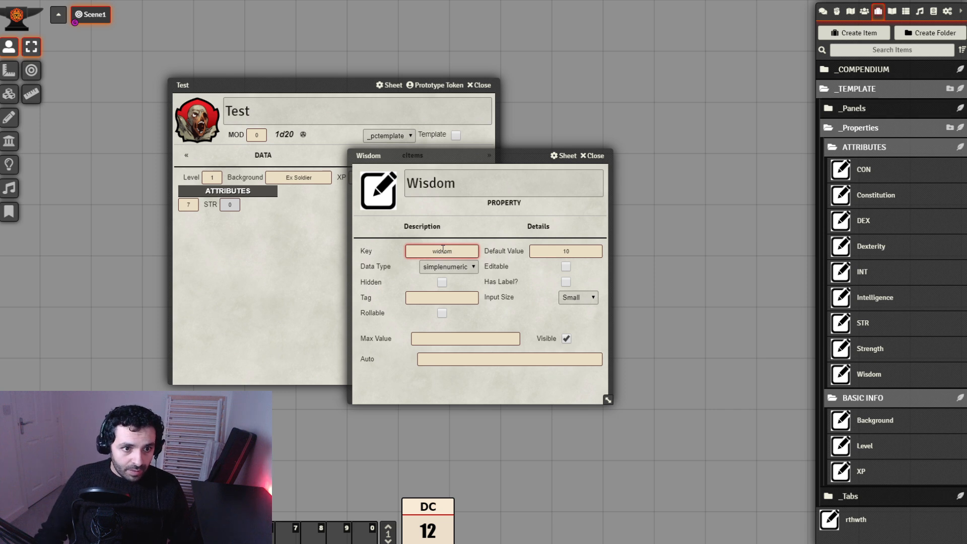
pyautogui.write('wisdom')
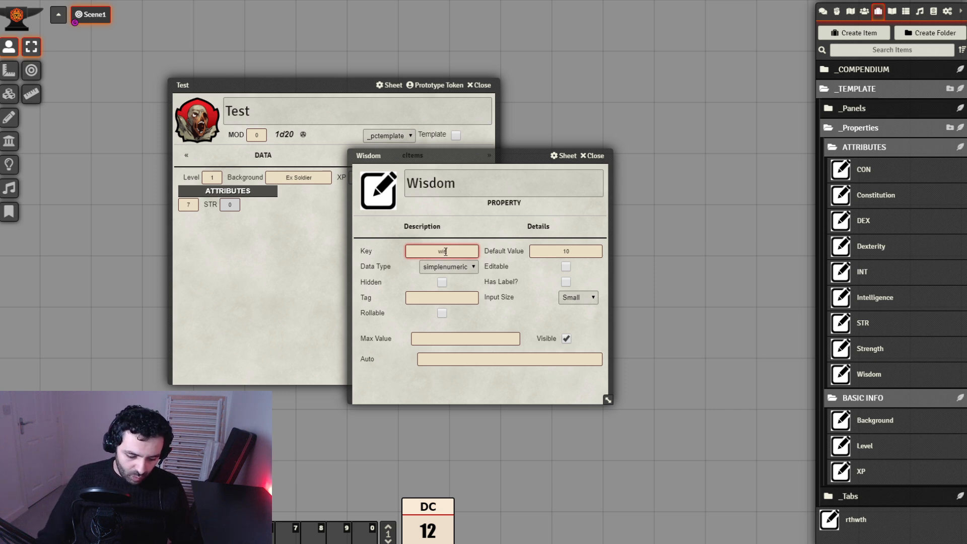
pyautogui.click(522, 372)
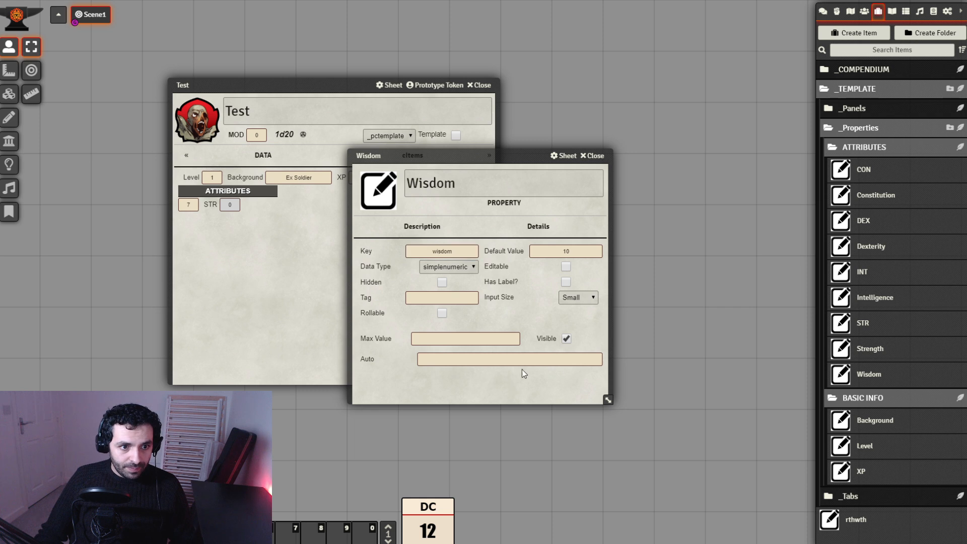
pyautogui.click(593, 157)
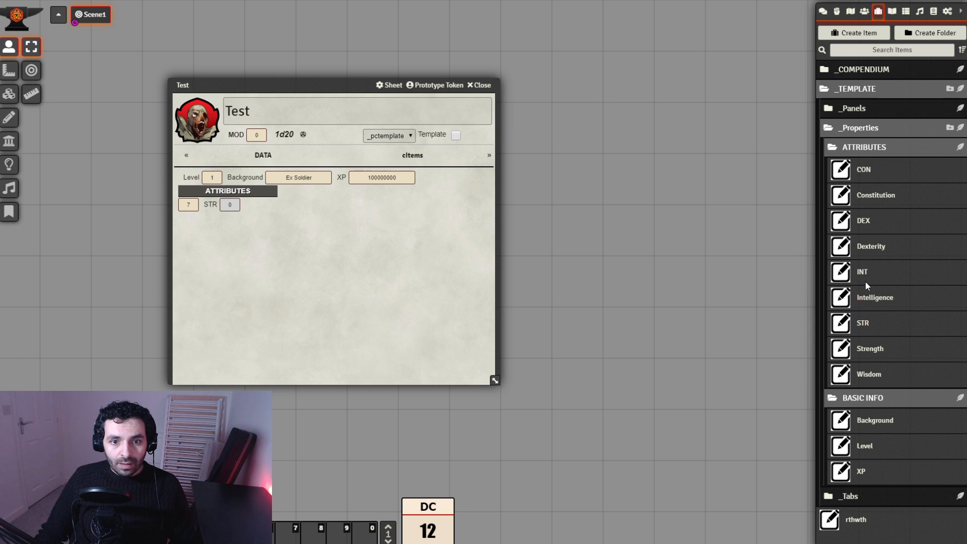
# Step: Duplicate the STR property and rename the copy WIS
pyautogui.rightClick(865, 318)
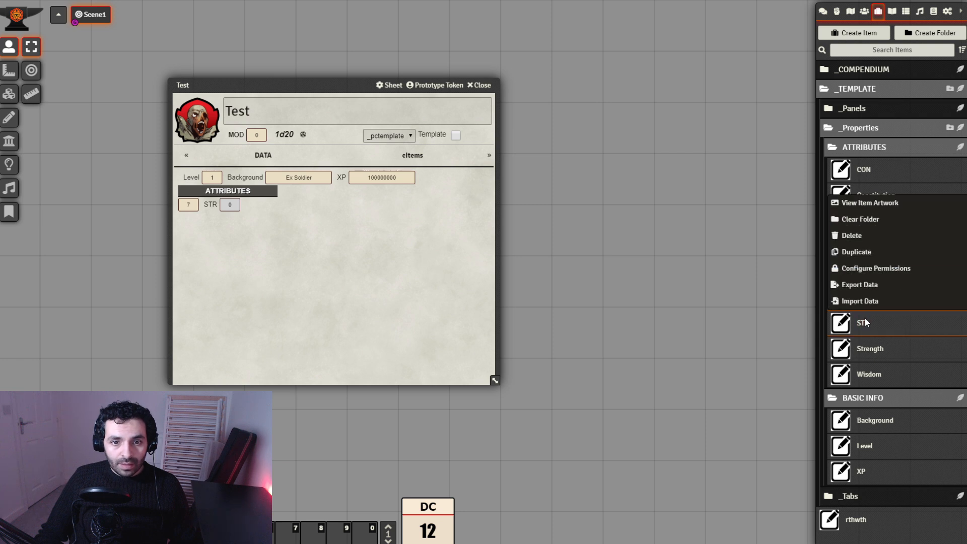
pyautogui.click(856, 252)
pyautogui.click(875, 351)
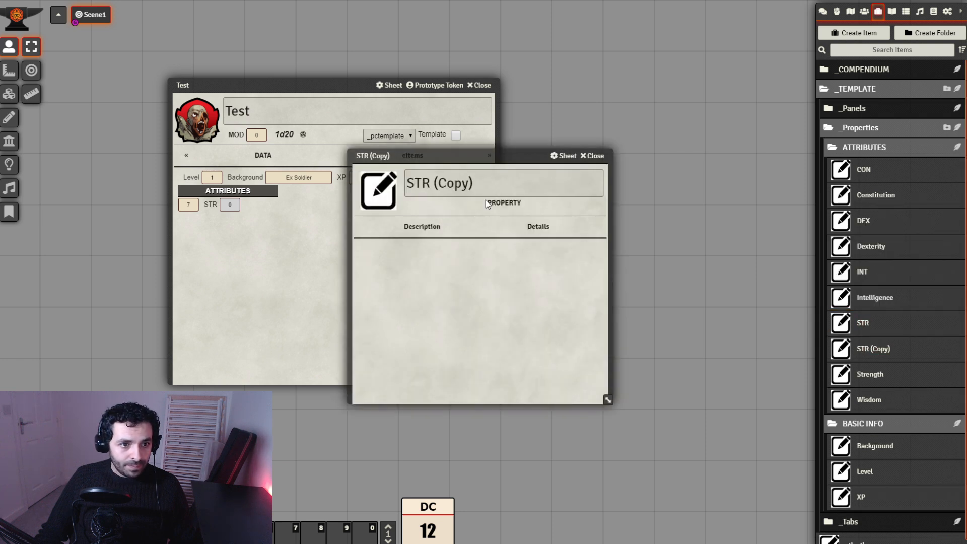
pyautogui.moveTo(483, 192); pyautogui.dragTo(237, 171)
pyautogui.write('WIS')
# Step: Set the WIS property's key and tag to WIS and its Auto formula to %[@{wisdom},0:0,12:1,15:2], and close its sheet
pyautogui.click(538, 227)
pyautogui.doubleClick(465, 249)
pyautogui.write('WIS')
pyautogui.doubleClick(447, 297)
pyautogui.write('WIS')
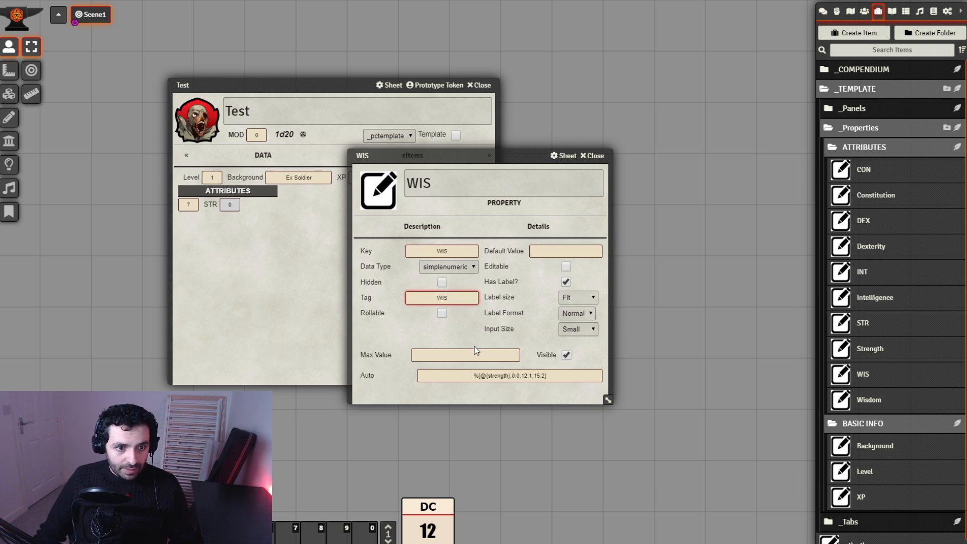
pyautogui.doubleClick(502, 375)
pyautogui.write('wisdom')
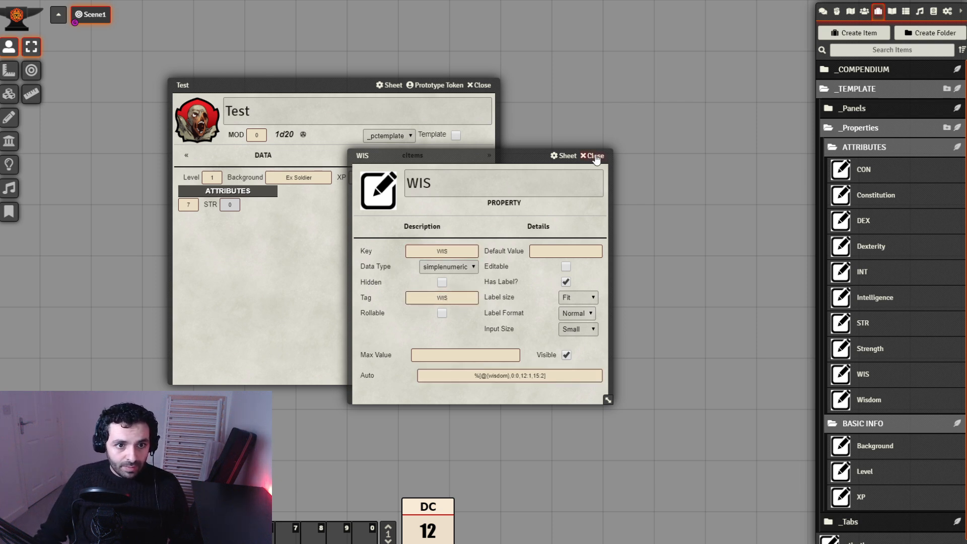
pyautogui.click(594, 156)
# Step: Duplicate the Strength property and rename the copy Charisma
pyautogui.rightClick(871, 350)
pyautogui.click(865, 279)
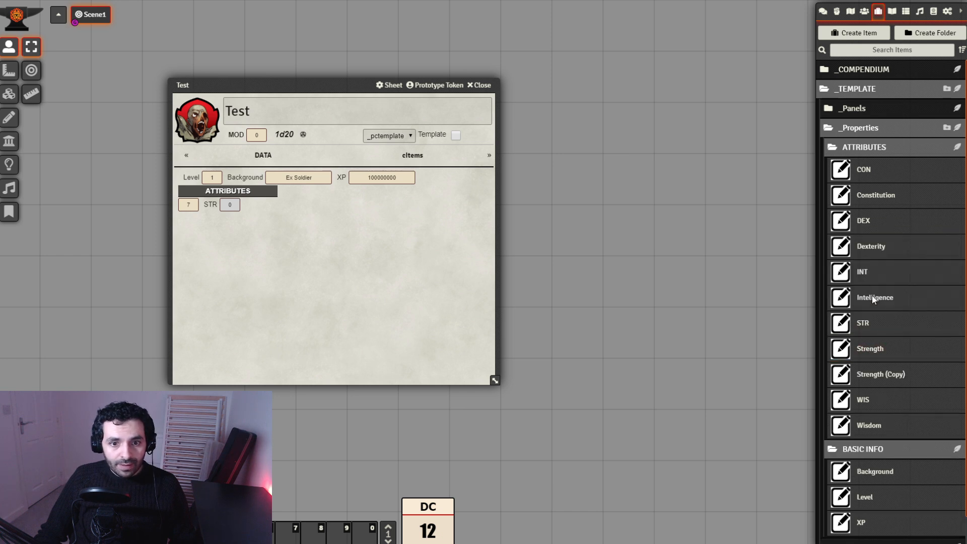
pyautogui.click(885, 379)
pyautogui.click(504, 183)
pyautogui.moveTo(504, 183); pyautogui.dragTo(407, 183)
pyautogui.write('Charisma')
pyautogui.press('Return')
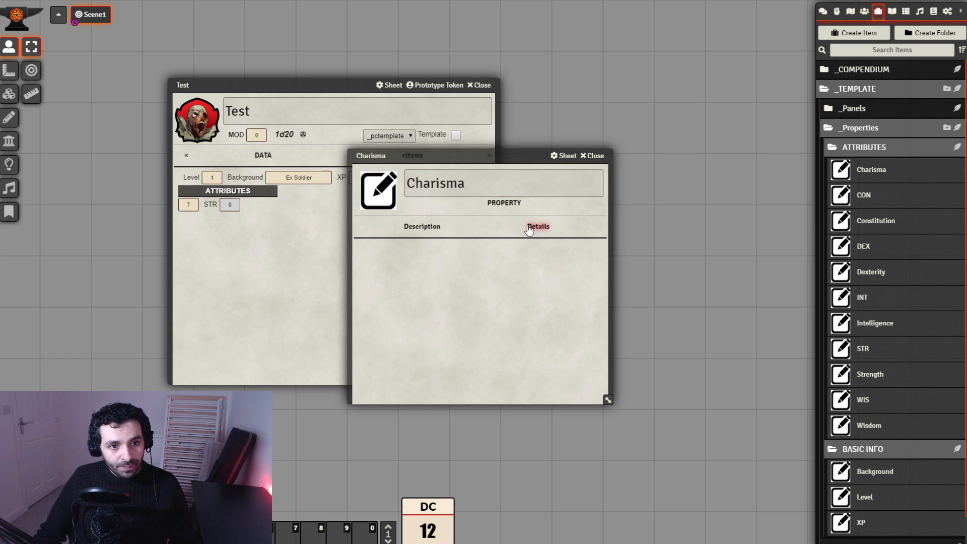
# Step: Set the Charisma property's key to charisma and close its sheet
pyautogui.click(524, 239)
pyautogui.doubleClick(440, 250)
pyautogui.write('charisma')
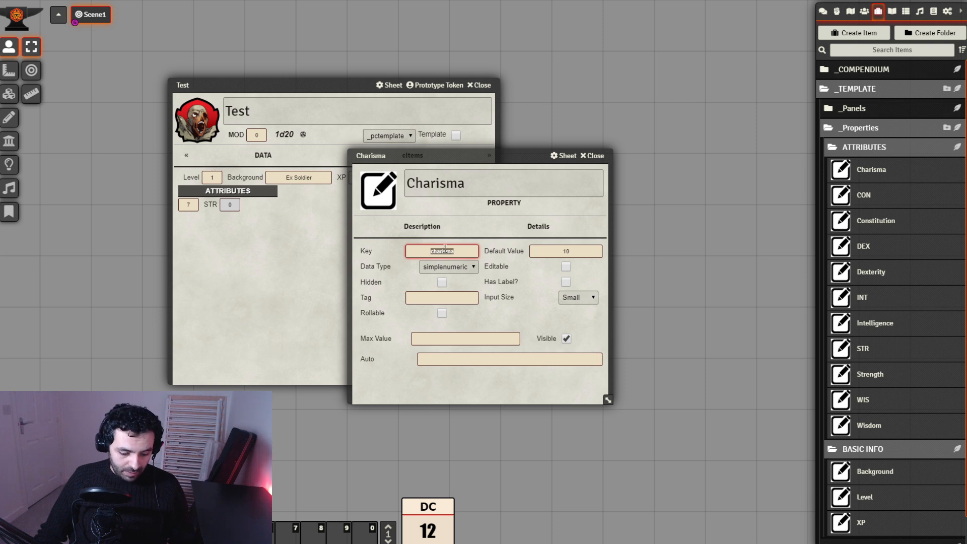
pyautogui.click(546, 325)
pyautogui.click(594, 157)
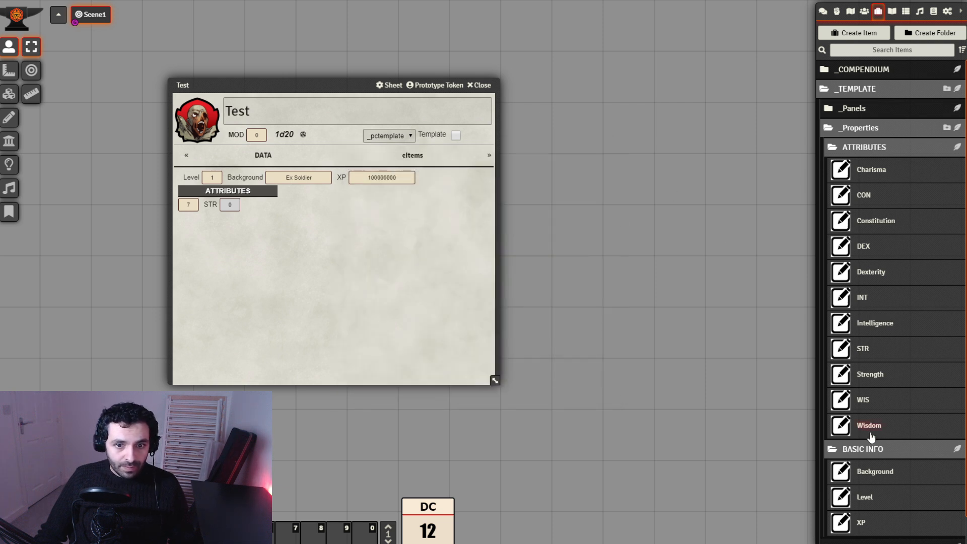
# Step: Duplicate the WIS property and rename the copy CHA
pyautogui.rightClick(862, 399)
pyautogui.click(866, 332)
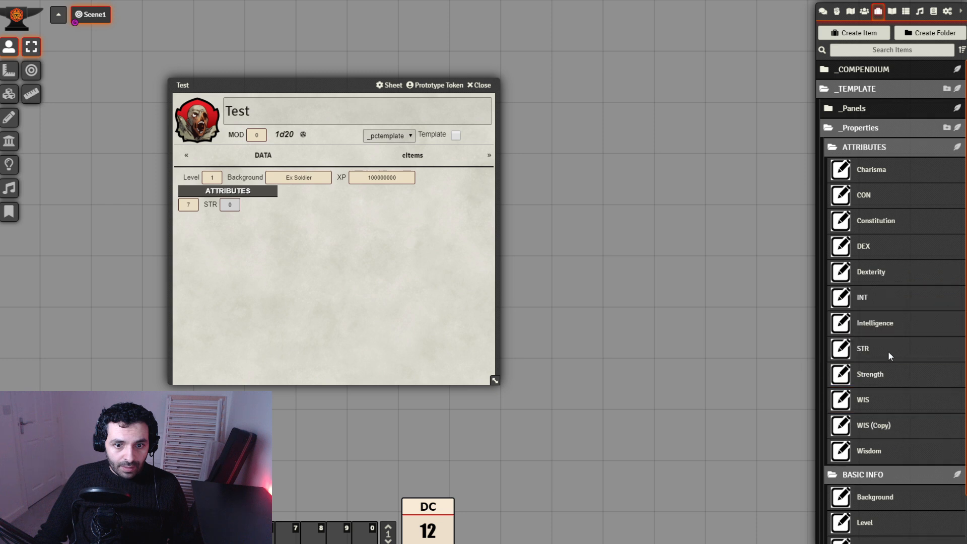
pyautogui.click(881, 430)
pyautogui.moveTo(474, 182); pyautogui.dragTo(362, 188)
pyautogui.write('CHA')
pyautogui.click(594, 335)
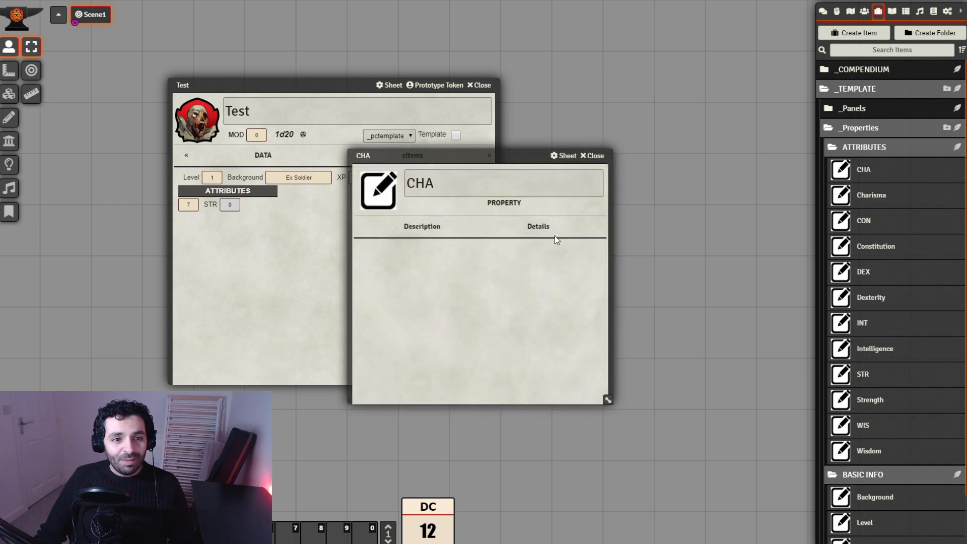
# Step: Set the CHA property's key and tag to CHA and its Auto formula to %[@{charisma},0:0,12:1,15:2], and check the Charisma property's details
pyautogui.click(538, 227)
pyautogui.doubleClick(442, 251)
pyautogui.write('CHA')
pyautogui.doubleClick(461, 298)
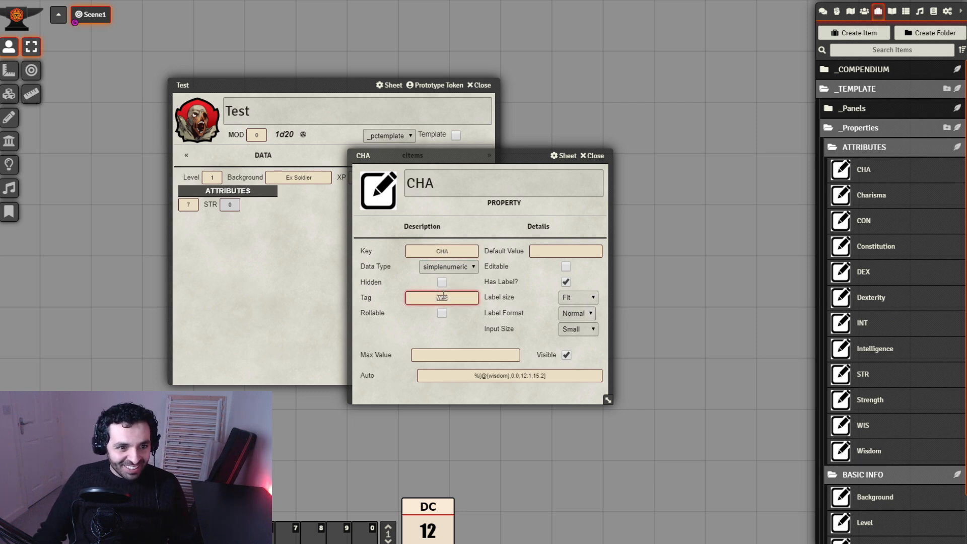
pyautogui.write('CHA')
pyautogui.doubleClick(498, 375)
pyautogui.write('charisma')
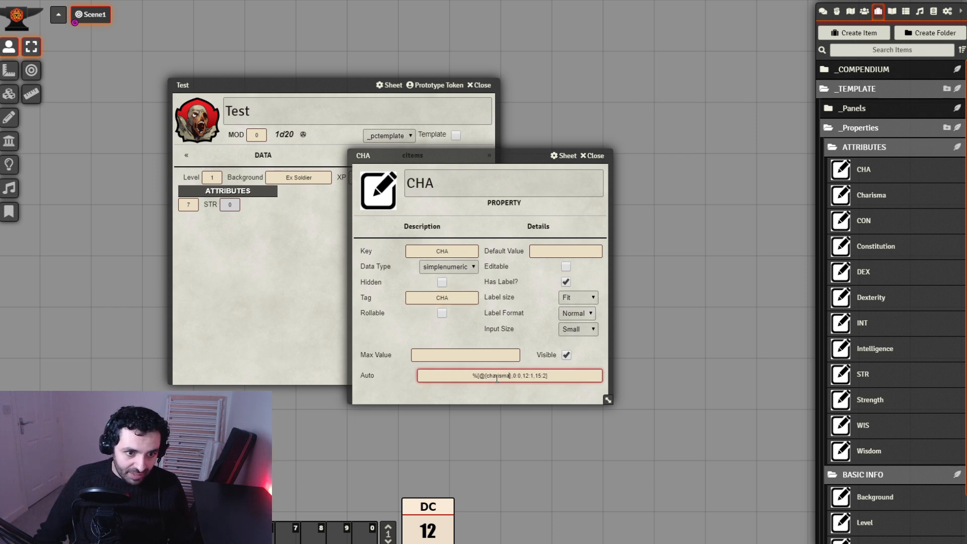
pyautogui.click(592, 155)
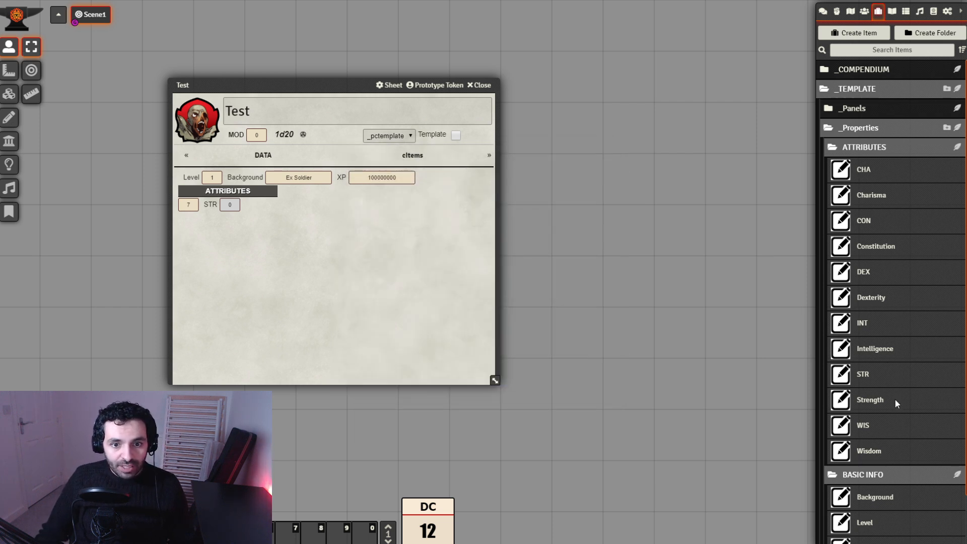
pyautogui.click(872, 197)
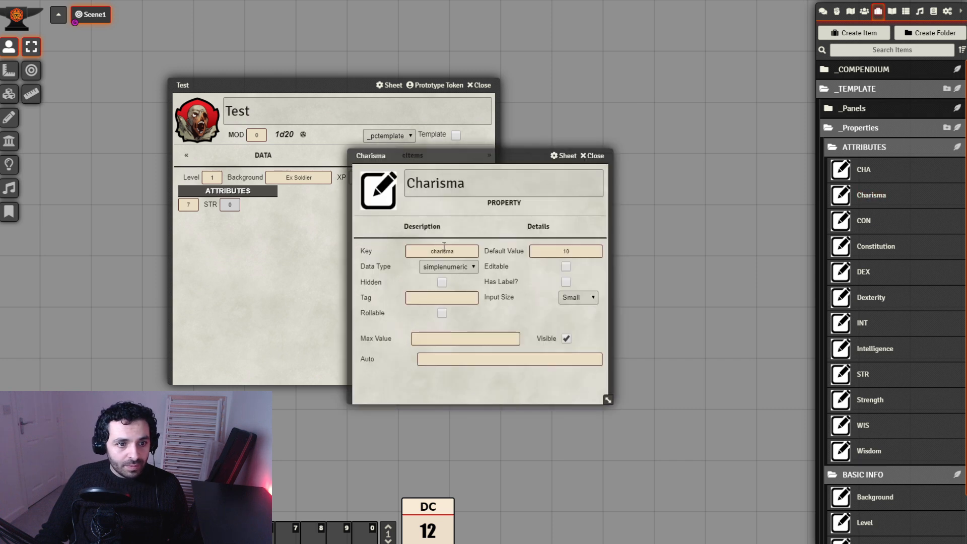
pyautogui.click(594, 156)
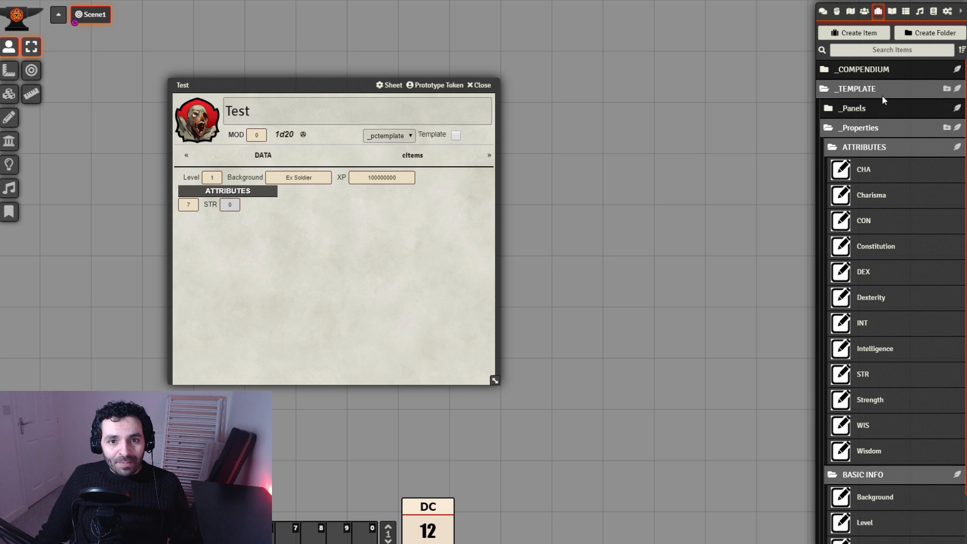
# Step: Add the Dexterity, DEX, Constitution, CON, Intelligence, INT, Wisdom, WIS, Charisma and CHA properties to the Attributes Panel in that order, and close it
pyautogui.click(866, 108)
pyautogui.click(875, 133)
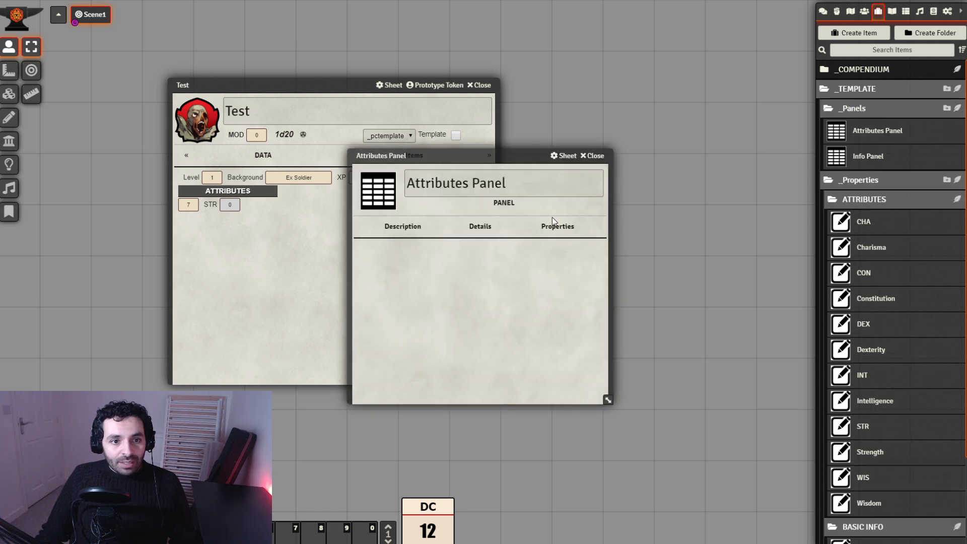
pyautogui.click(549, 228)
pyautogui.scroll(-1, 896, 333)
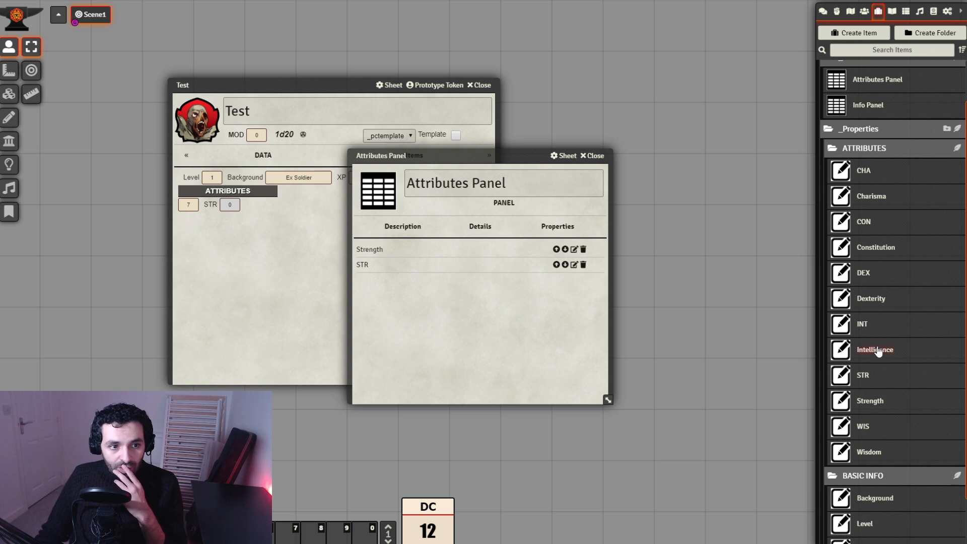
pyautogui.moveTo(871, 304); pyautogui.dragTo(473, 335)
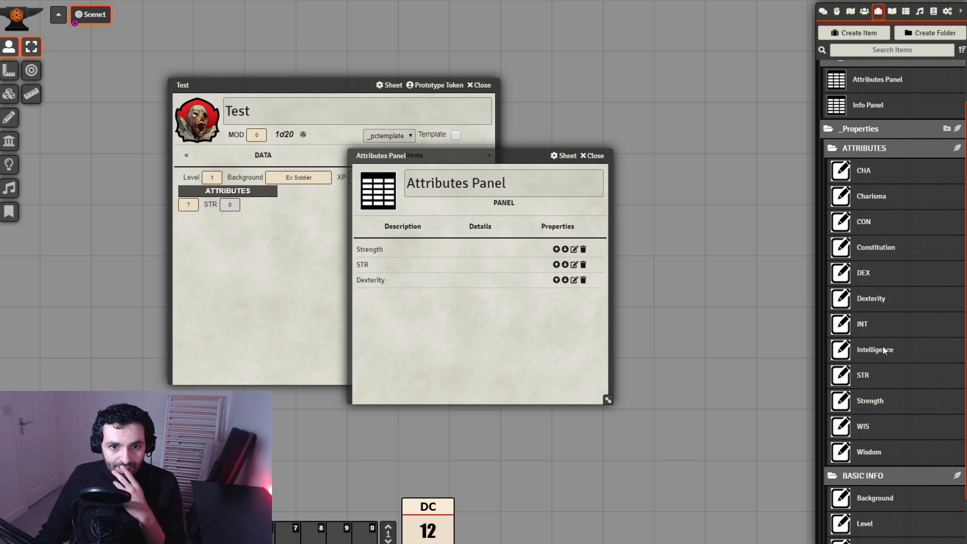
pyautogui.moveTo(870, 279); pyautogui.dragTo(460, 321)
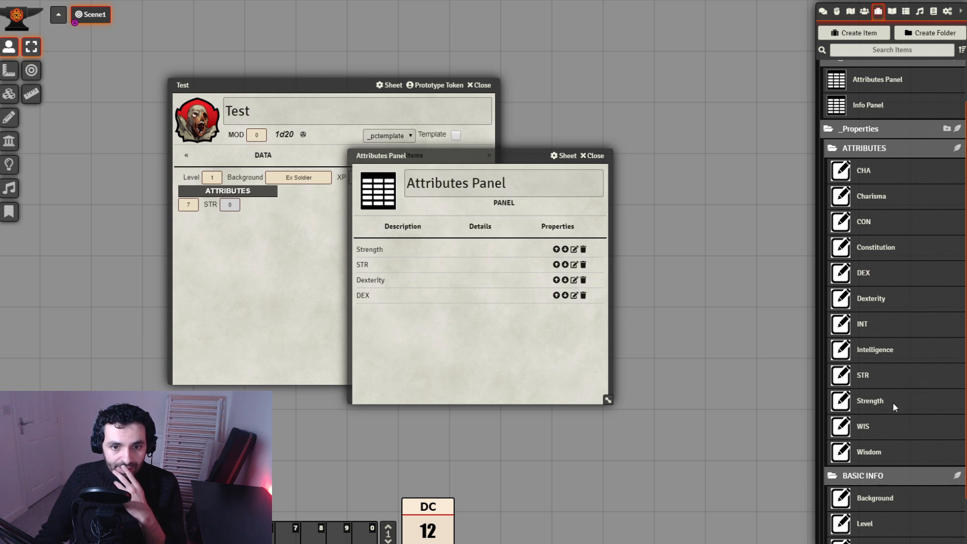
pyautogui.moveTo(881, 257); pyautogui.dragTo(455, 366)
pyautogui.moveTo(871, 355); pyautogui.dragTo(474, 379)
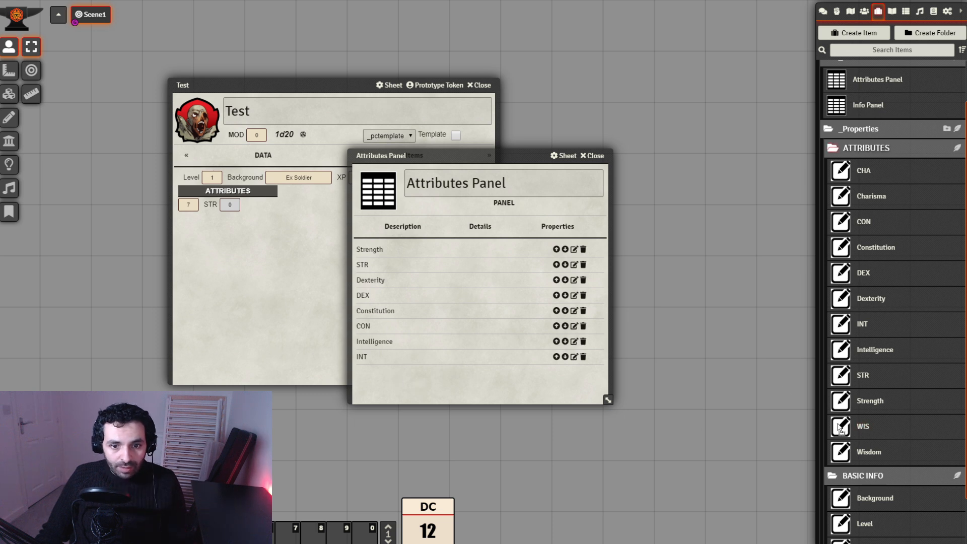
pyautogui.moveTo(871, 454); pyautogui.dragTo(443, 384)
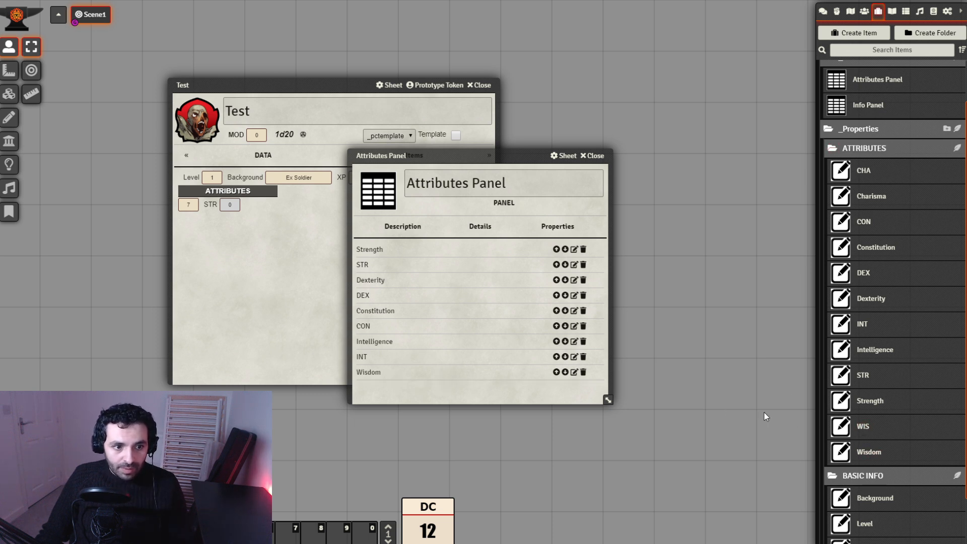
pyautogui.moveTo(514, 406); pyautogui.dragTo(458, 386)
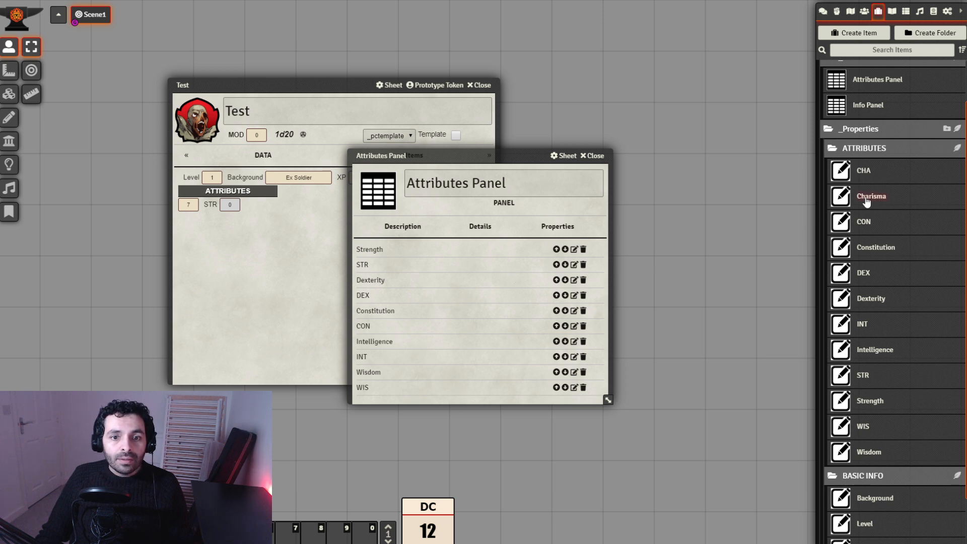
pyautogui.moveTo(488, 319); pyautogui.dragTo(488, 318)
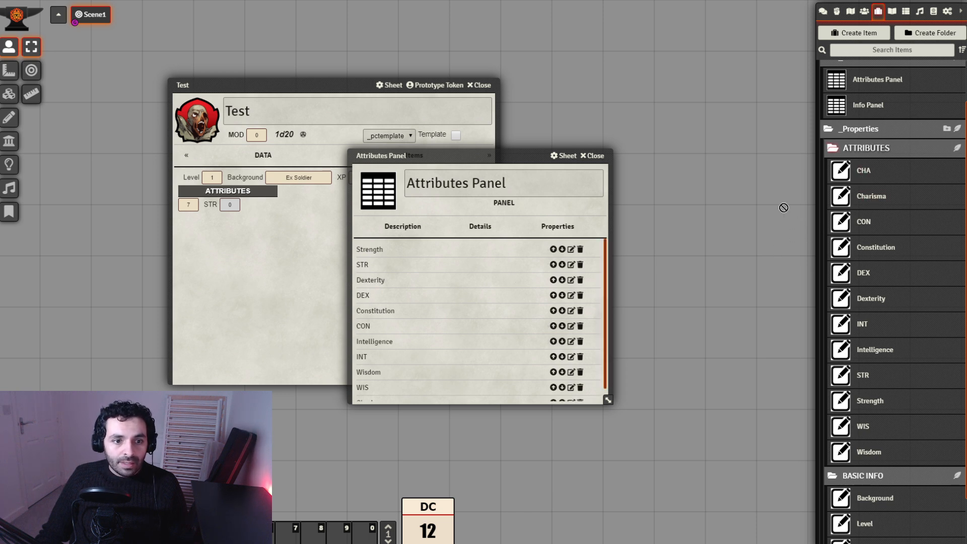
pyautogui.scroll(-1, 468, 355)
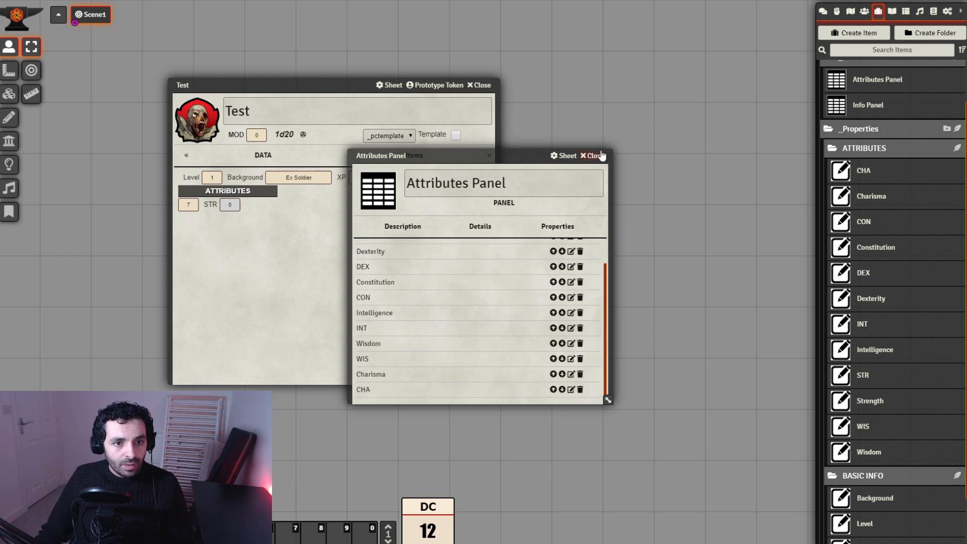
pyautogui.click(593, 156)
# Step: Open the _pctemplate actor and reload its template
pyautogui.click(865, 11)
pyautogui.click(874, 74)
pyautogui.click(615, 181)
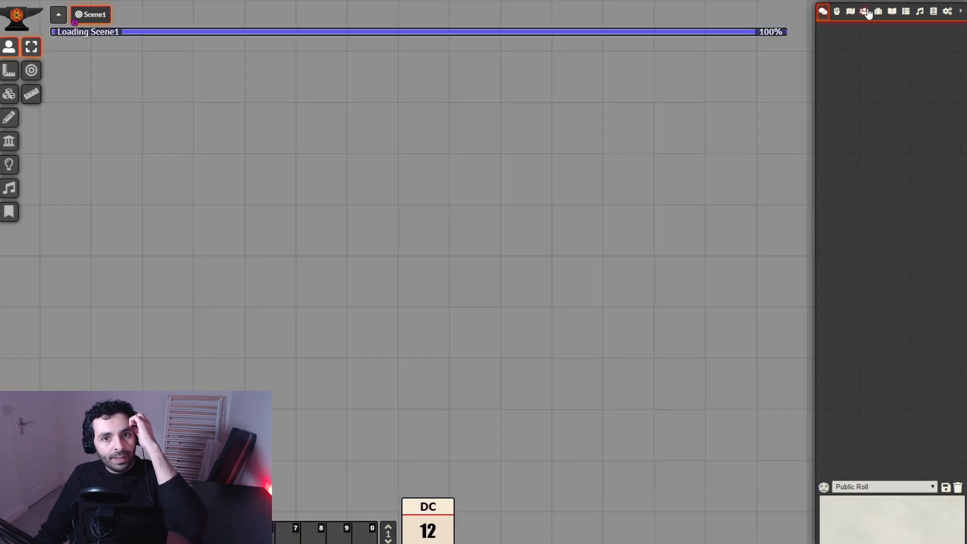
# Step: Switch the Test actor's template to Default, reopen its sheet, set the template back to _pctemplate and show its DATA content
pyautogui.click(864, 12)
pyautogui.click(851, 98)
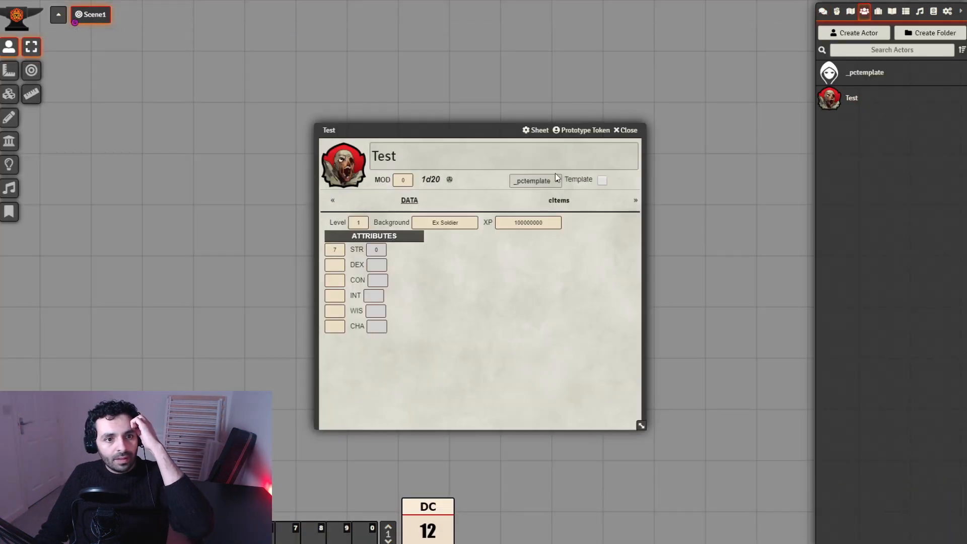
pyautogui.click(552, 179)
pyautogui.click(534, 198)
pyautogui.click(628, 132)
pyautogui.click(837, 101)
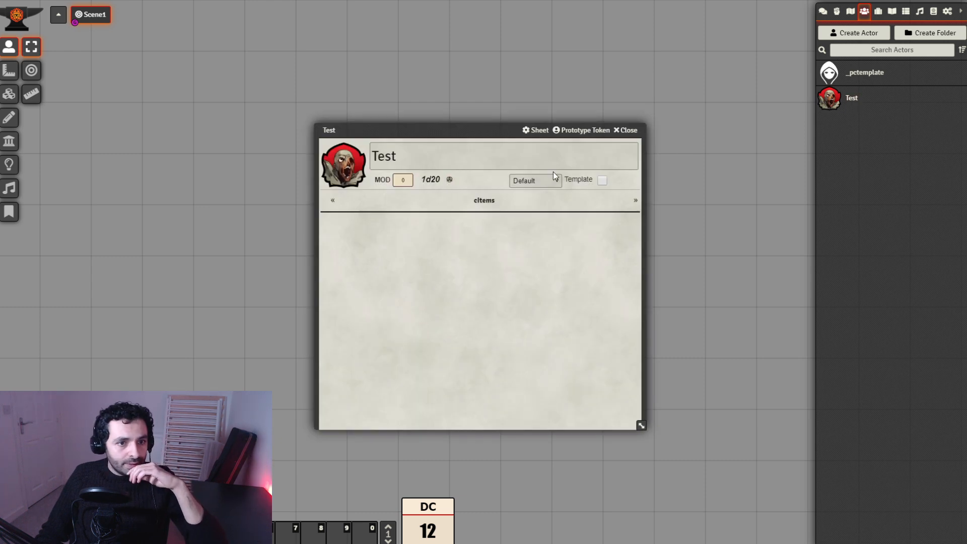
pyautogui.click(540, 179)
pyautogui.click(534, 199)
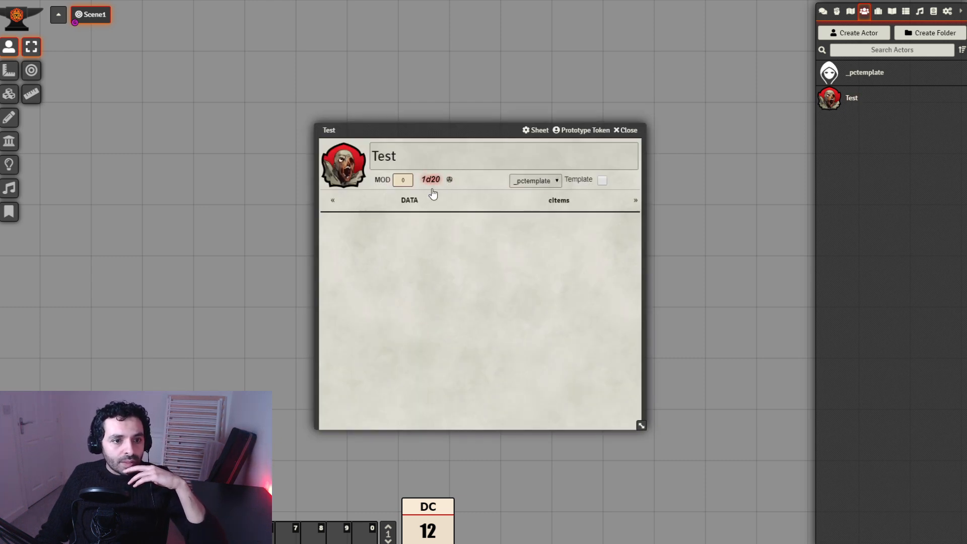
pyautogui.click(409, 200)
pyautogui.moveTo(464, 131); pyautogui.dragTo(440, 110)
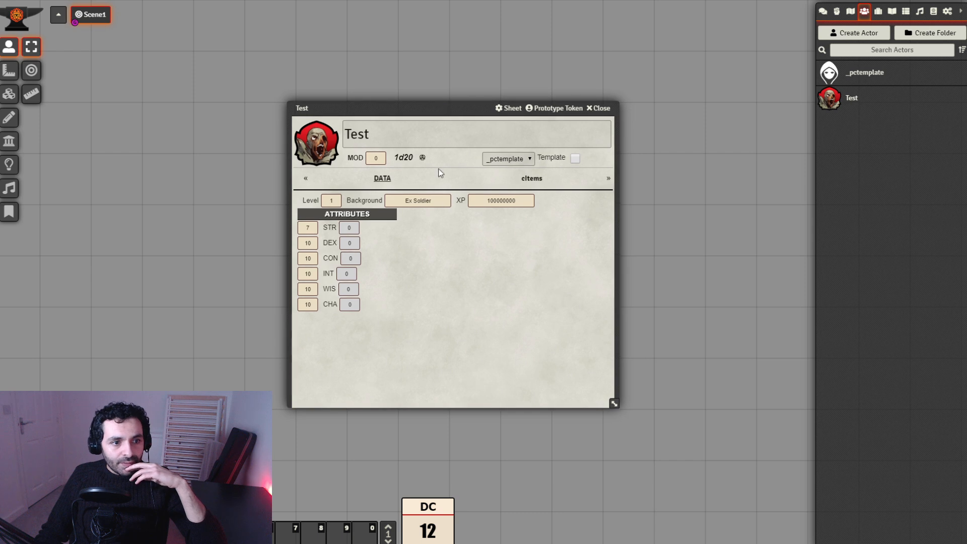
# Step: Set the Test actor's Dexterity score to 15 and its Constitution and Intelligence scores to 12
pyautogui.click(304, 244)
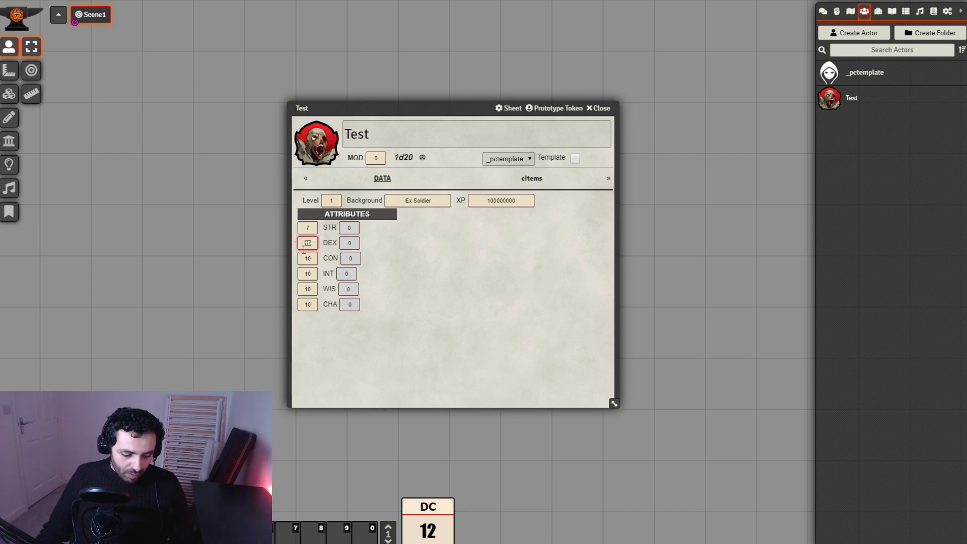
pyautogui.write('15')
pyautogui.click(368, 345)
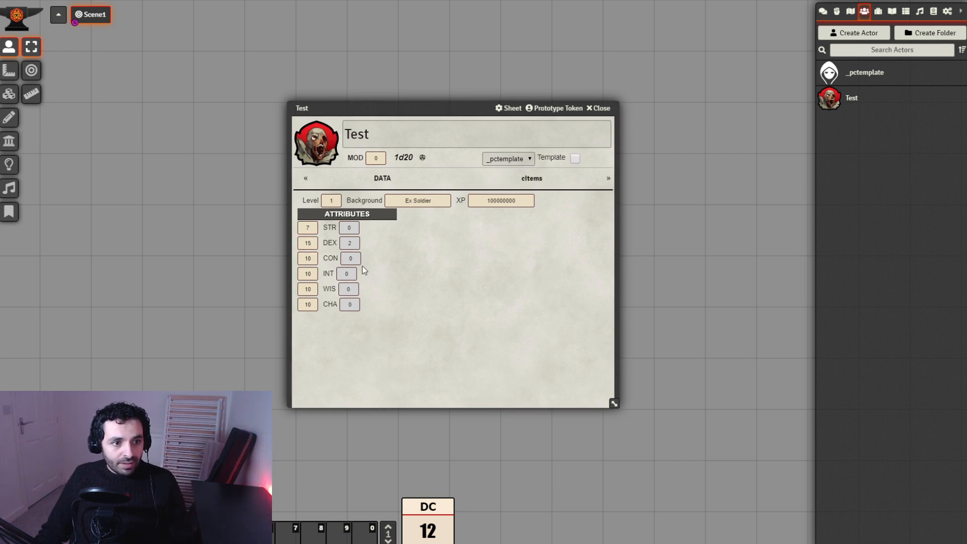
pyautogui.click(314, 259)
pyautogui.click(347, 352)
pyautogui.click(315, 272)
pyautogui.write('12')
pyautogui.click(370, 352)
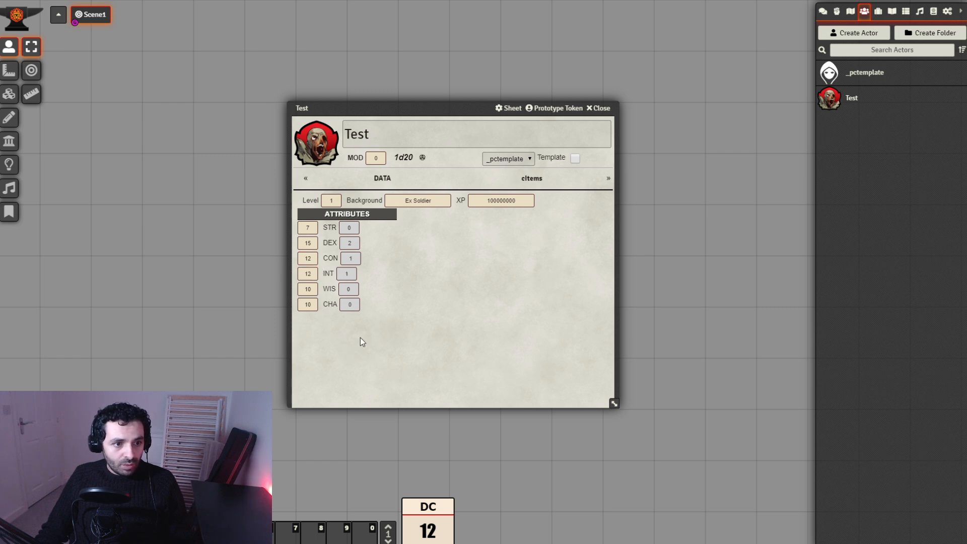
# Step: Set the Test actor's Wisdom score to 12, Charisma to 7 and Intelligence to 5
pyautogui.click(304, 289)
pyautogui.write('12')
pyautogui.press('Tab')
pyautogui.write('12')
pyautogui.moveTo(314, 305); pyautogui.dragTo(276, 303)
pyautogui.write('7')
pyautogui.click(429, 353)
pyautogui.moveTo(321, 274); pyautogui.dragTo(300, 273)
pyautogui.write('5')
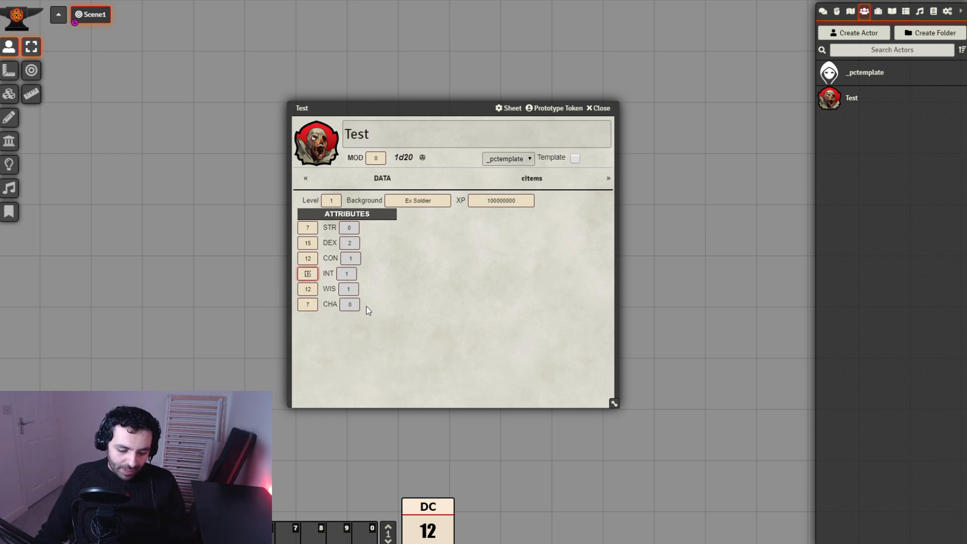
pyautogui.click(460, 318)
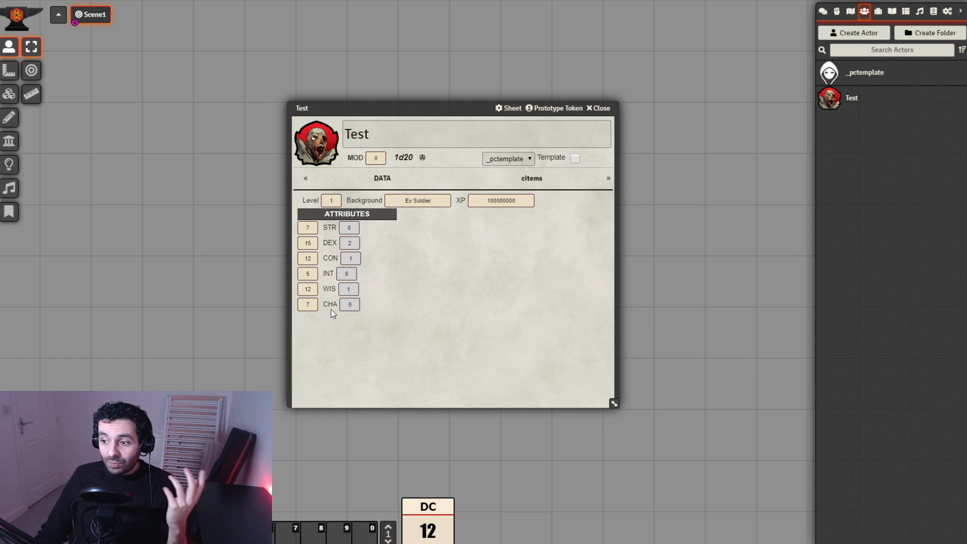
pyautogui.click(306, 228)
pyautogui.press('Tab')
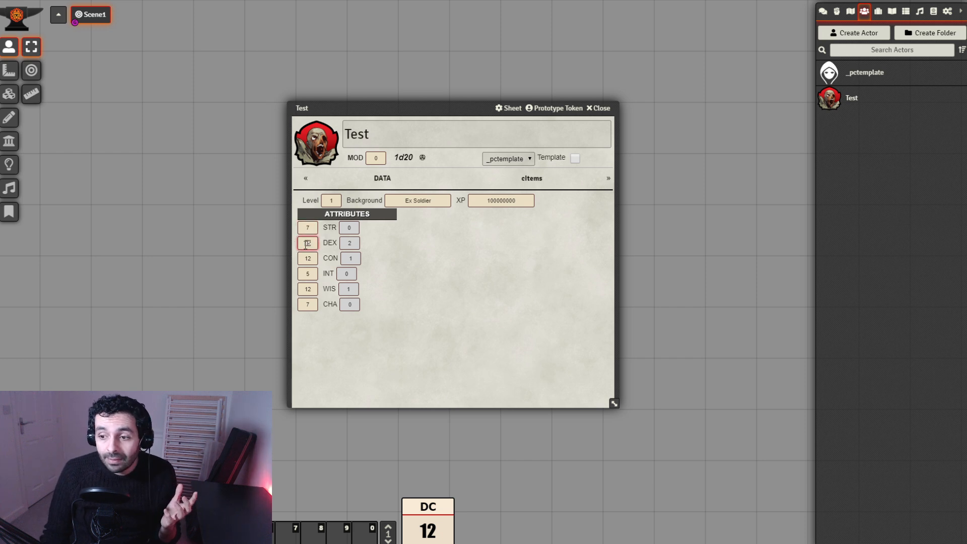
pyautogui.click(309, 258)
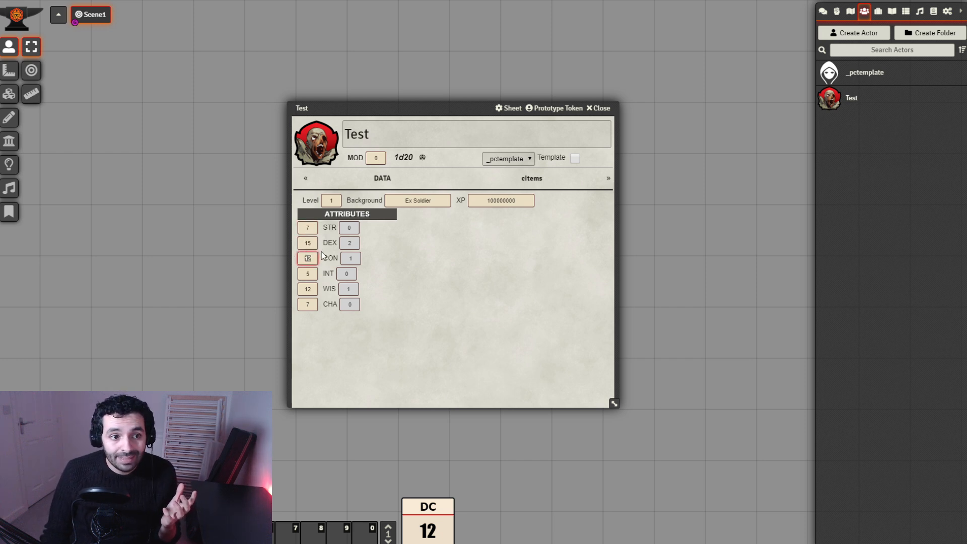
pyautogui.click(311, 228)
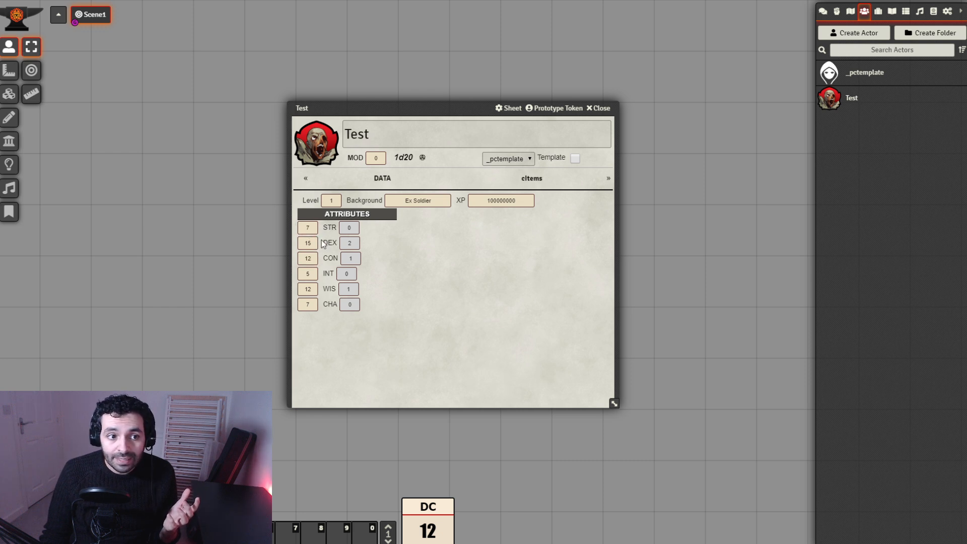
pyautogui.click(351, 228)
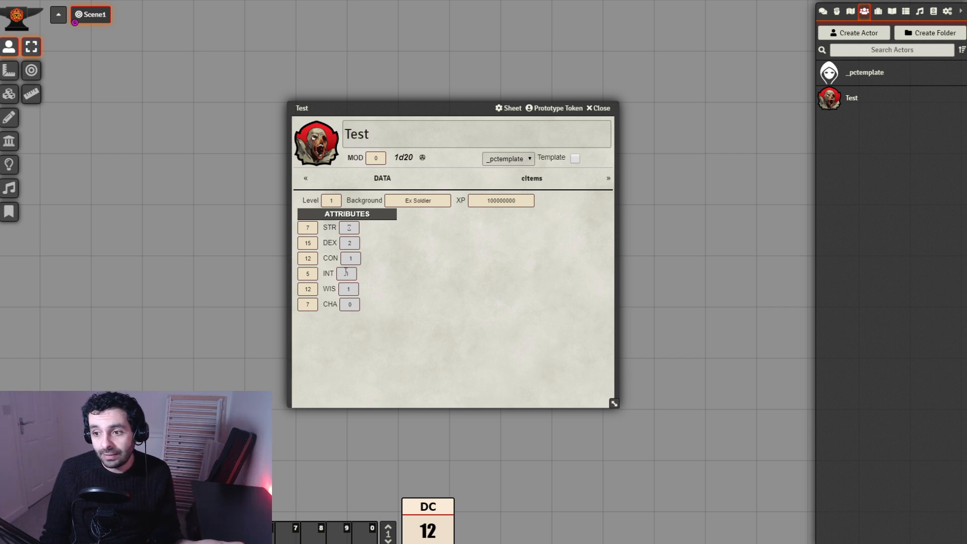
# Step: Set the STR property's label size to Small and close its sheet, with the Test actor's sheet moved aside
pyautogui.moveTo(454, 112); pyautogui.dragTo(265, 64)
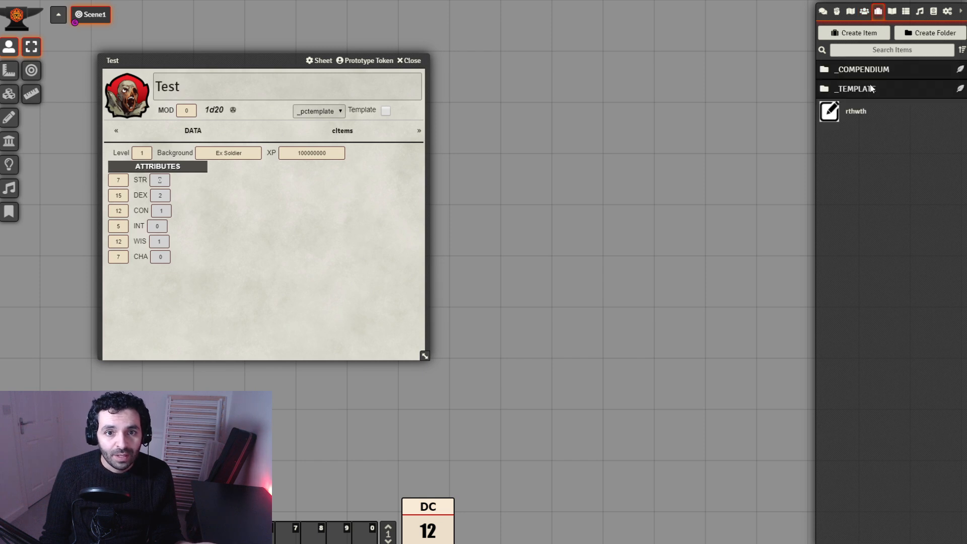
pyautogui.click(871, 88)
pyautogui.click(875, 127)
pyautogui.click(873, 147)
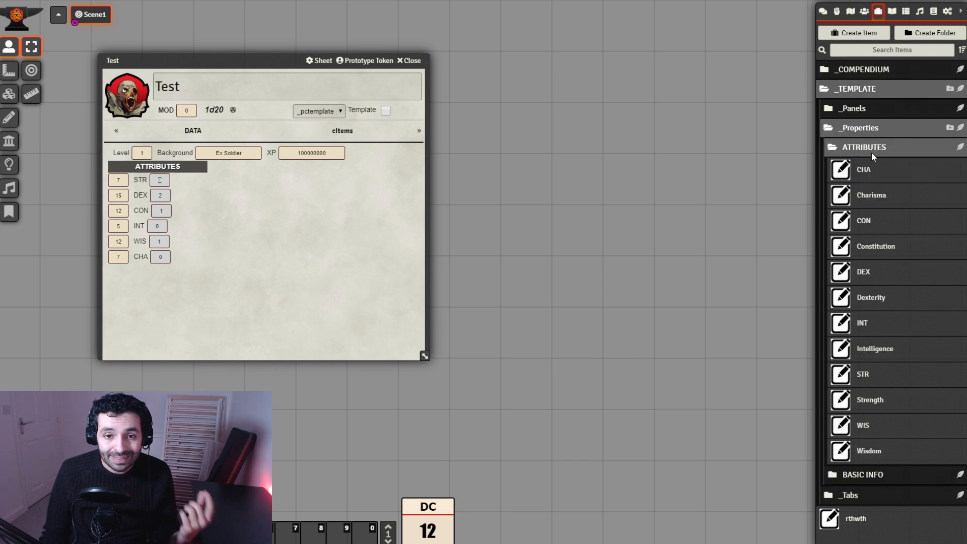
pyautogui.click(864, 381)
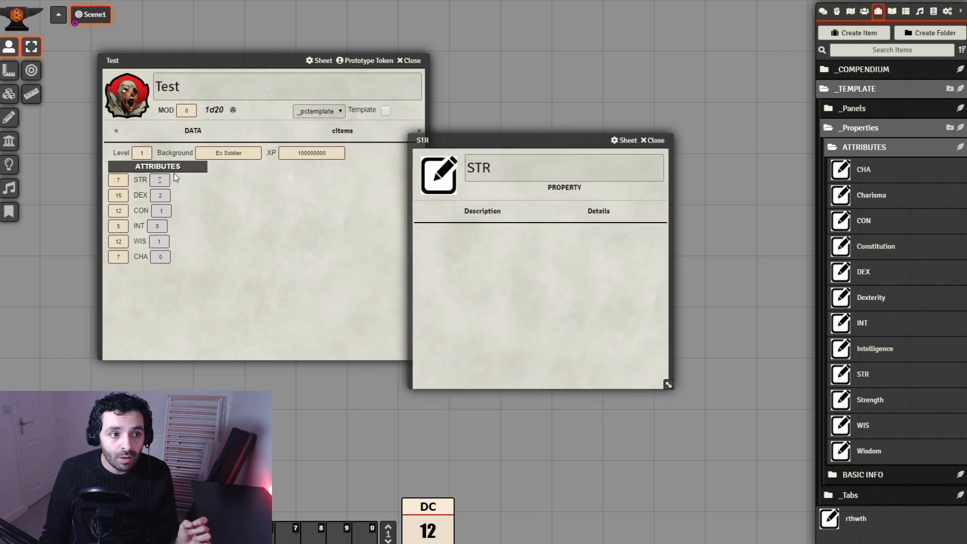
pyautogui.click(614, 214)
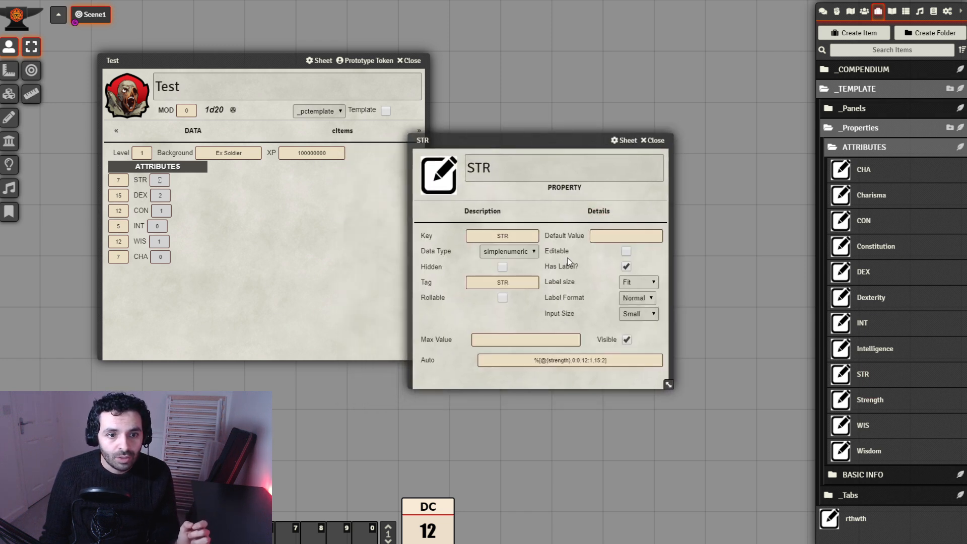
pyautogui.click(645, 282)
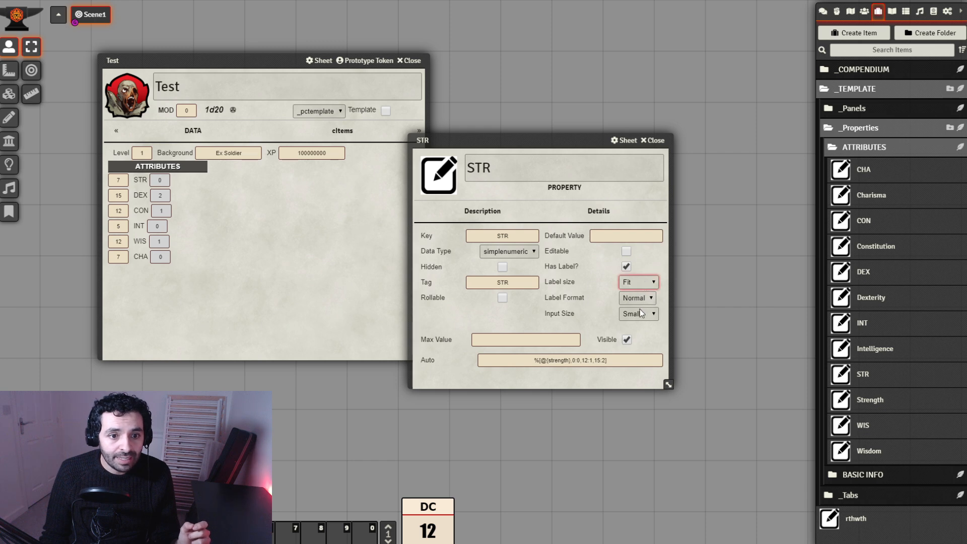
pyautogui.click(641, 303)
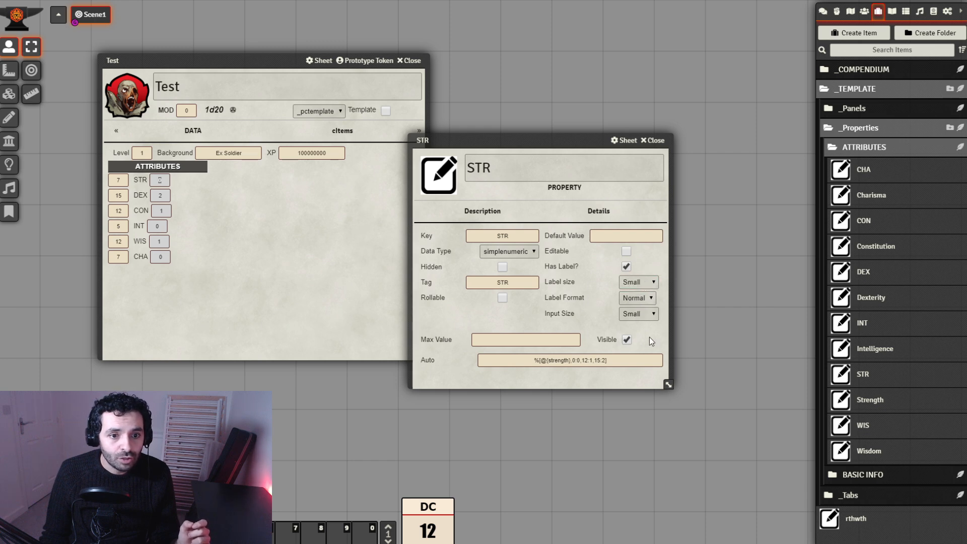
pyautogui.click(657, 141)
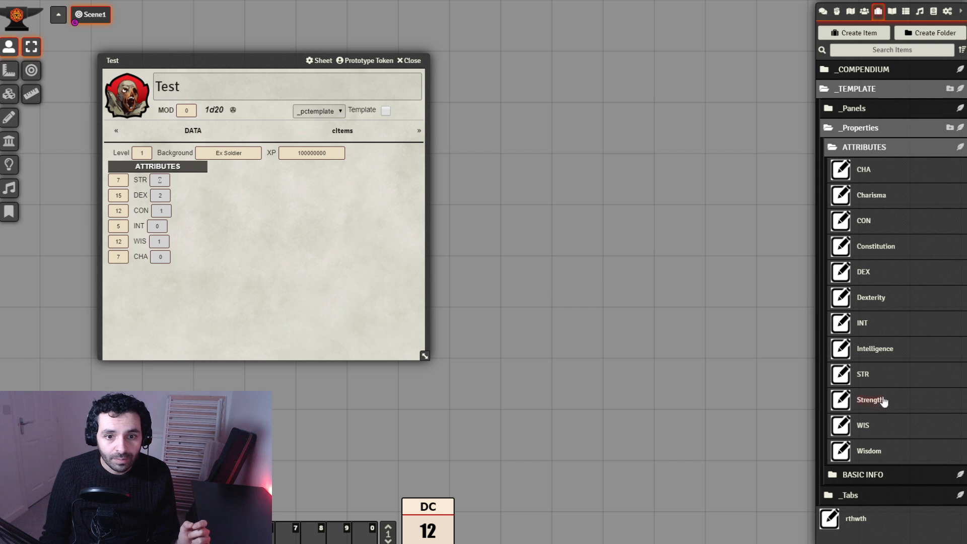
# Step: Set the label size of the DEX and CON properties to Small, closing each property sheet
pyautogui.click(865, 270)
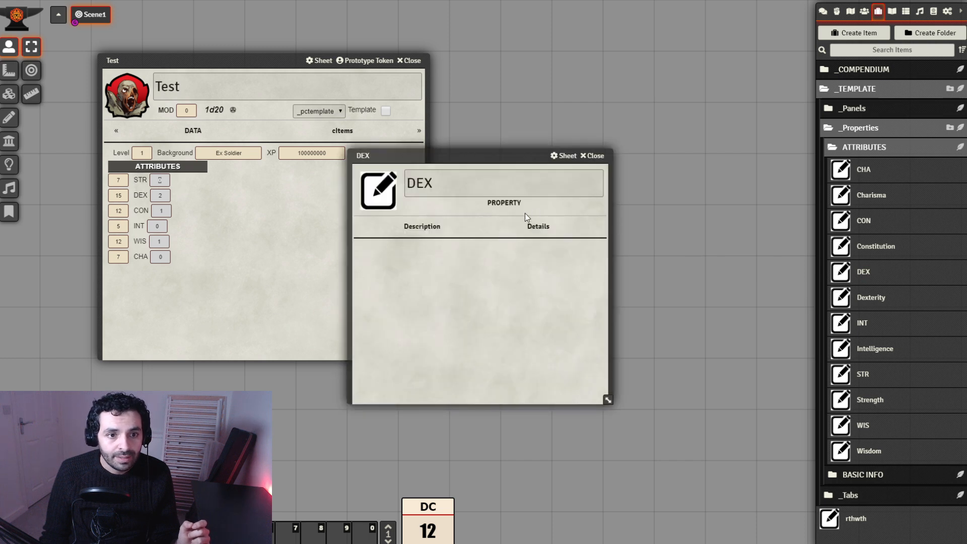
pyautogui.click(582, 304)
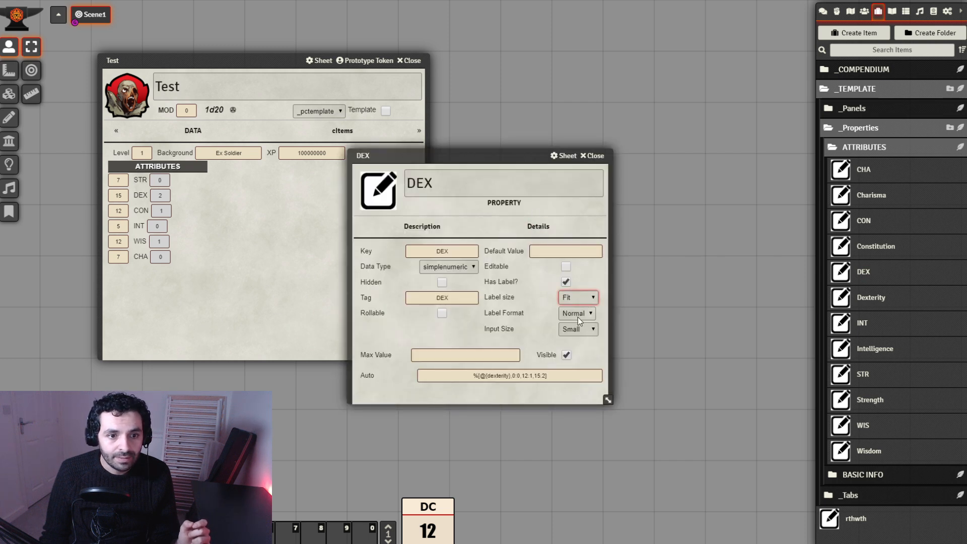
pyautogui.click(593, 156)
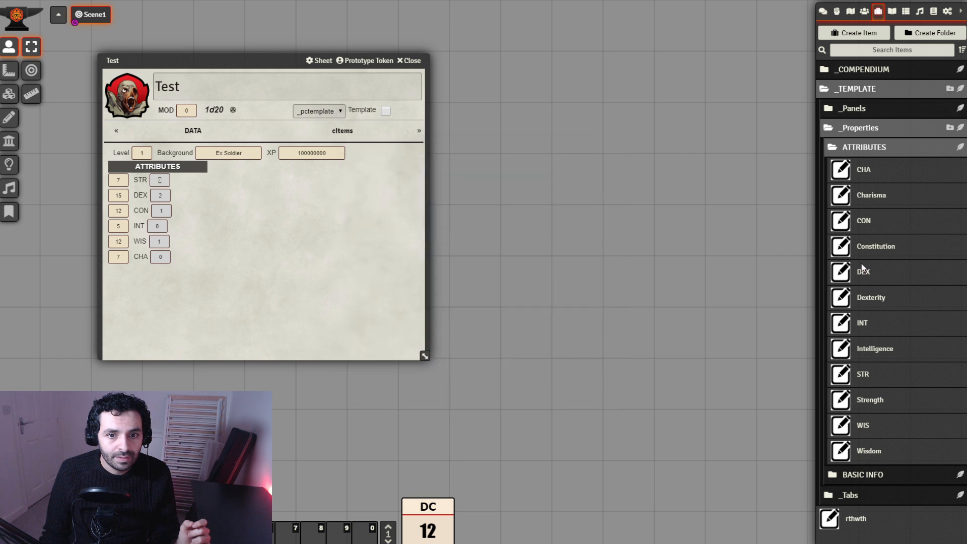
pyautogui.click(864, 222)
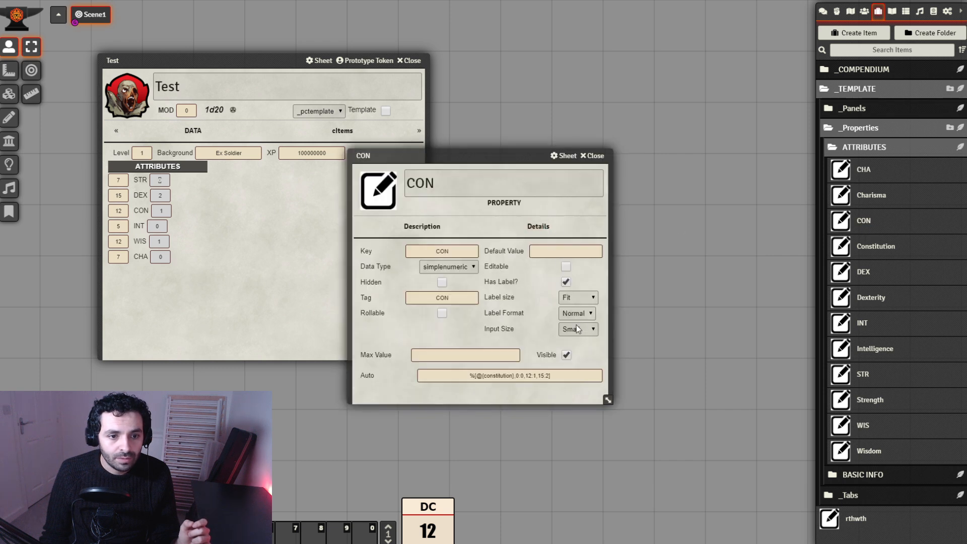
pyautogui.click(593, 157)
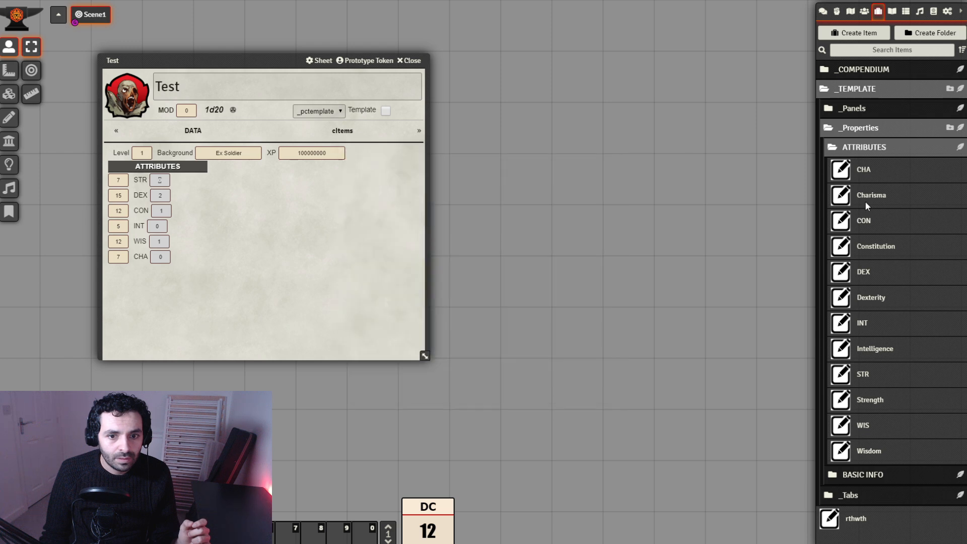
# Step: Set the INT property's label size to Small and close its sheet
pyautogui.click(862, 325)
pyautogui.click(537, 226)
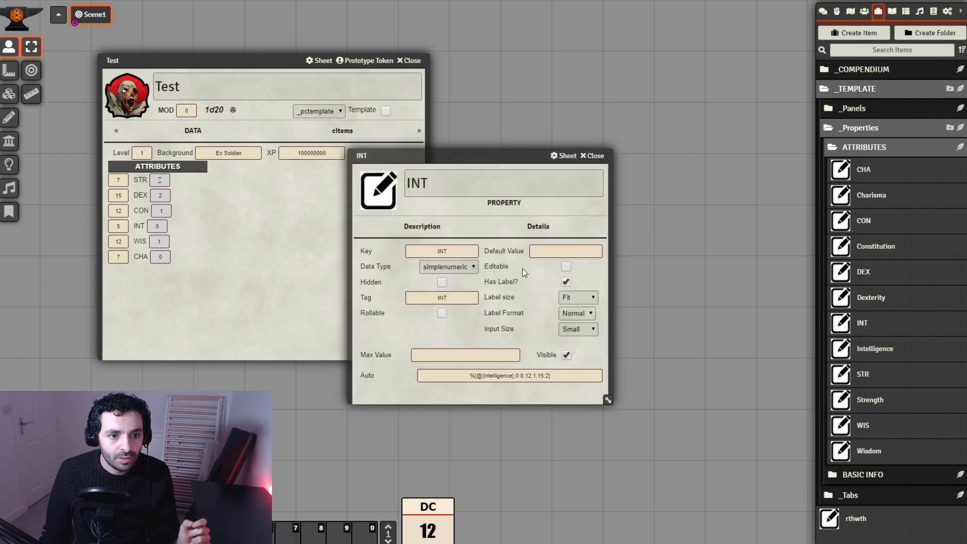
pyautogui.click(580, 302)
pyautogui.click(574, 323)
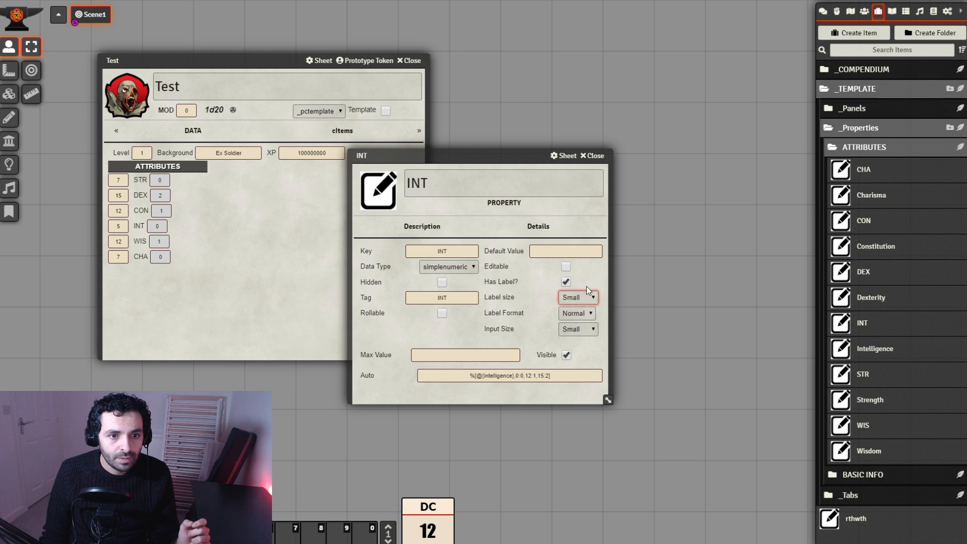
pyautogui.click(591, 162)
# Step: Set the label size of the WIS and CHA properties to Small, closing each property sheet
pyautogui.click(871, 425)
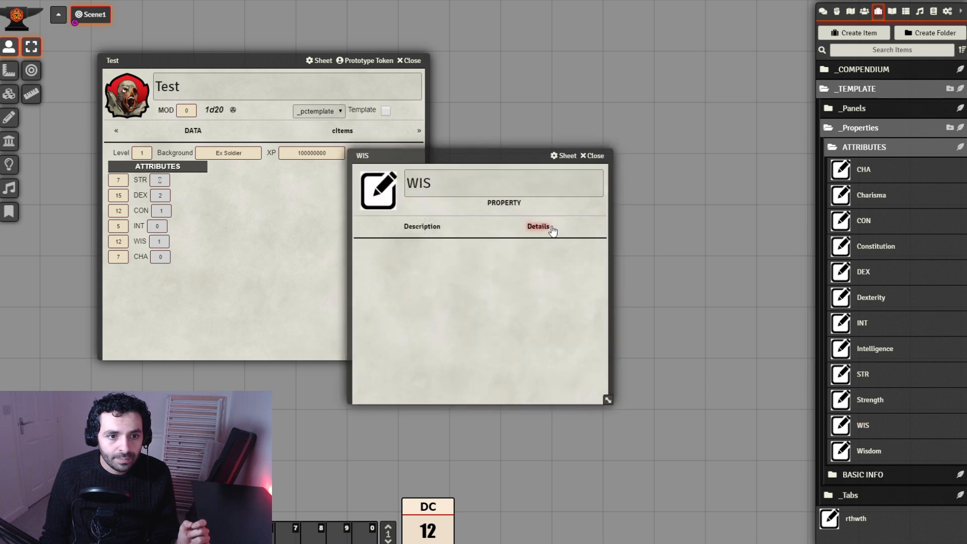
pyautogui.click(552, 229)
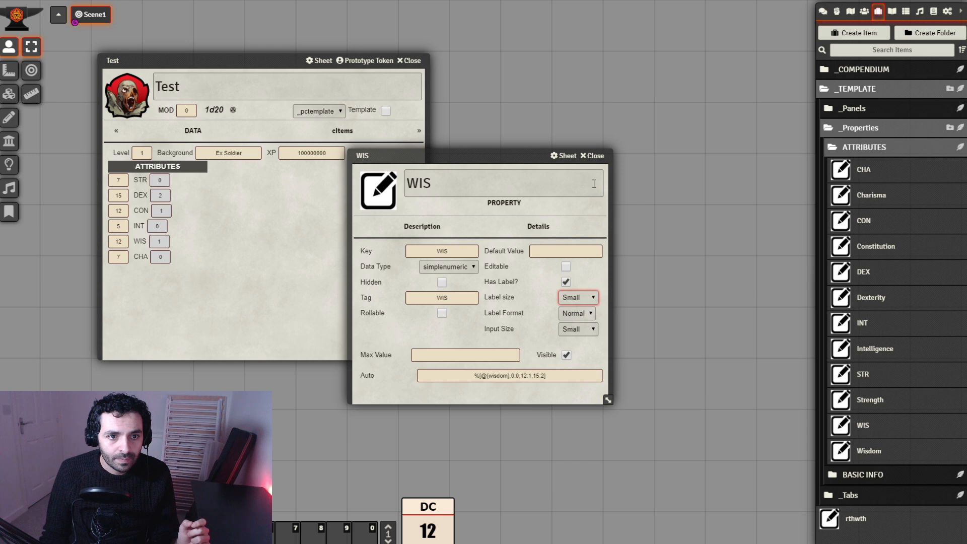
pyautogui.click(592, 156)
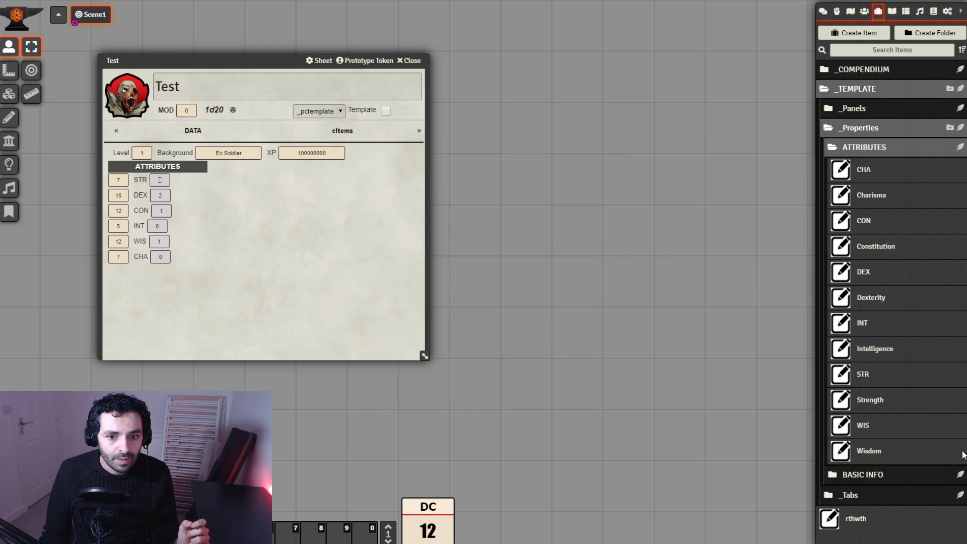
pyautogui.click(864, 173)
pyautogui.click(537, 230)
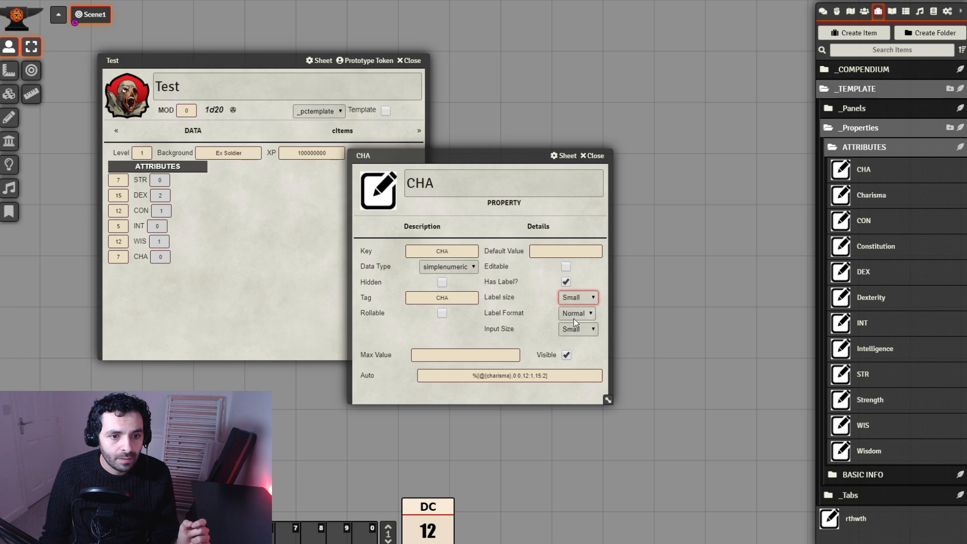
pyautogui.click(593, 156)
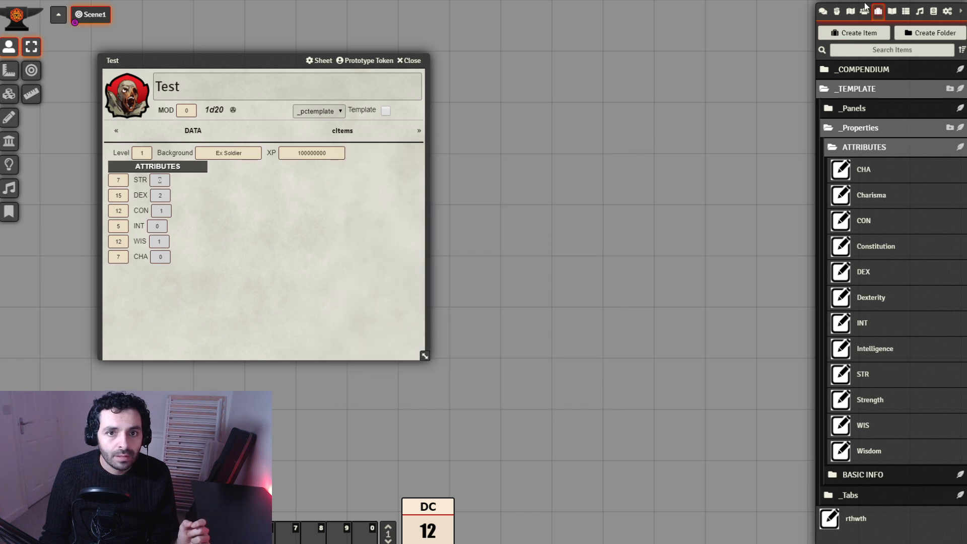
# Step: Rebuild the _pctemplate actor's sheet, then reopen the Test actor's sheet and move it aside
pyautogui.click(865, 11)
pyautogui.click(859, 75)
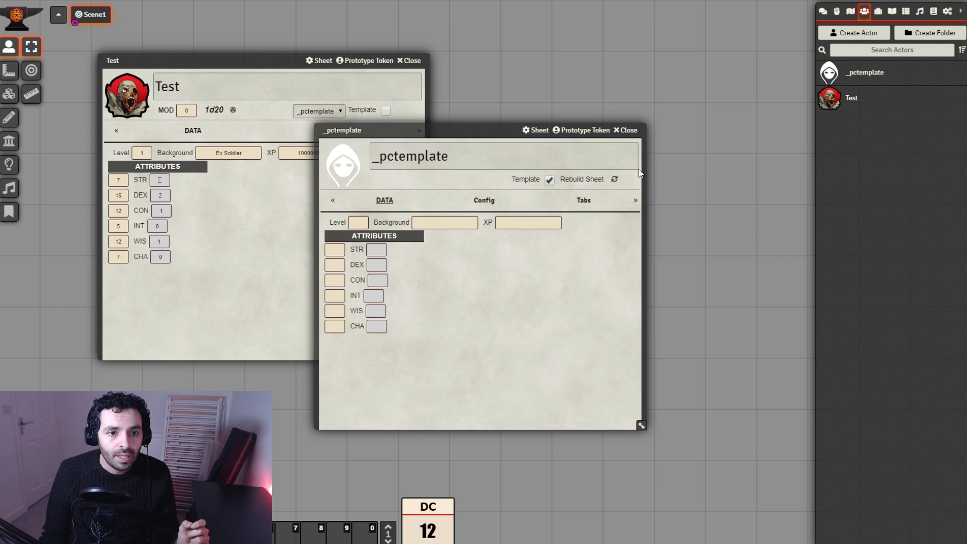
pyautogui.click(614, 180)
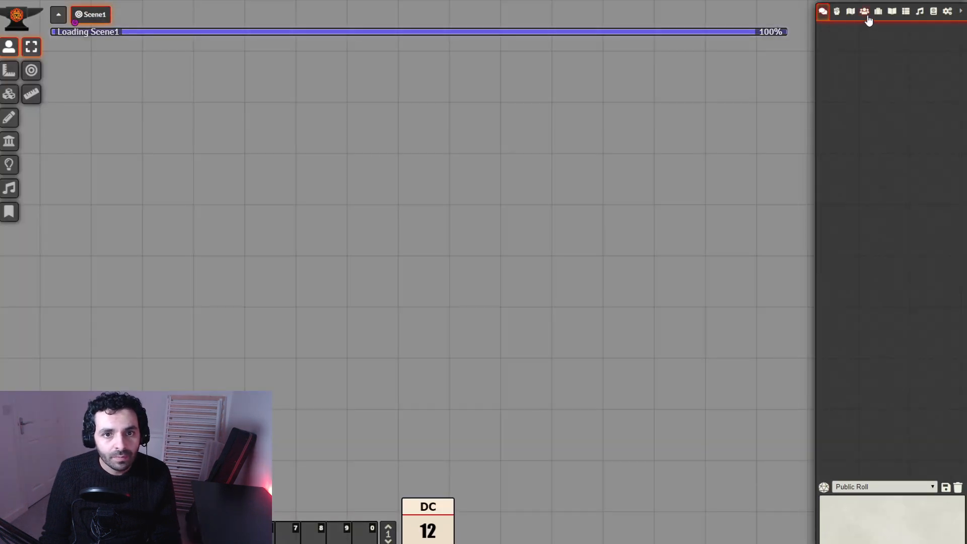
pyautogui.click(851, 99)
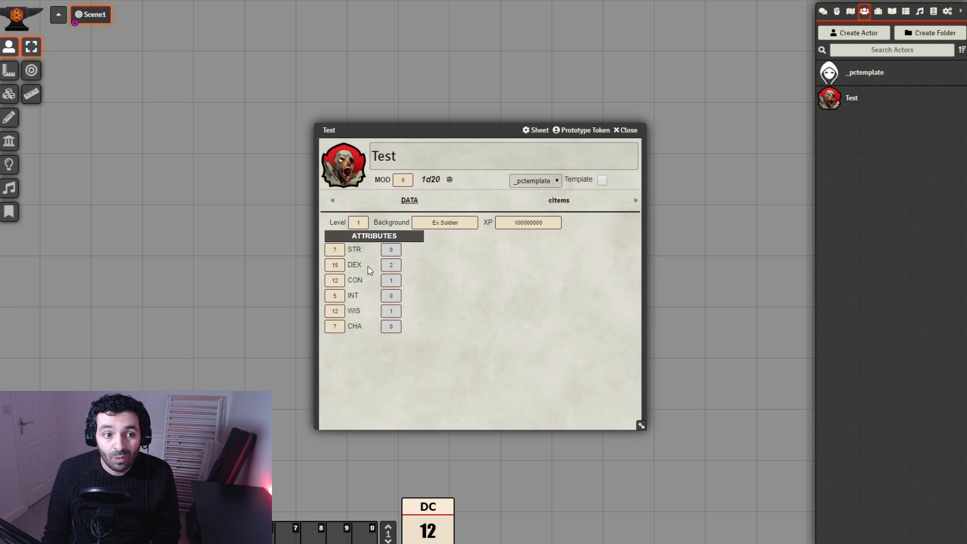
pyautogui.moveTo(475, 130); pyautogui.dragTo(335, 101)
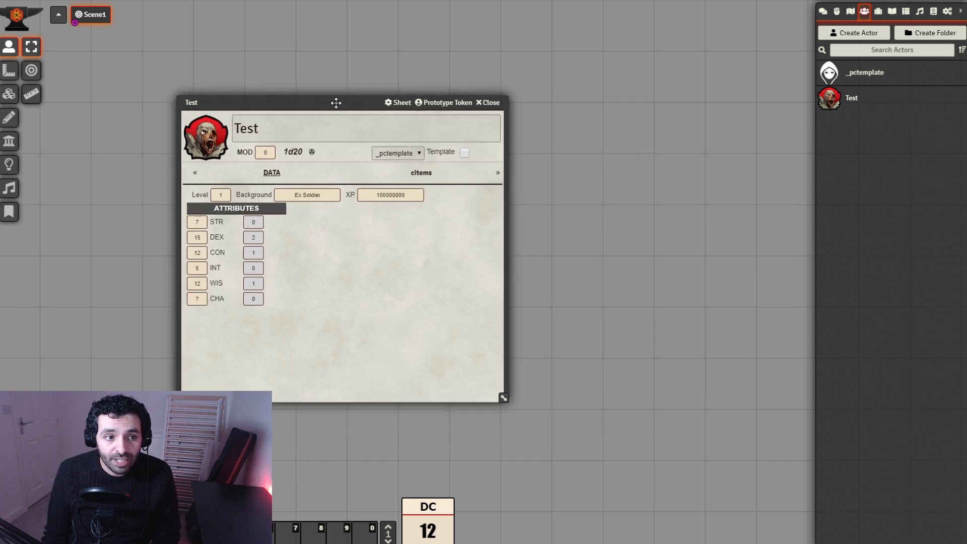
# Step: Set the Attributes Panel's content alignment and label alignment to center, and close its sheet
pyautogui.click(878, 11)
pyautogui.click(866, 89)
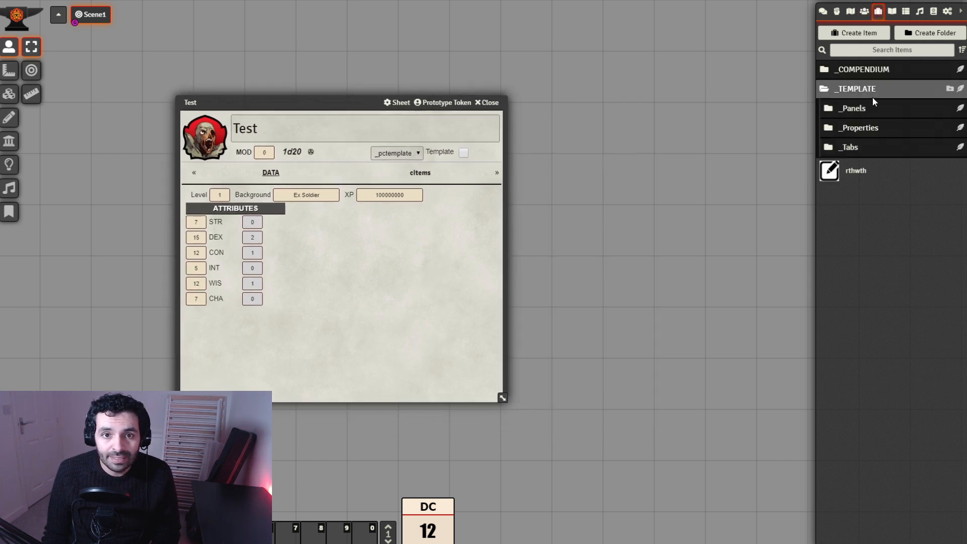
pyautogui.click(873, 109)
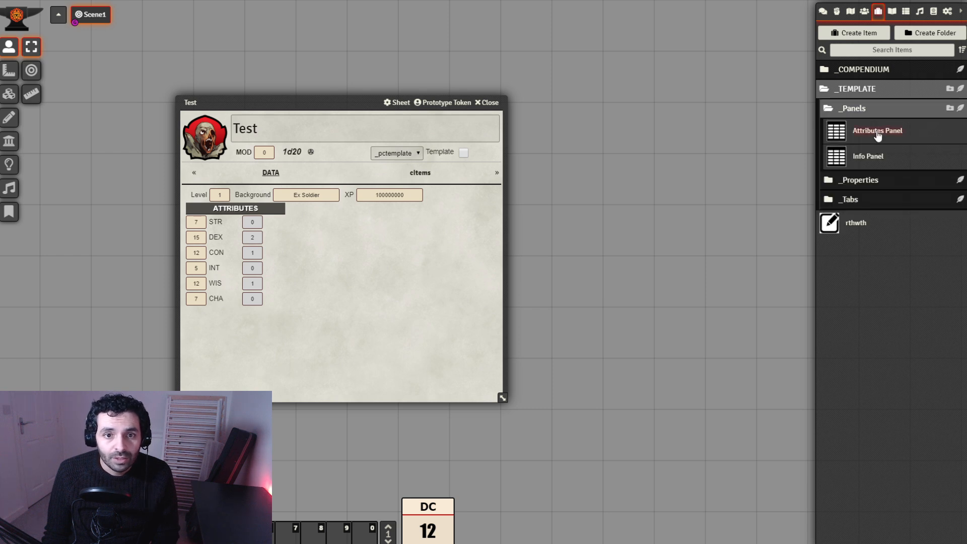
pyautogui.click(878, 132)
pyautogui.moveTo(494, 152); pyautogui.dragTo(615, 140)
pyautogui.click(545, 248)
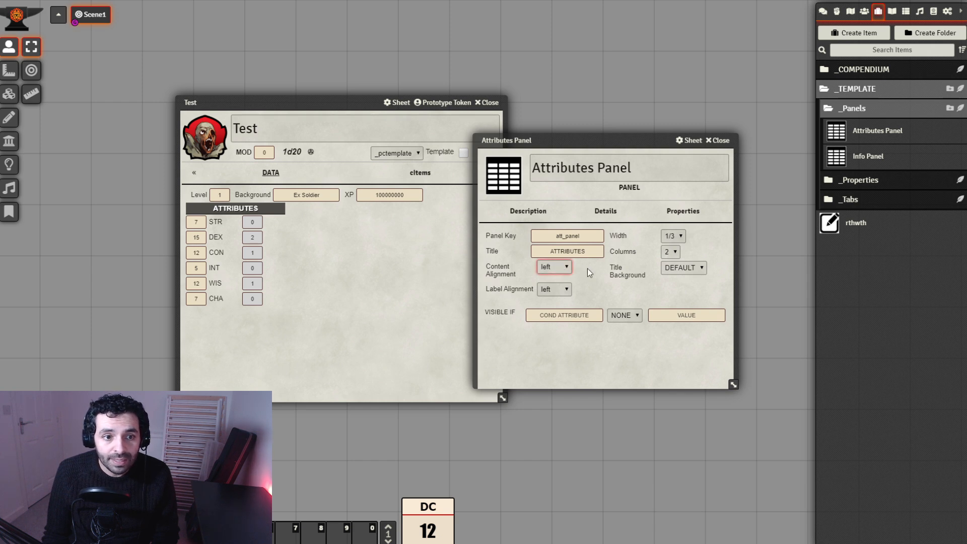
pyautogui.press('Down')
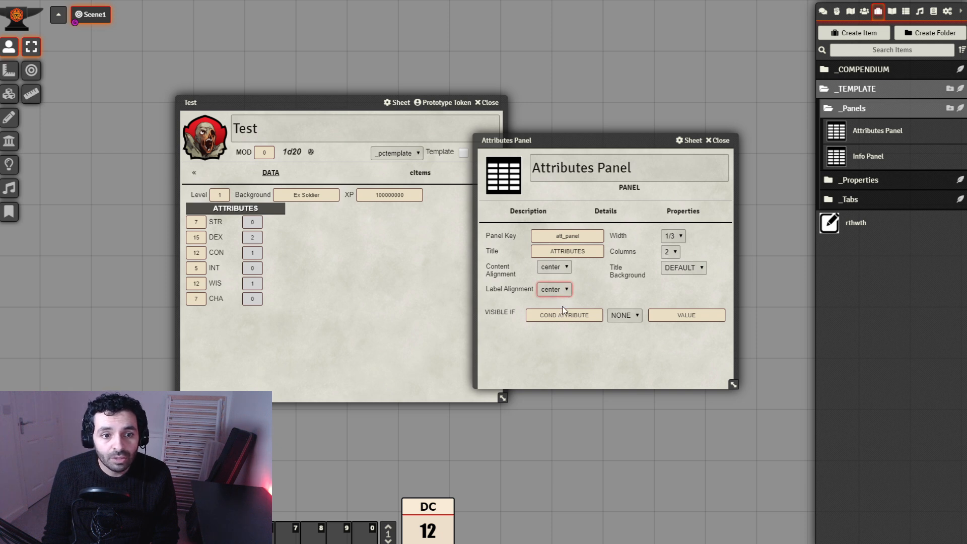
pyautogui.click(719, 140)
# Step: Rebuild the _pctemplate sheet with the centered alignment and reopen the Test actor's sheet, moved aside
pyautogui.click(864, 12)
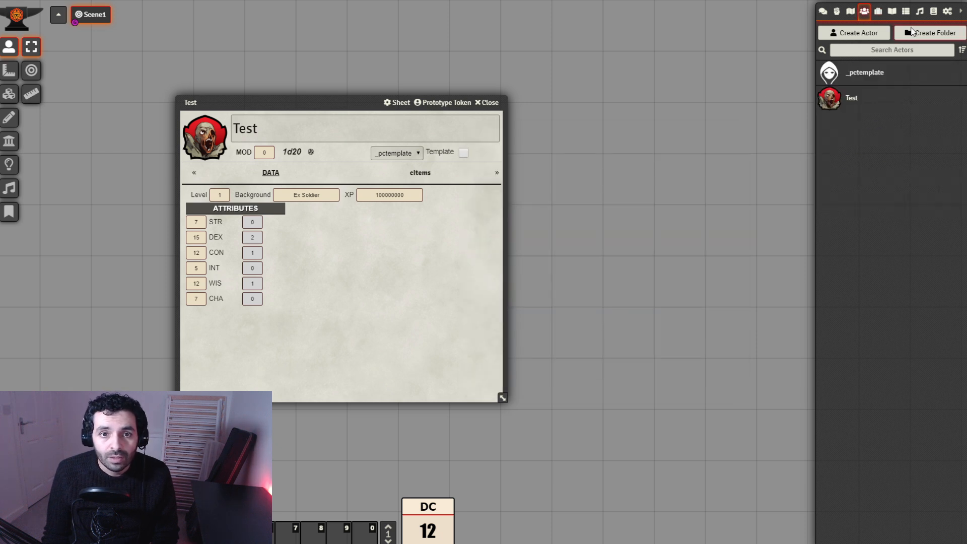
pyautogui.click(872, 76)
pyautogui.click(614, 180)
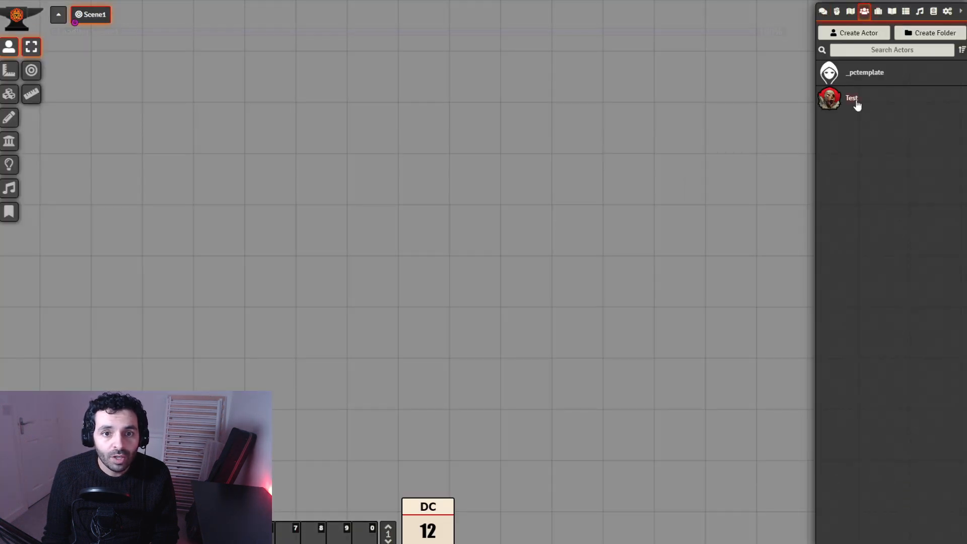
pyautogui.click(853, 100)
pyautogui.moveTo(491, 136); pyautogui.dragTo(431, 104)
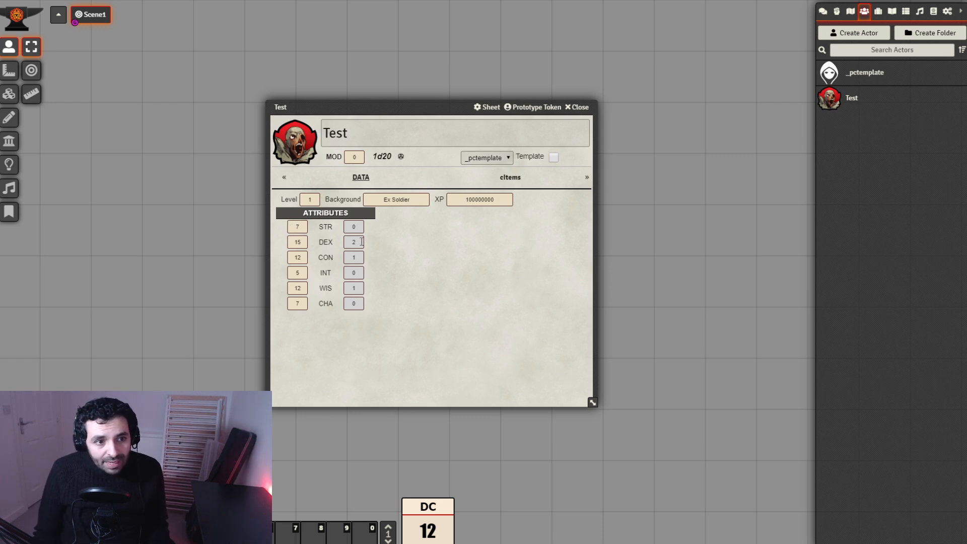
pyautogui.moveTo(433, 107); pyautogui.dragTo(329, 81)
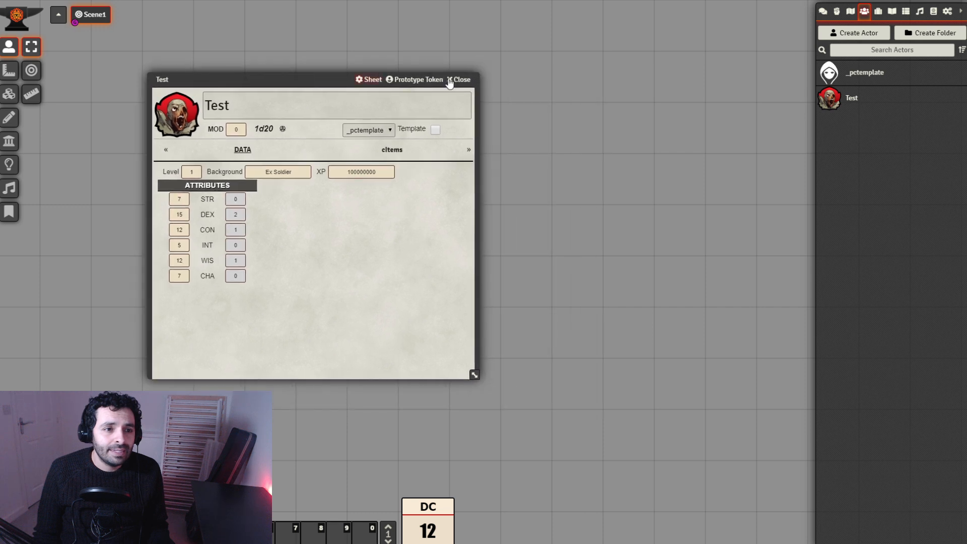
# Step: Set the Attributes Panel to a narrower width in its details and close its sheet
pyautogui.click(878, 11)
pyautogui.click(868, 89)
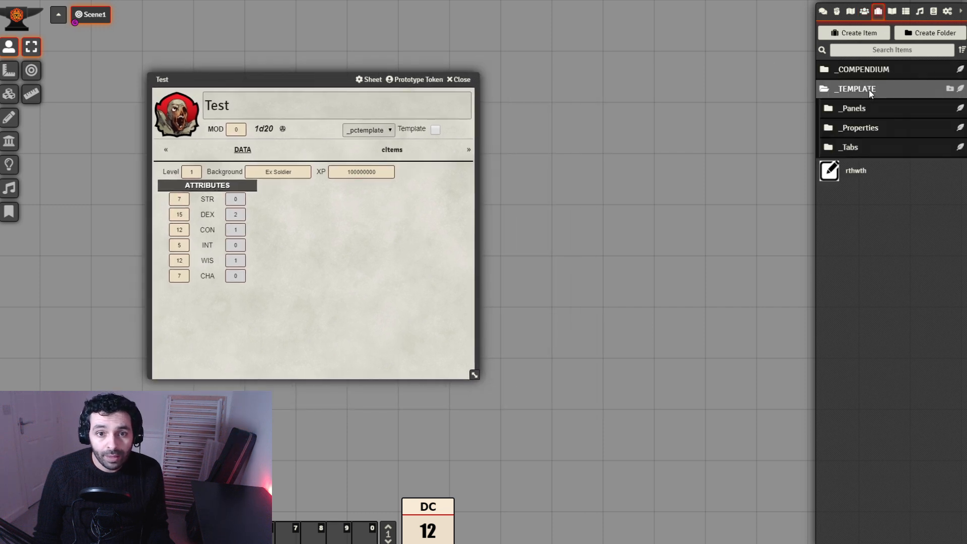
pyautogui.click(871, 109)
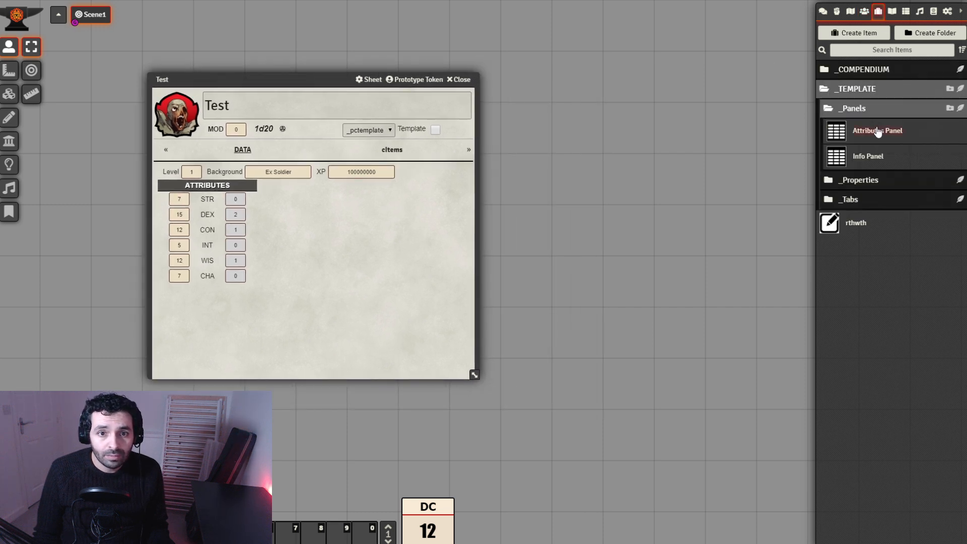
pyautogui.click(877, 131)
pyautogui.click(485, 226)
pyautogui.moveTo(520, 151); pyautogui.dragTo(619, 107)
pyautogui.click(652, 283)
pyautogui.click(698, 109)
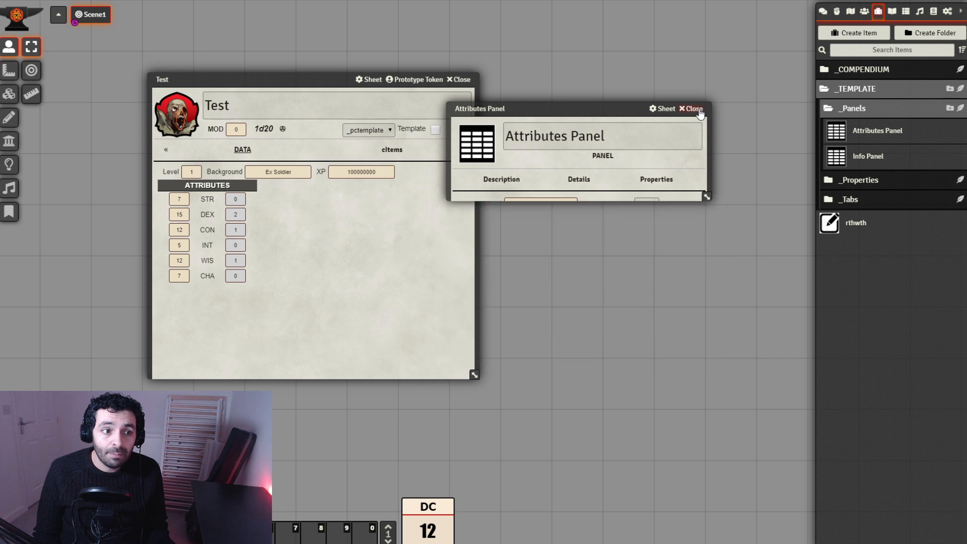
# Step: Rebuild the _pctemplate sheet with the narrower Attributes Panel and reopen the Test actor's sheet, moved aside
pyautogui.click(864, 11)
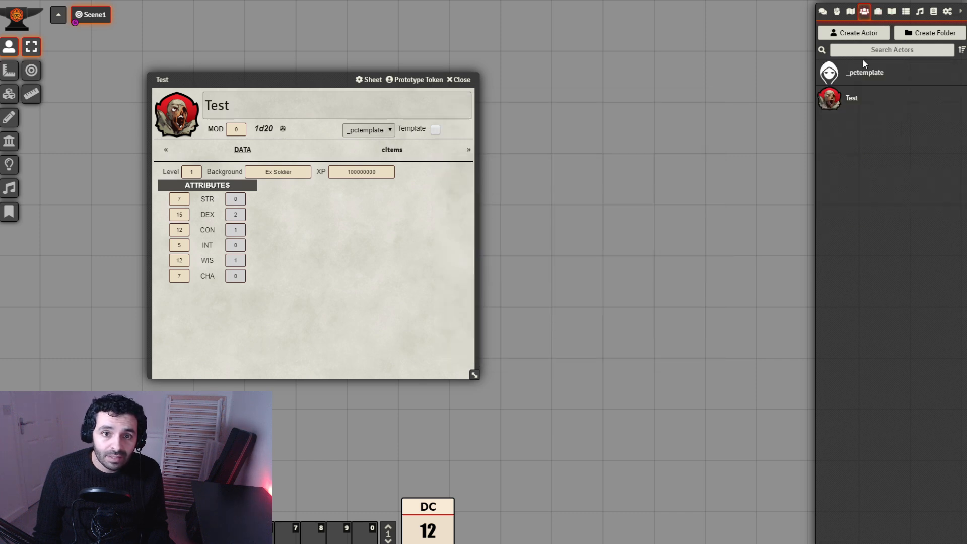
pyautogui.click(864, 72)
pyautogui.click(615, 179)
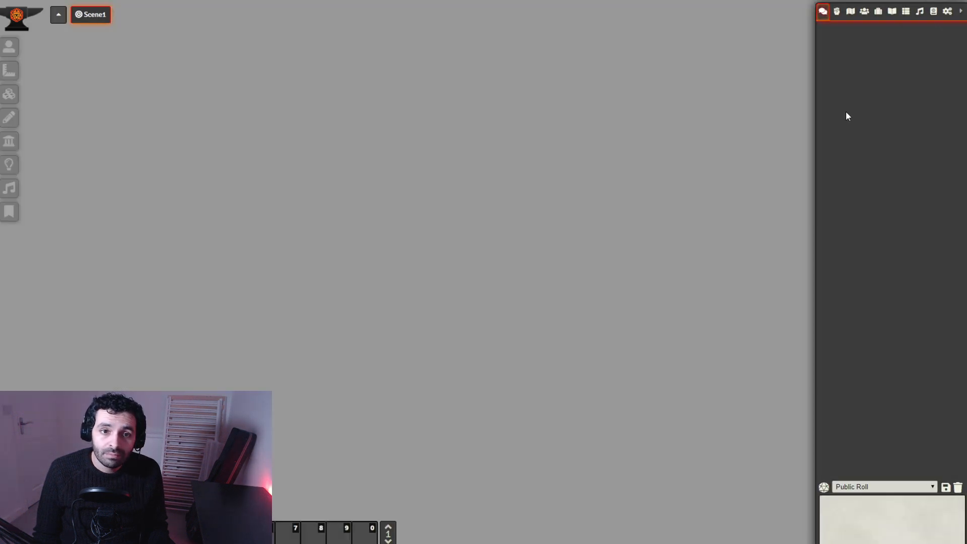
pyautogui.click(850, 98)
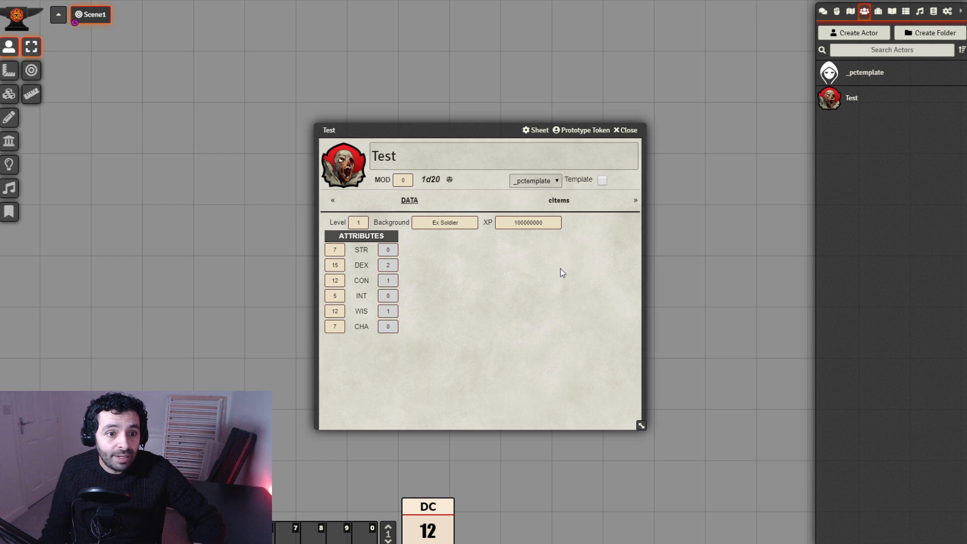
pyautogui.moveTo(500, 136); pyautogui.dragTo(392, 81)
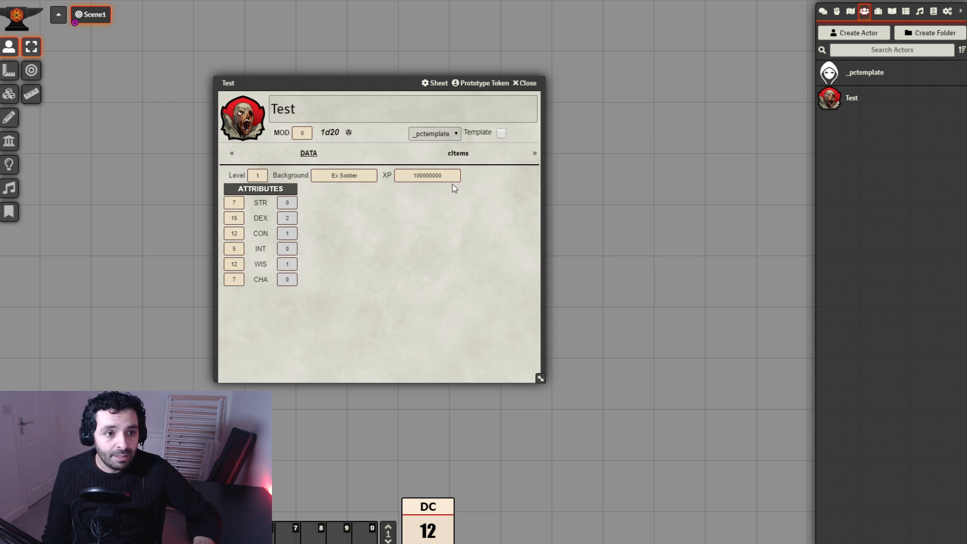
pyautogui.moveTo(392, 83); pyautogui.dragTo(304, 56)
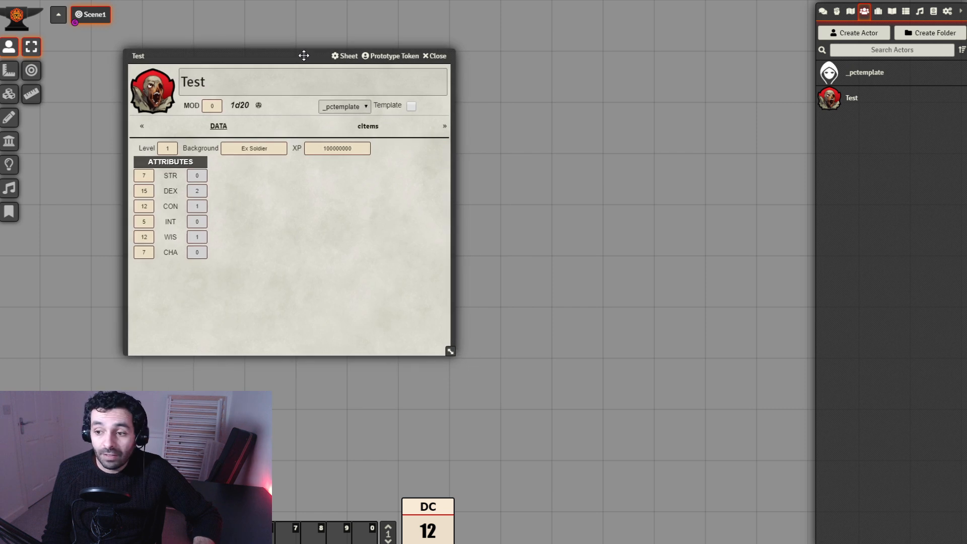